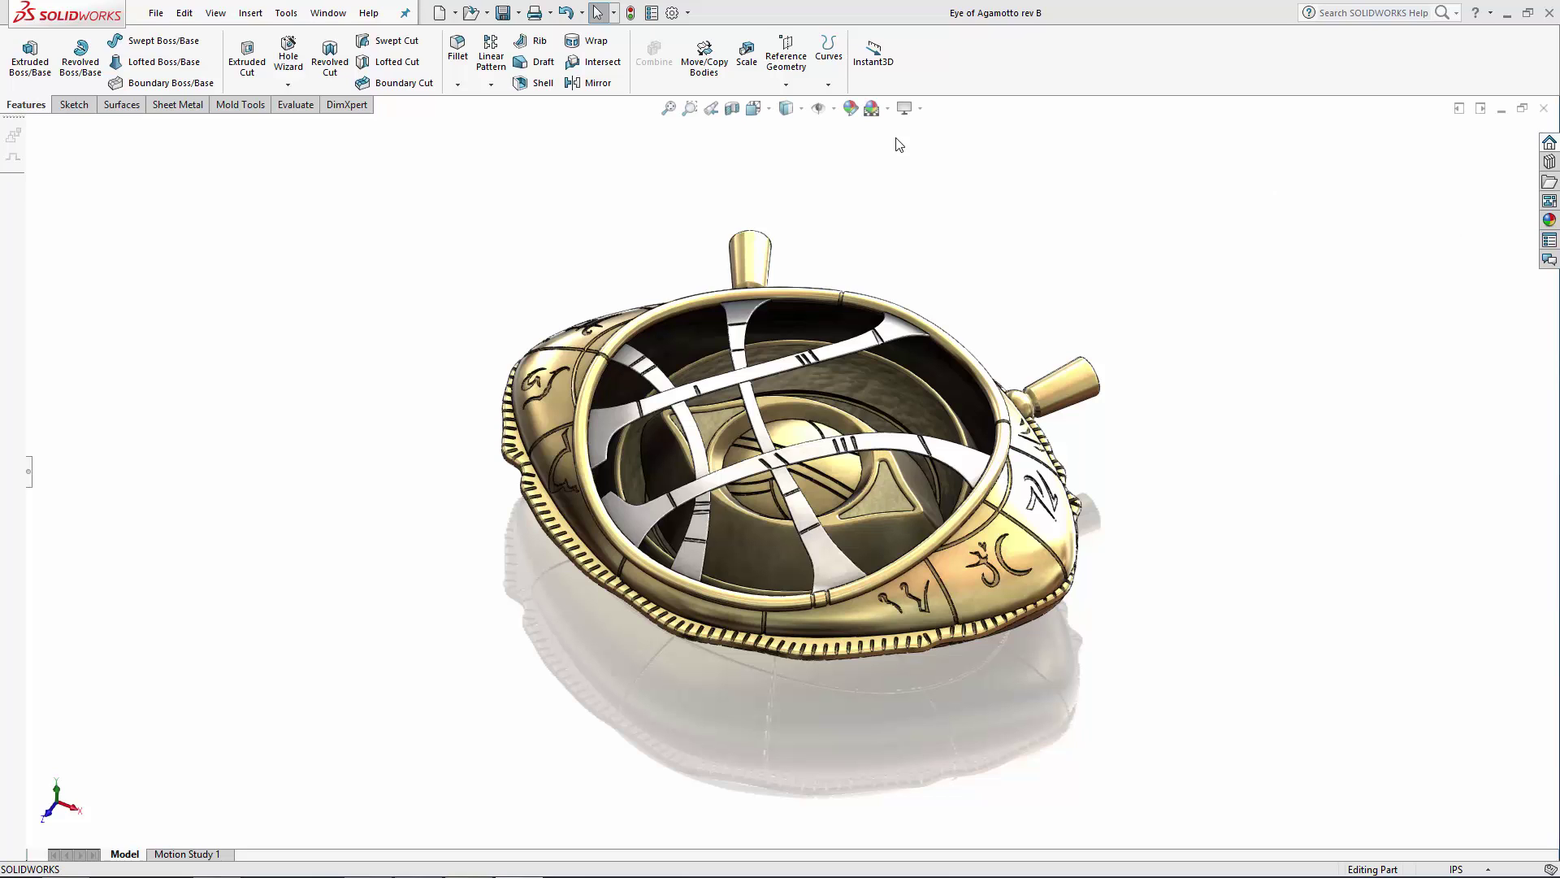
Step: Start a new part and insert the Eye of Agamotto rev B part at the origin
click(440, 13)
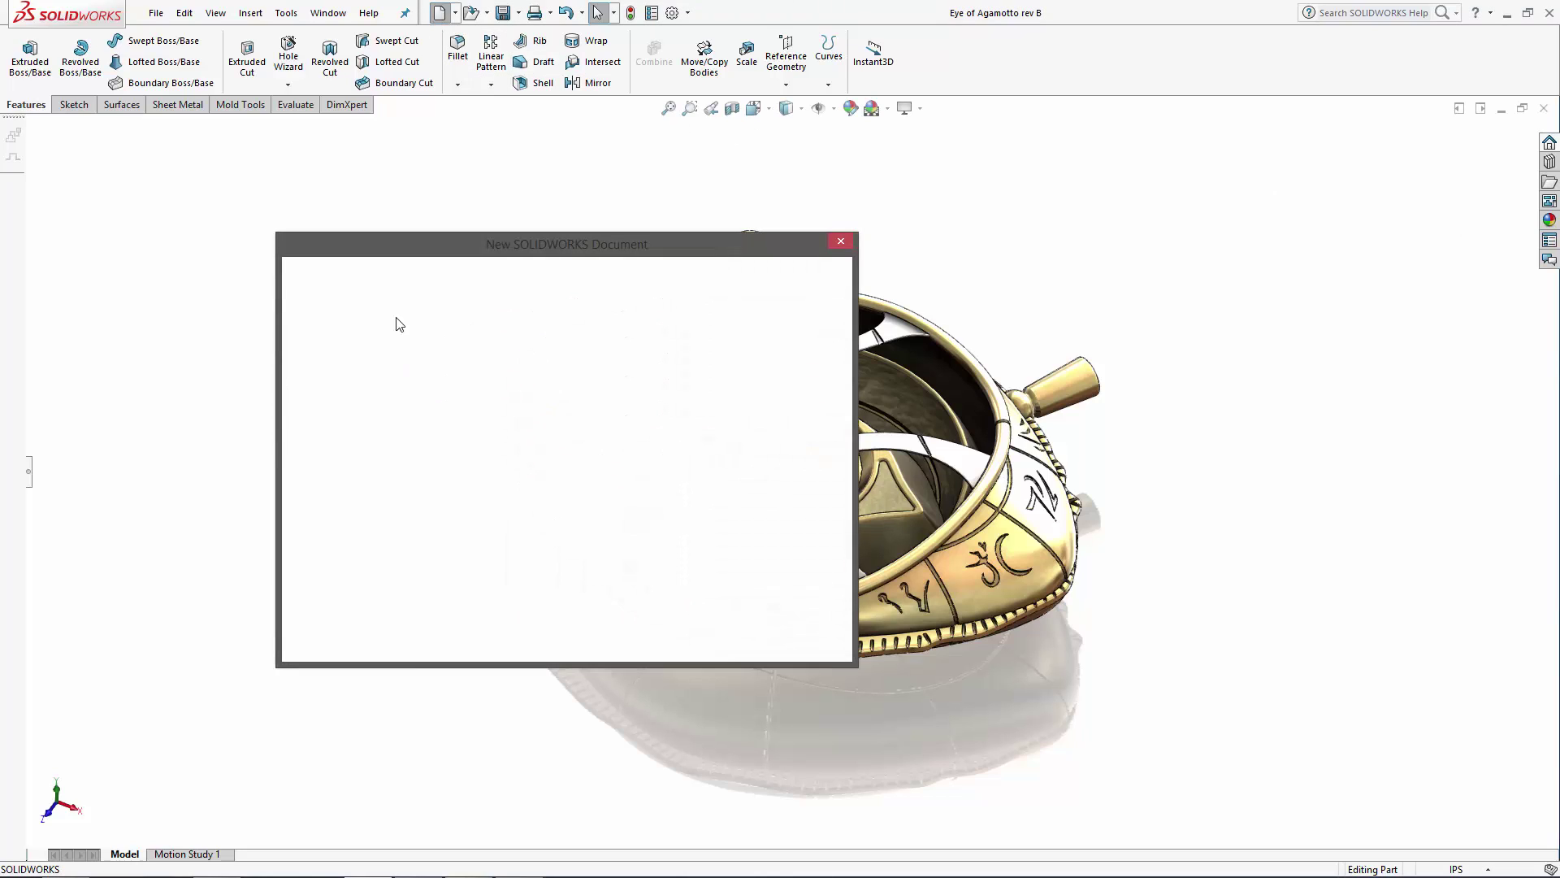
click(634, 629)
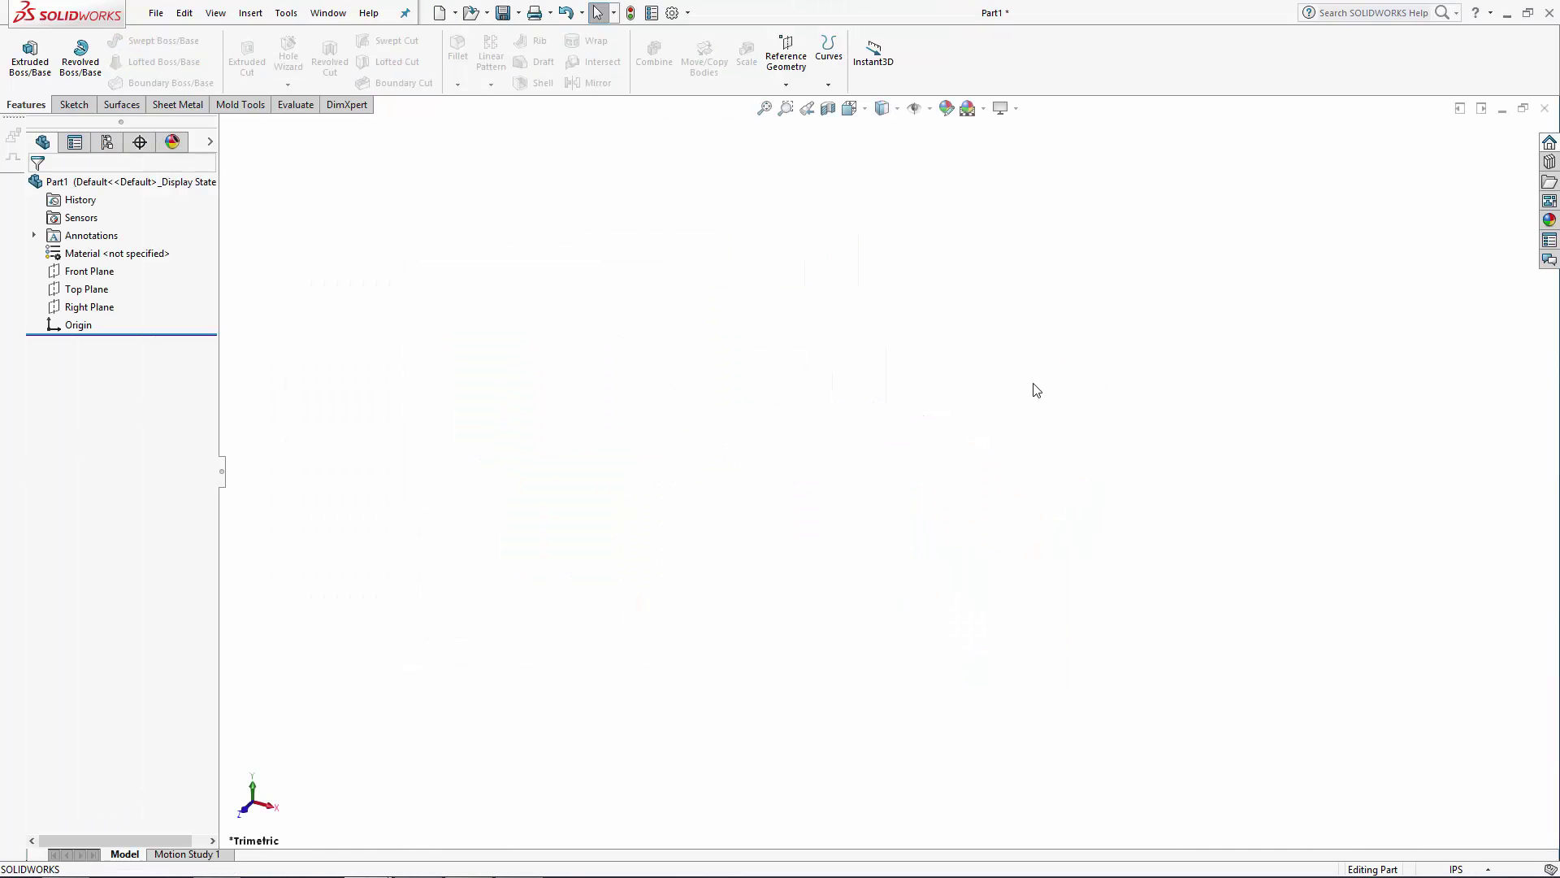
click(250, 14)
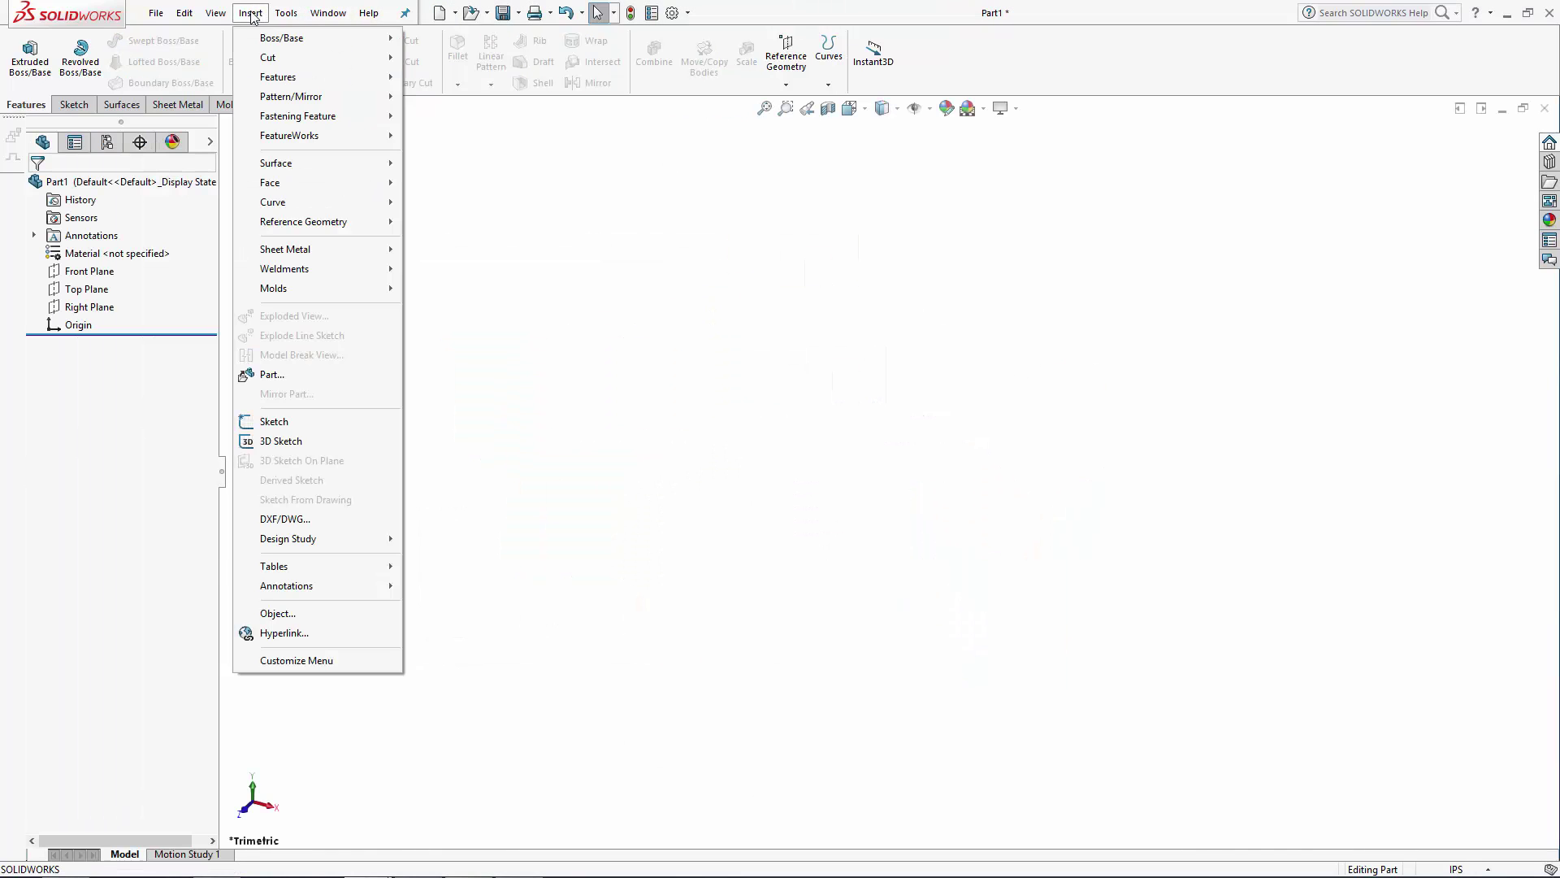
click(306, 380)
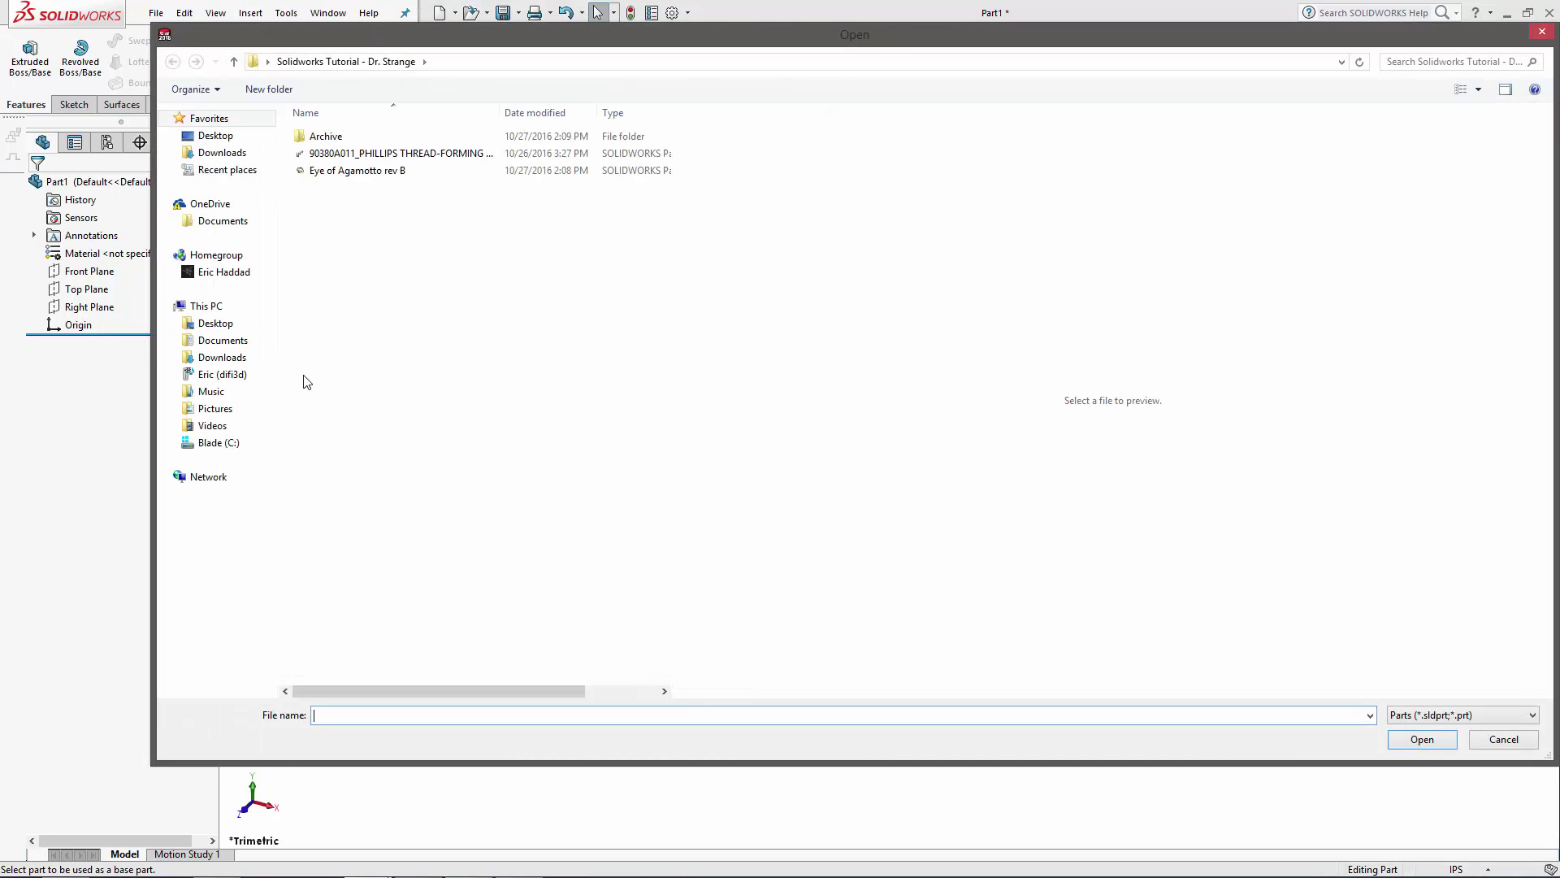
double_click(369, 171)
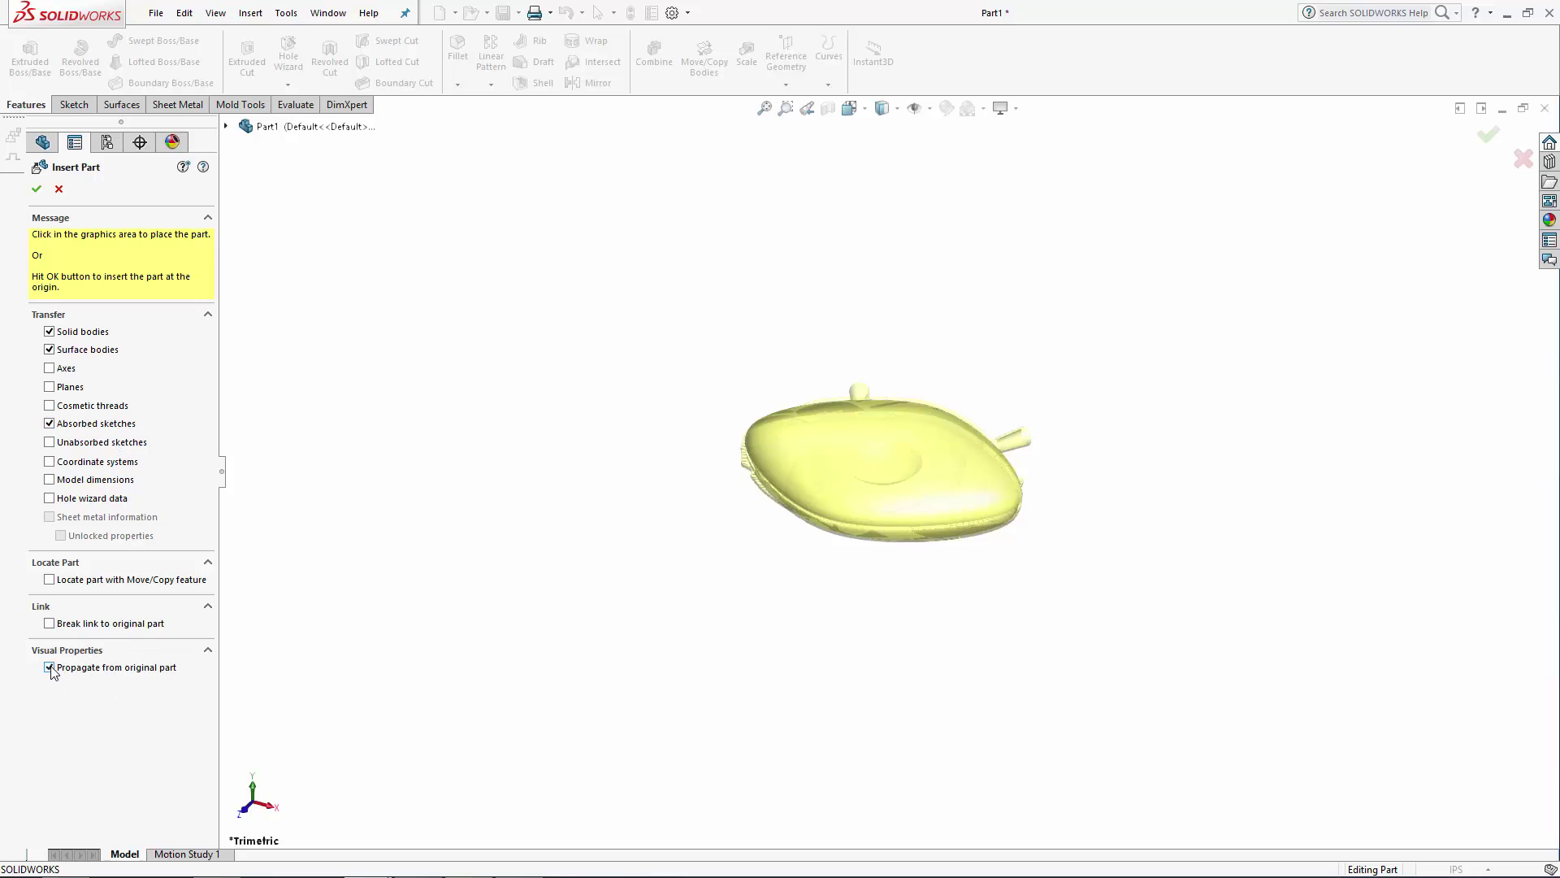
click(37, 190)
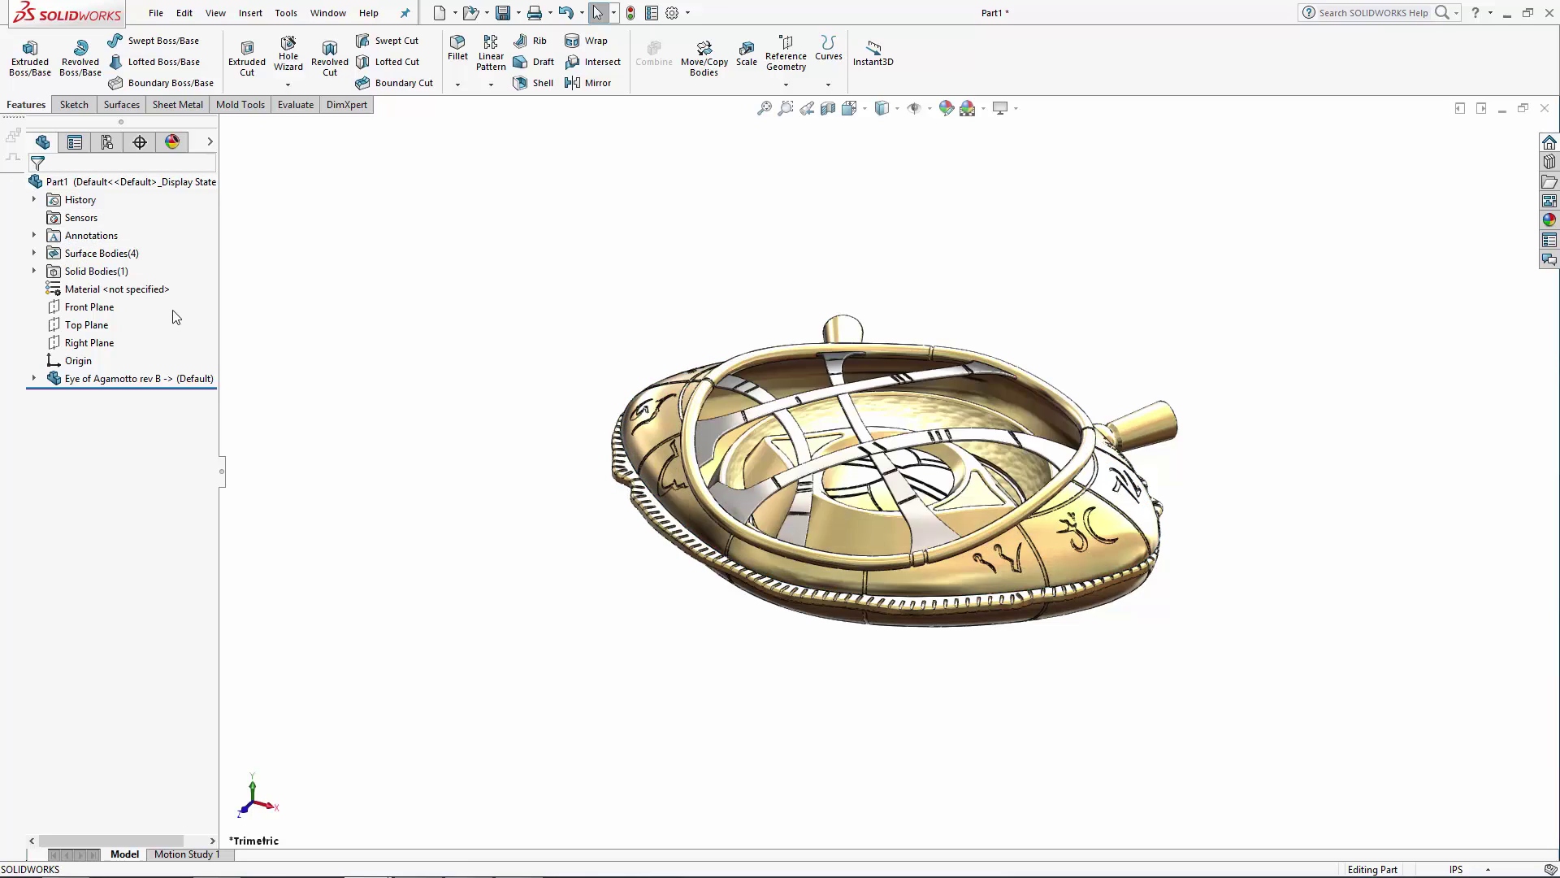
Step: Open a sketch on the Top Plane and switch to the Top view
click(86, 324)
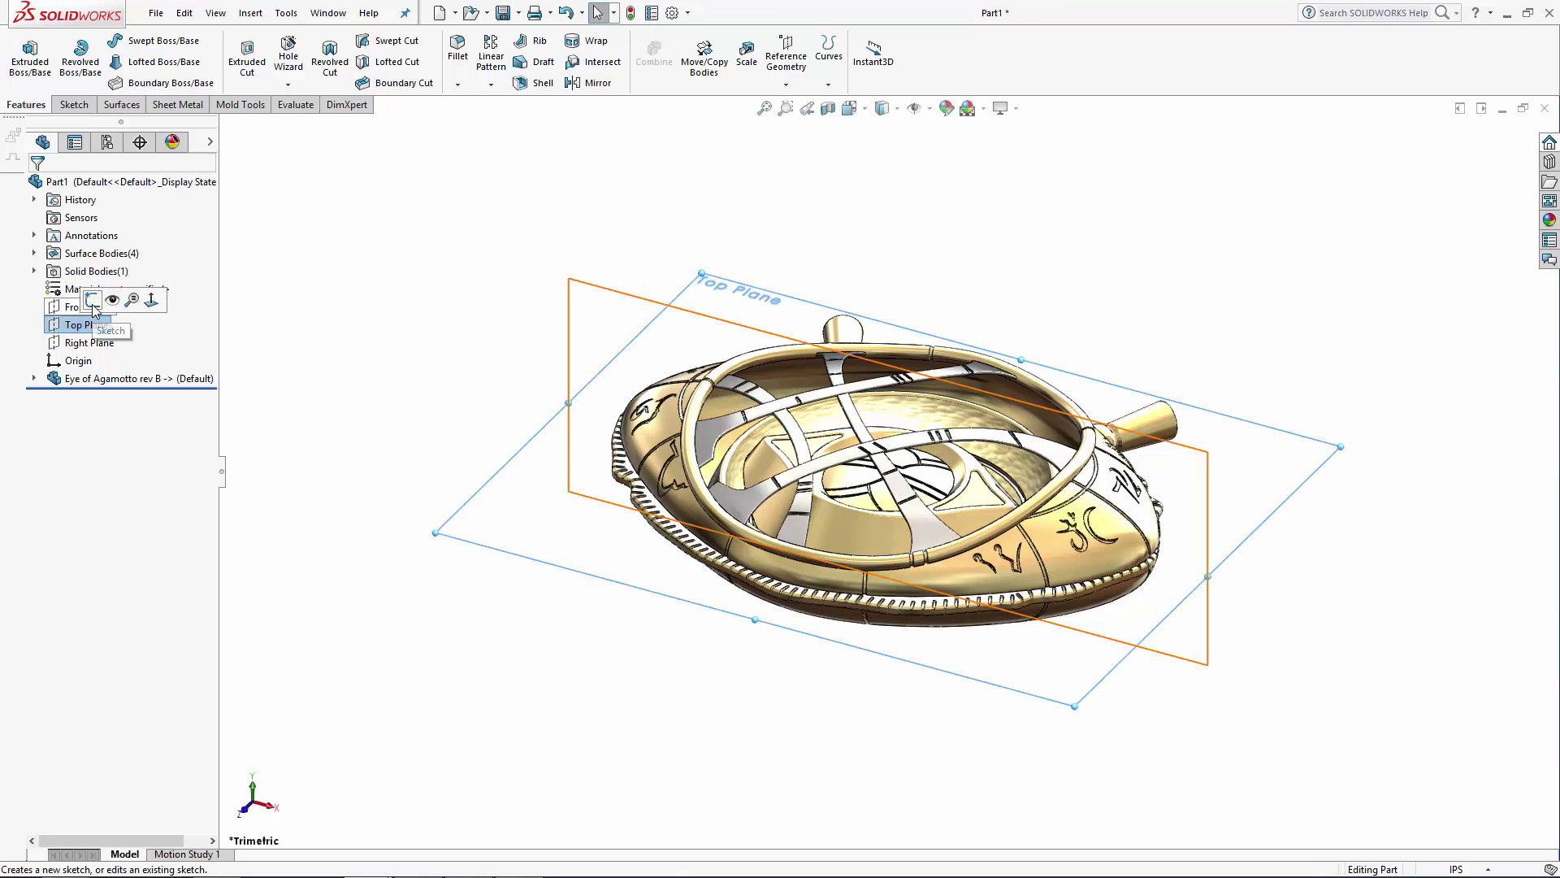
click(119, 297)
click(849, 108)
click(941, 210)
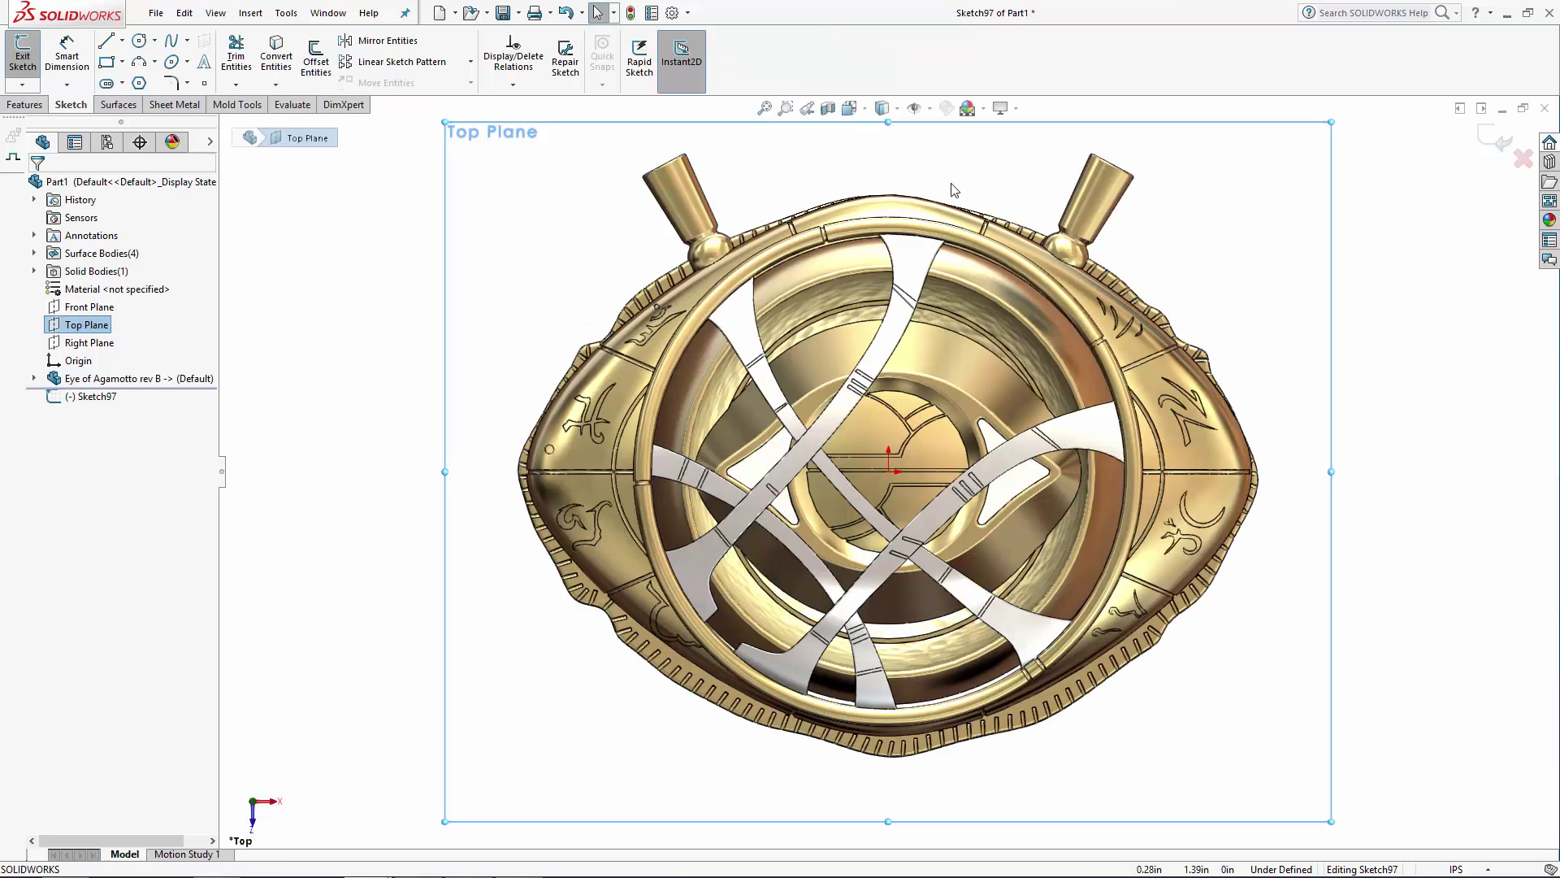
click(363, 324)
Step: Draw a vertical centerline from the origin to the bottom rim, plus a short extension
click(123, 40)
click(140, 71)
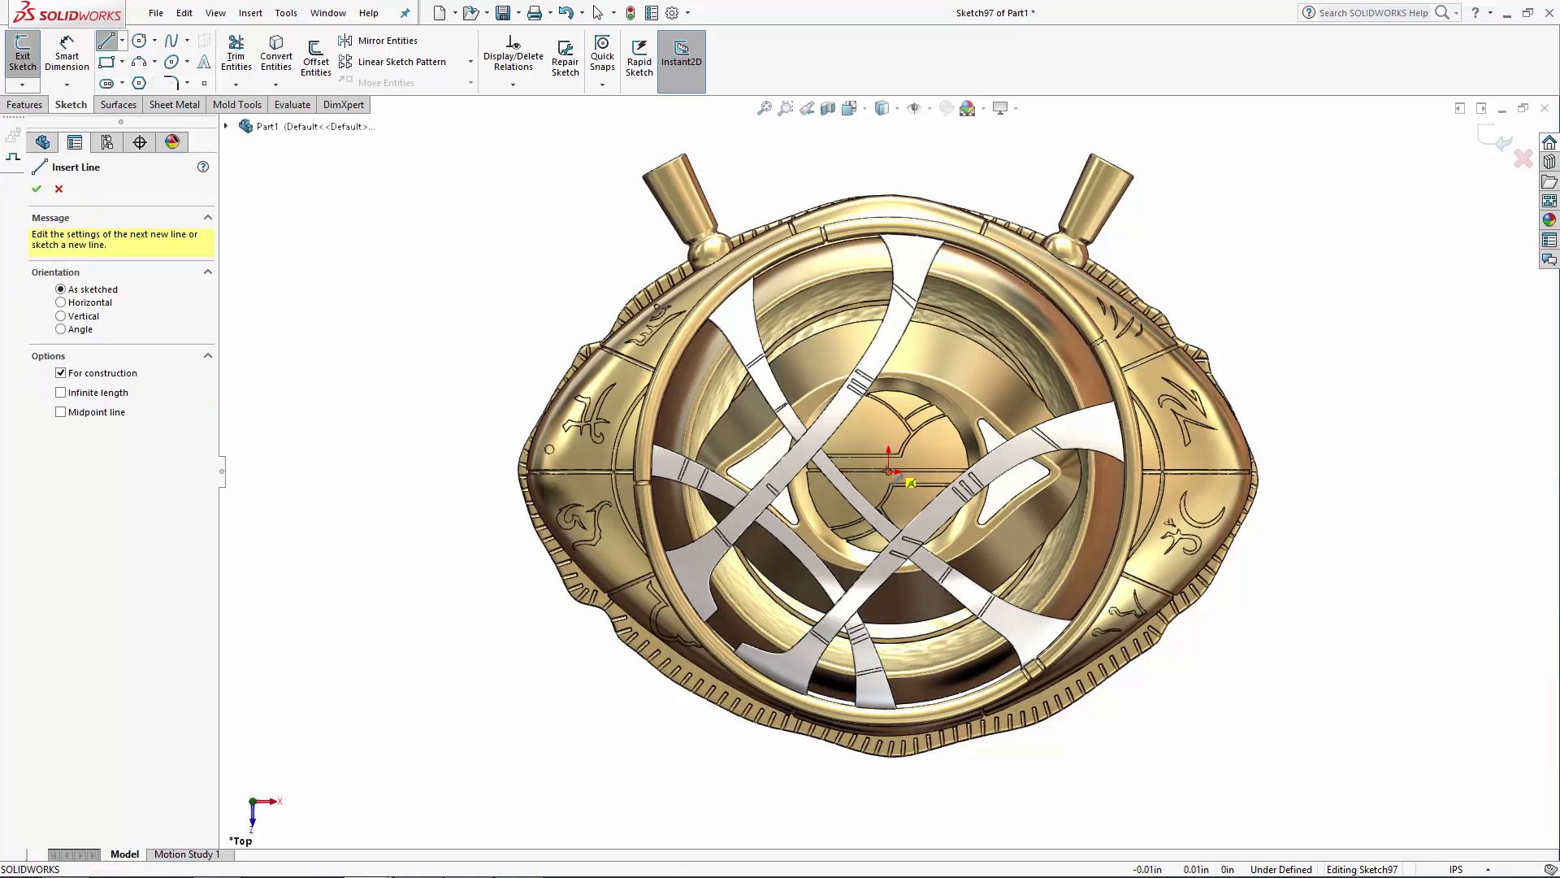
click(891, 473)
scroll(913, 812, down, 5)
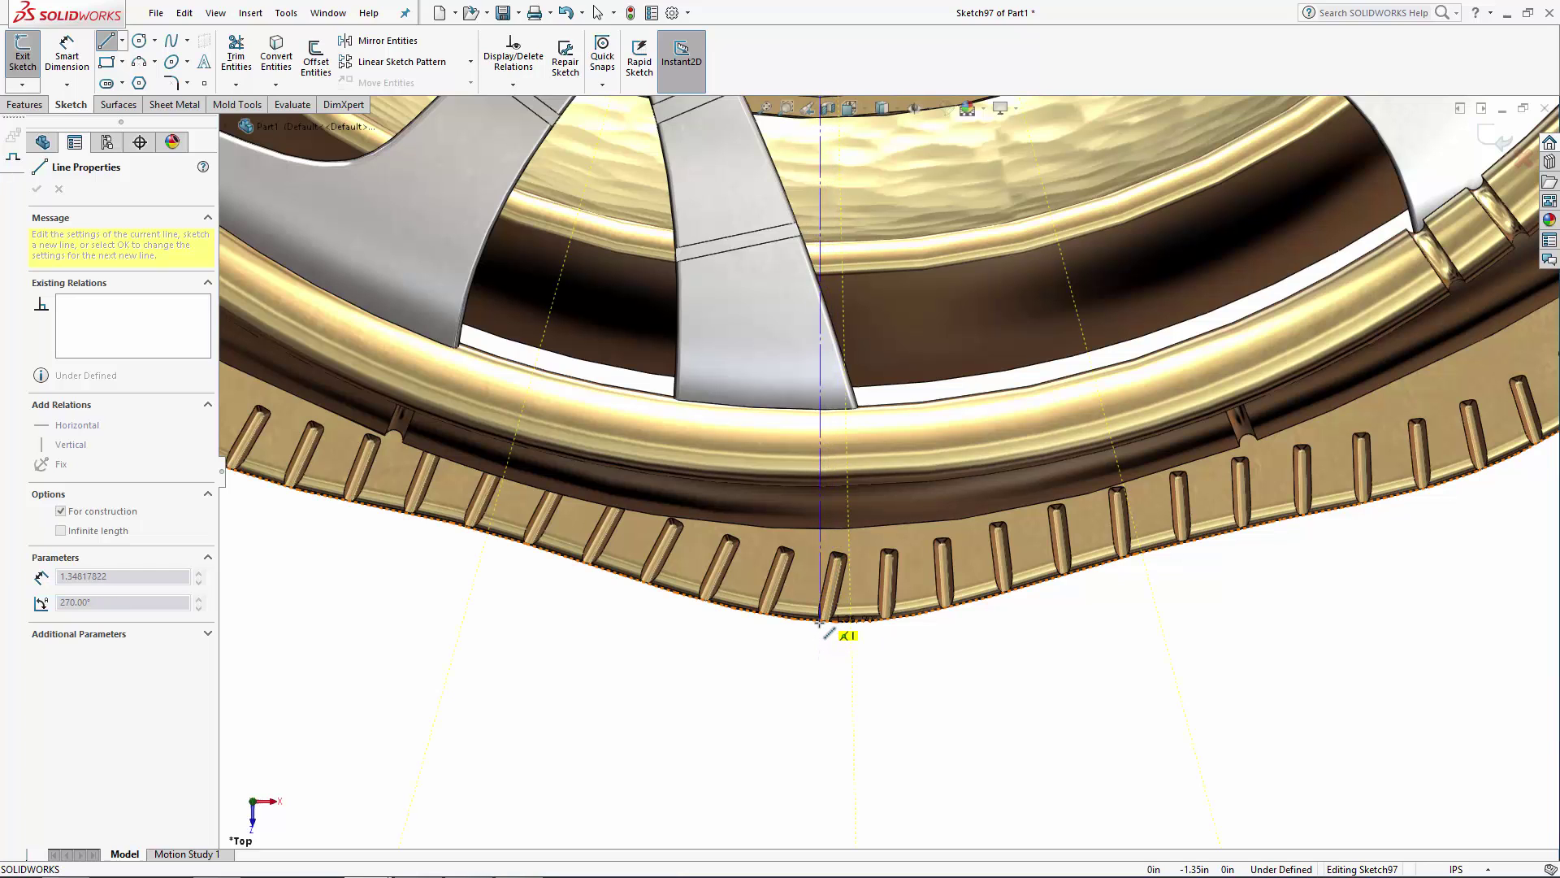
click(820, 623)
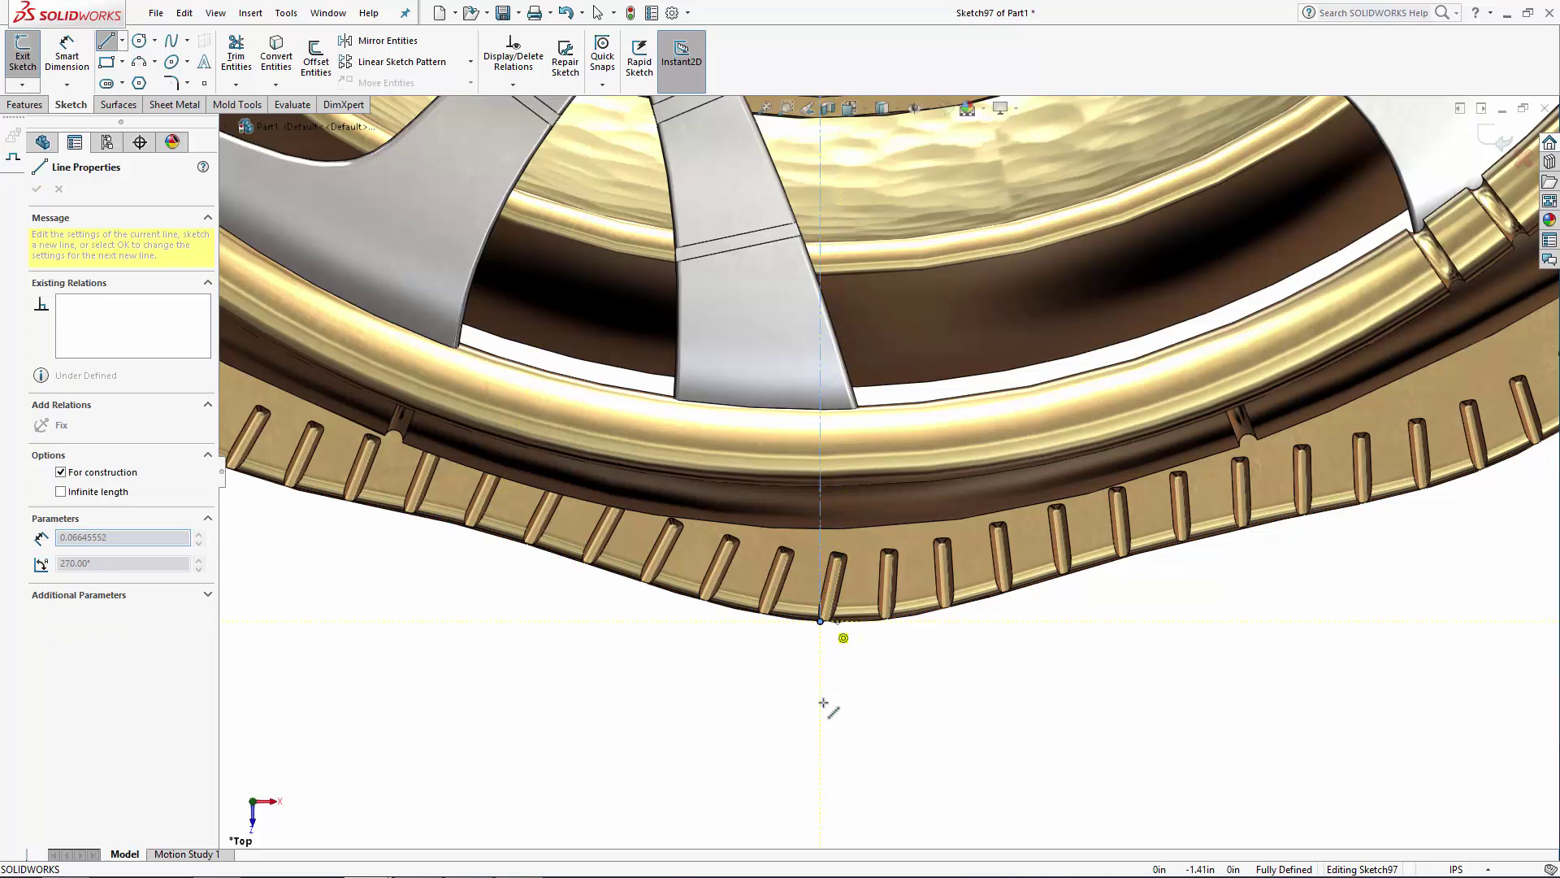
click(820, 786)
key(Escape)
scroll(965, 742, up, 5)
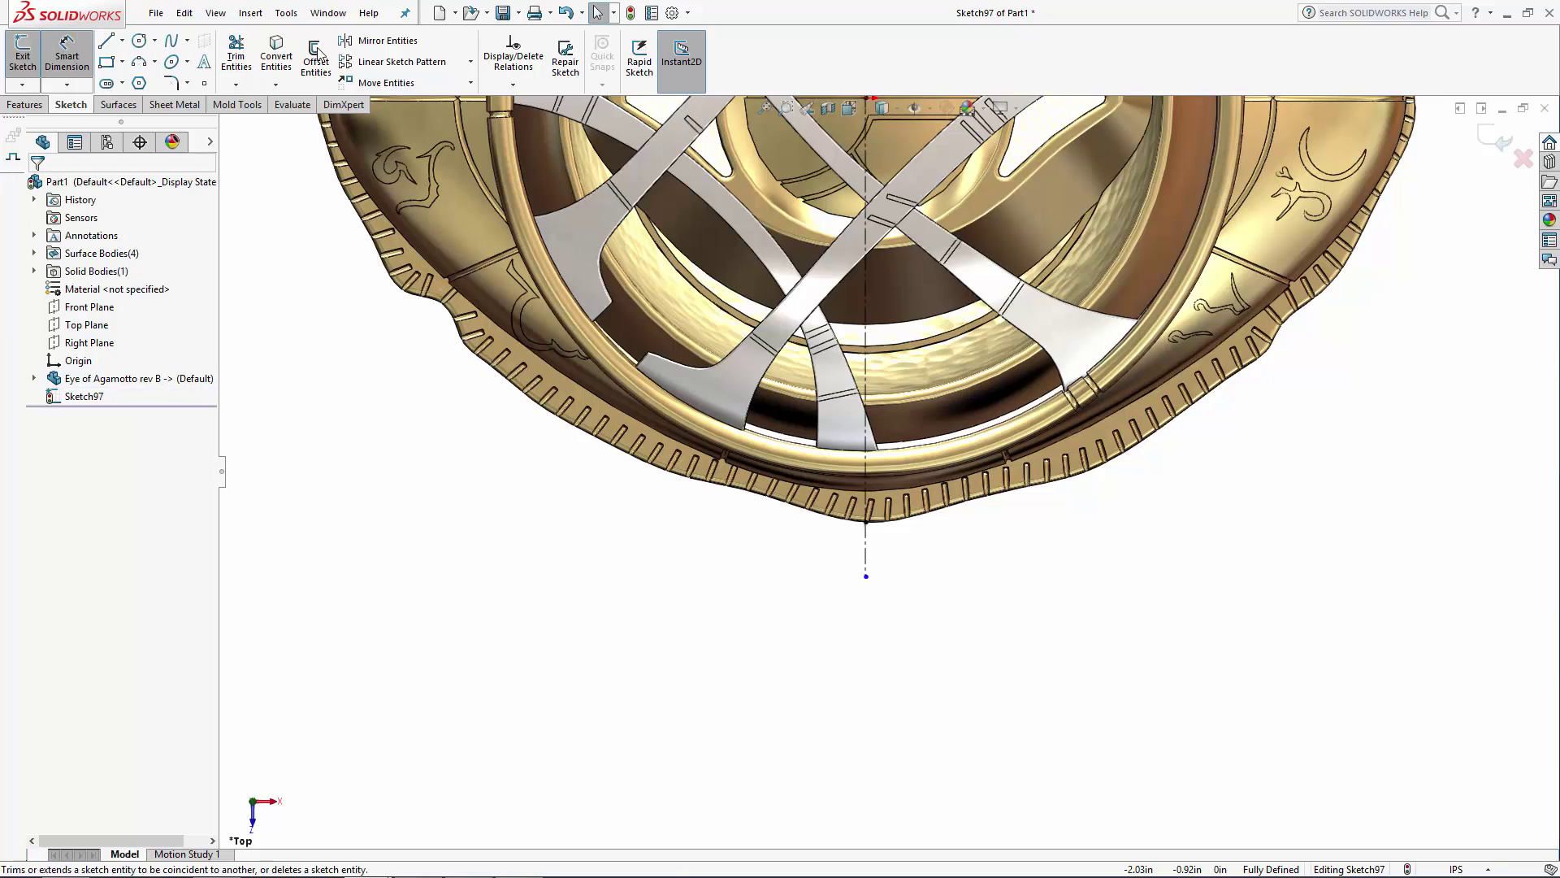
Step: Dimension the bottom extension to 0.375
click(867, 557)
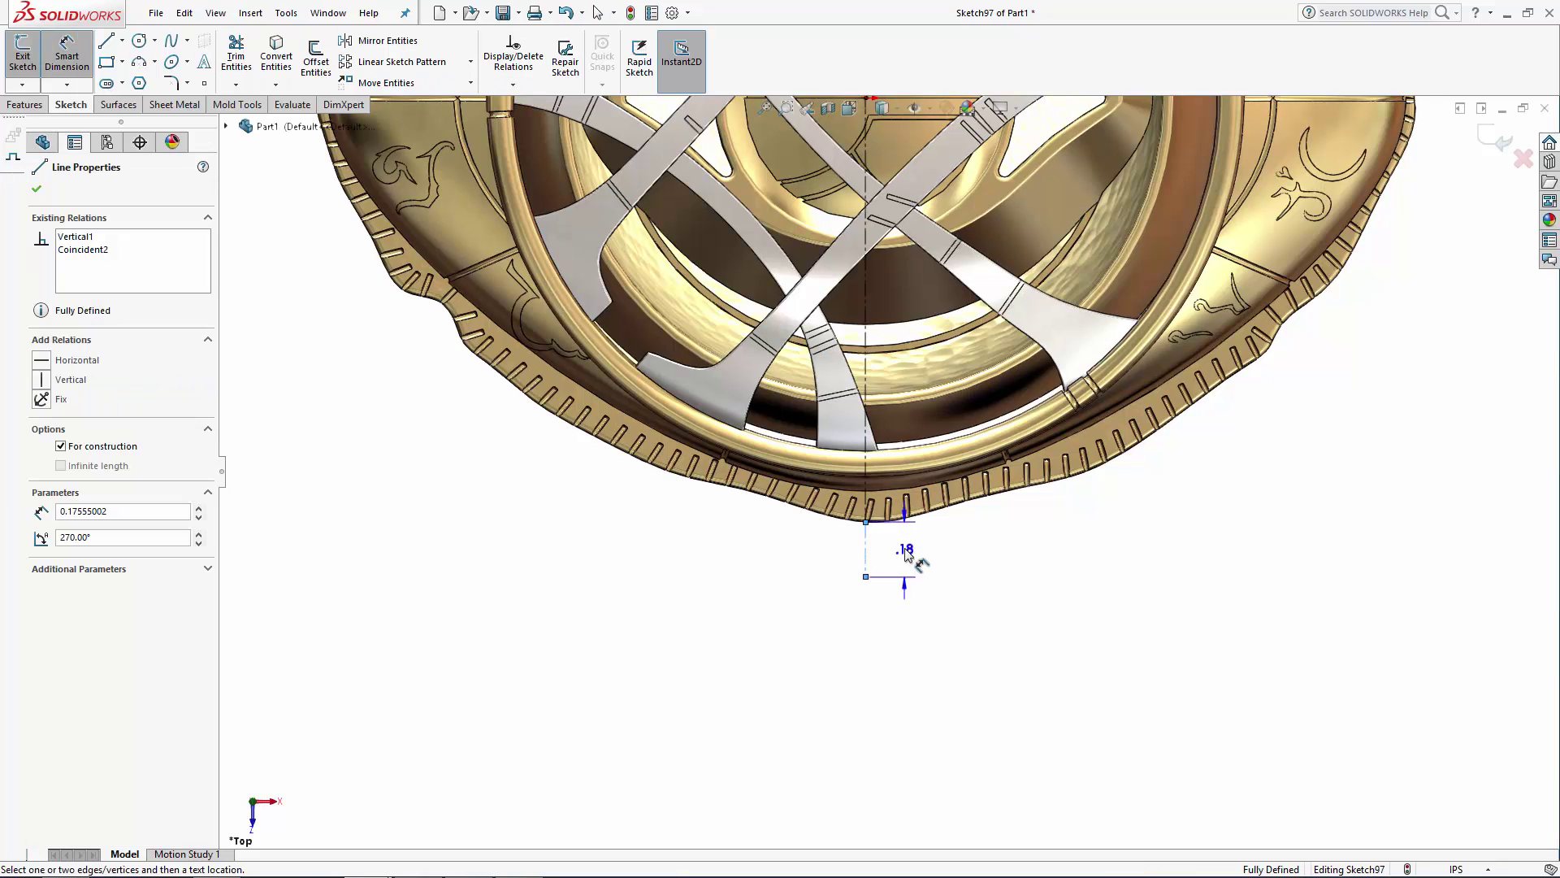
click(944, 562)
text(0.375)
click(836, 544)
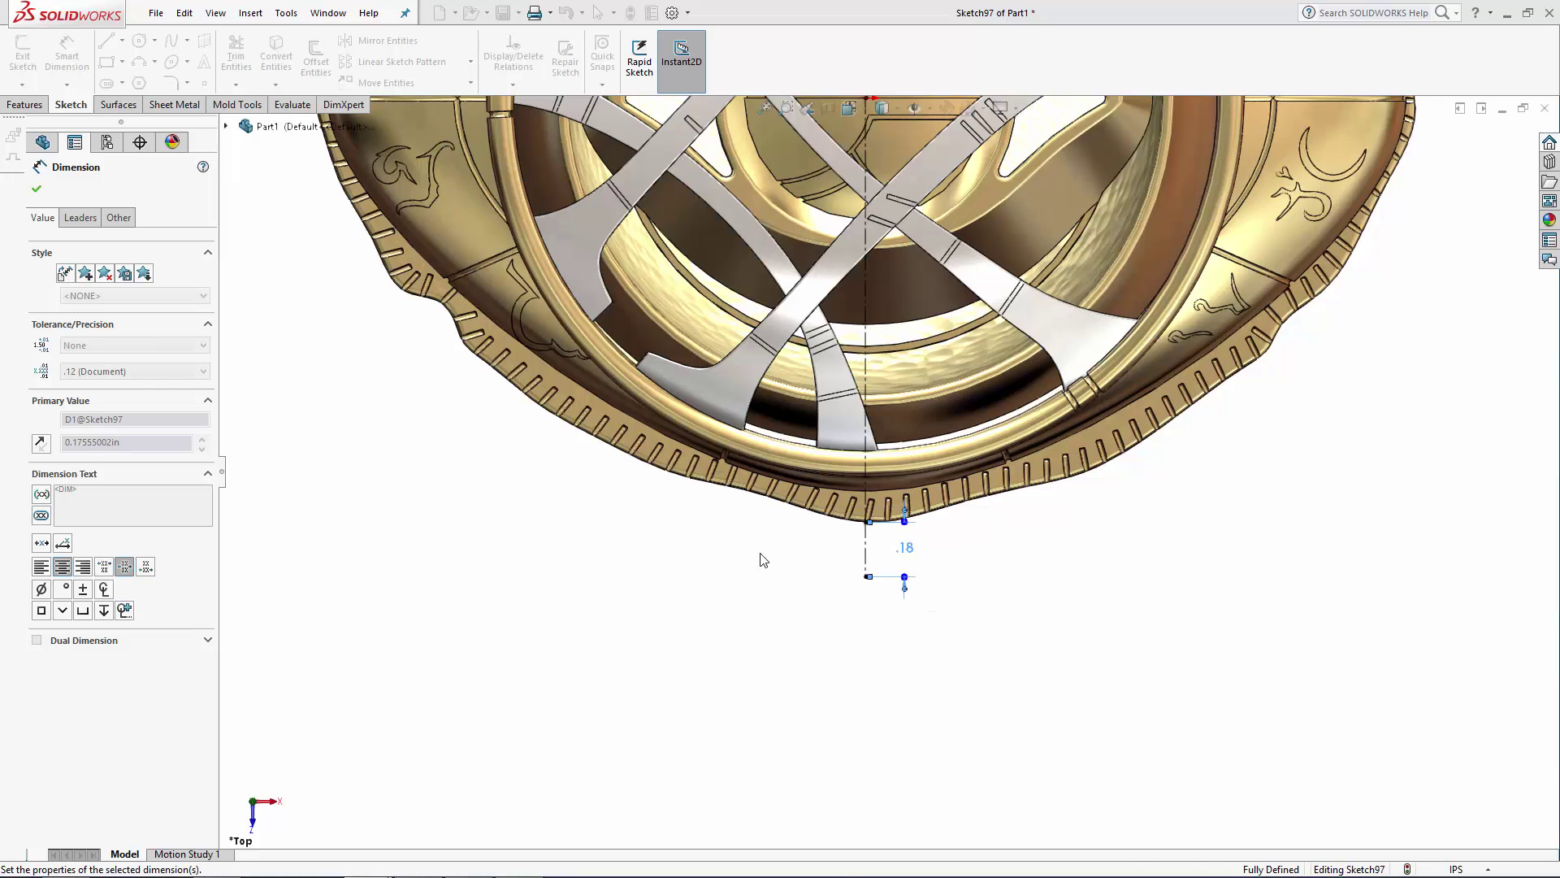
click(759, 556)
Step: Draw a horizontal centerline from the origin out past the right rim
click(122, 40)
click(138, 85)
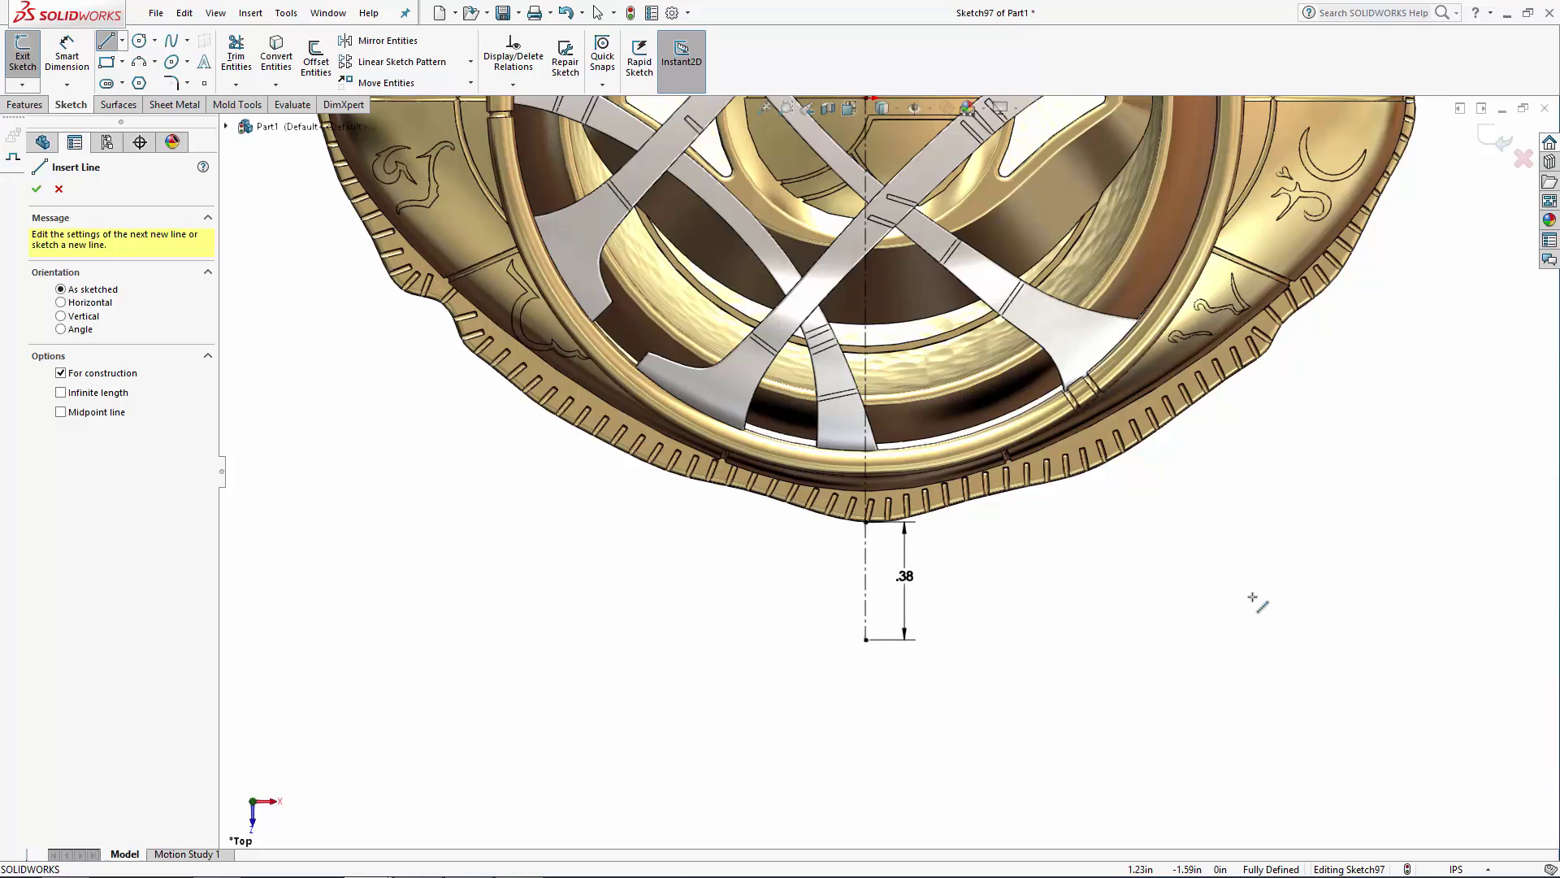
scroll(1252, 597, up, 2)
scroll(903, 150, down, 3)
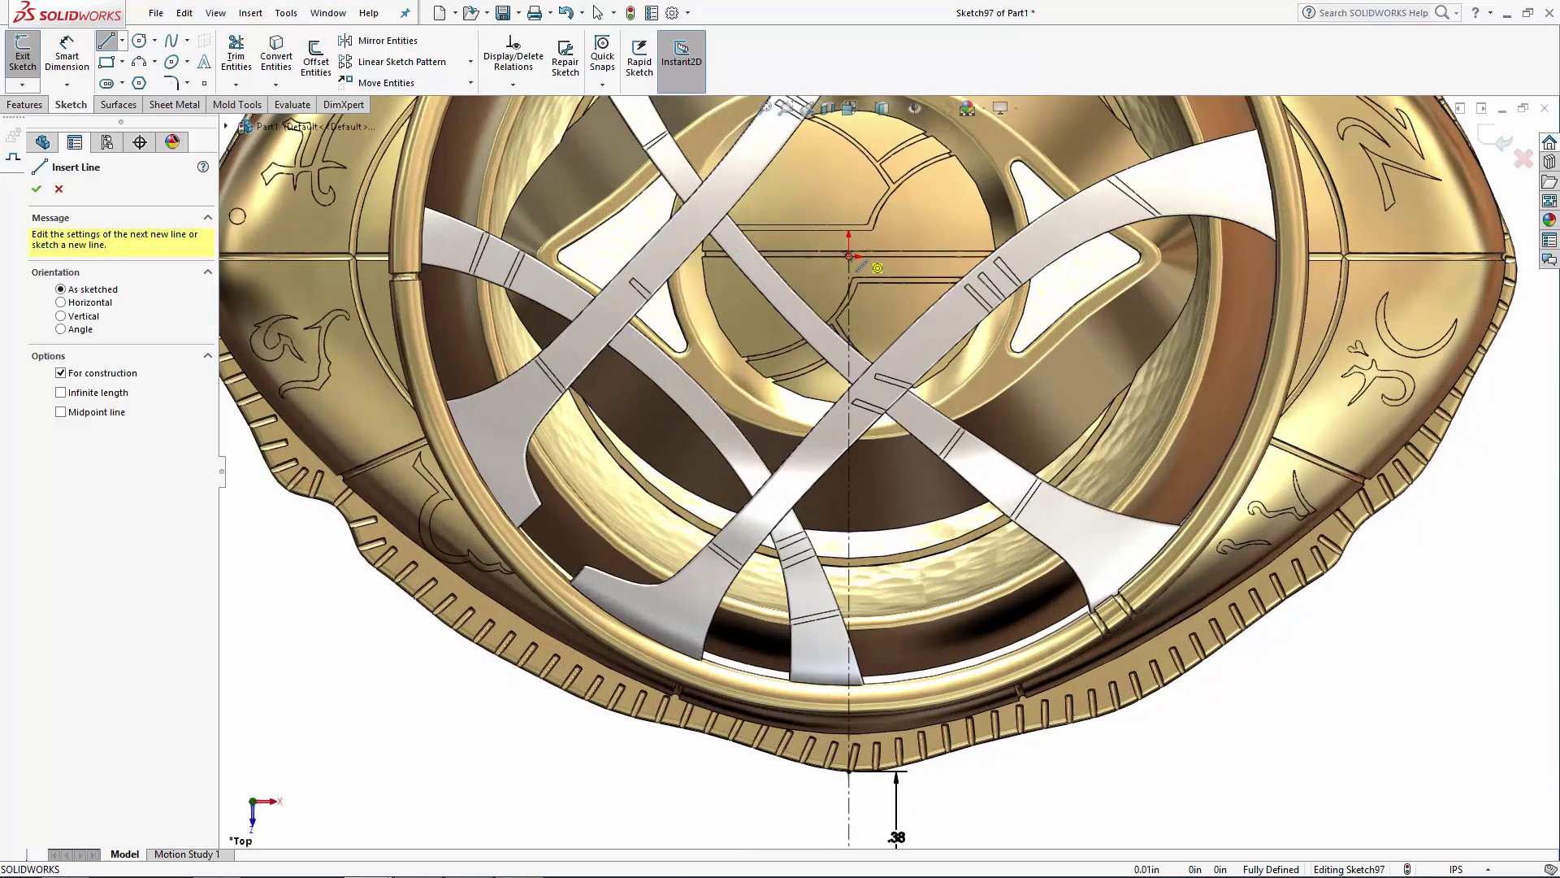
click(849, 257)
scroll(1142, 390, down, 4)
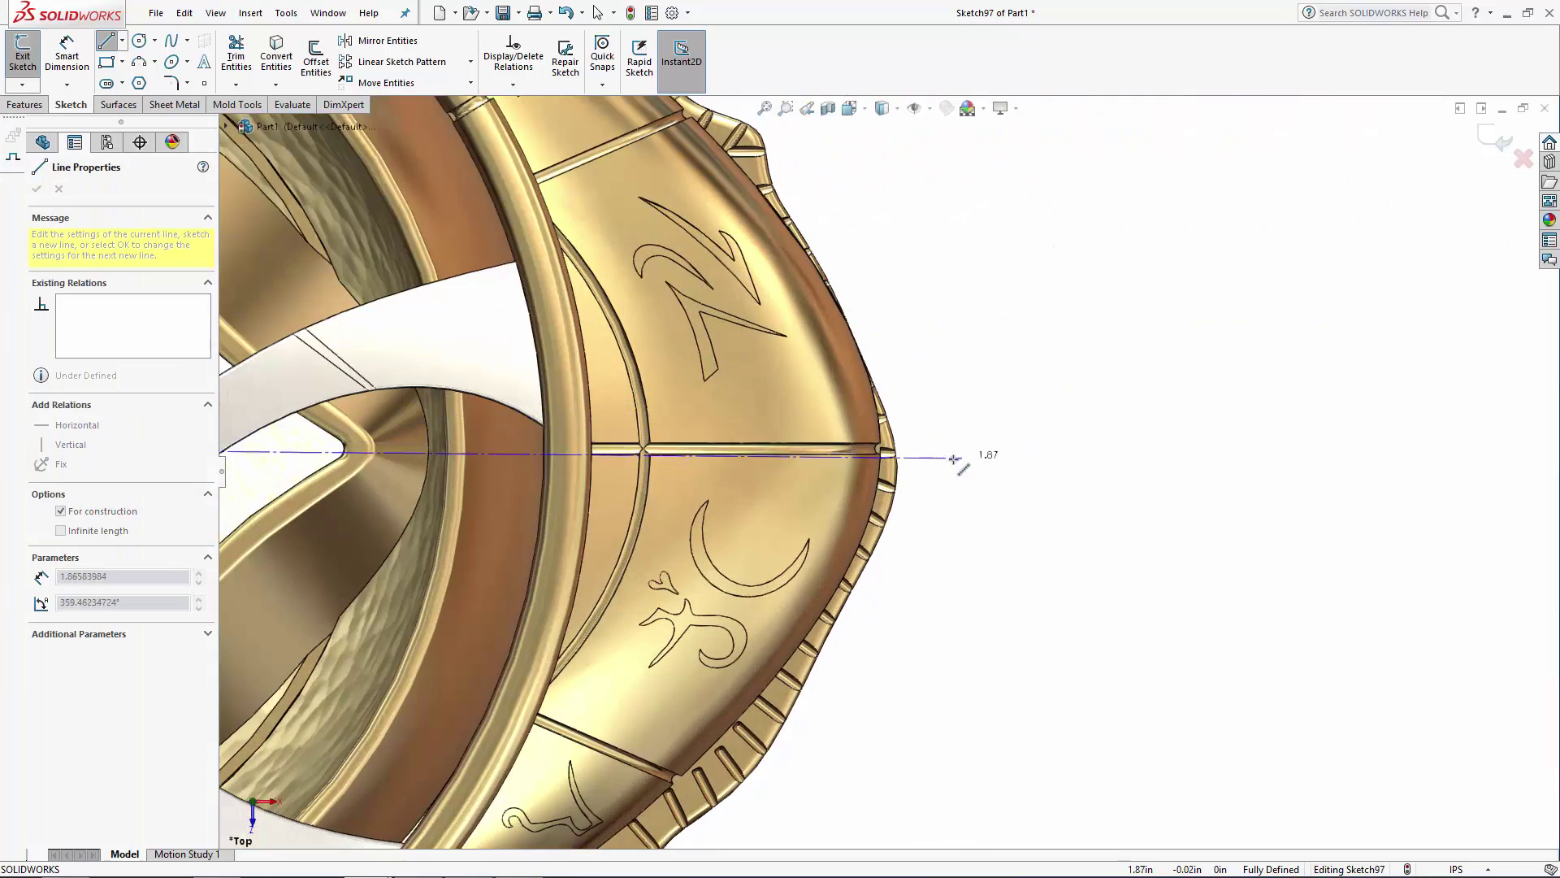
click(894, 448)
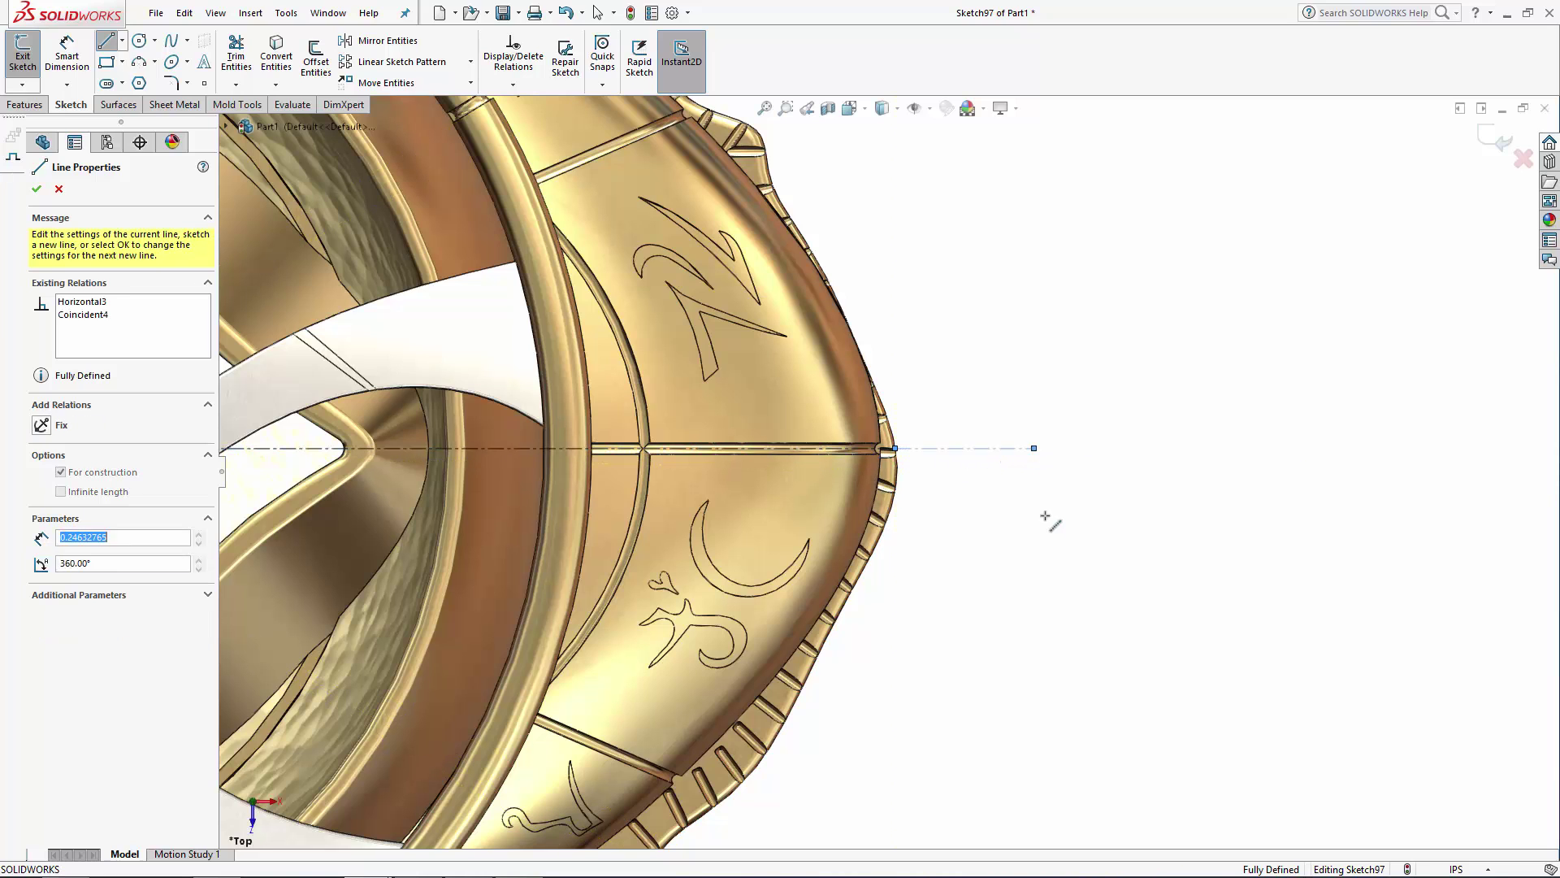
key(Escape)
key(z)
key(z)
key(z)
key(z)
key(z)
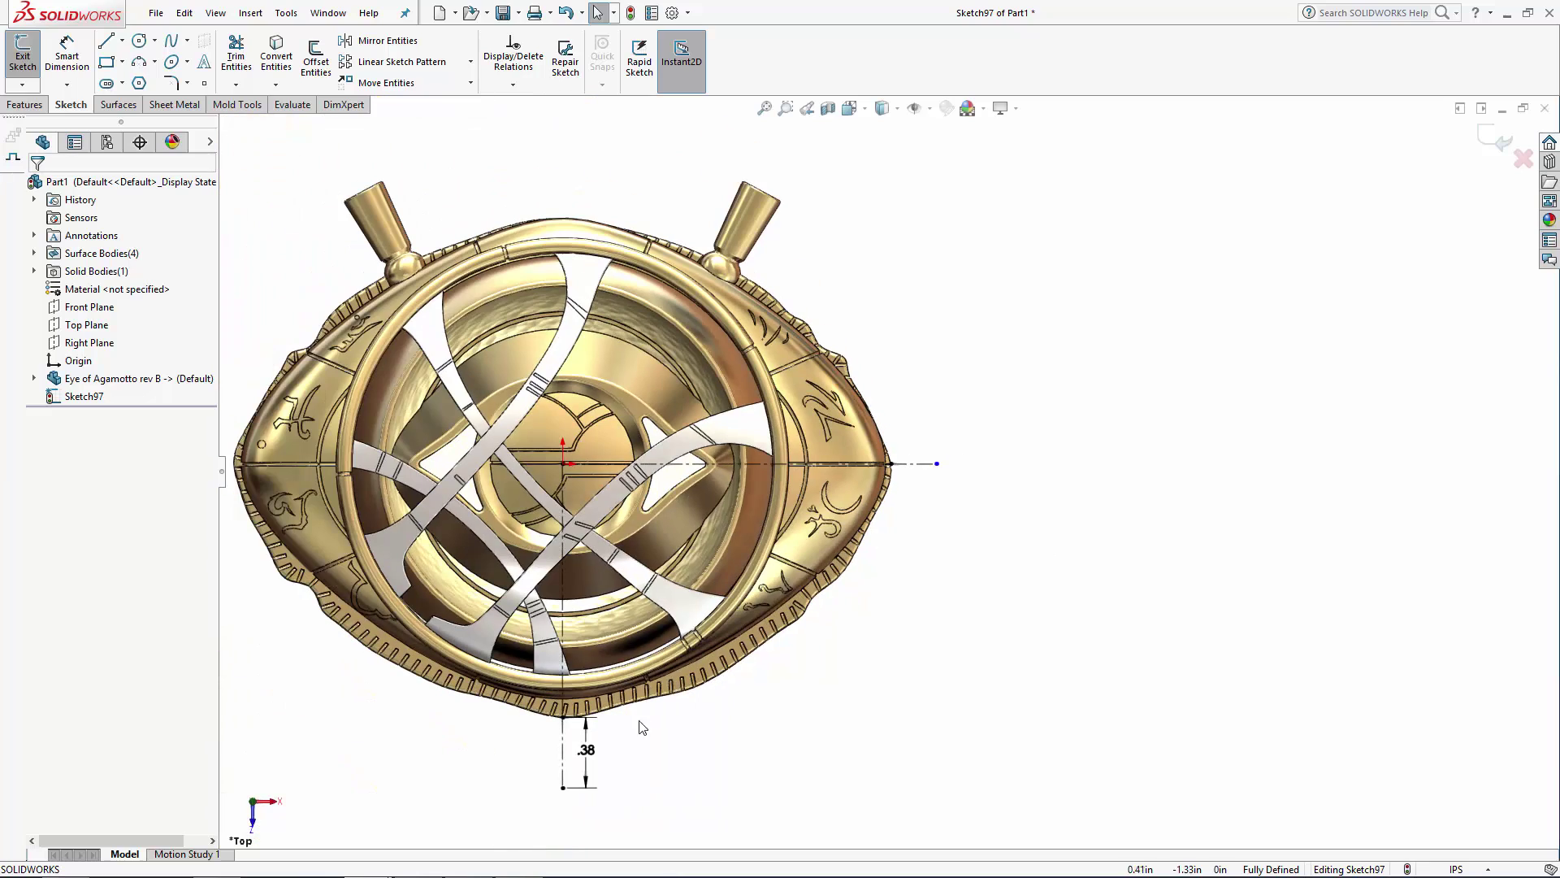
Step: Make the bottom and right extension lines equal in length
click(564, 746)
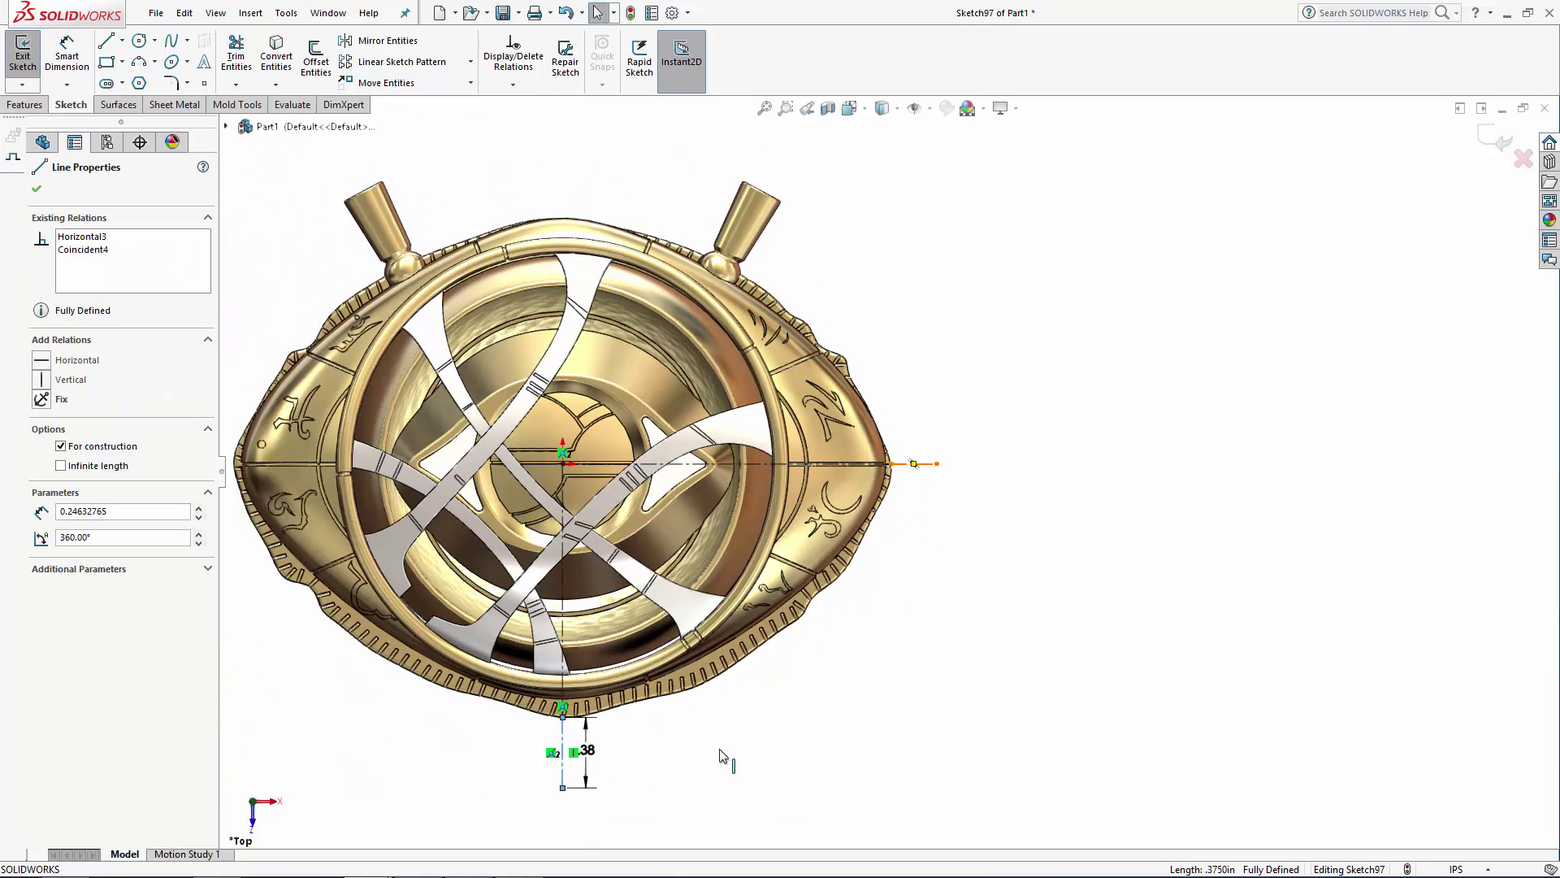
ctrl+click(926, 463)
click(41, 548)
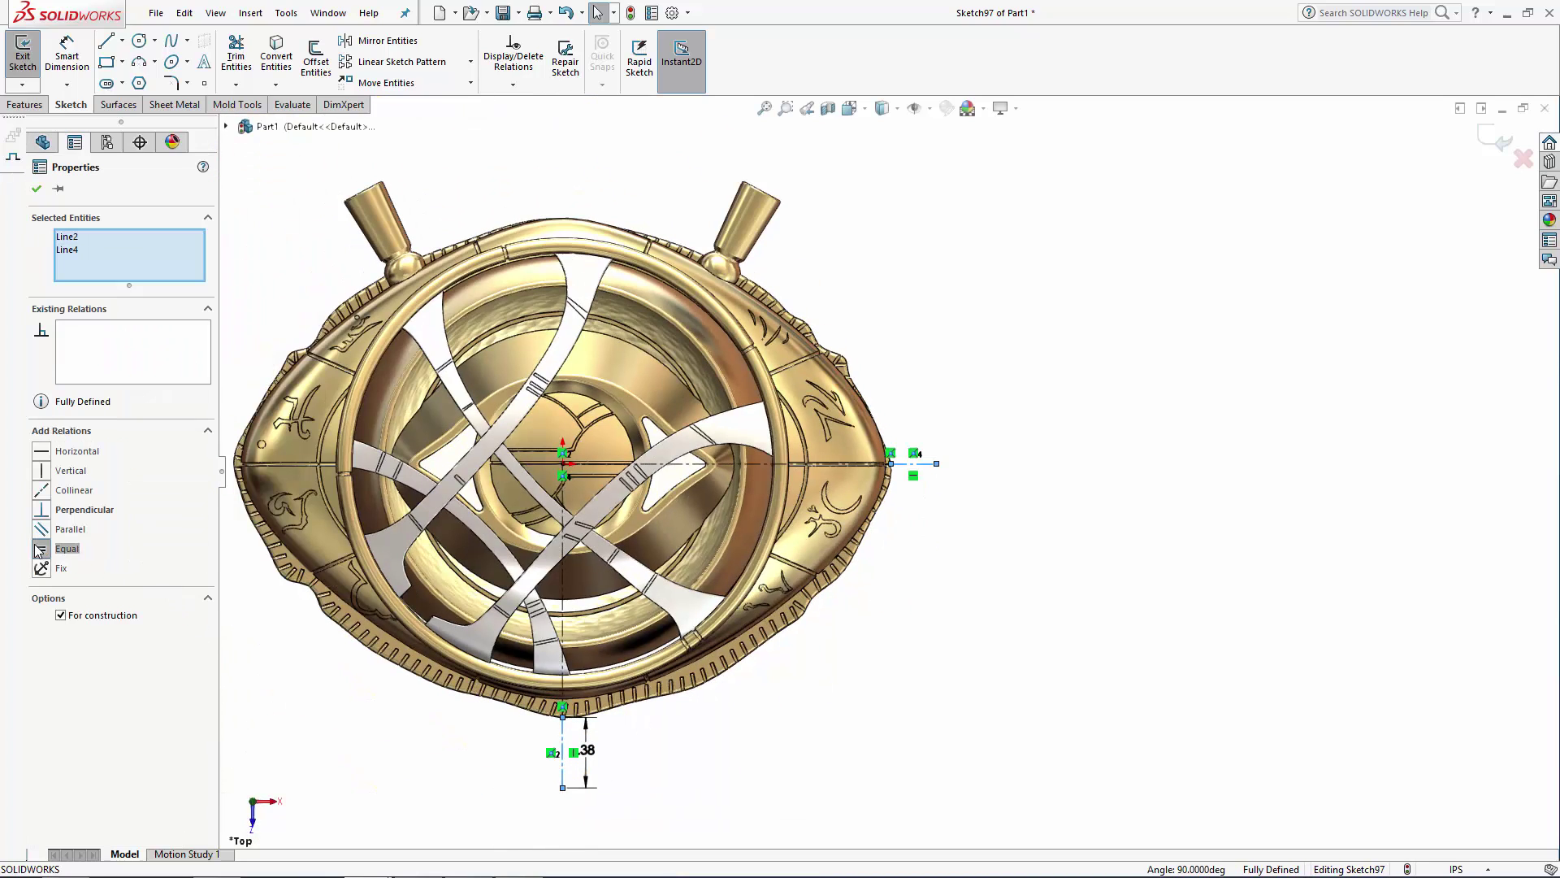
click(1036, 675)
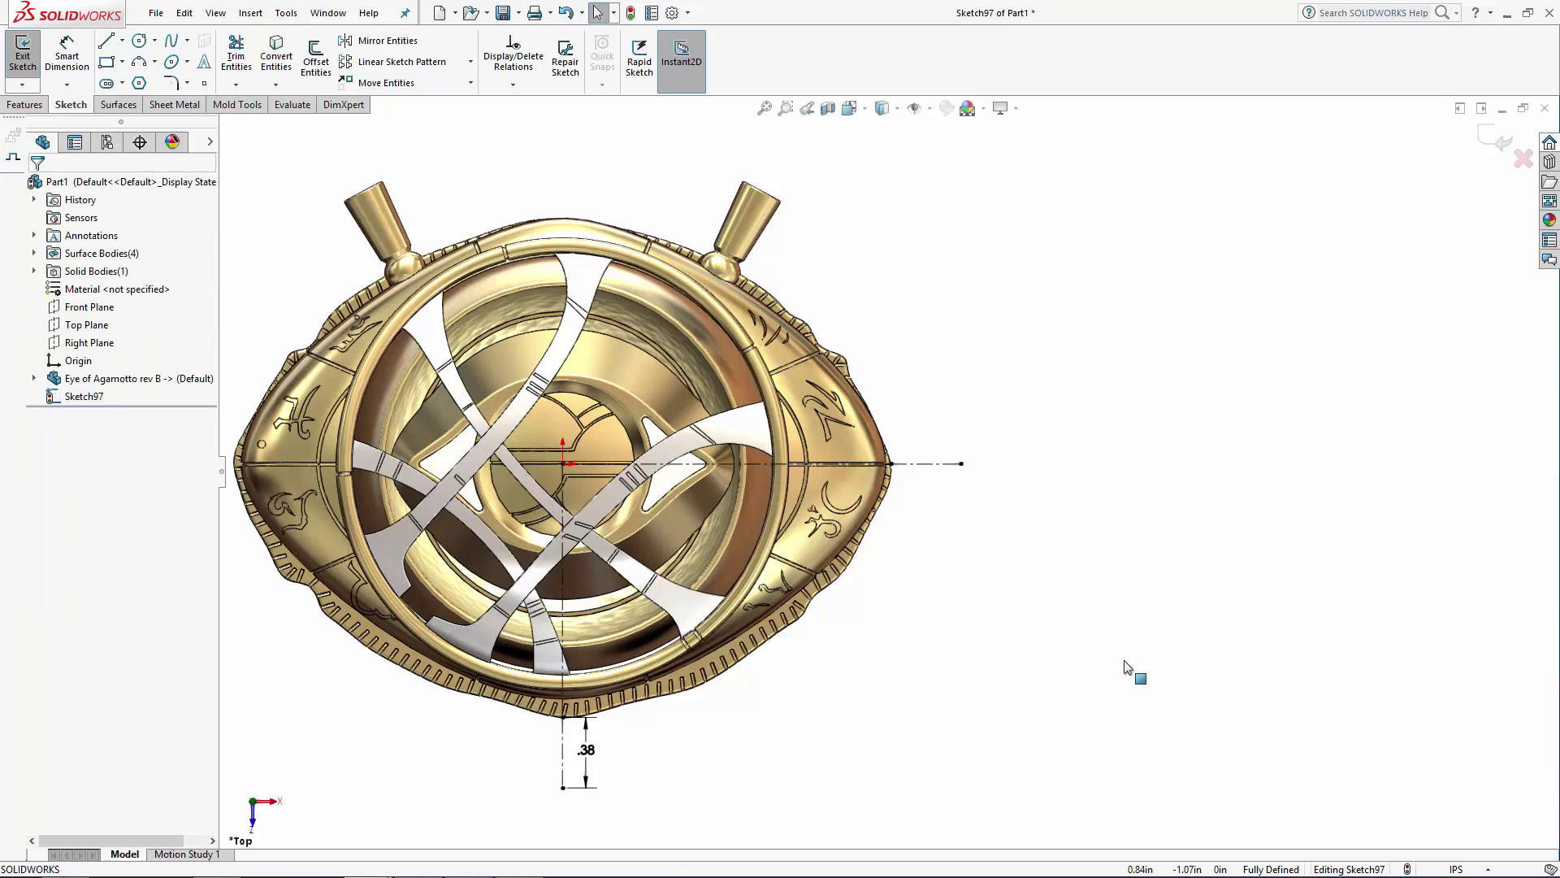
Step: Draw an origin-centred ellipse through the bottom and right extension endpoints, then fit the view
ctrl+middle_drag(1125, 666, 1430, 653)
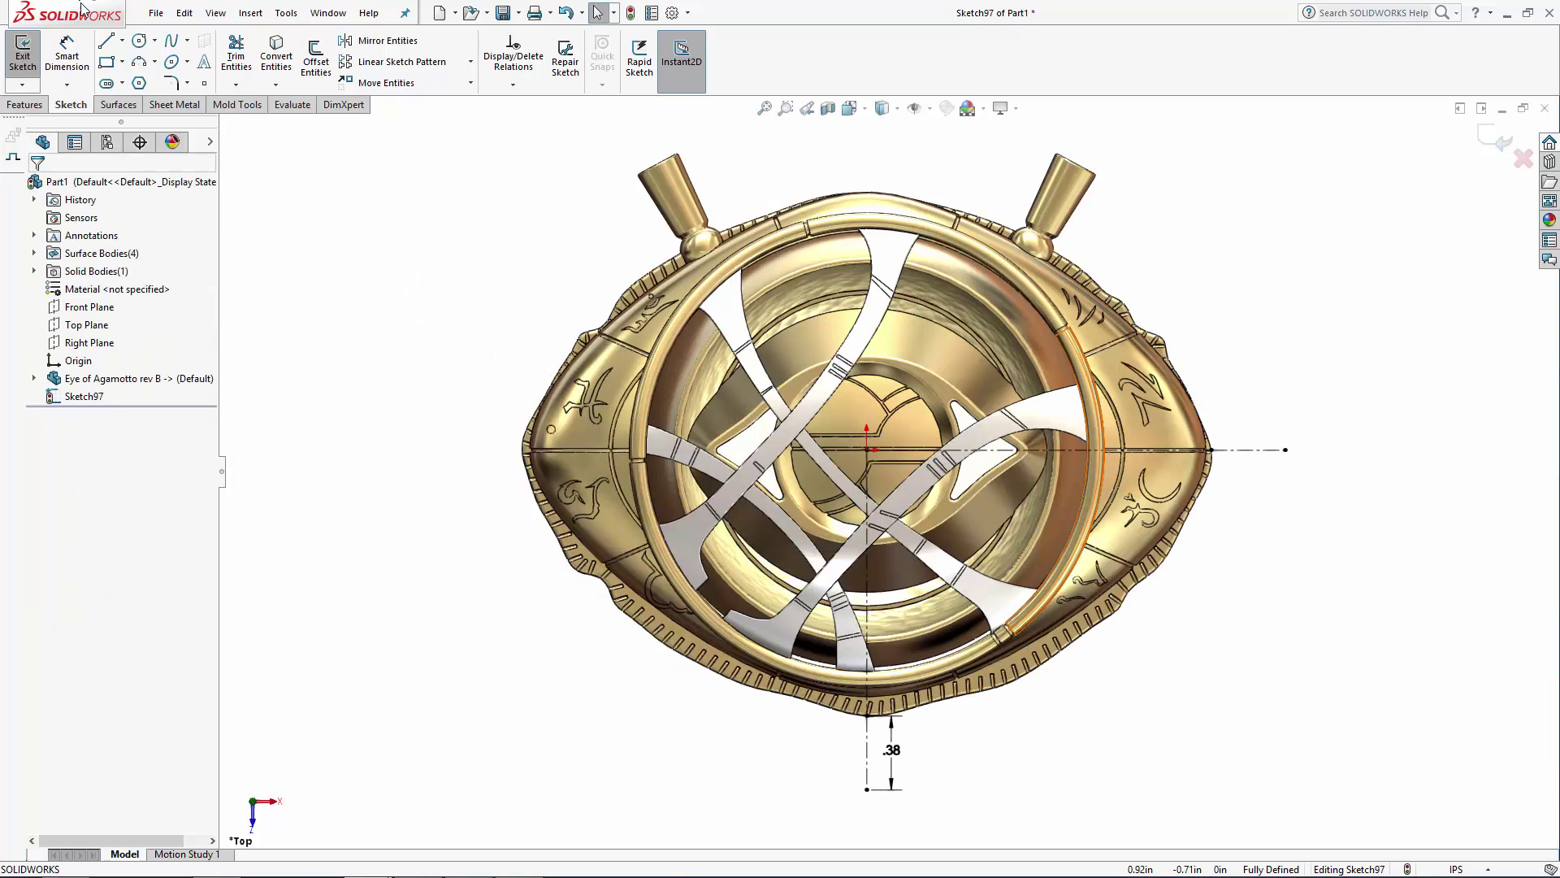
click(177, 62)
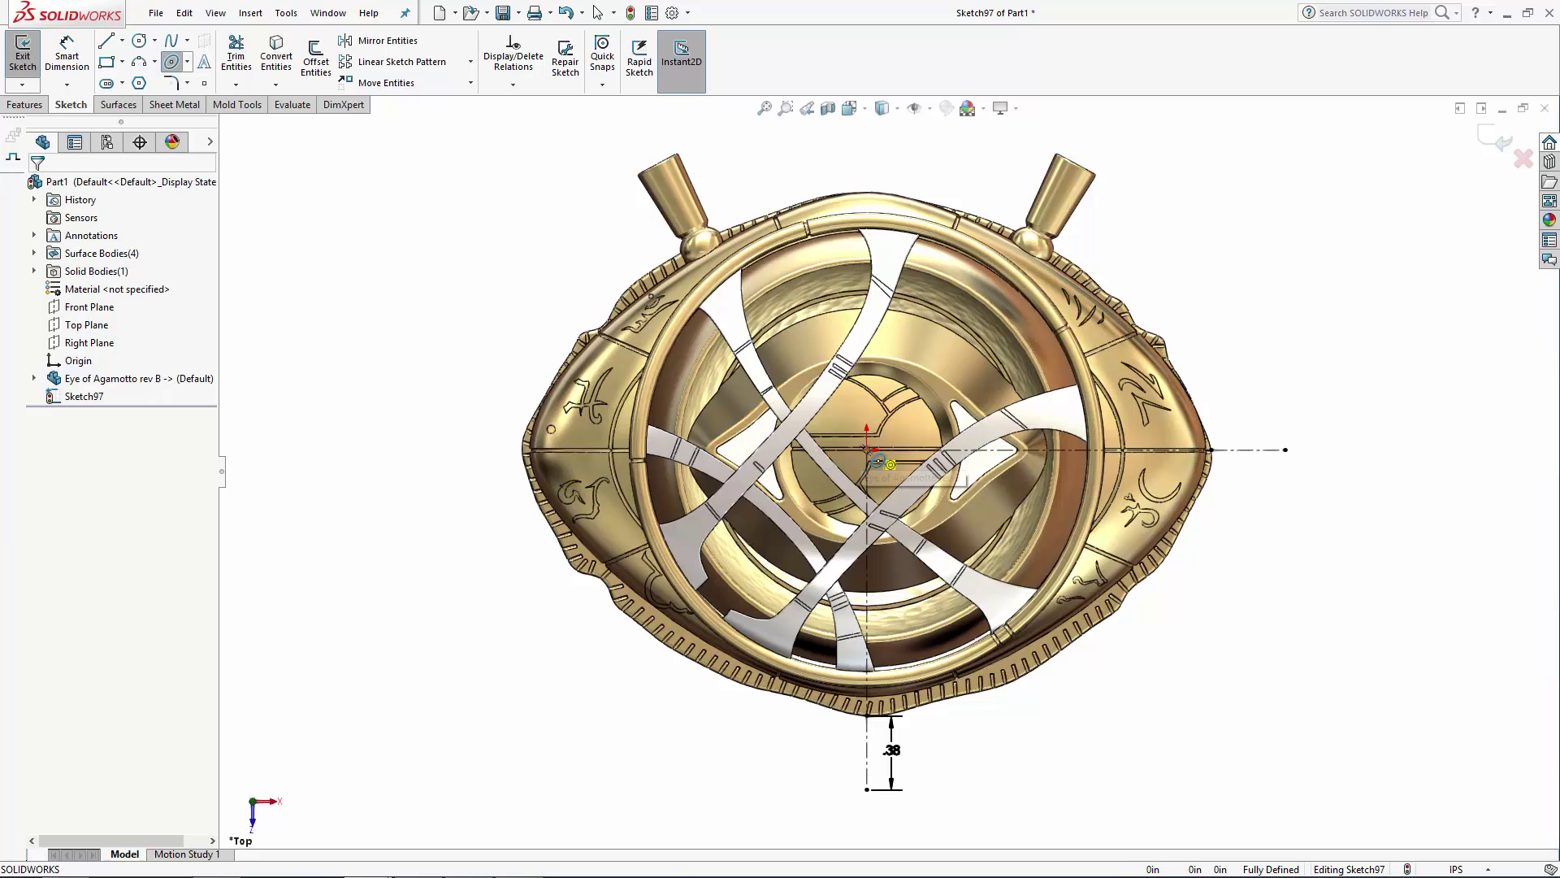
click(867, 450)
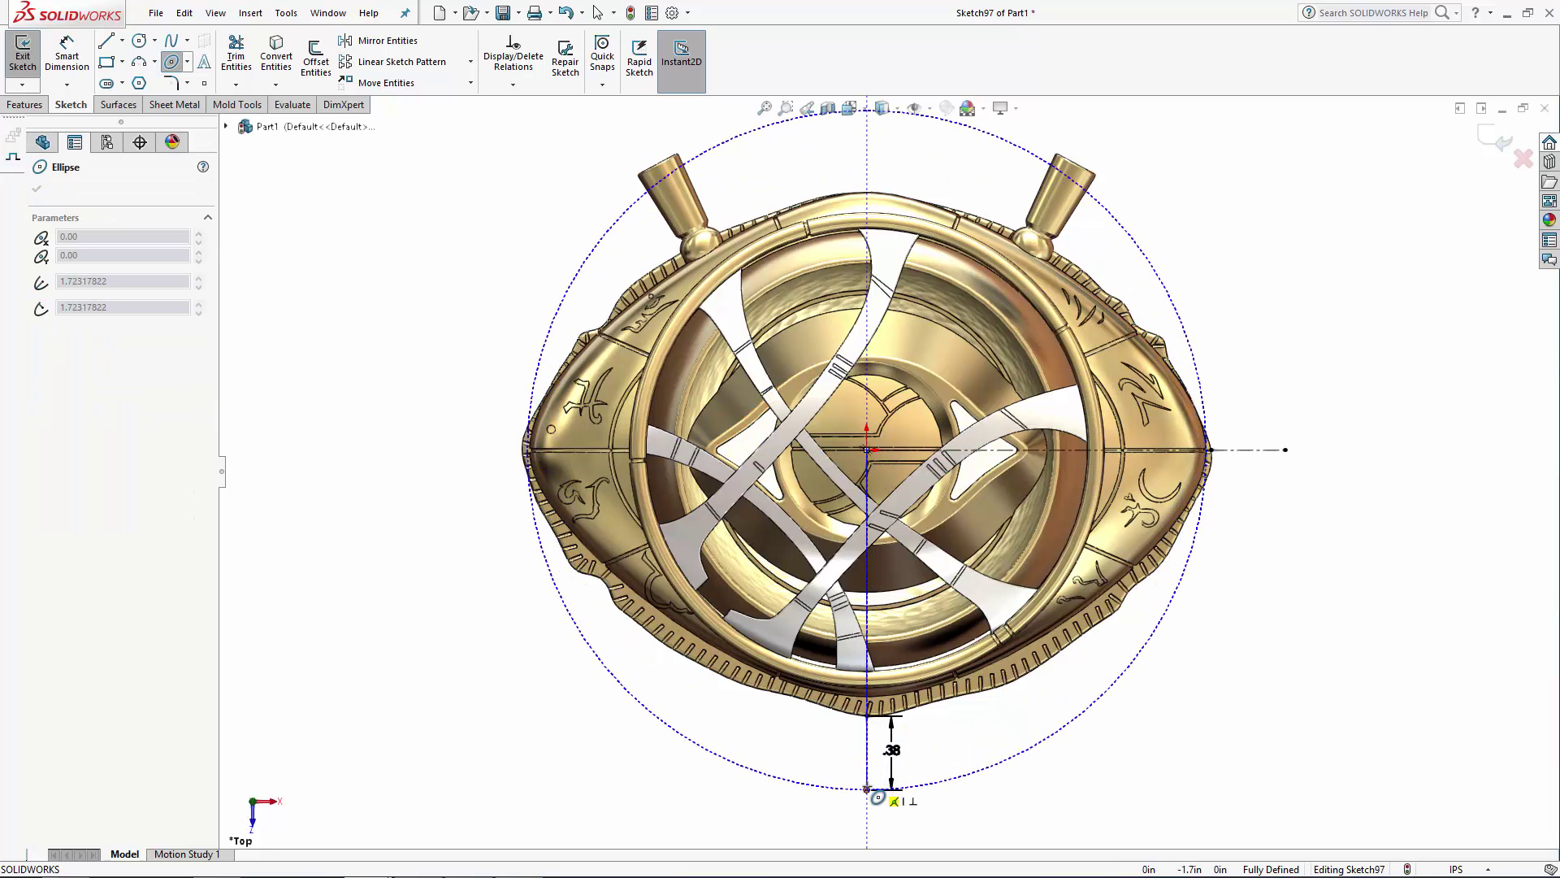
click(867, 788)
click(1285, 450)
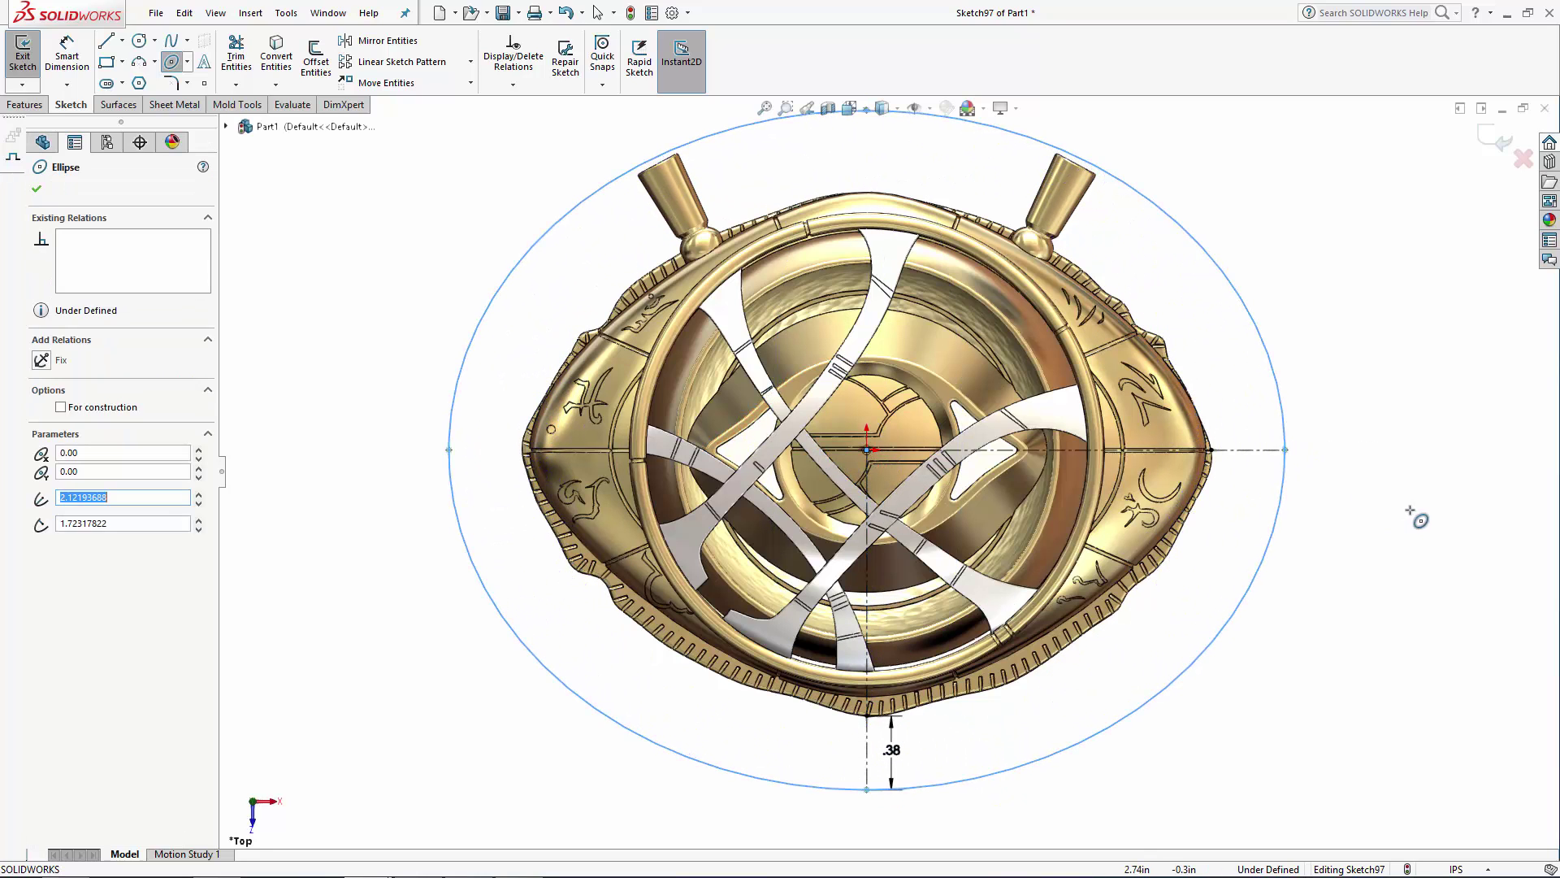
key(Escape)
click(945, 785)
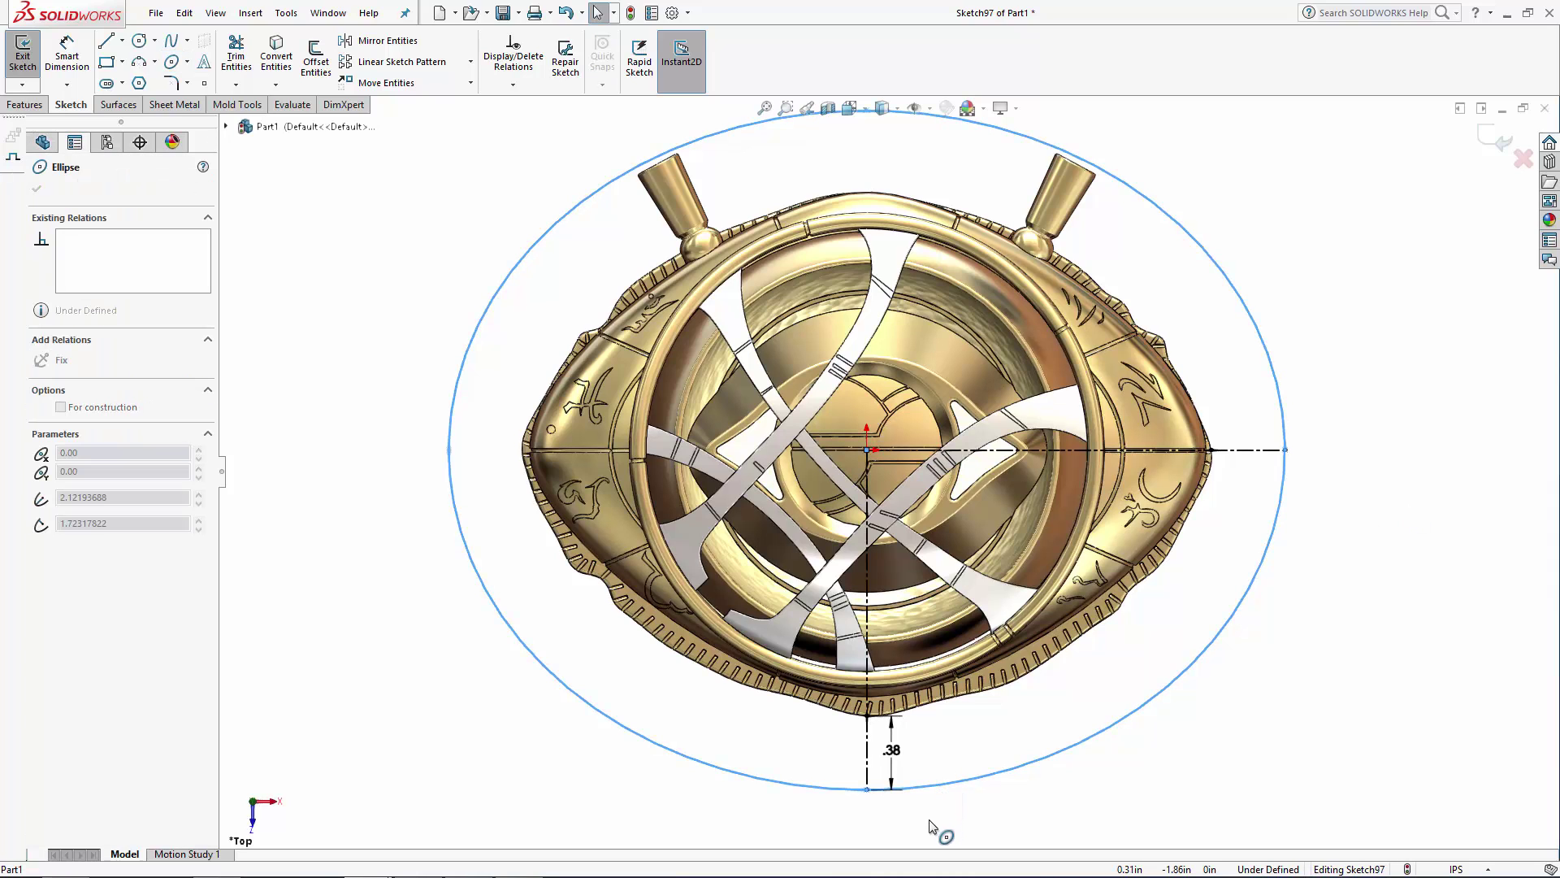
click(1384, 532)
key(f)
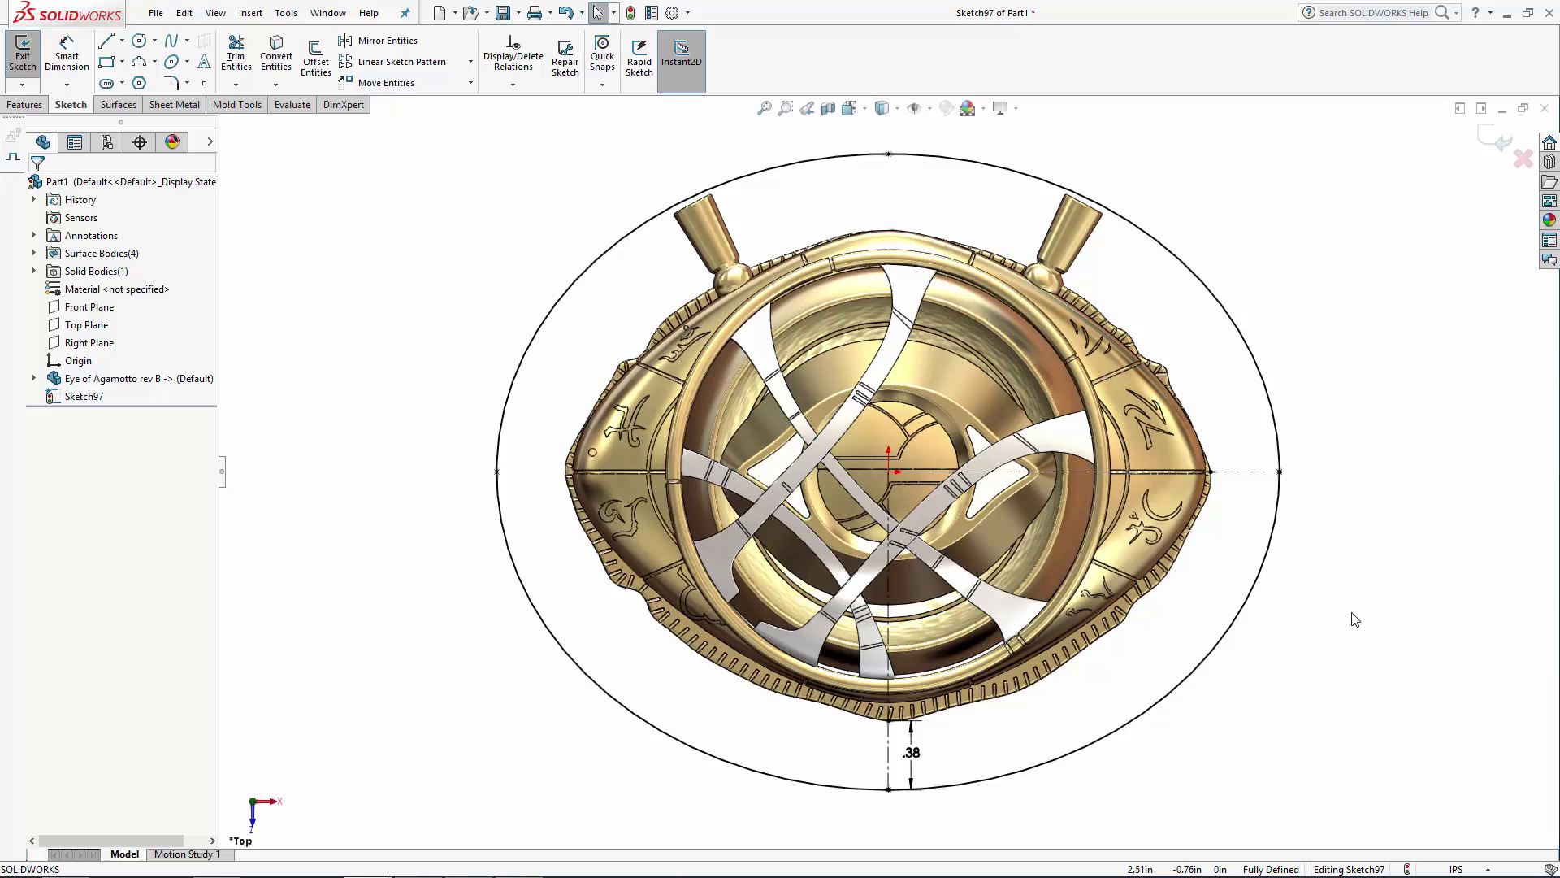
Step: Draw left and right notch lines across the bottom of the ellipse
click(102, 42)
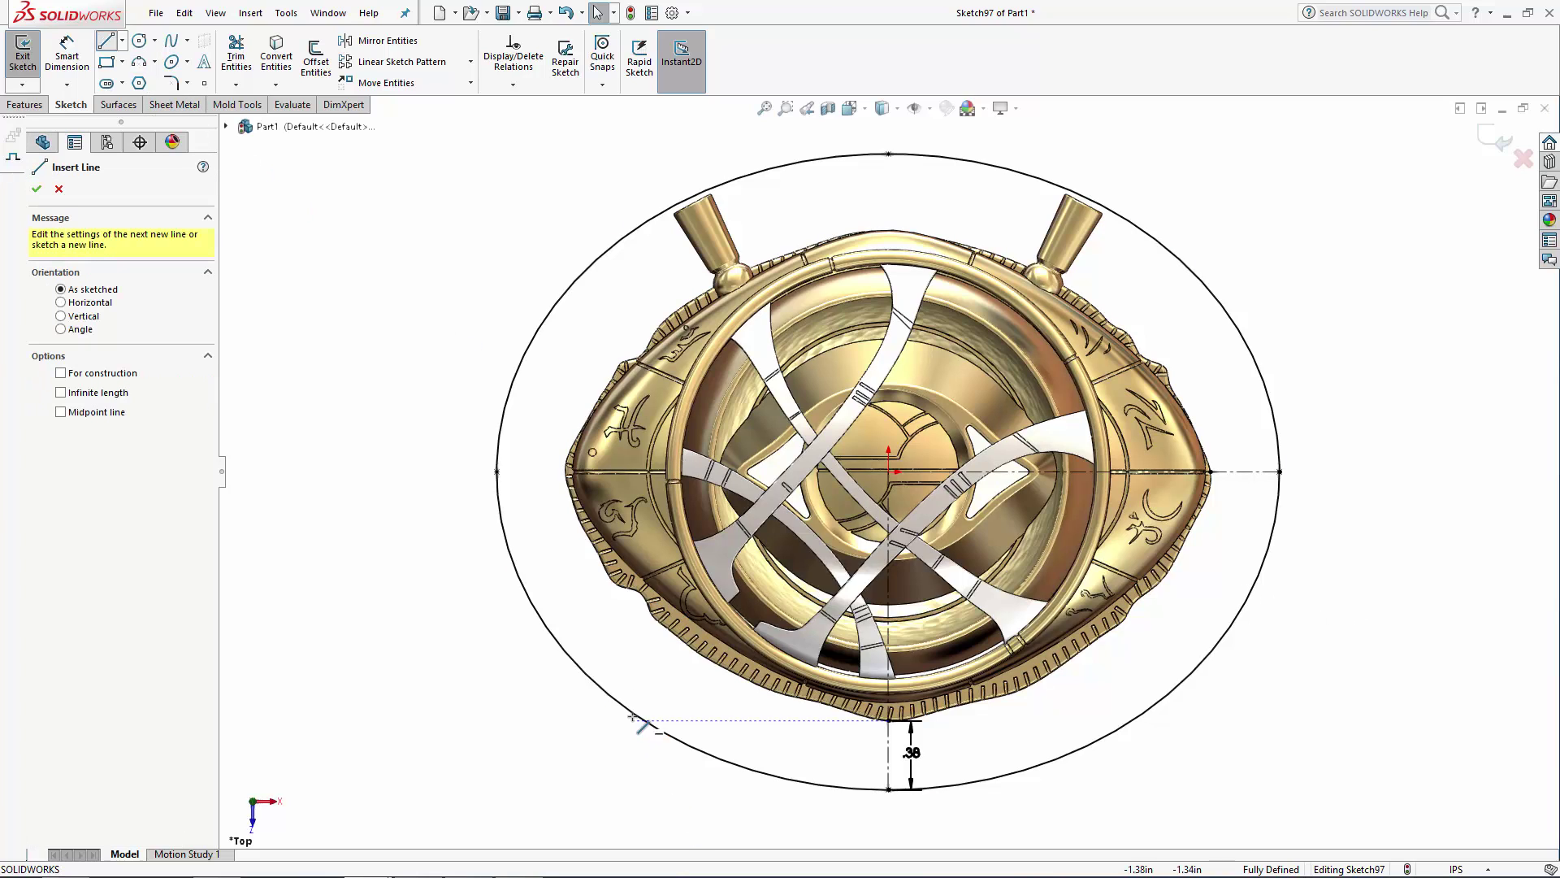
click(675, 736)
double_click(764, 768)
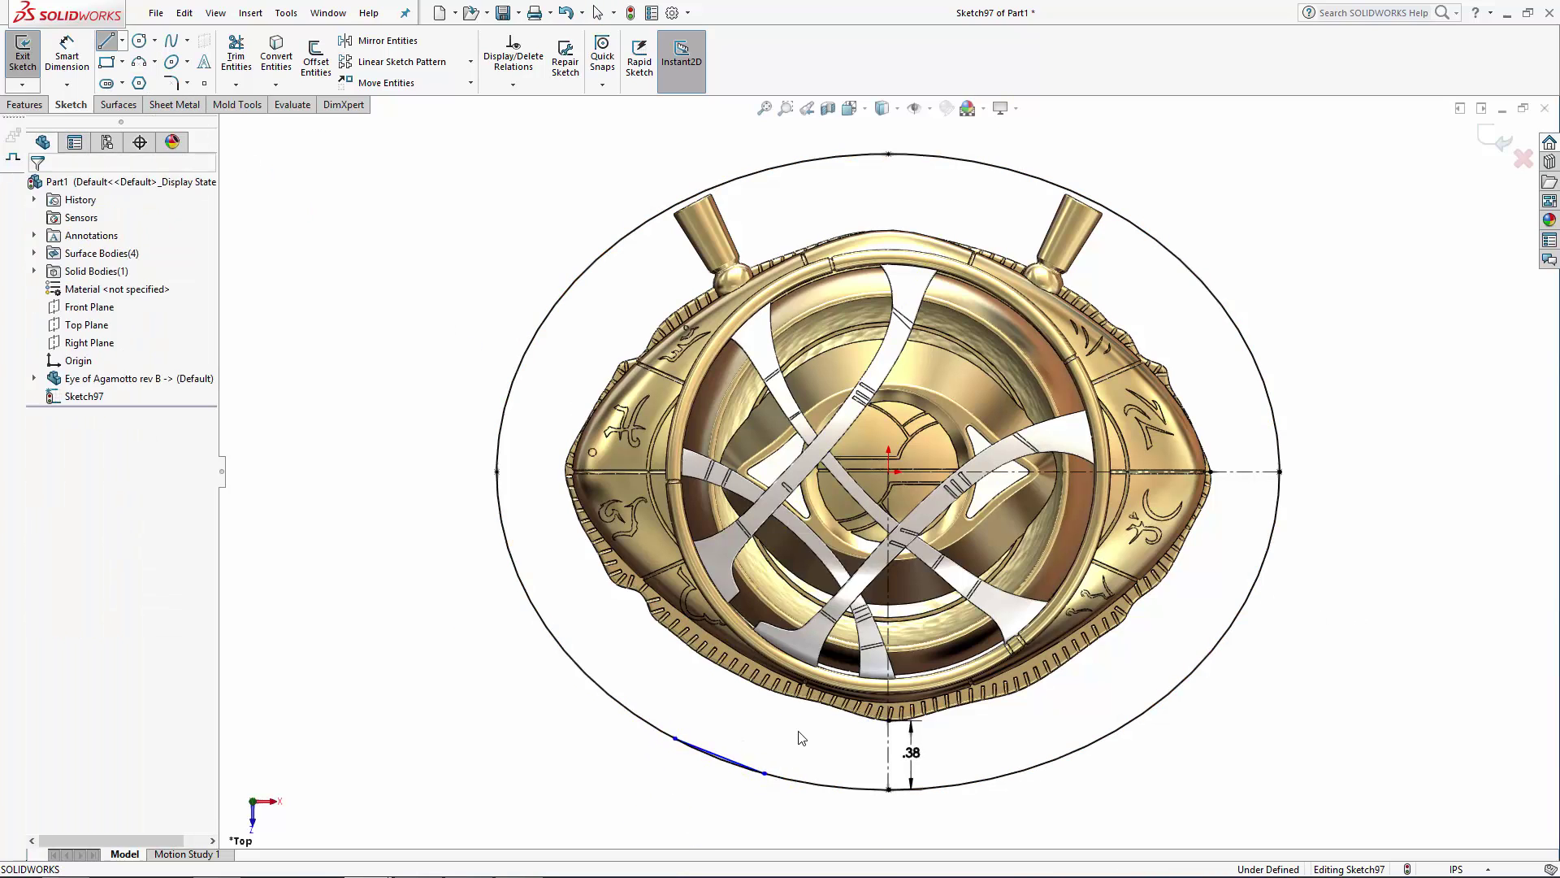
click(1013, 772)
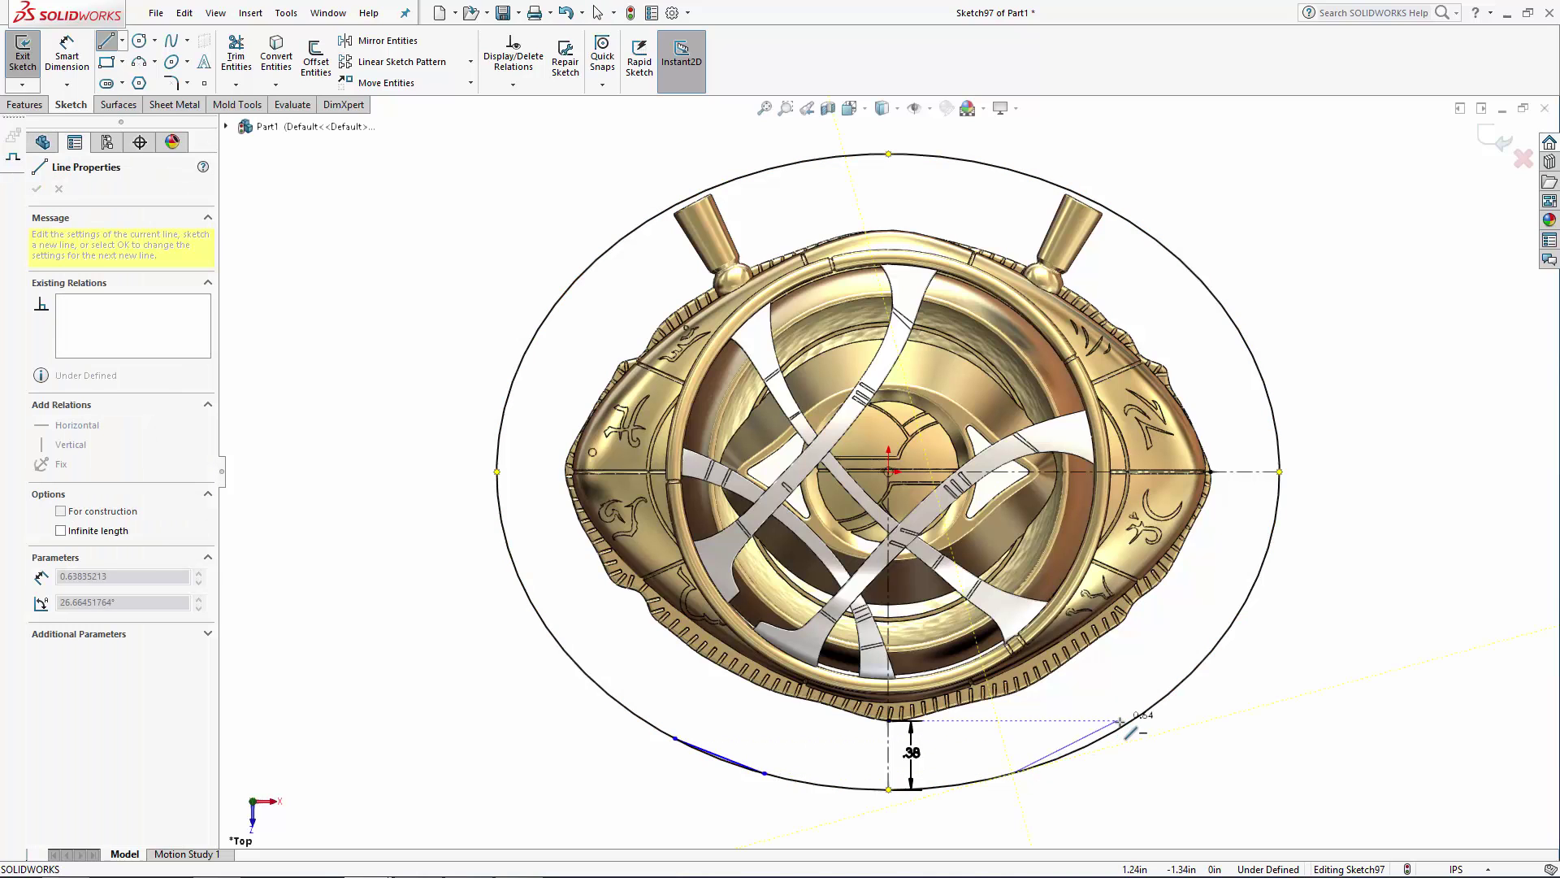
double_click(1121, 725)
key(Escape)
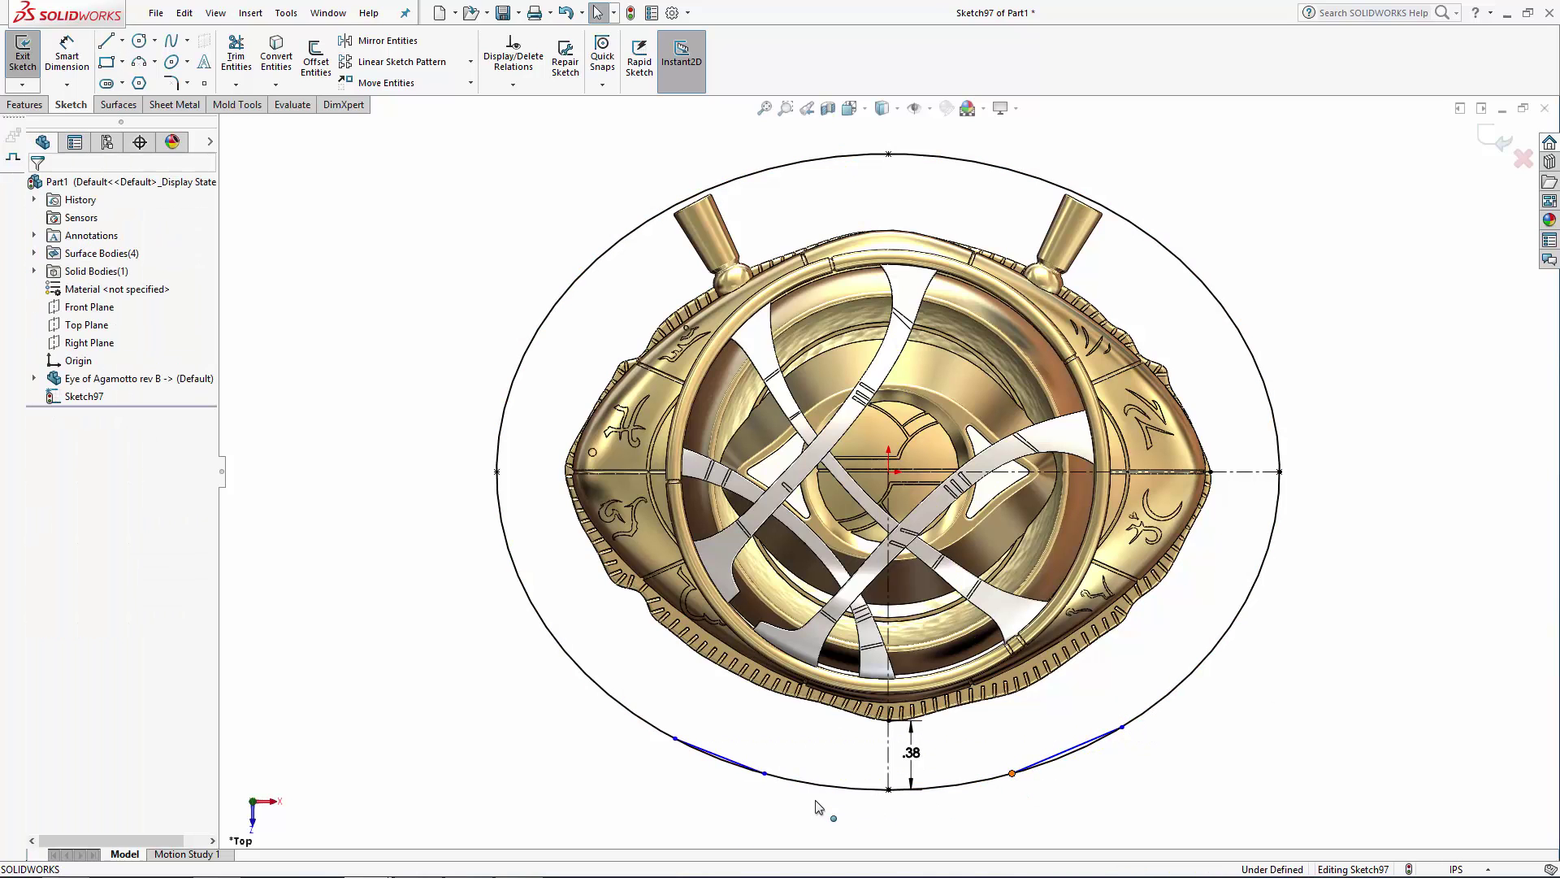
Step: Add a Horizontal relation between the two notch line endpoints
click(765, 773)
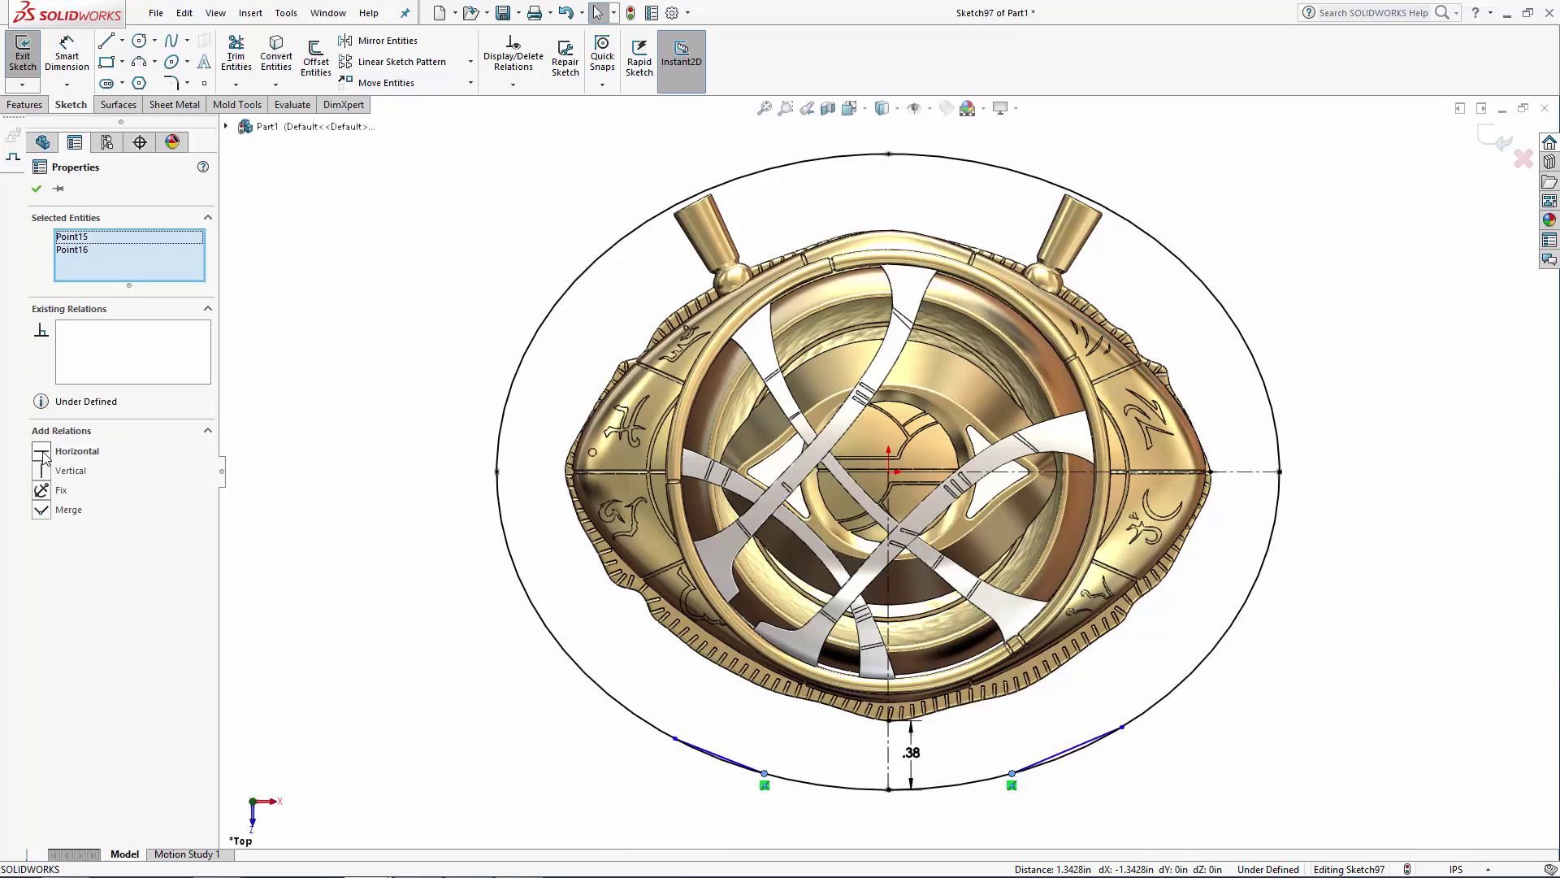
click(674, 738)
ctrl+click(1122, 725)
click(59, 452)
click(509, 721)
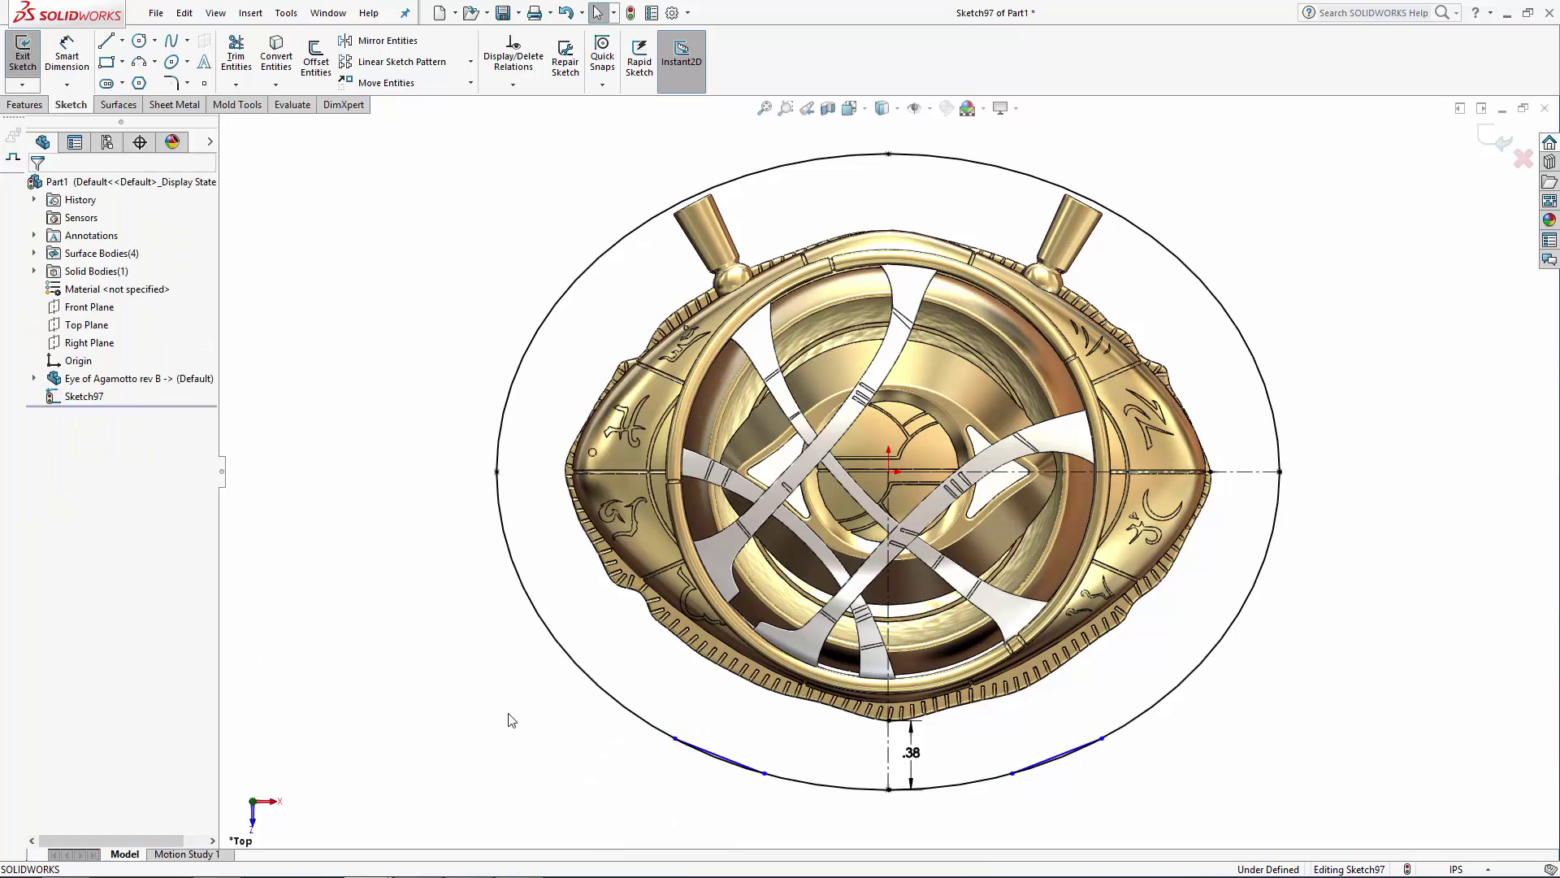
Step: Dimension the notch: 1.00 from the vertical centerline and 0.62 line length
key(d)
click(765, 772)
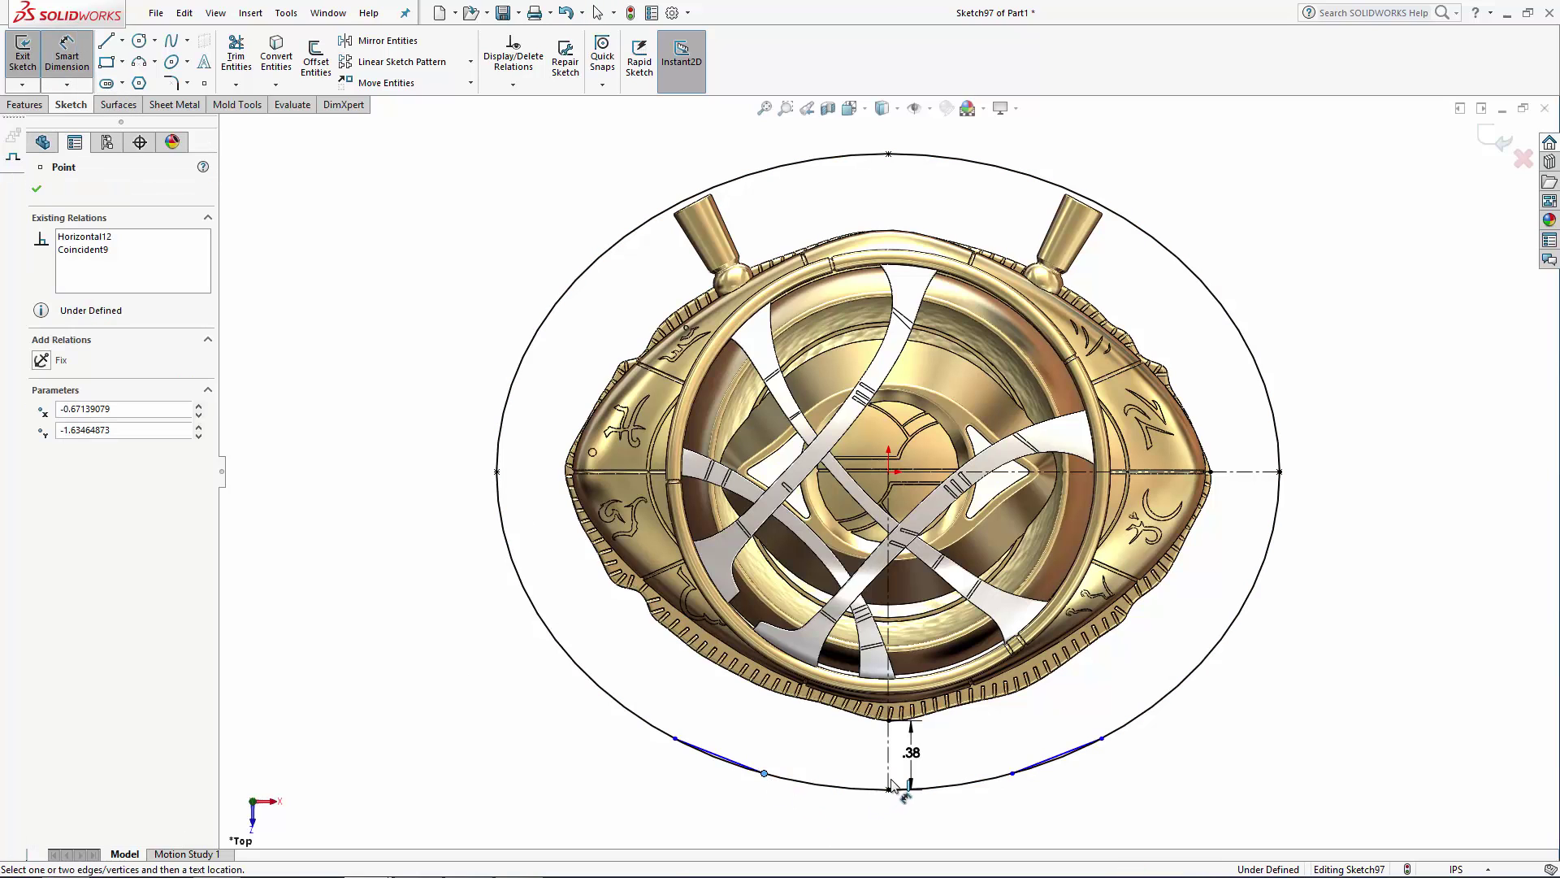
click(889, 781)
click(832, 820)
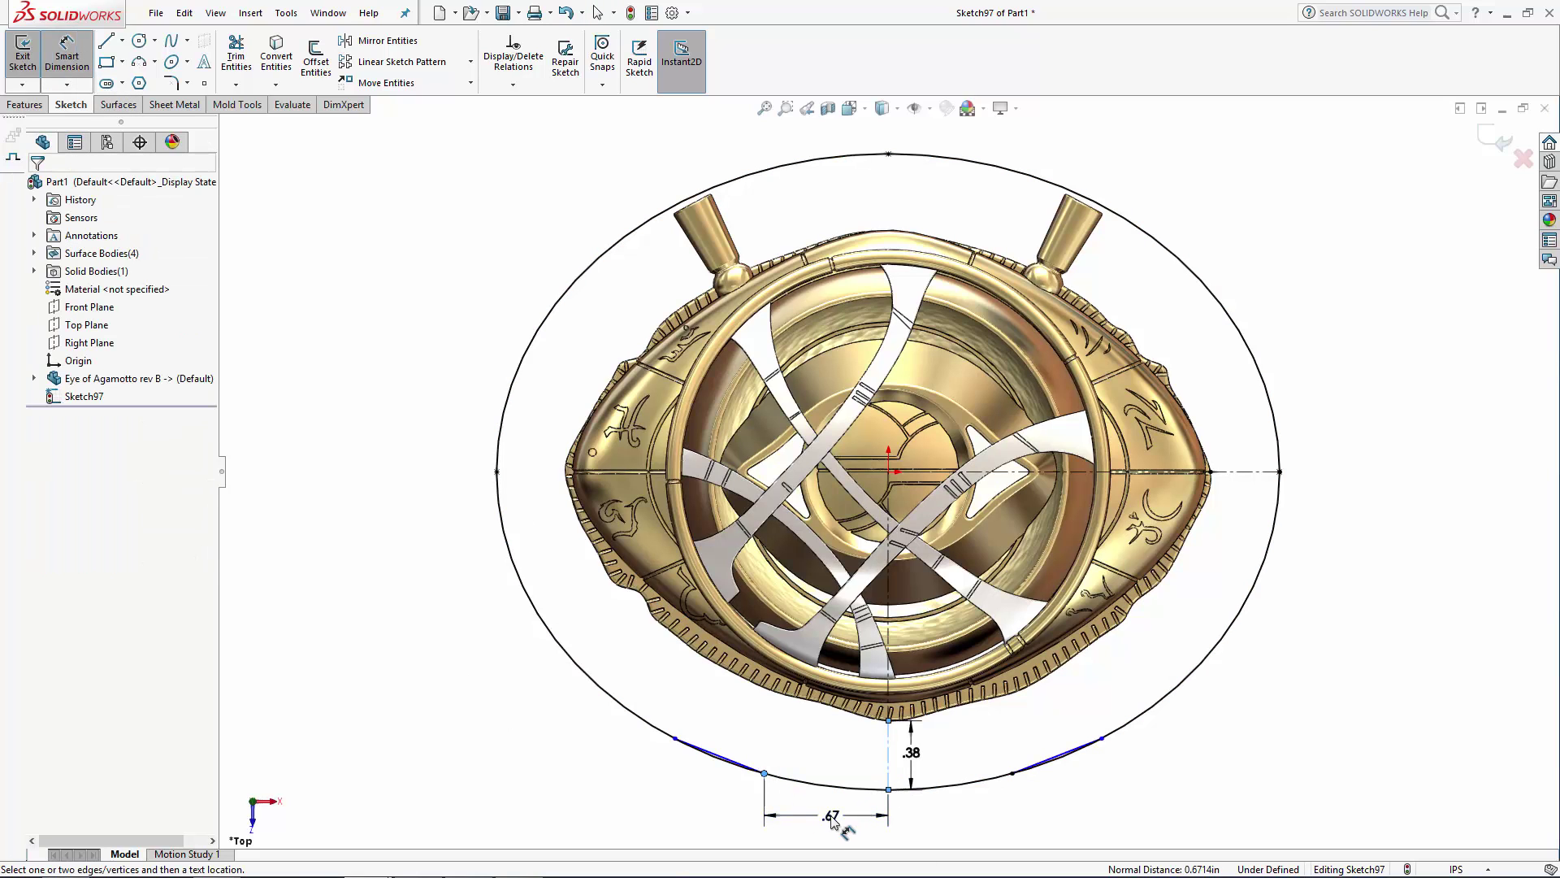
text(1)
key(Return)
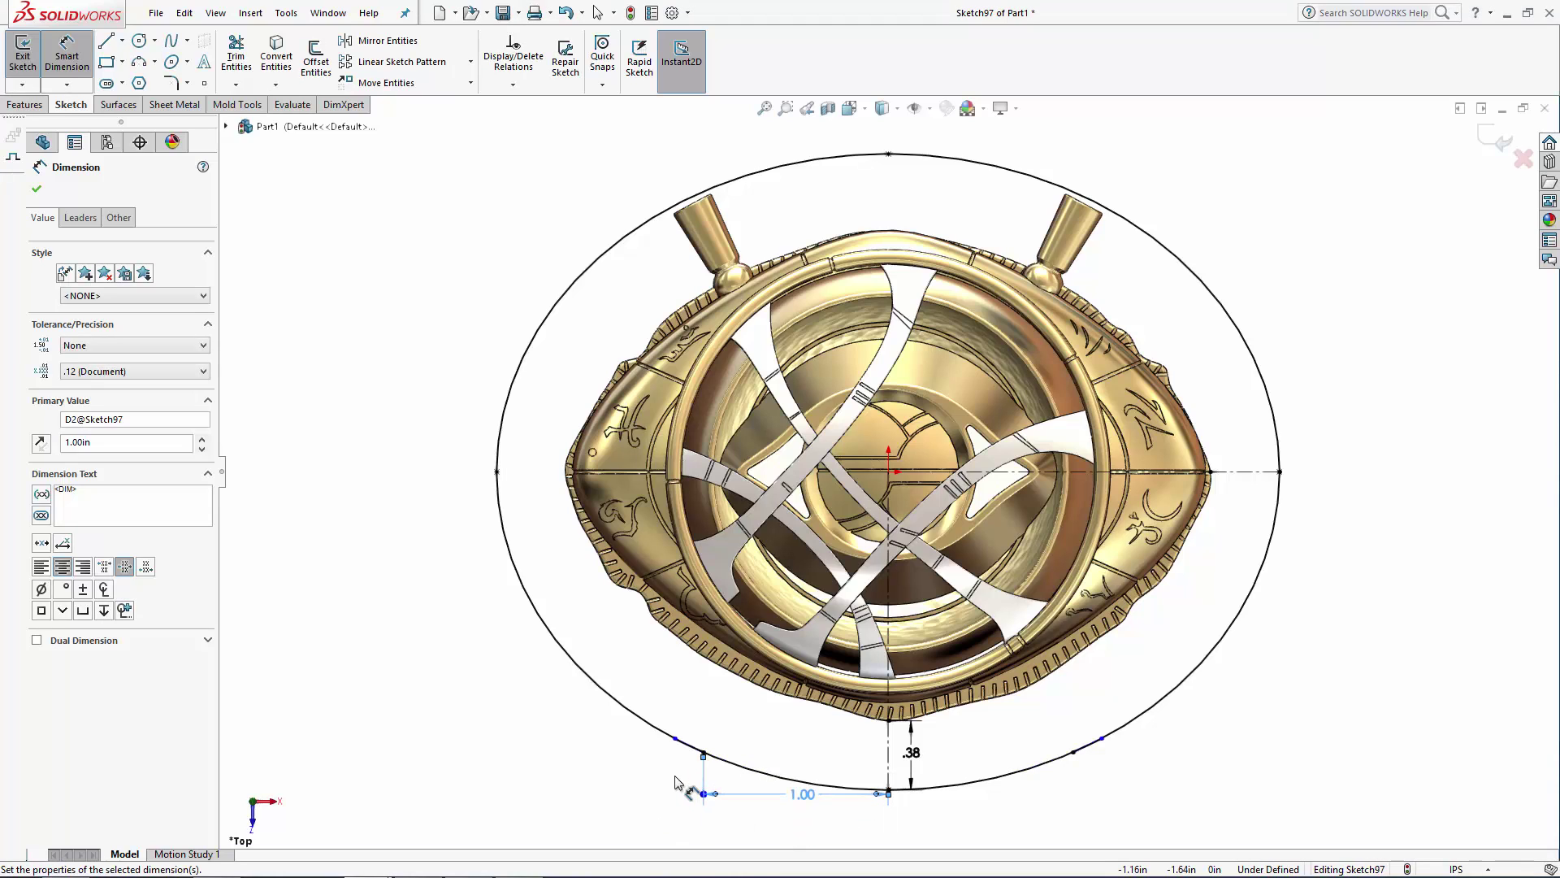
click(687, 747)
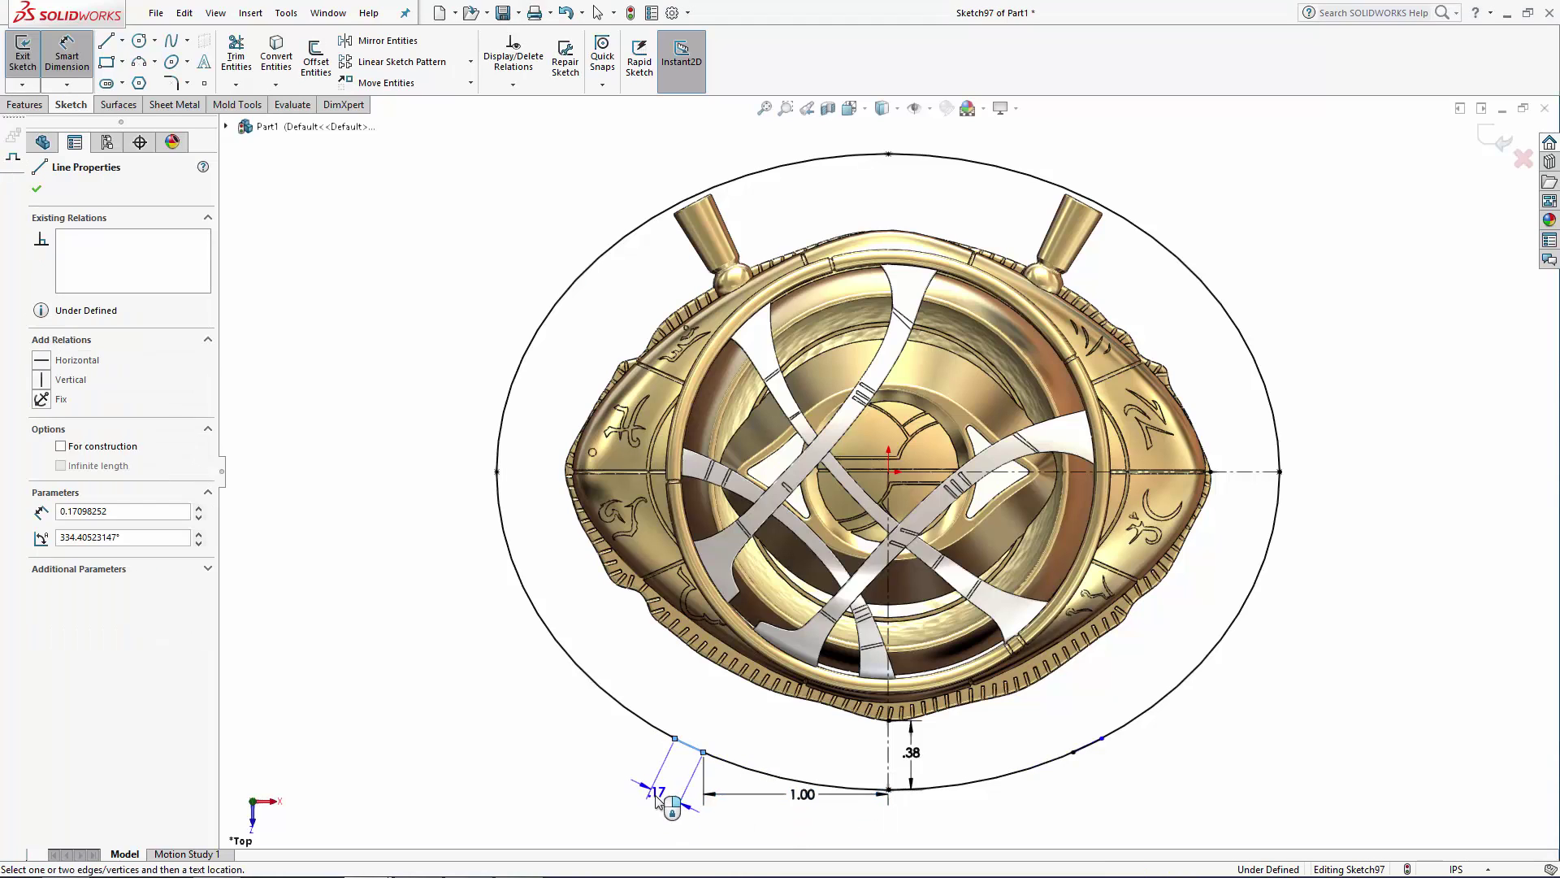
click(662, 807)
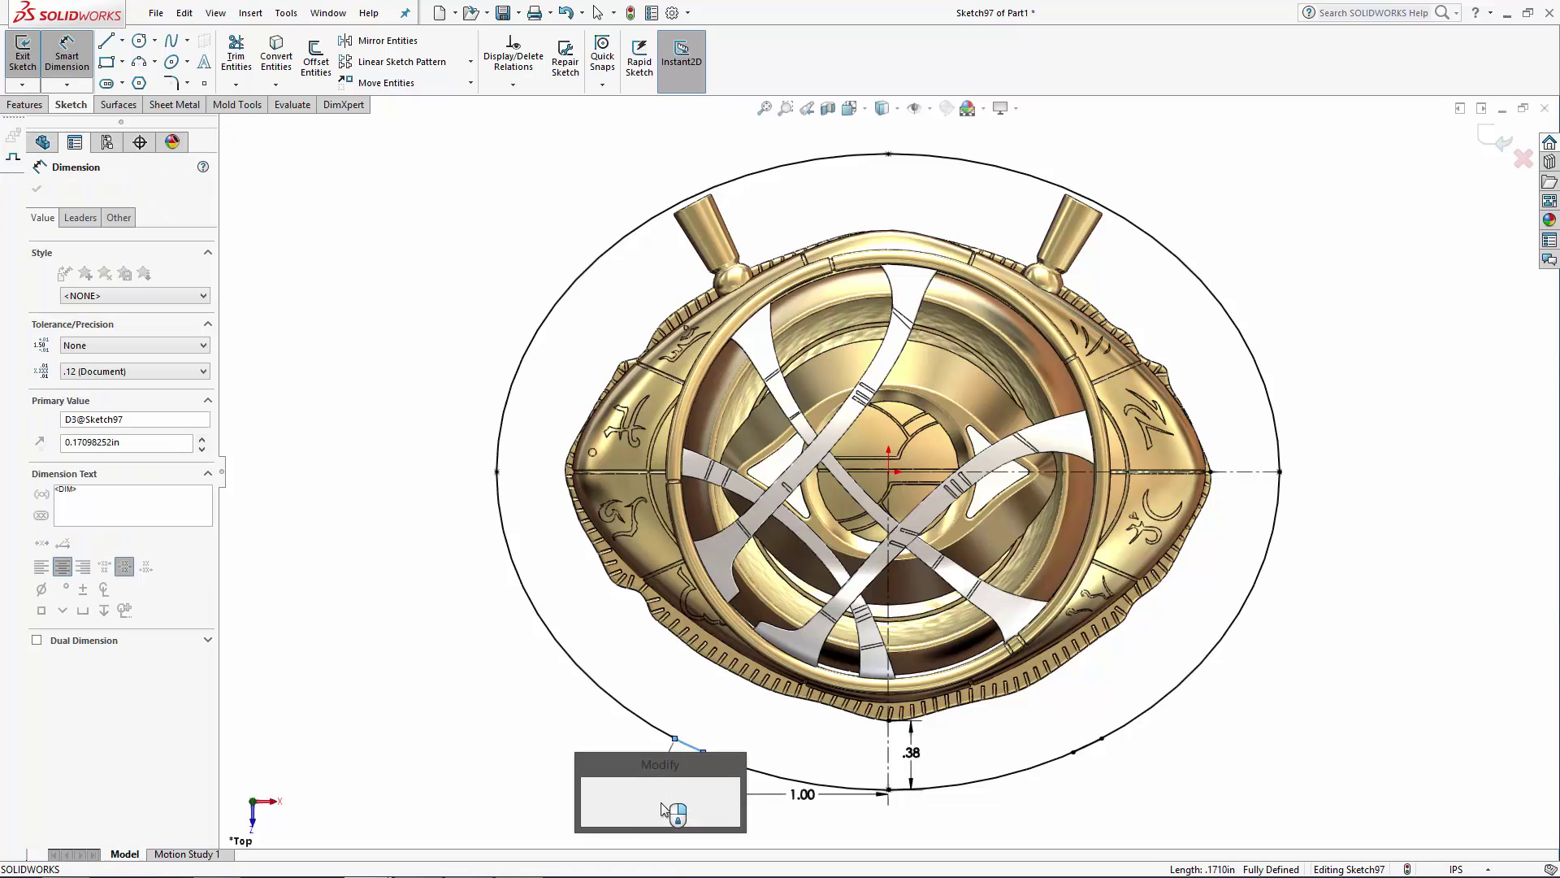
text(0.625)
key(Return)
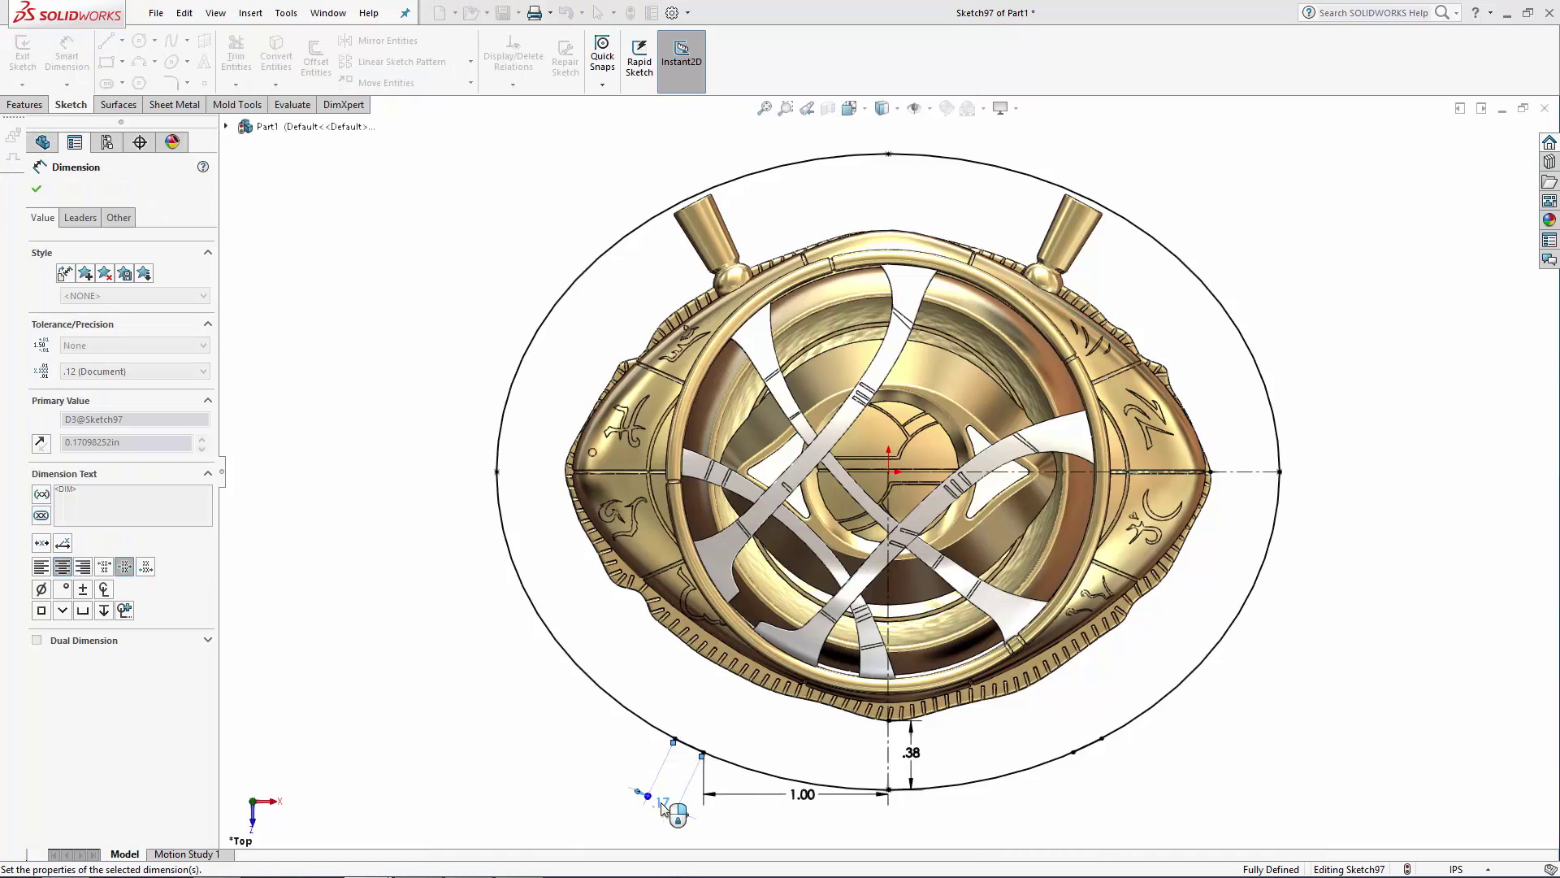
key(Escape)
Step: Trim away the ellipse arc inside the notch and exit the sketch
click(236, 57)
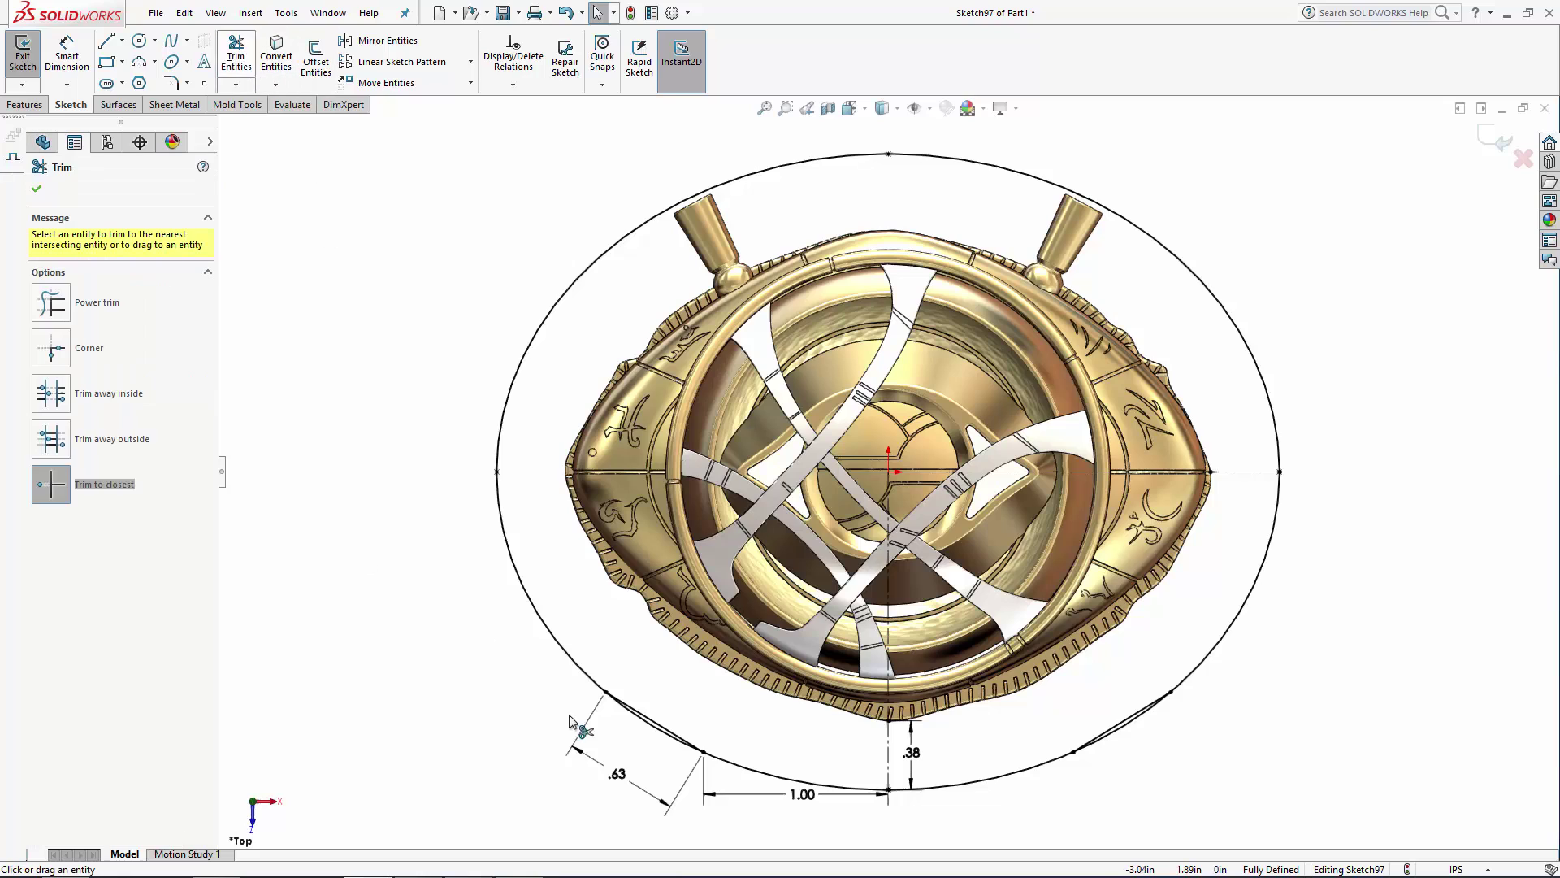
click(1115, 739)
key(Escape)
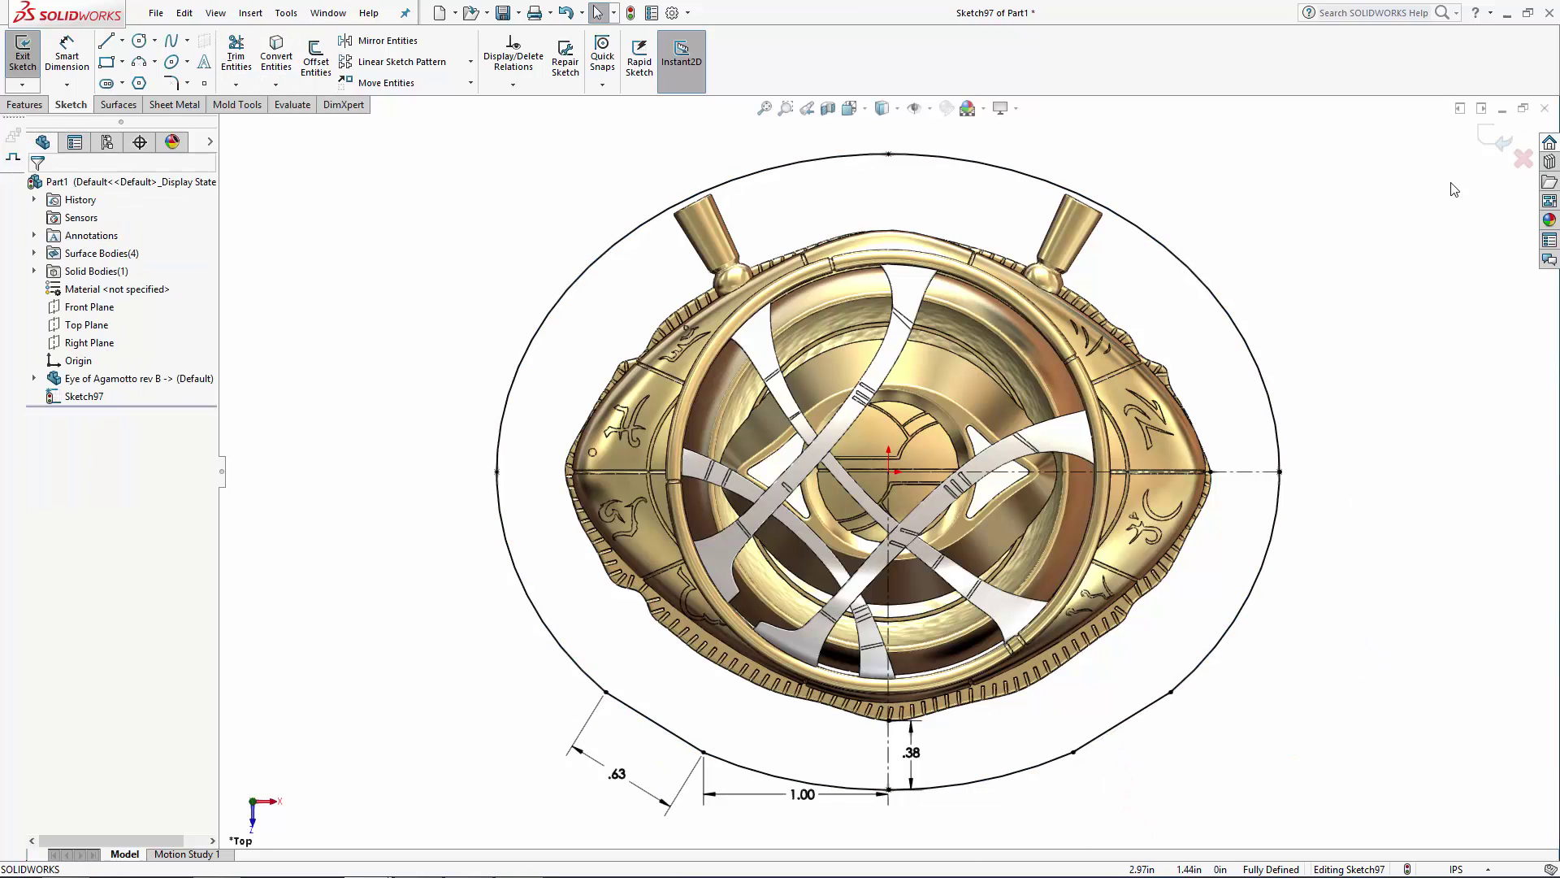
click(1494, 136)
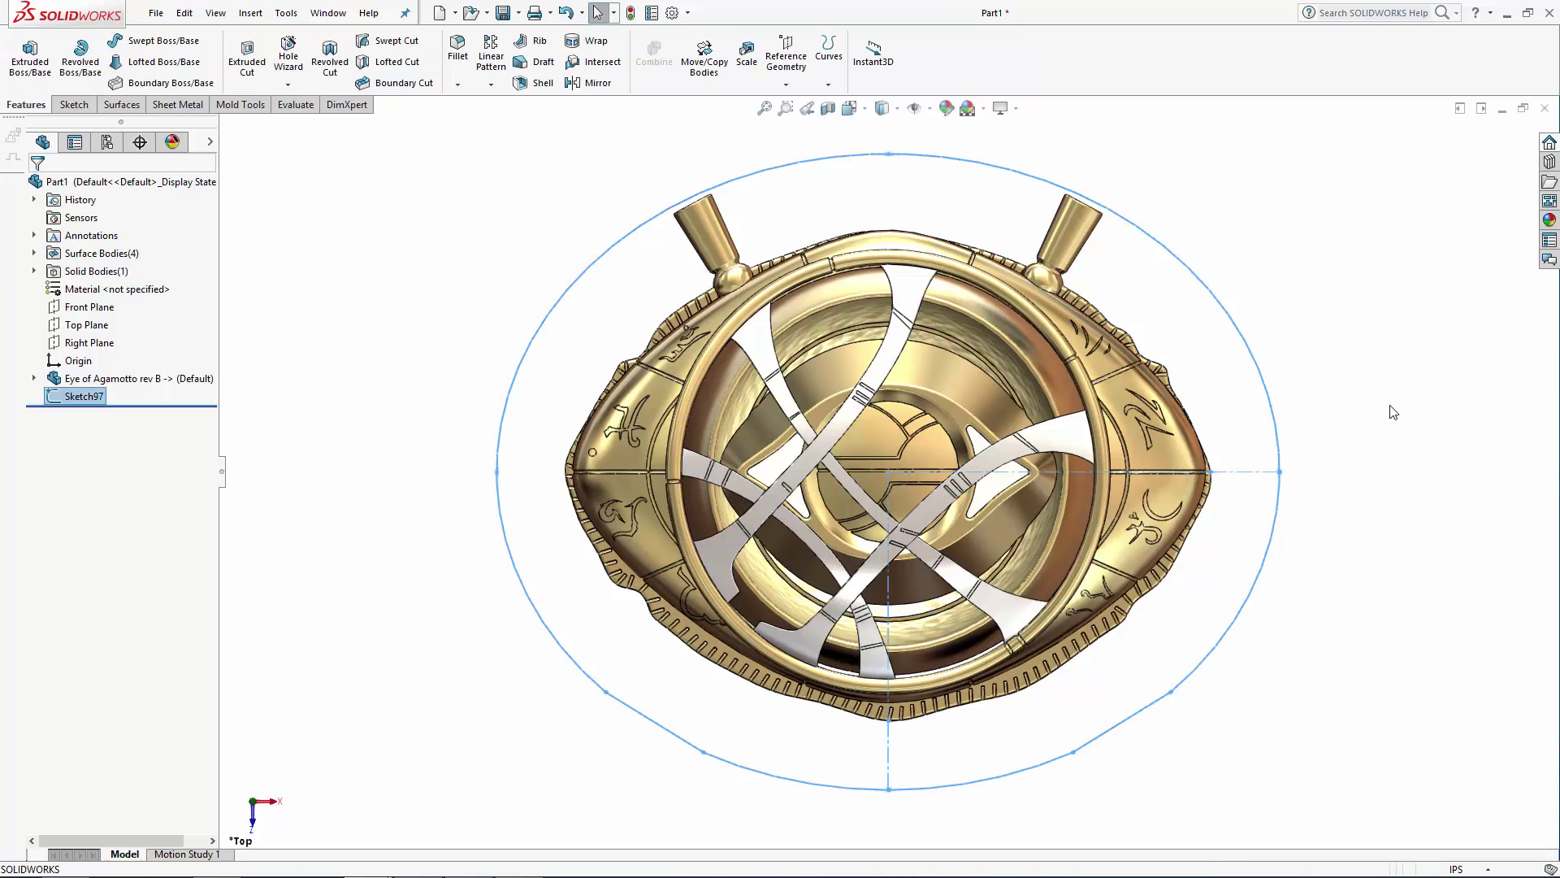
Step: Open a sketch on the Front Plane and view it from the front
click(1393, 412)
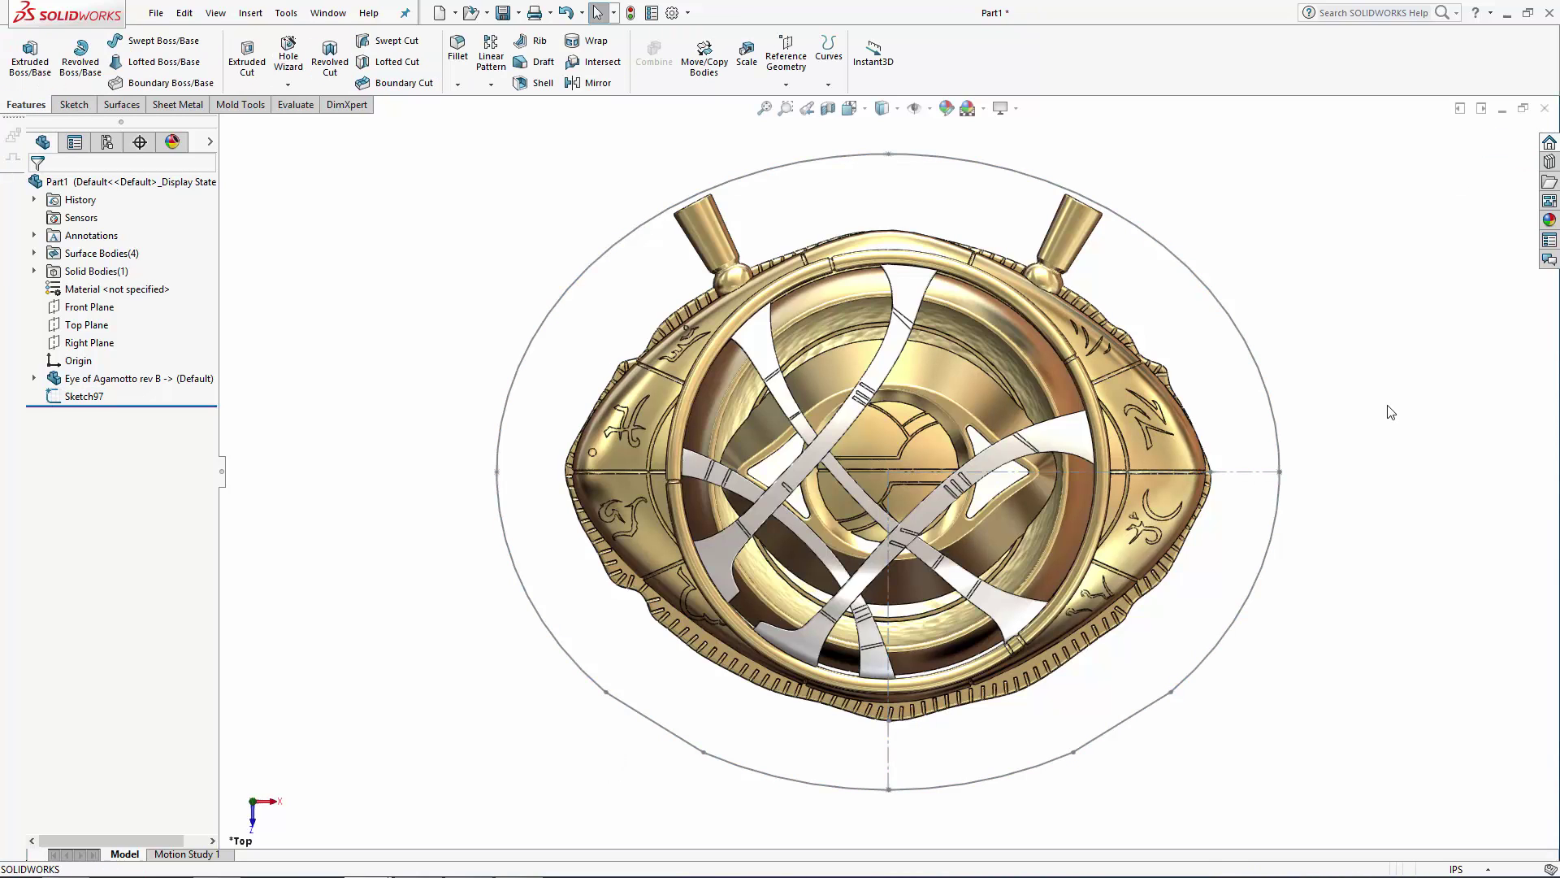
click(85, 312)
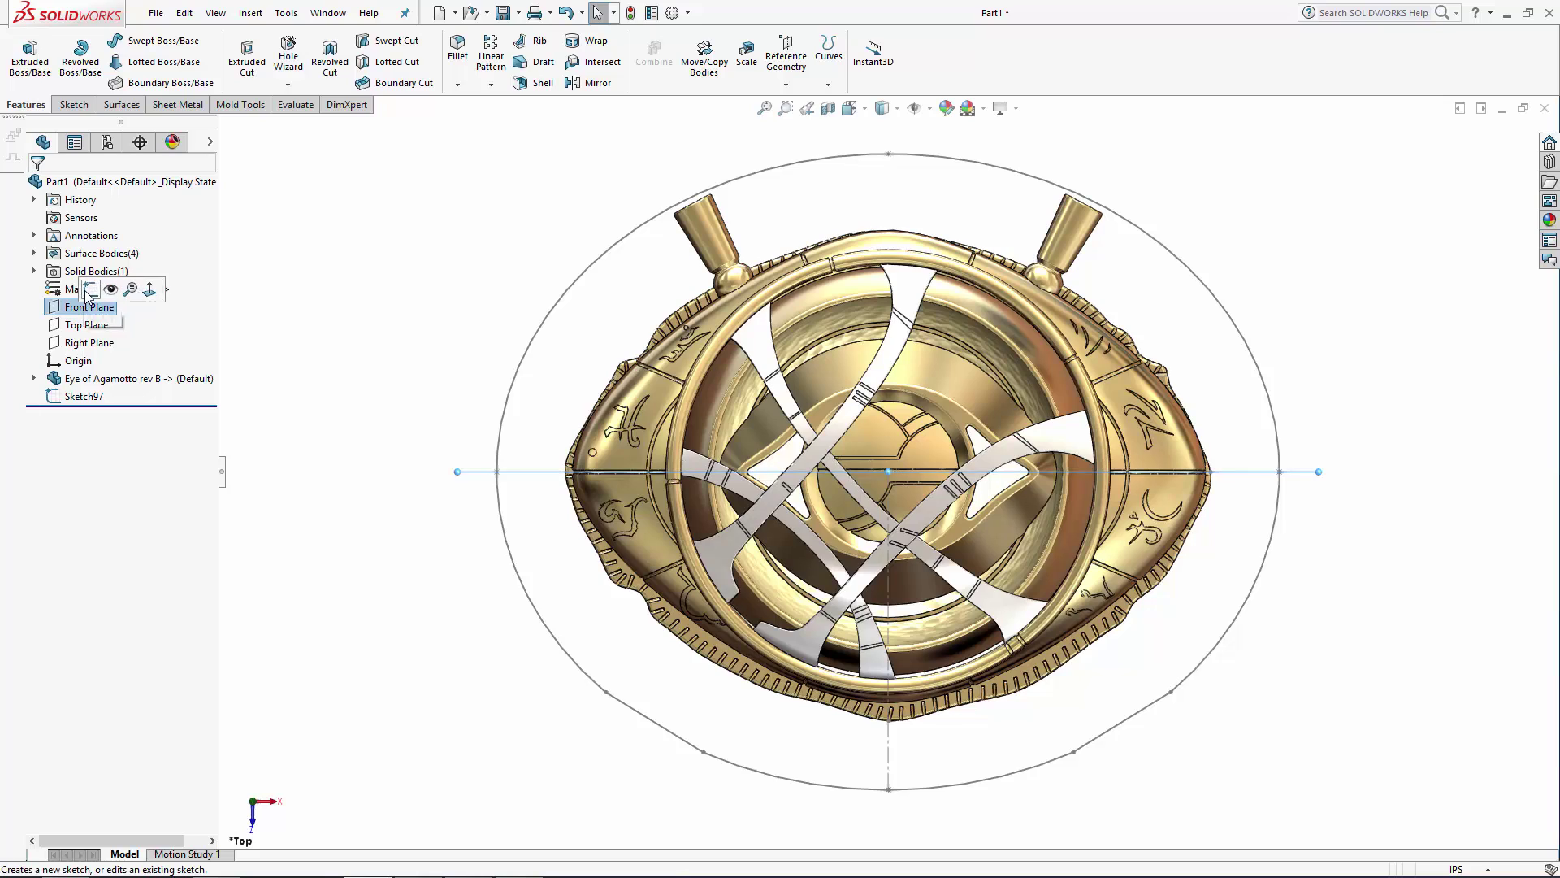
click(90, 290)
click(850, 108)
click(940, 203)
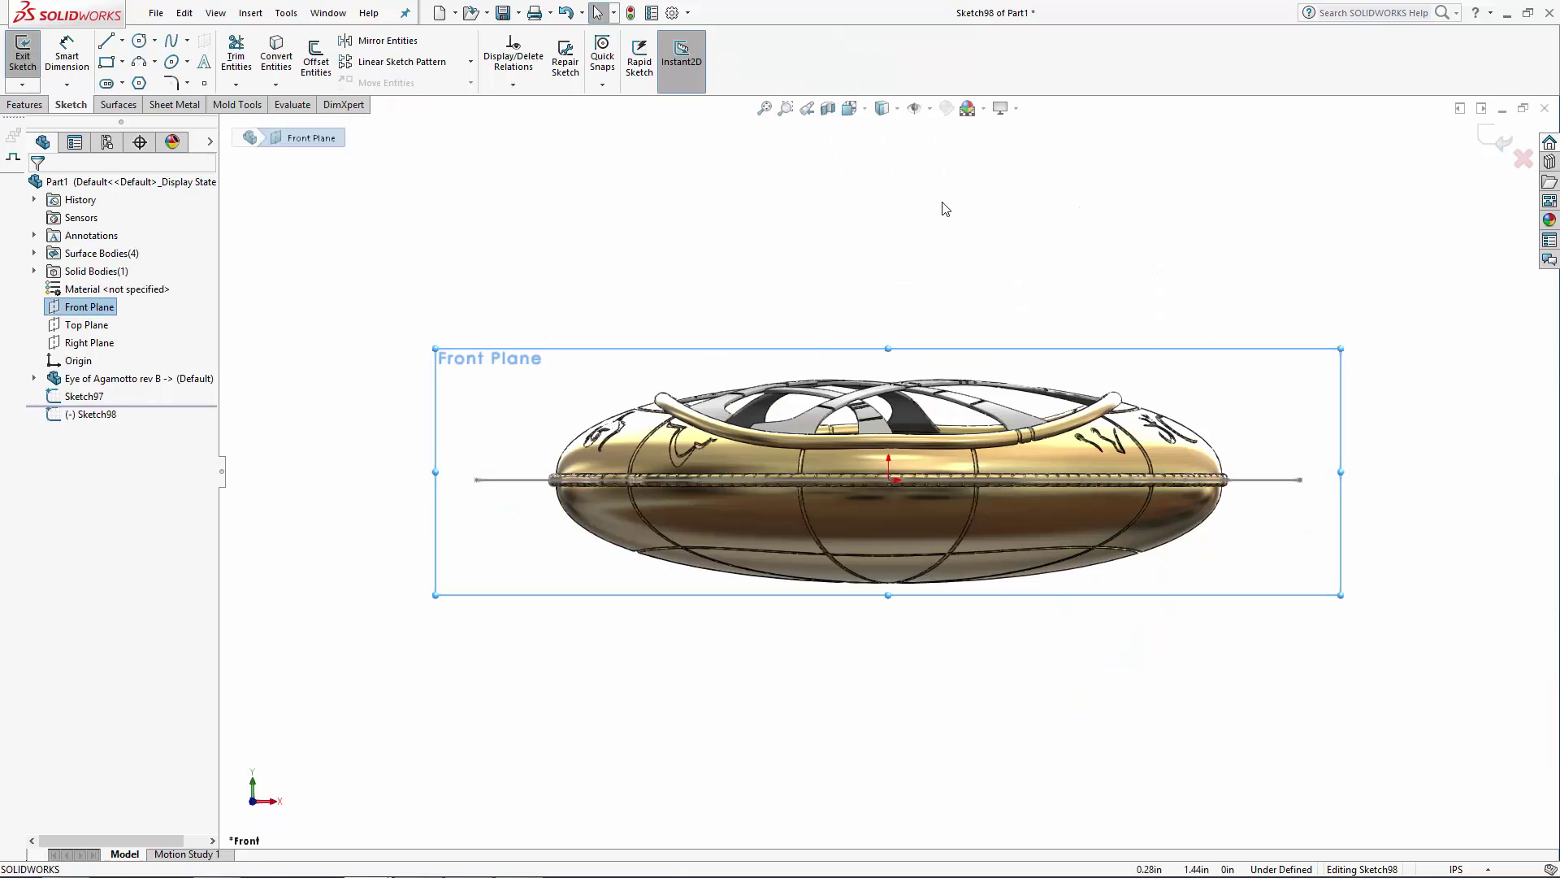
click(773, 245)
Step: Draw a vertical centerline down from the part's bottom point
click(121, 40)
click(128, 82)
scroll(902, 585, down, 6)
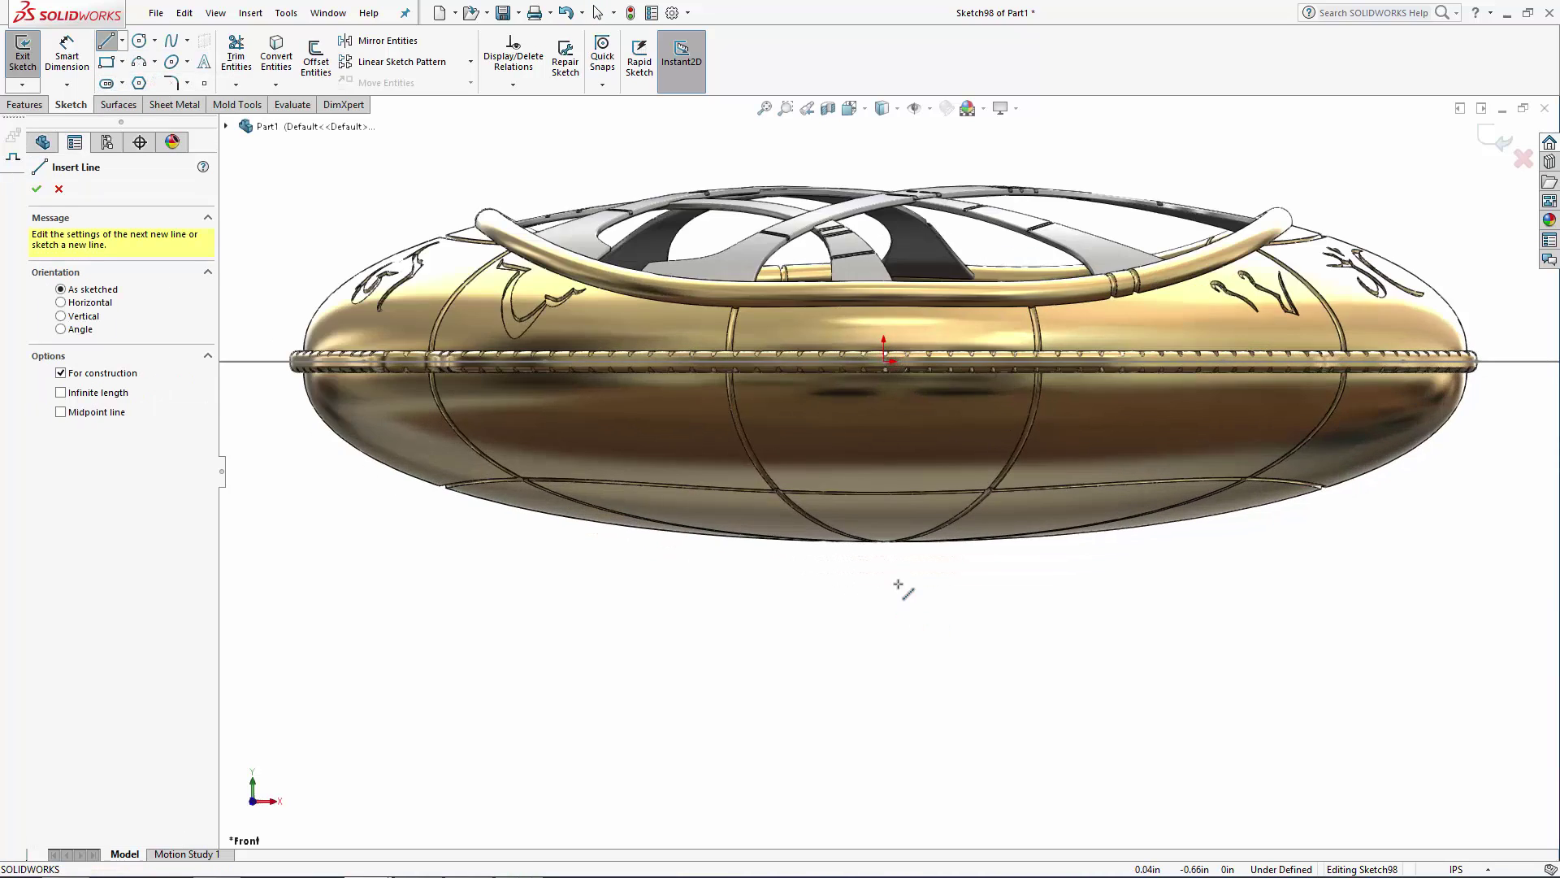
scroll(860, 352, down, 5)
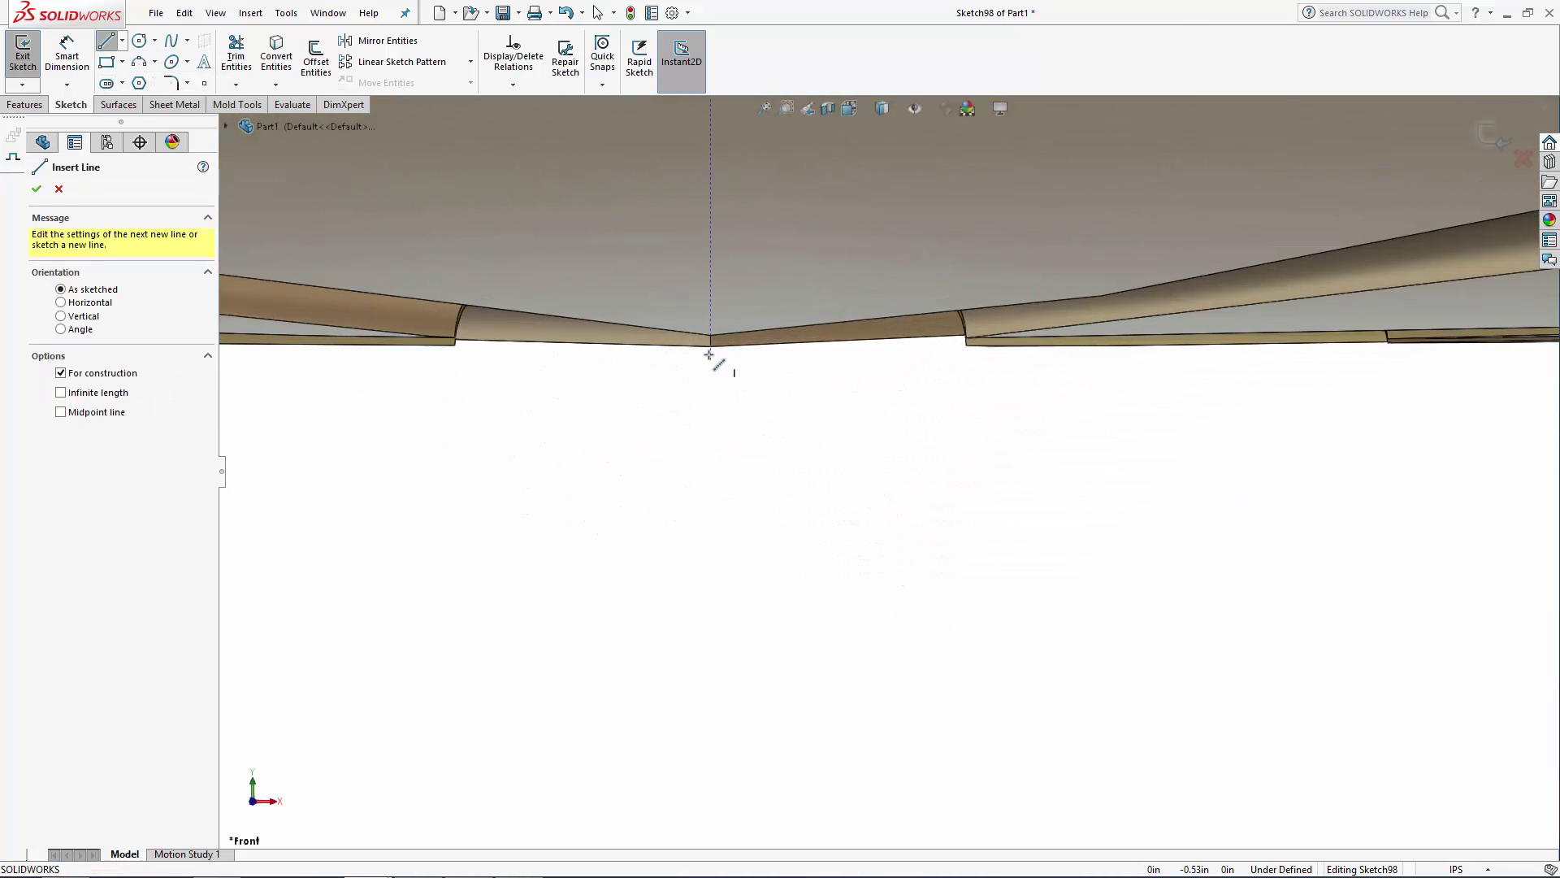
click(711, 347)
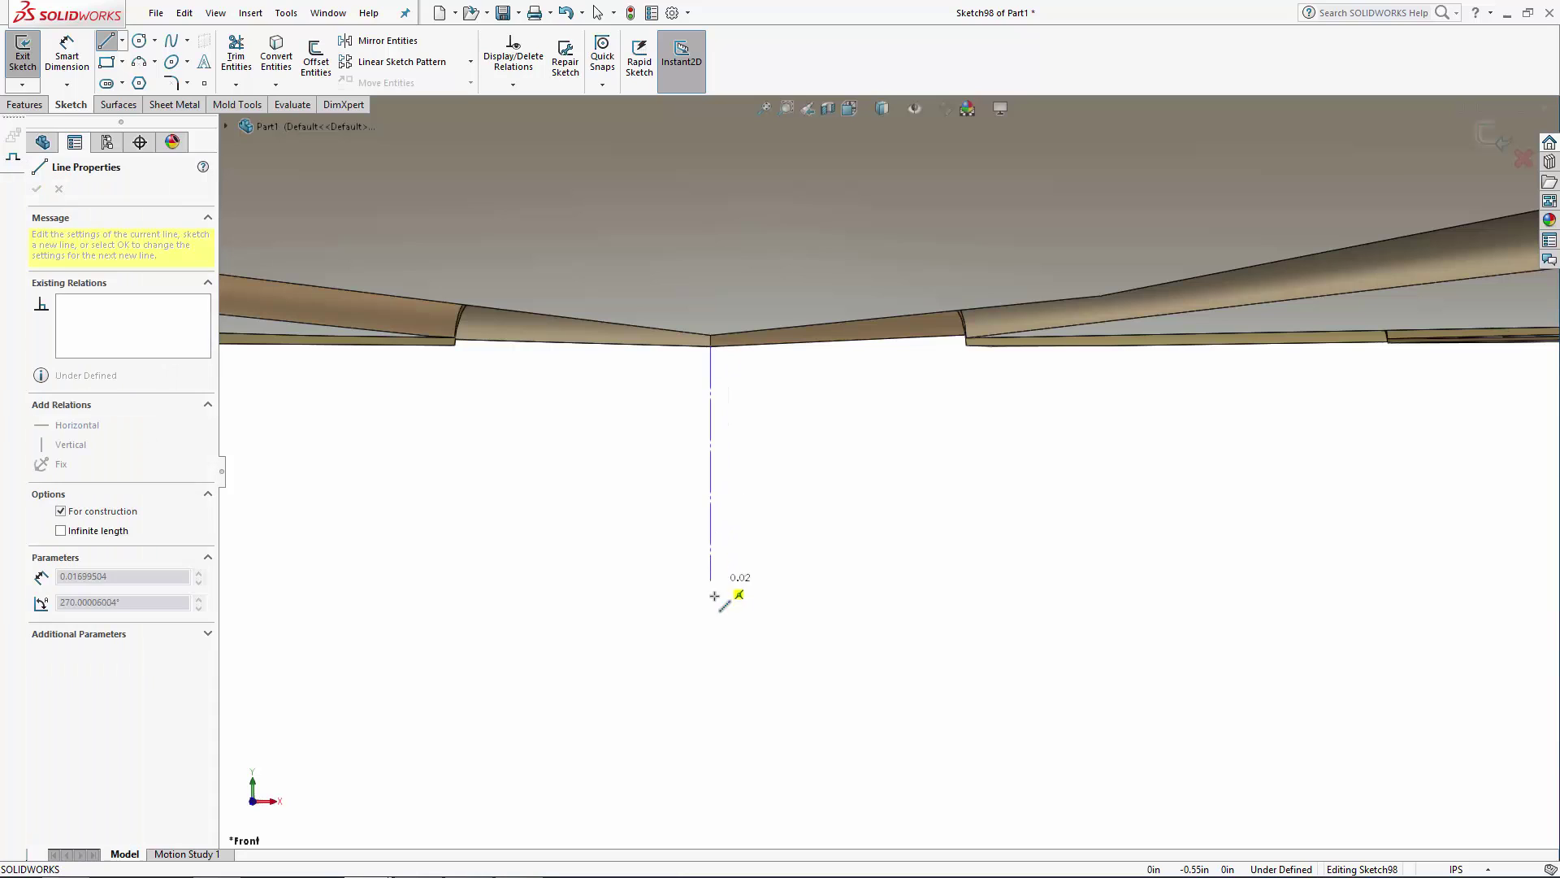
click(711, 610)
key(Escape)
Step: Dimension the centerline to 0.04 and exit the sketch
key(d)
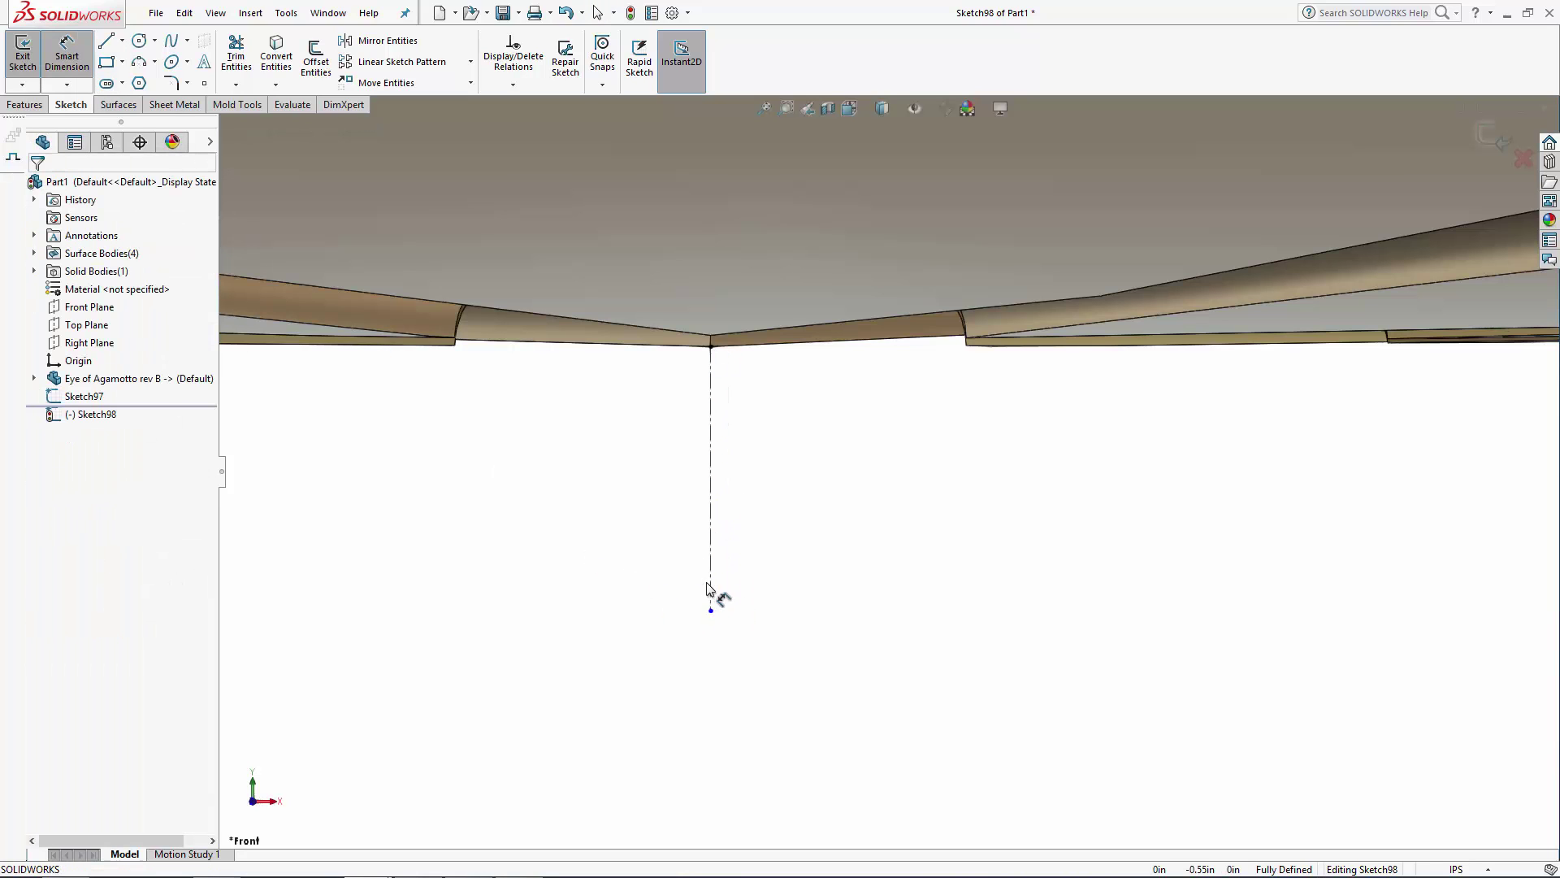
click(713, 592)
click(868, 475)
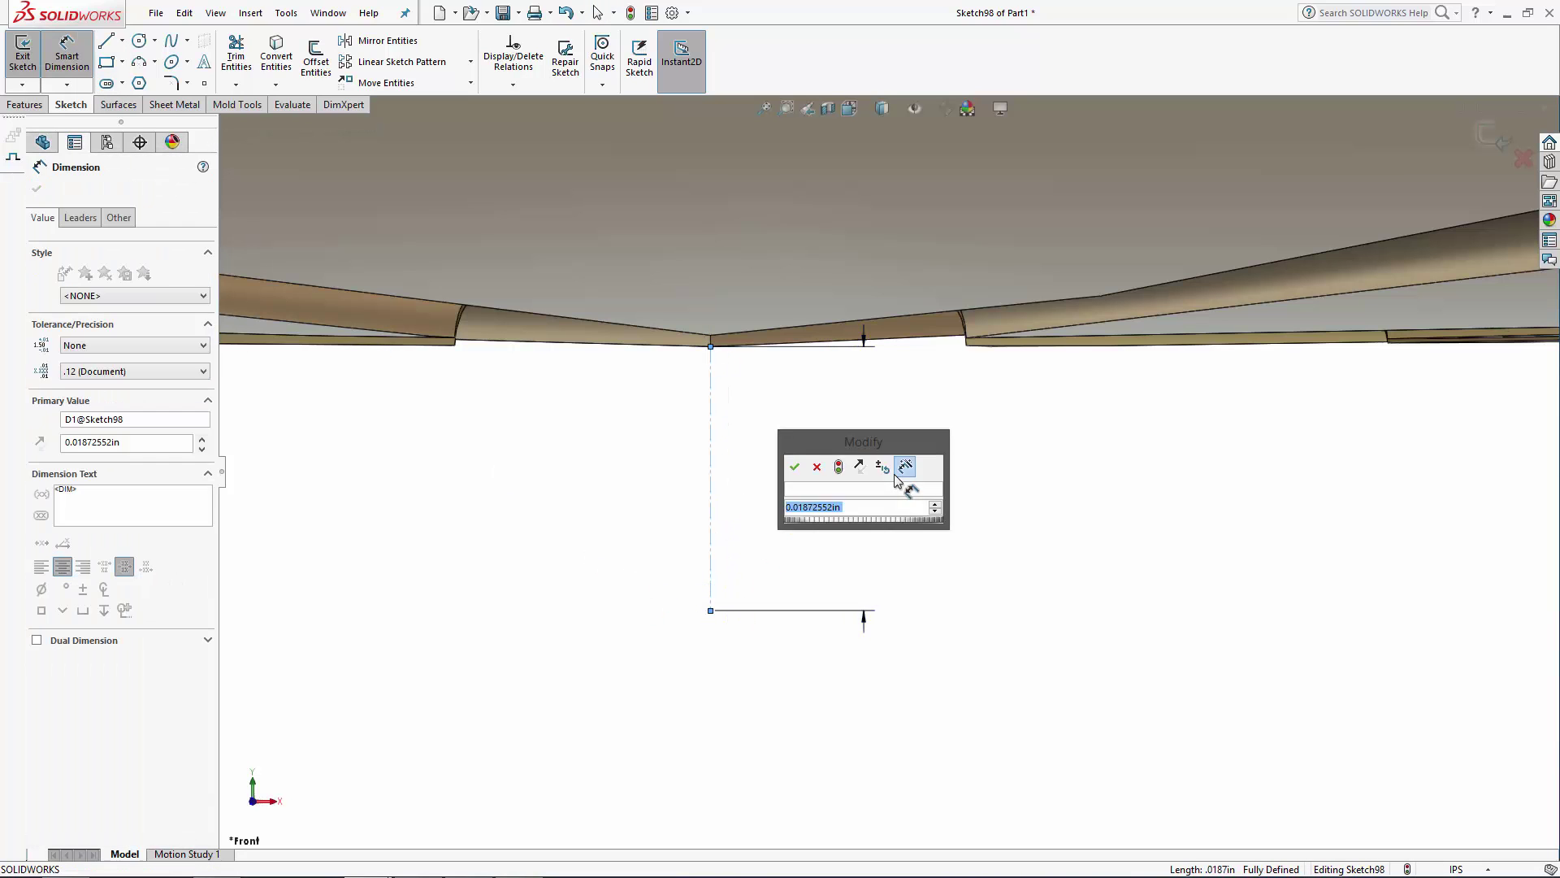
text(0.04)
key(Return)
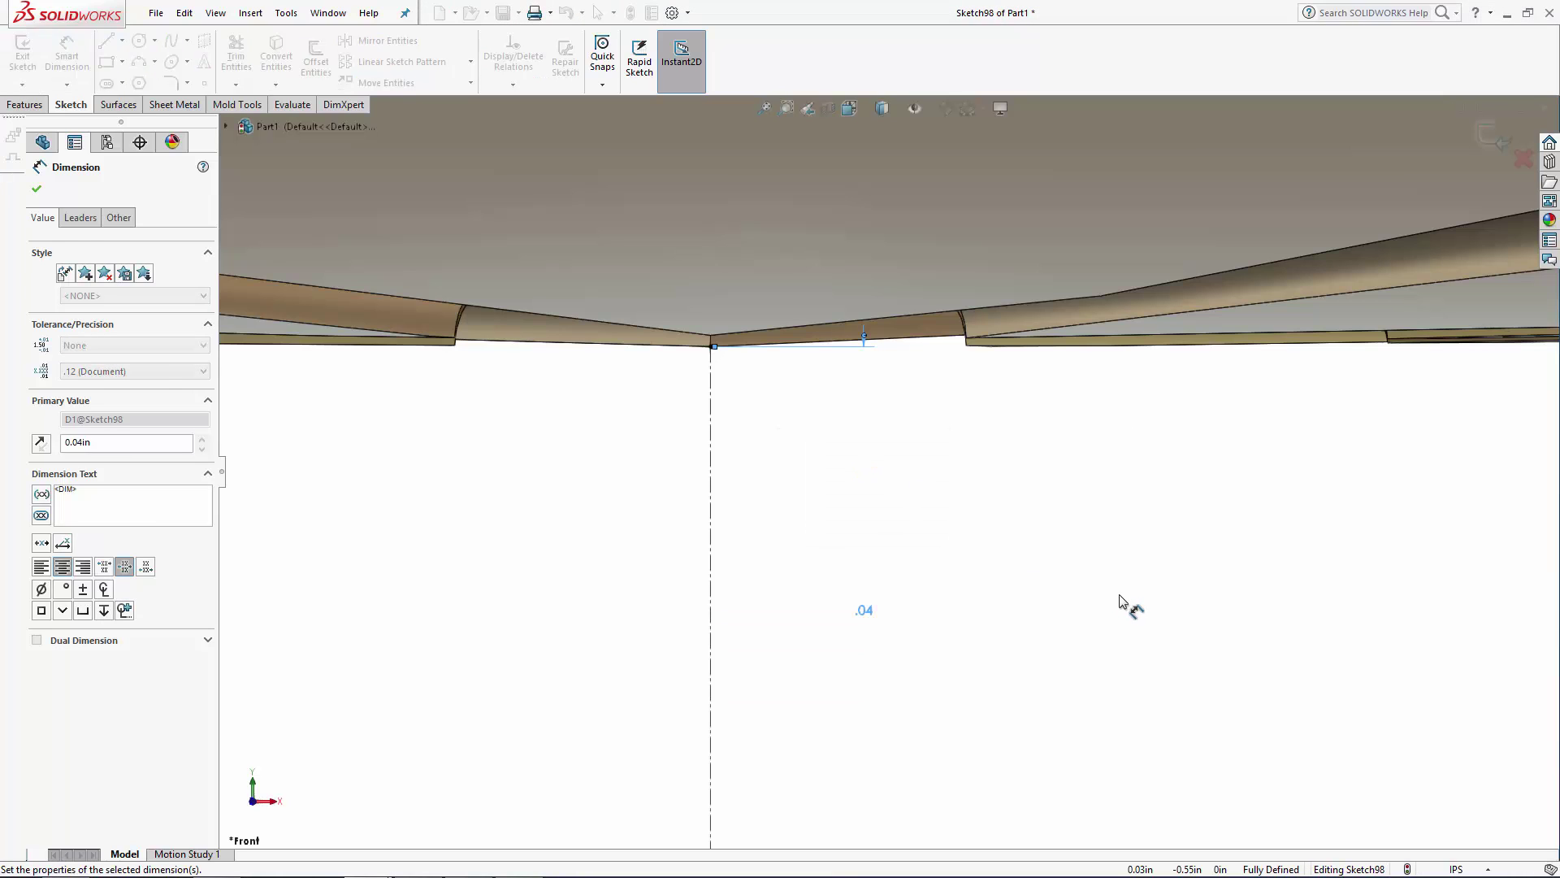
key(Escape)
key(f)
click(1513, 165)
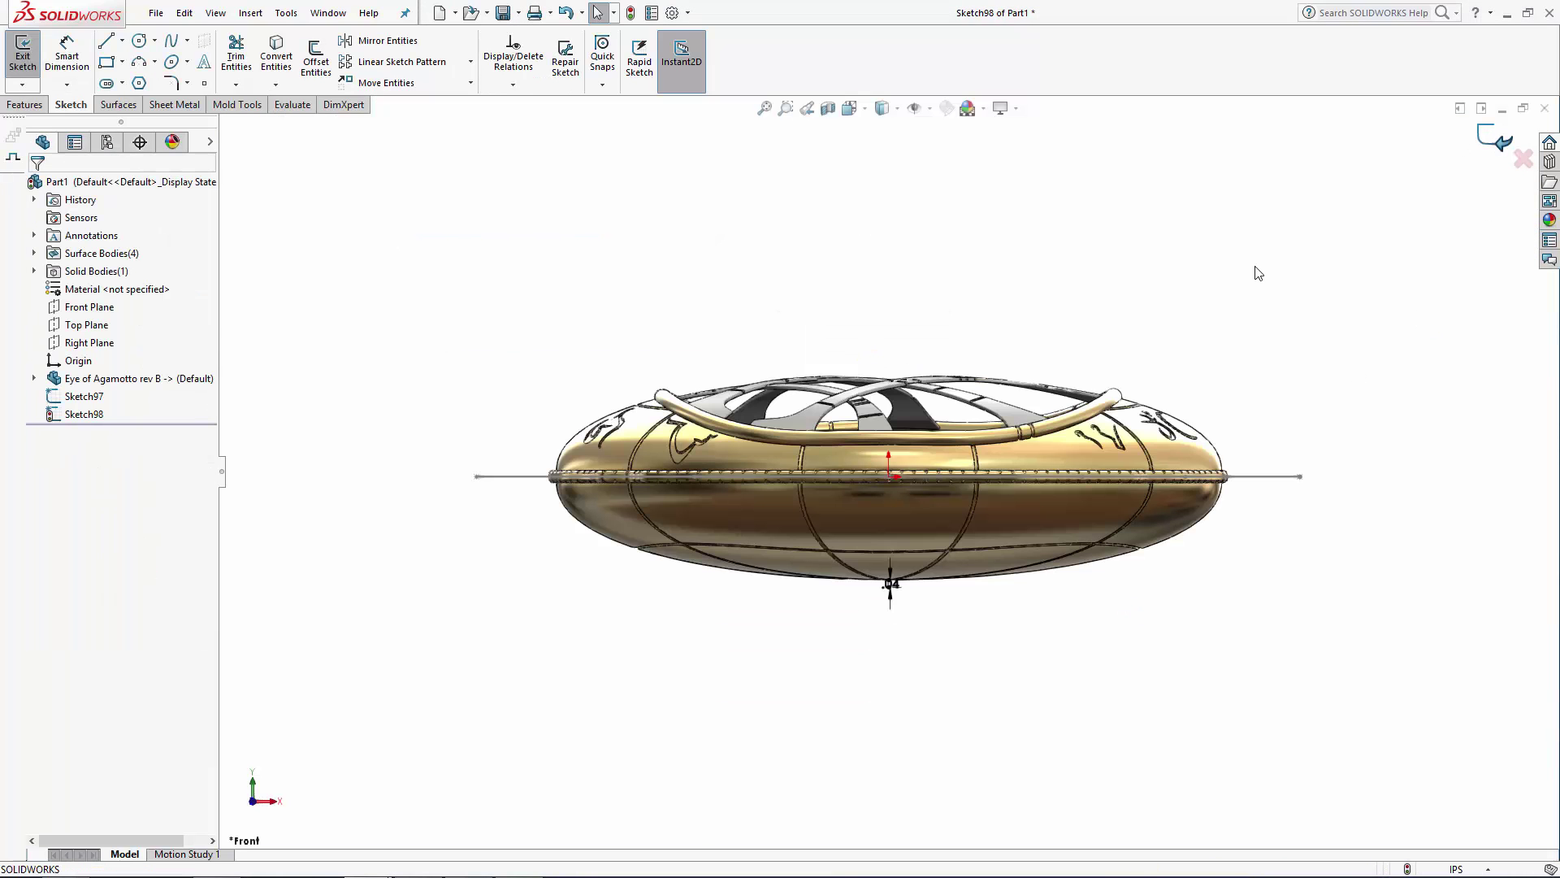
Step: Extrude Sketch97 Up To Vertex at the Sketch98 centerline end with a 2° draft
middle_drag(1268, 321, 1240, 338)
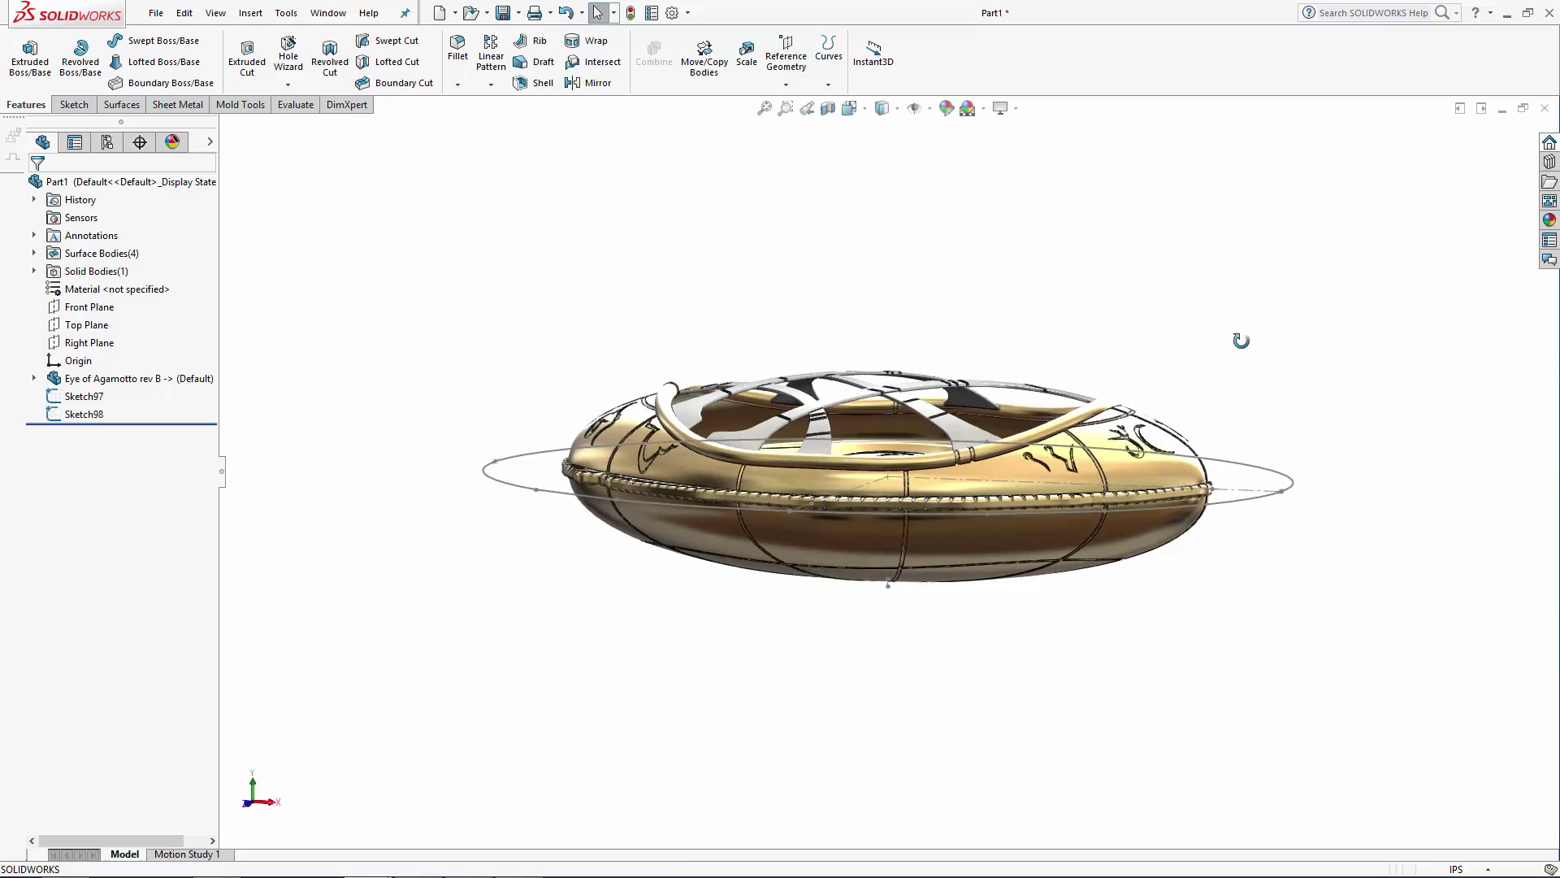
click(84, 395)
click(41, 71)
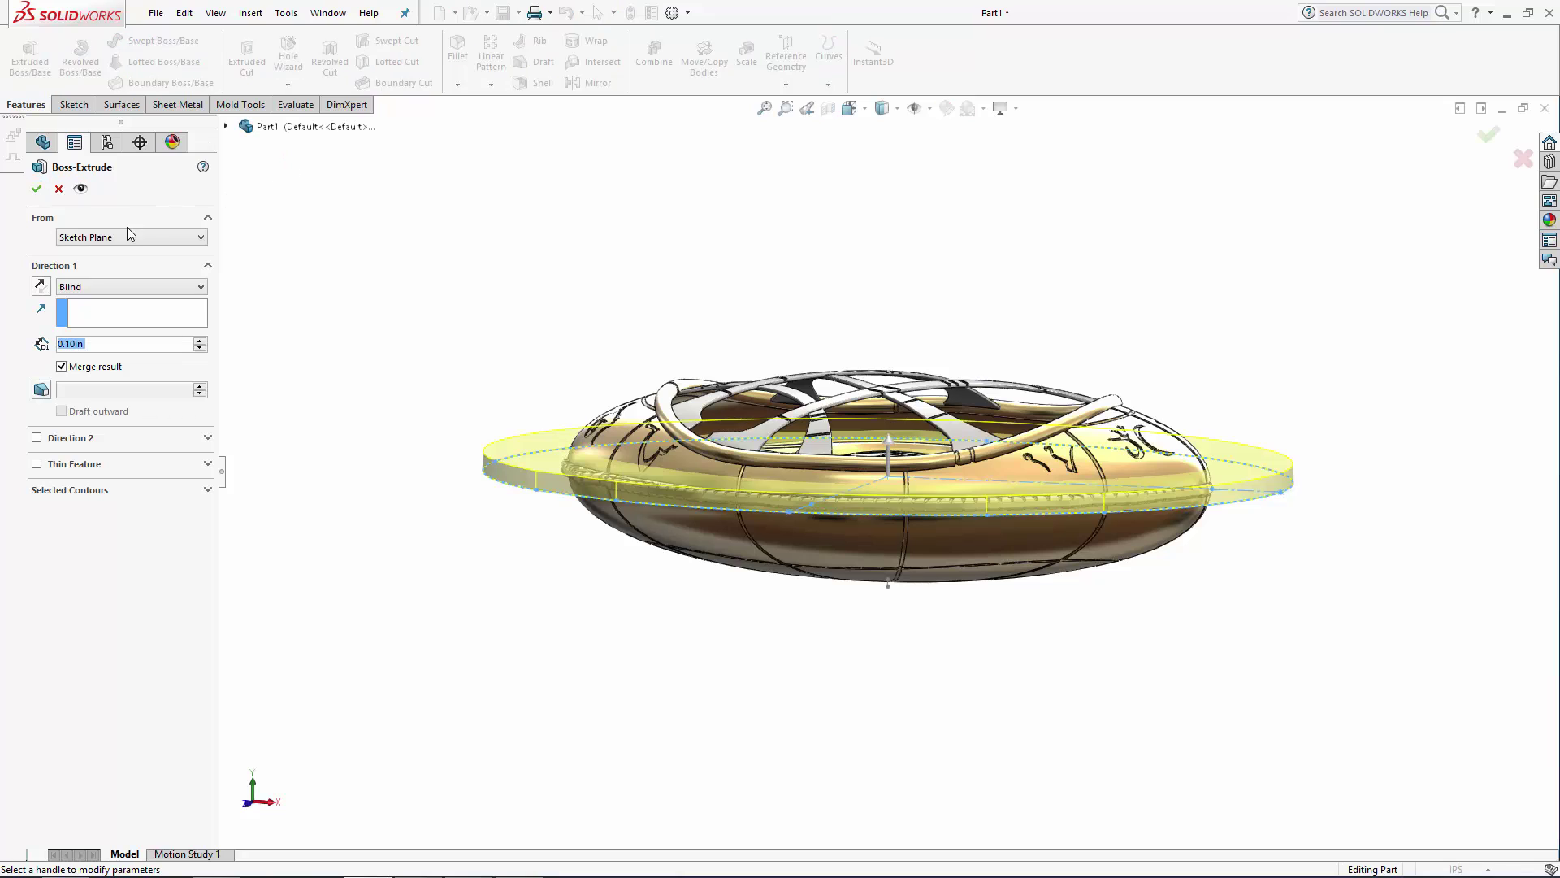
click(105, 286)
click(103, 333)
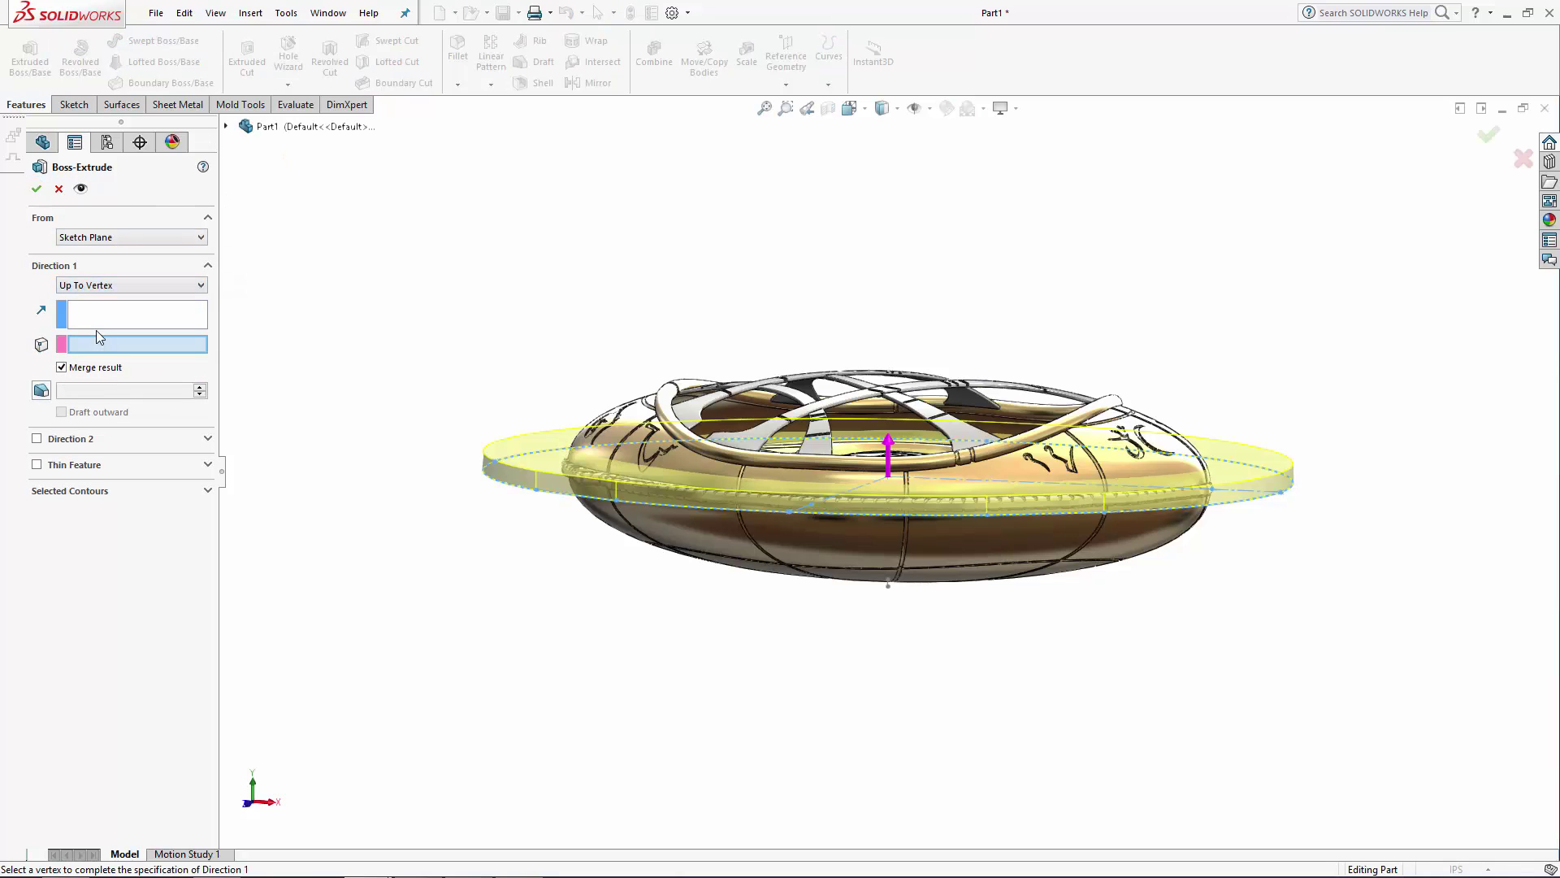
click(887, 586)
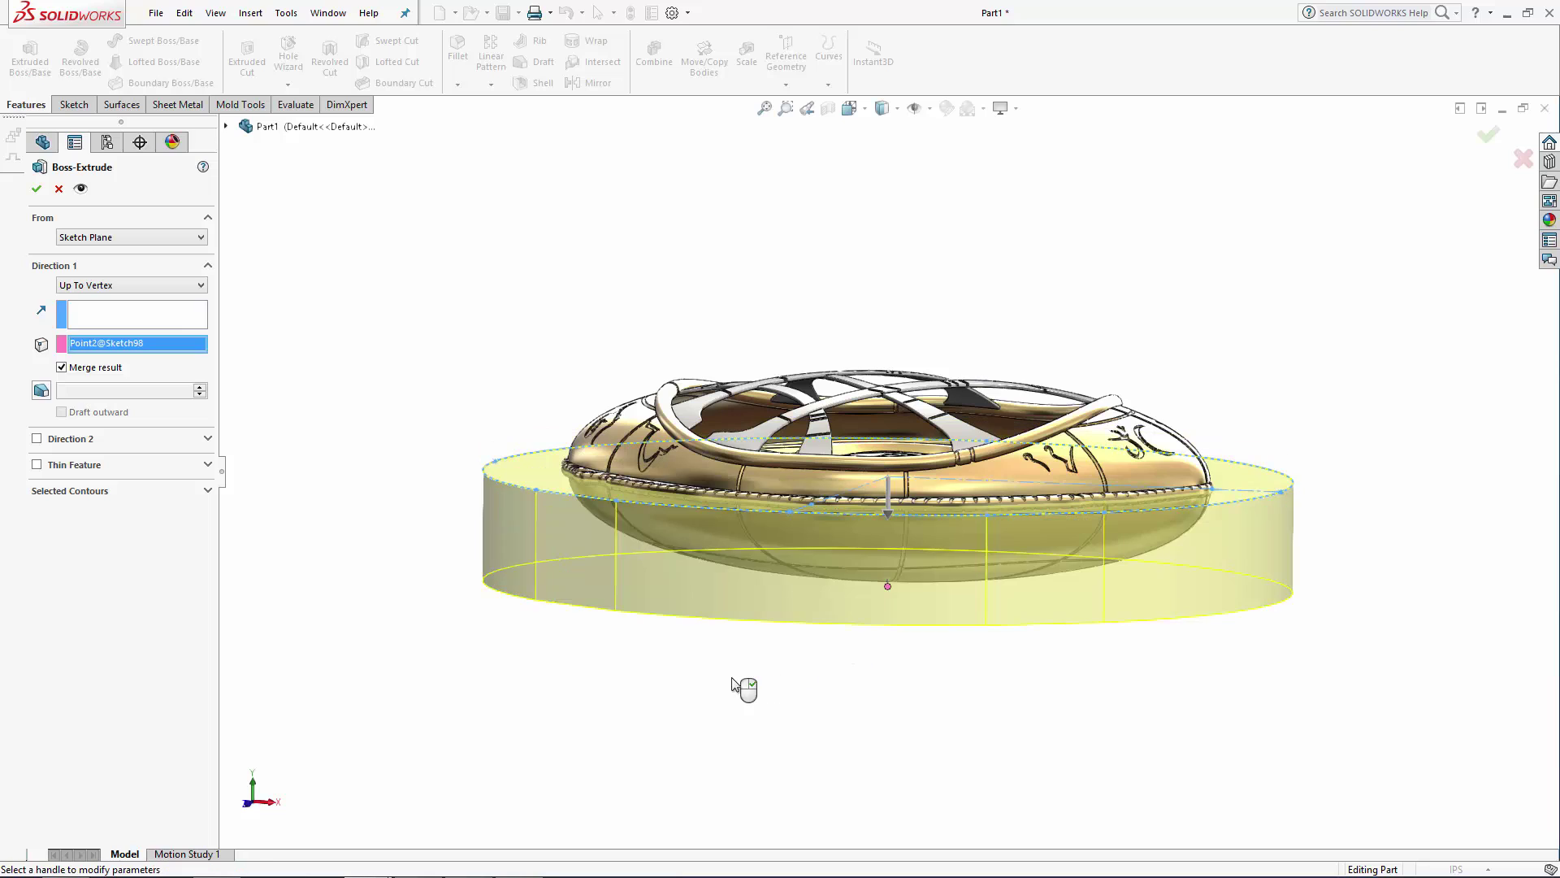
click(42, 391)
text(2)
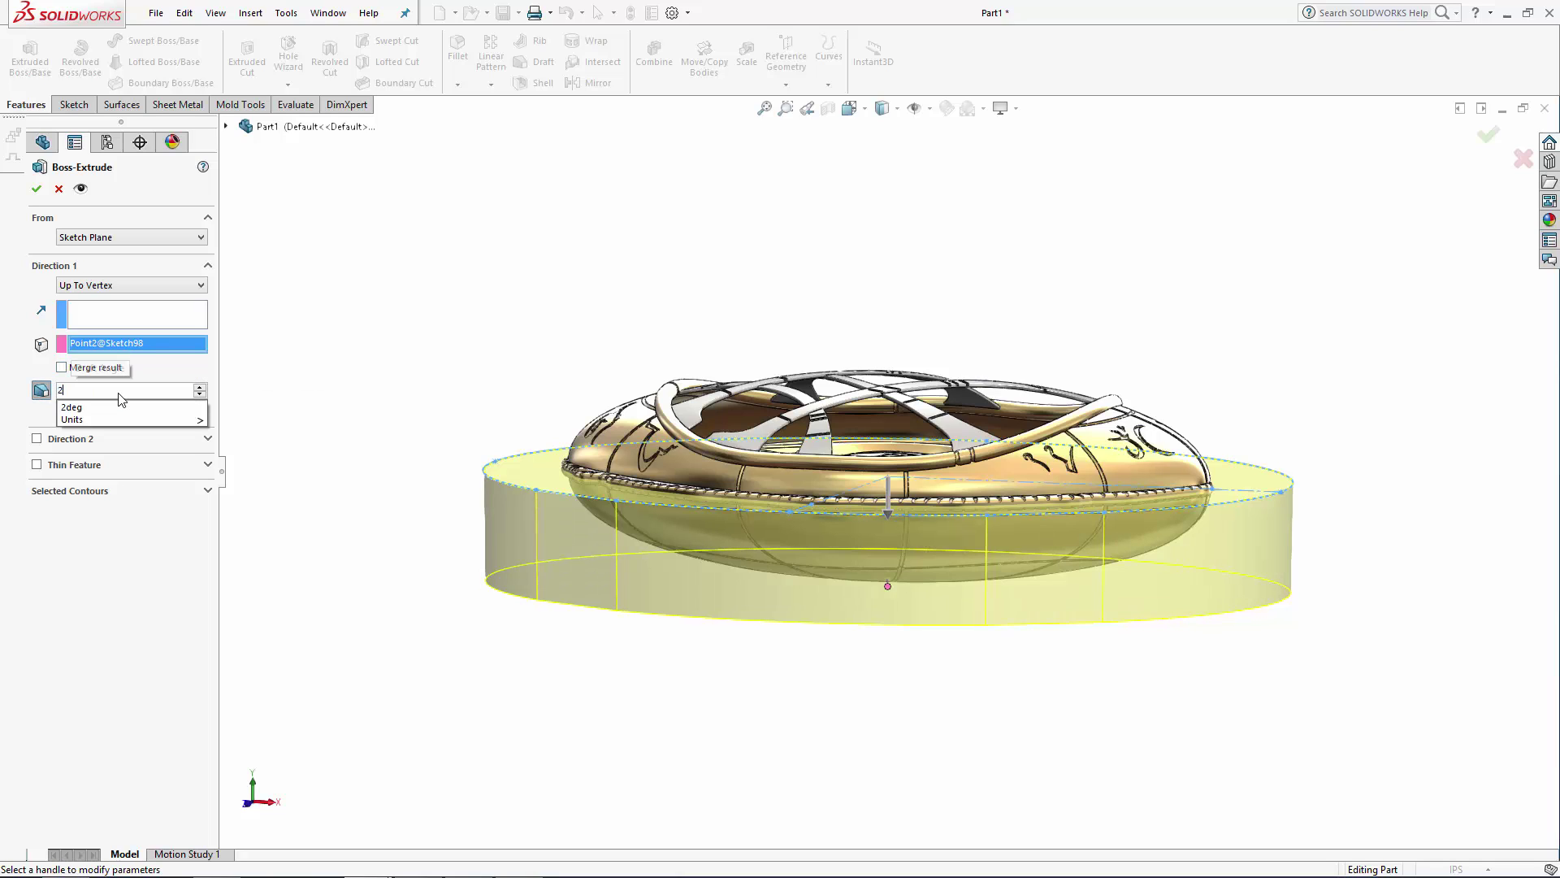
key(Return)
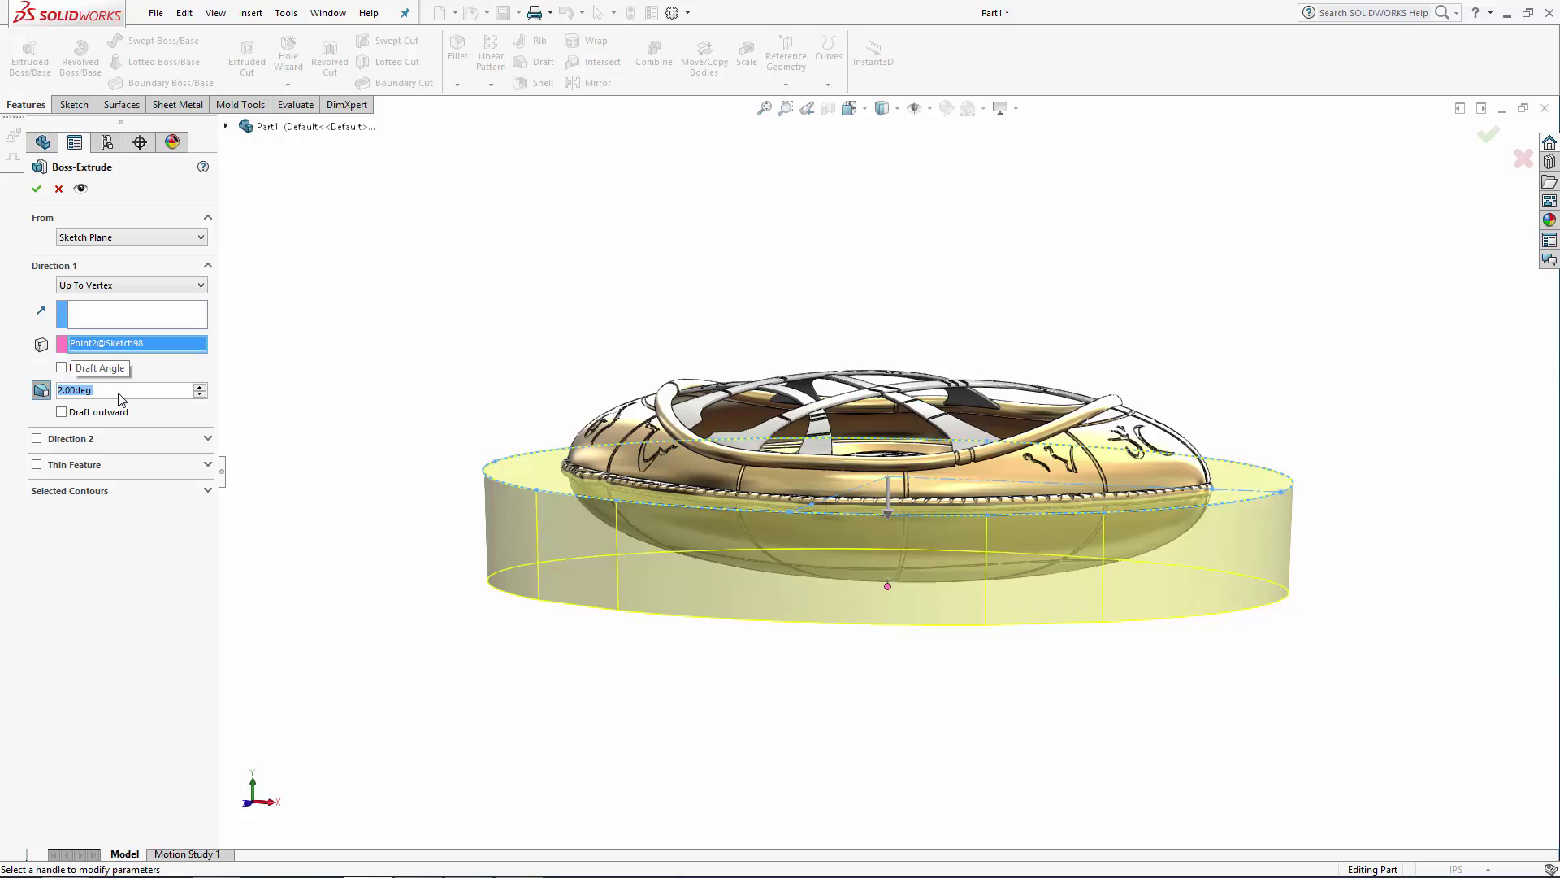
click(35, 188)
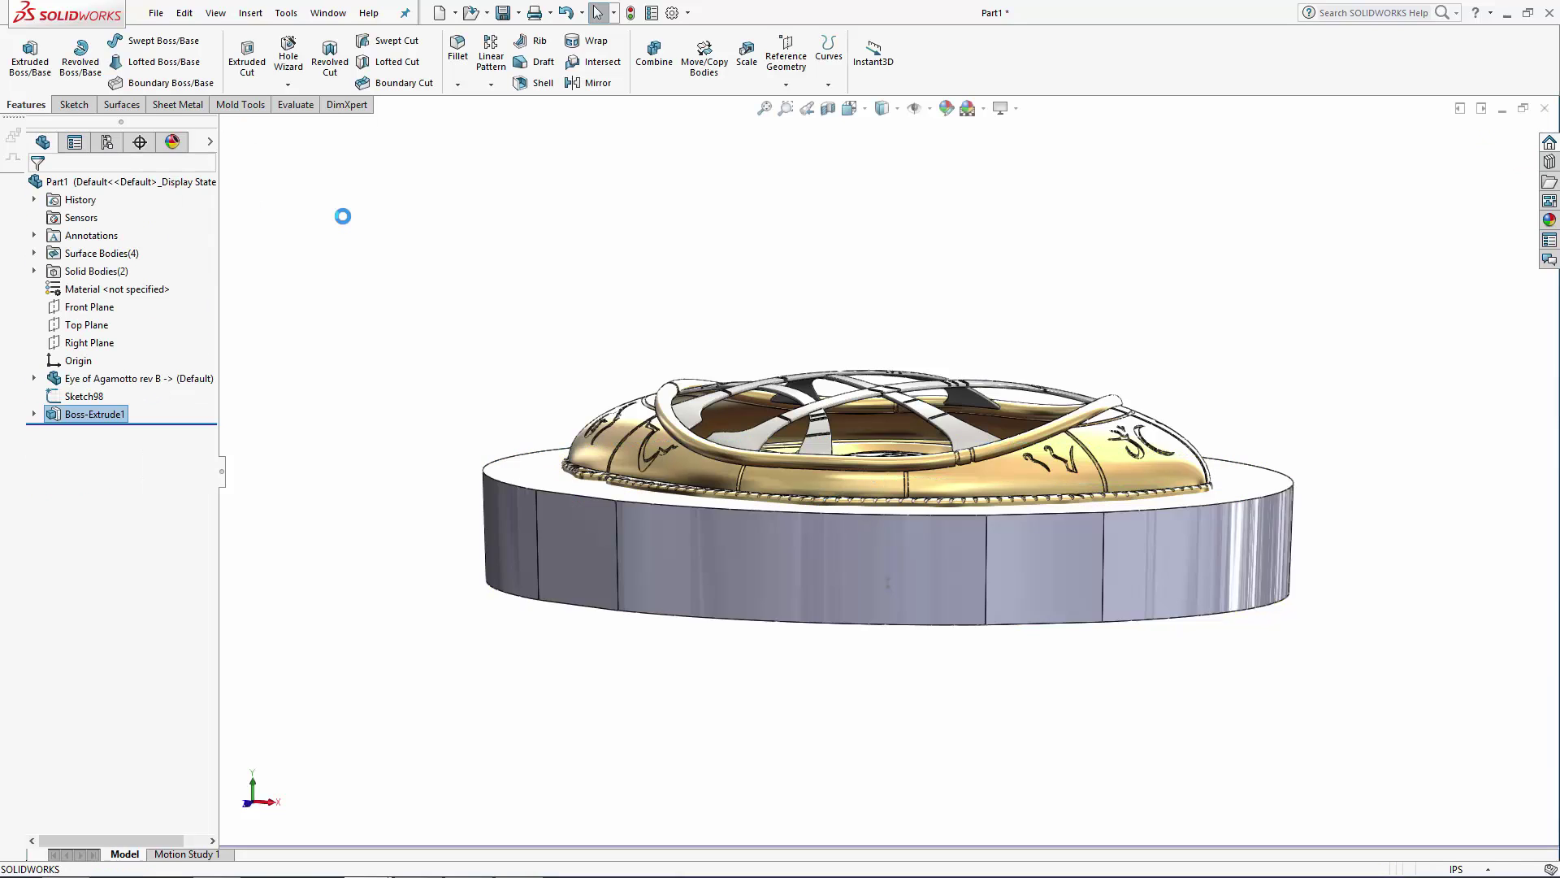
Step: Fillet the four connected vertical notch edges at 0.5in
click(458, 49)
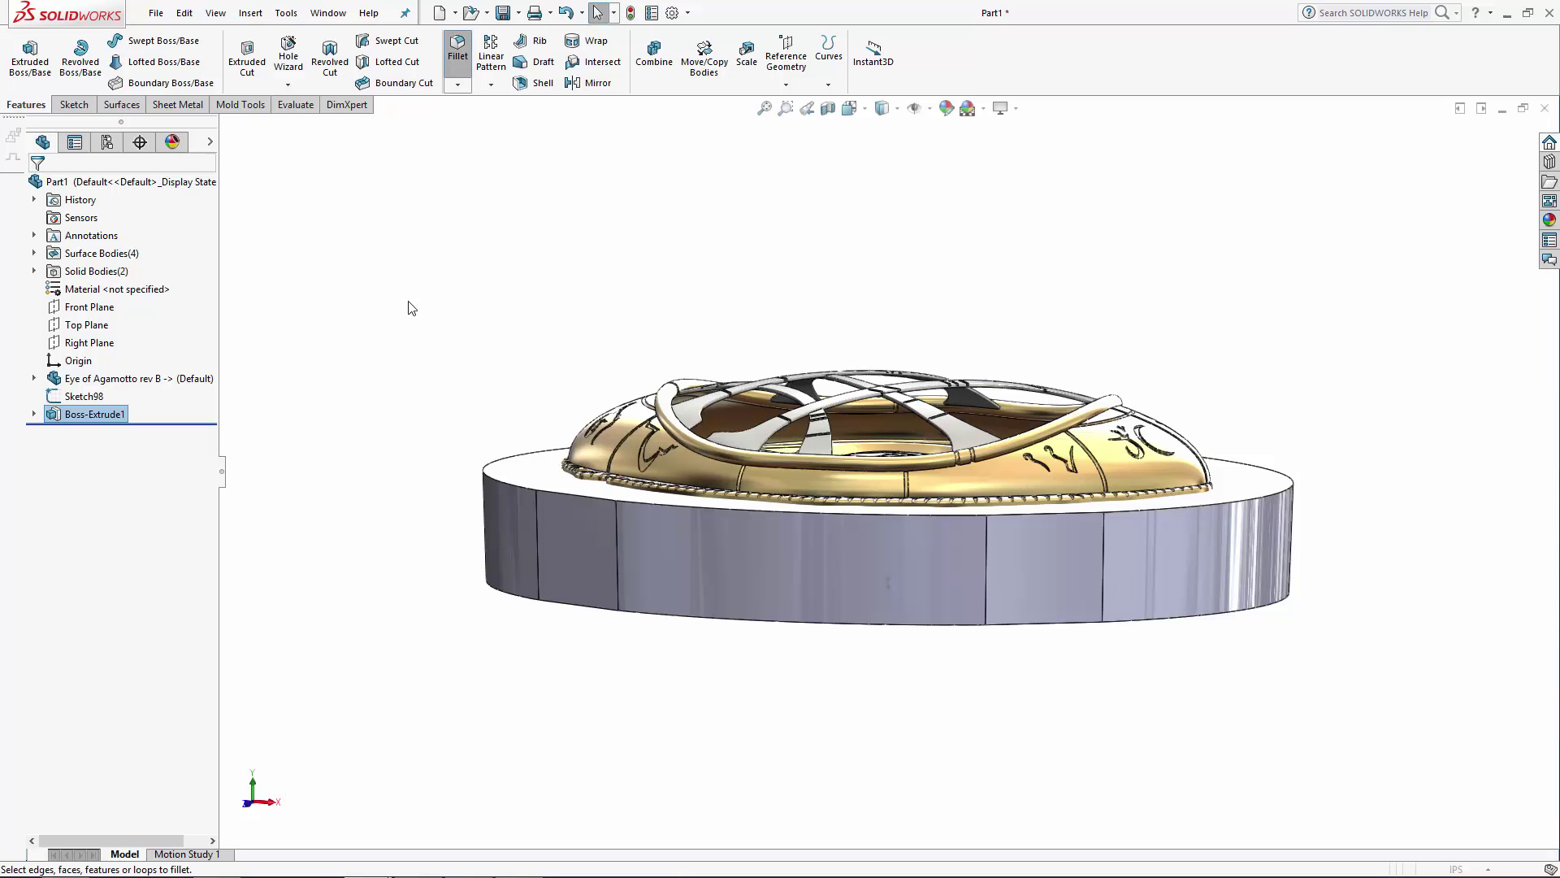
text(0.5)
key(Return)
click(538, 510)
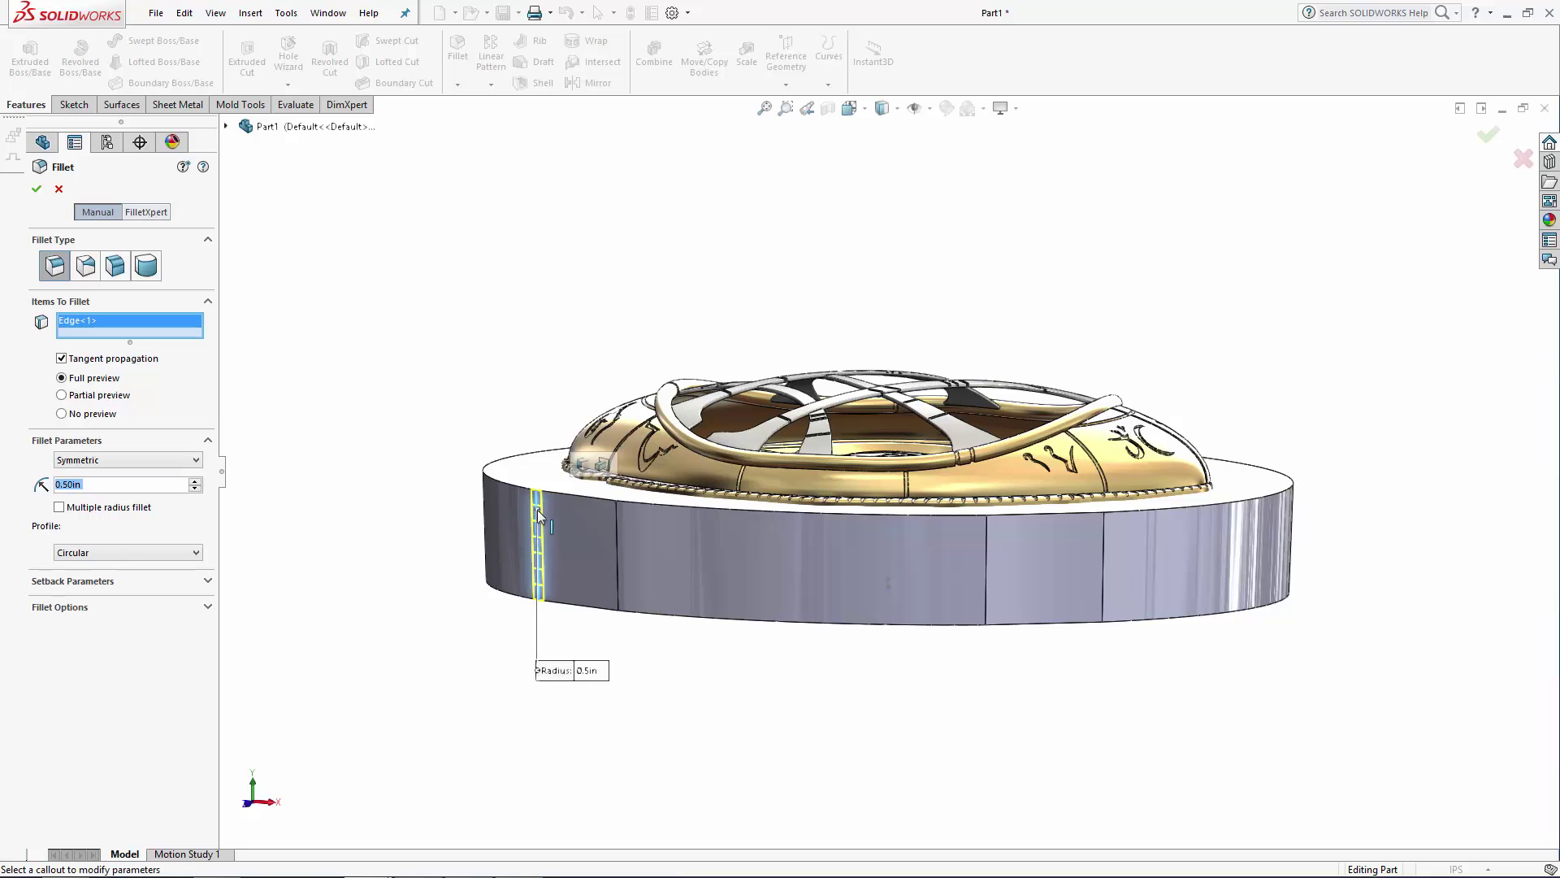
click(601, 464)
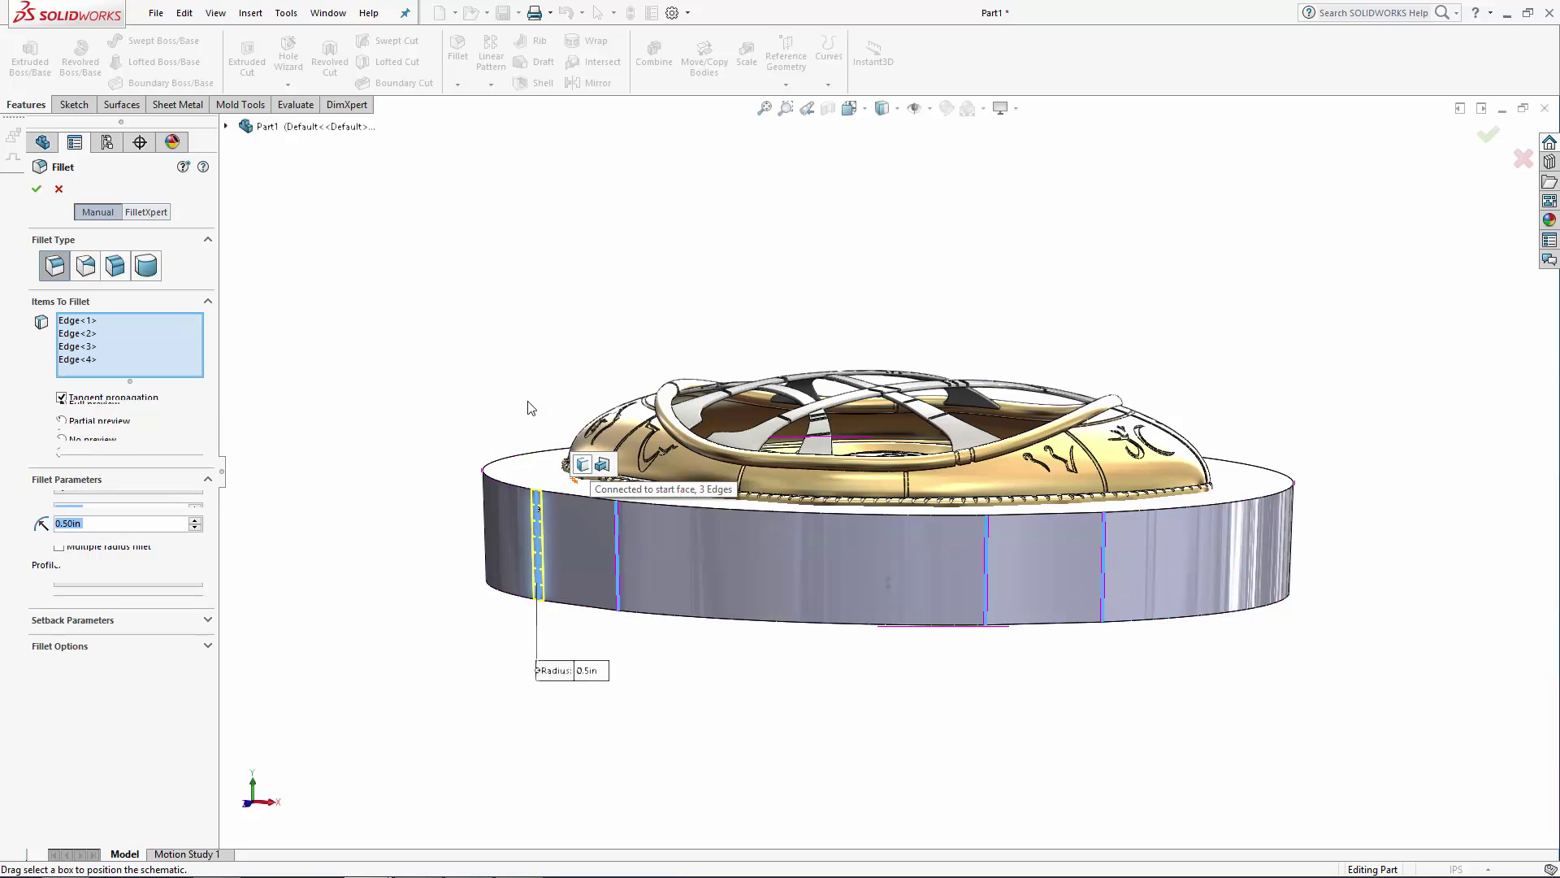
click(36, 192)
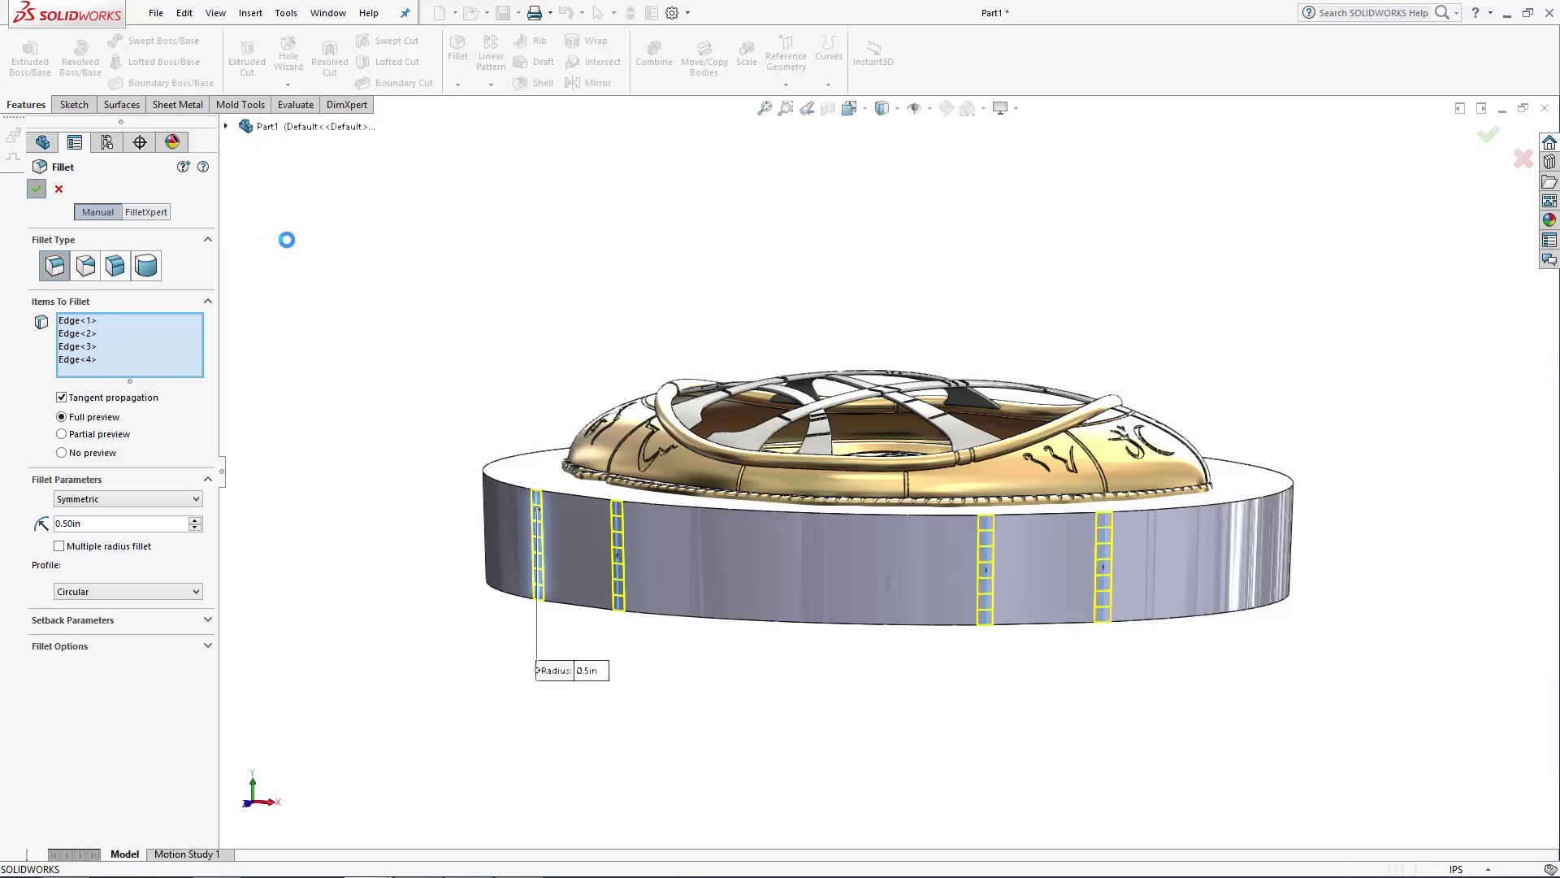
Step: Fillet the base's bottom edge at 0.25in
key(Return)
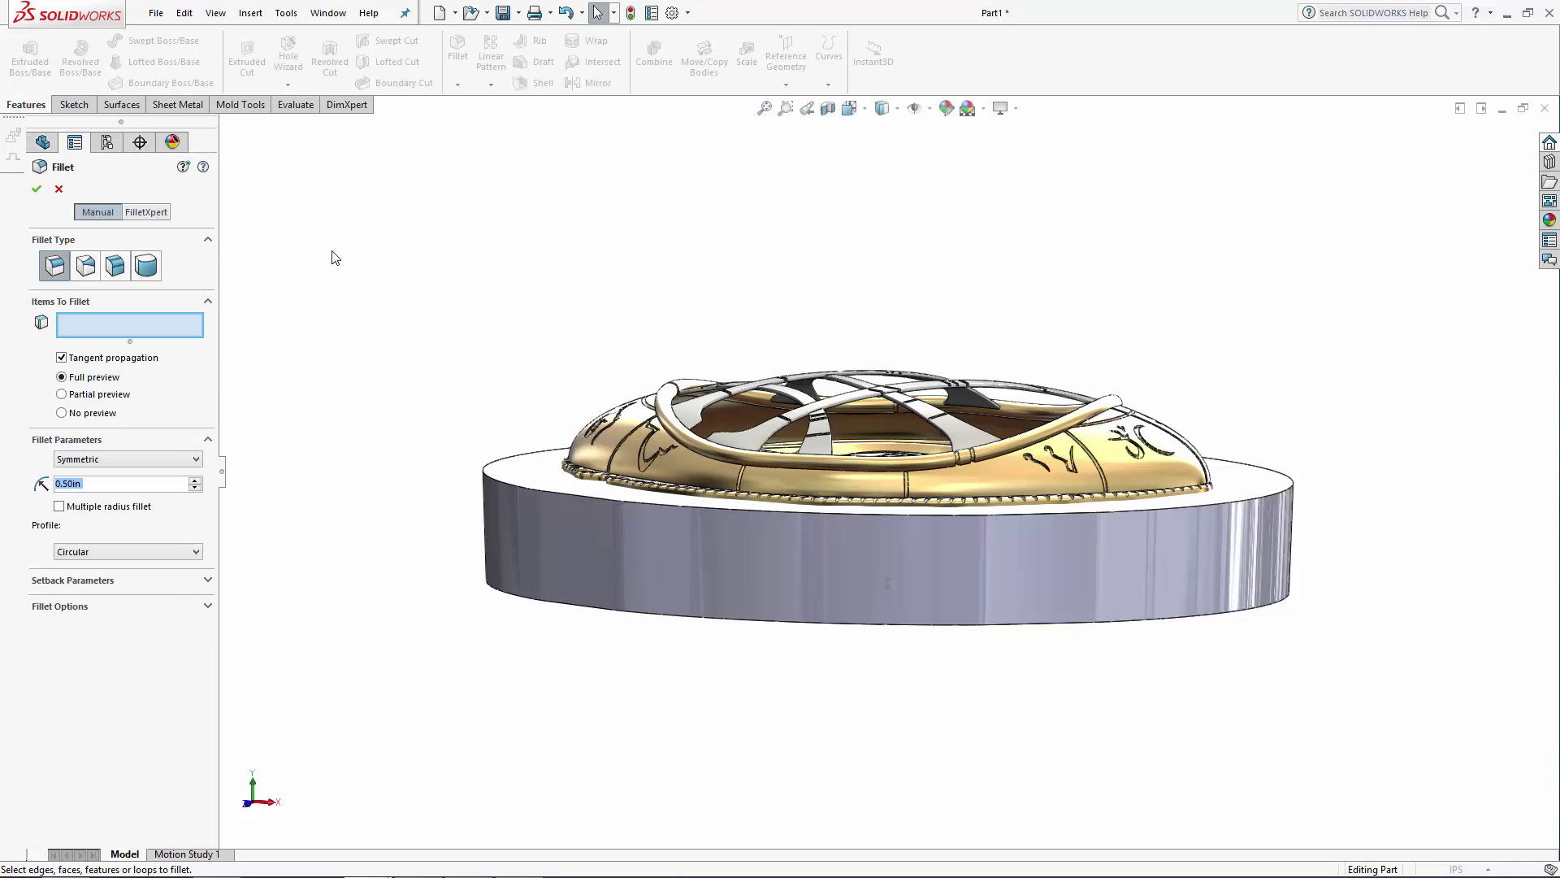
text(0.25)
key(Return)
click(571, 608)
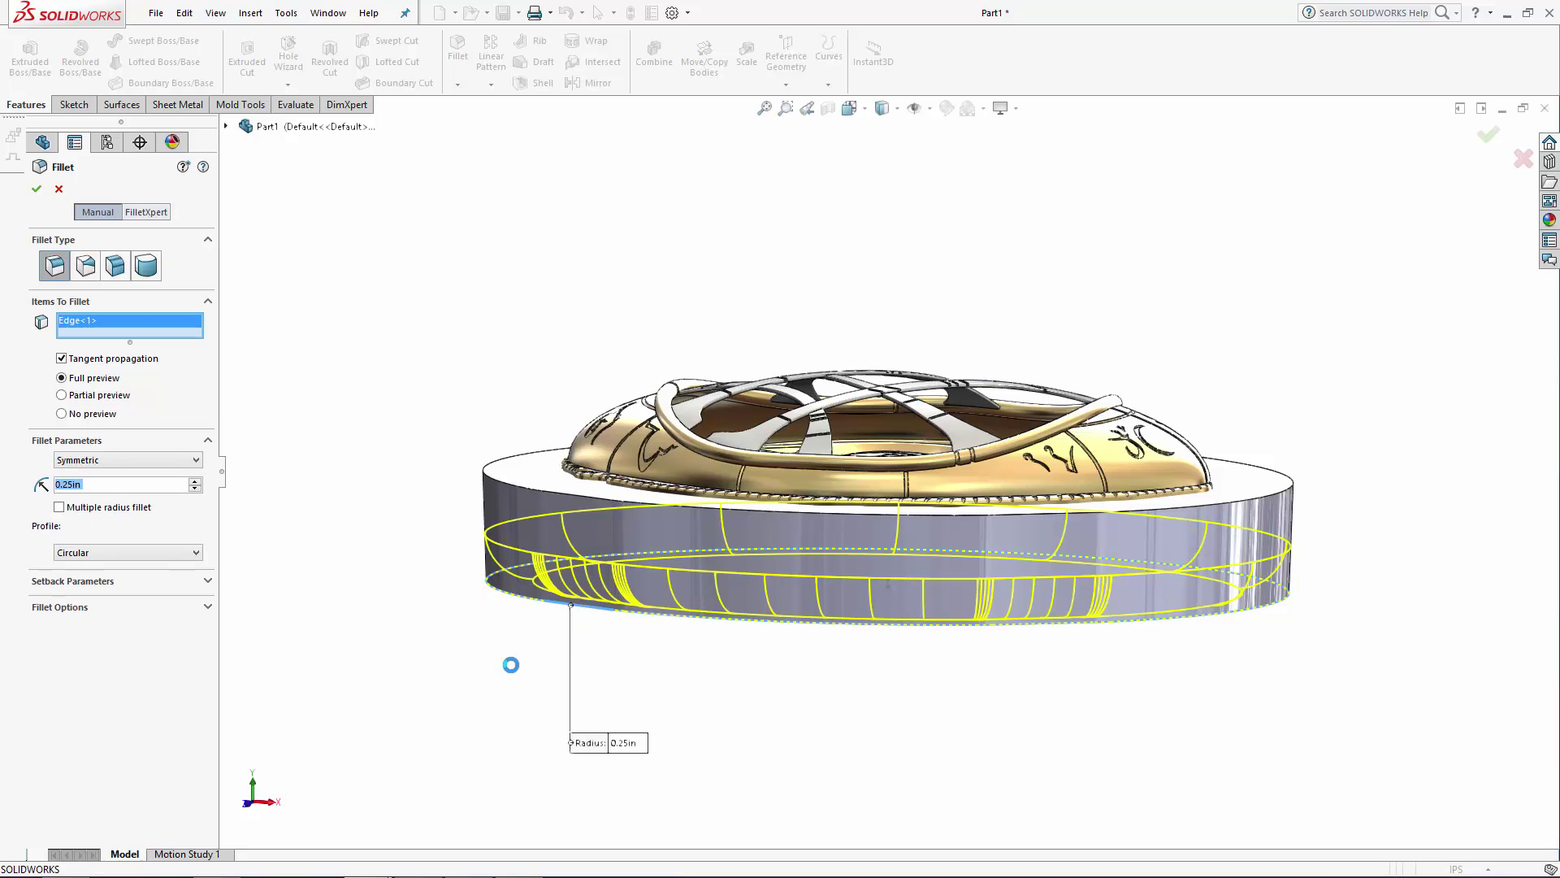
click(36, 190)
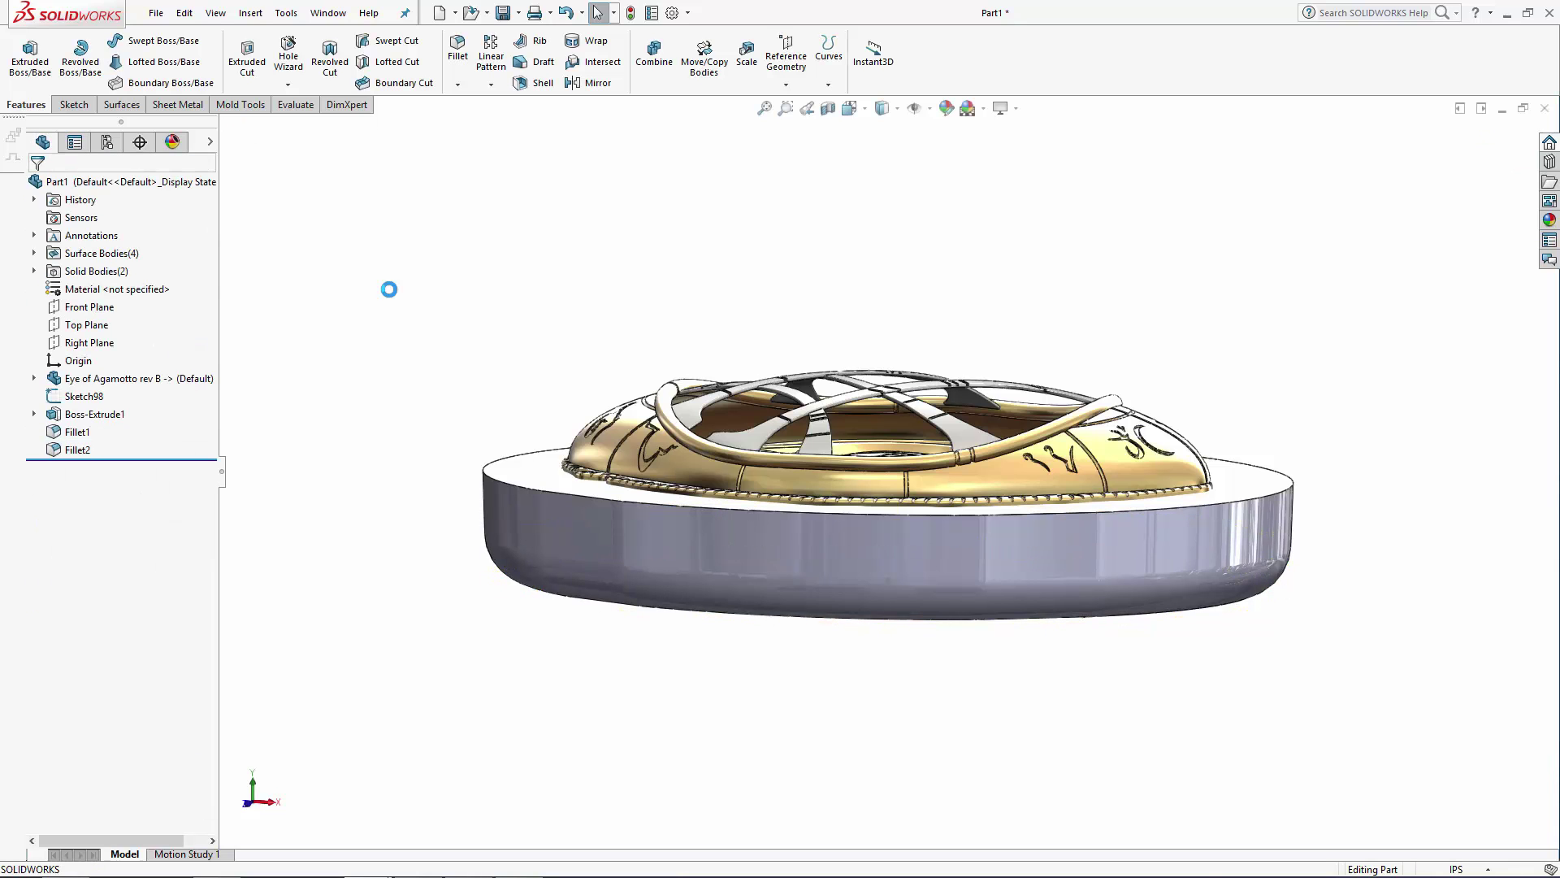
Step: Shell the base with 0.08in walls, removing the top face
middle_drag(399, 287, 382, 429)
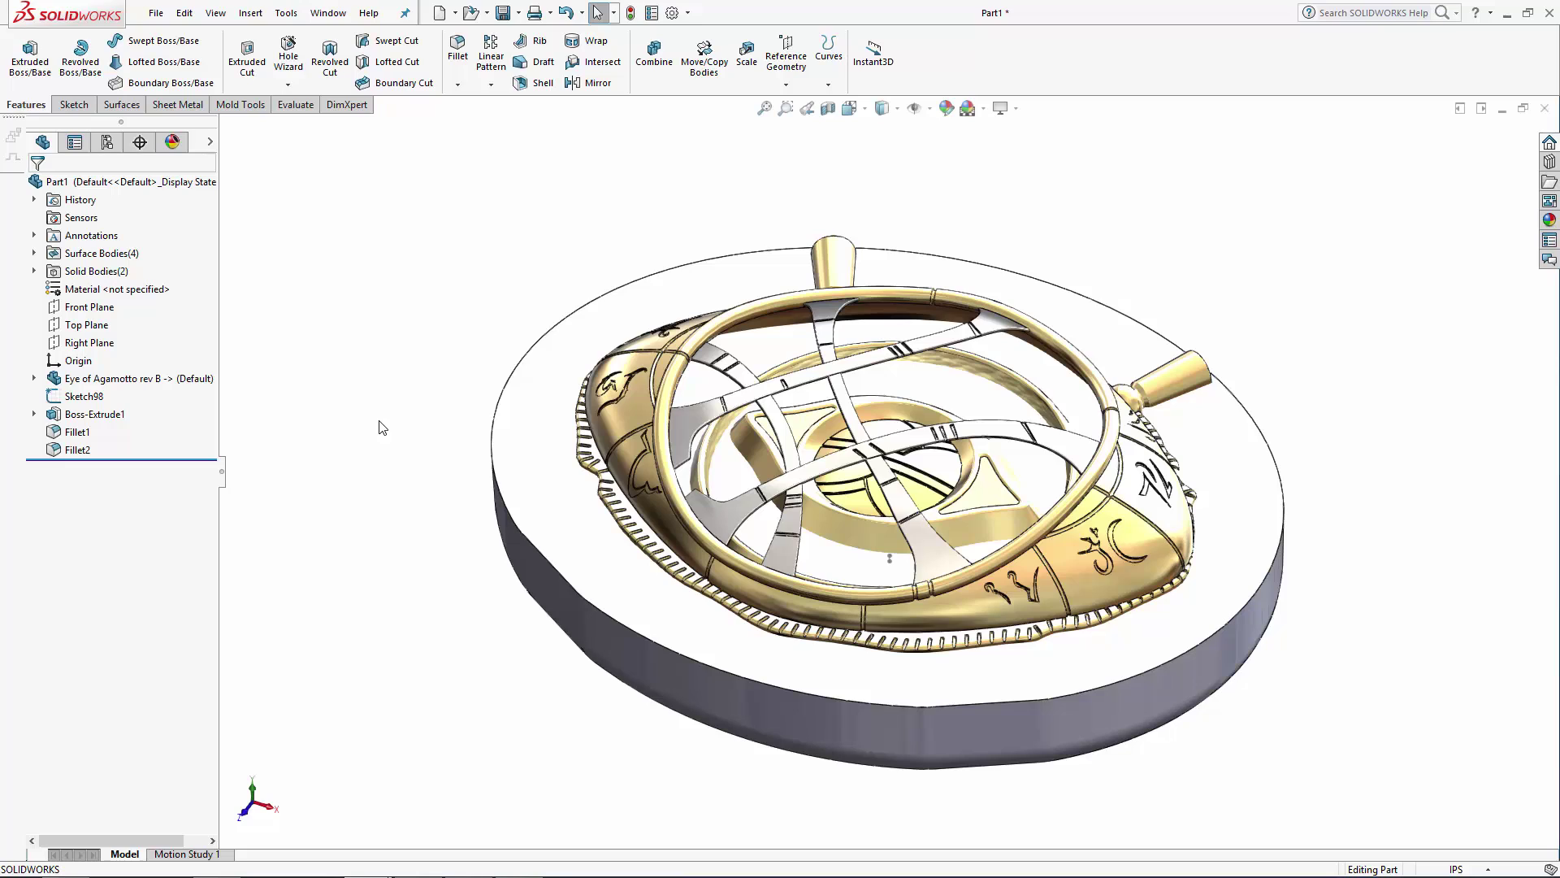
click(525, 84)
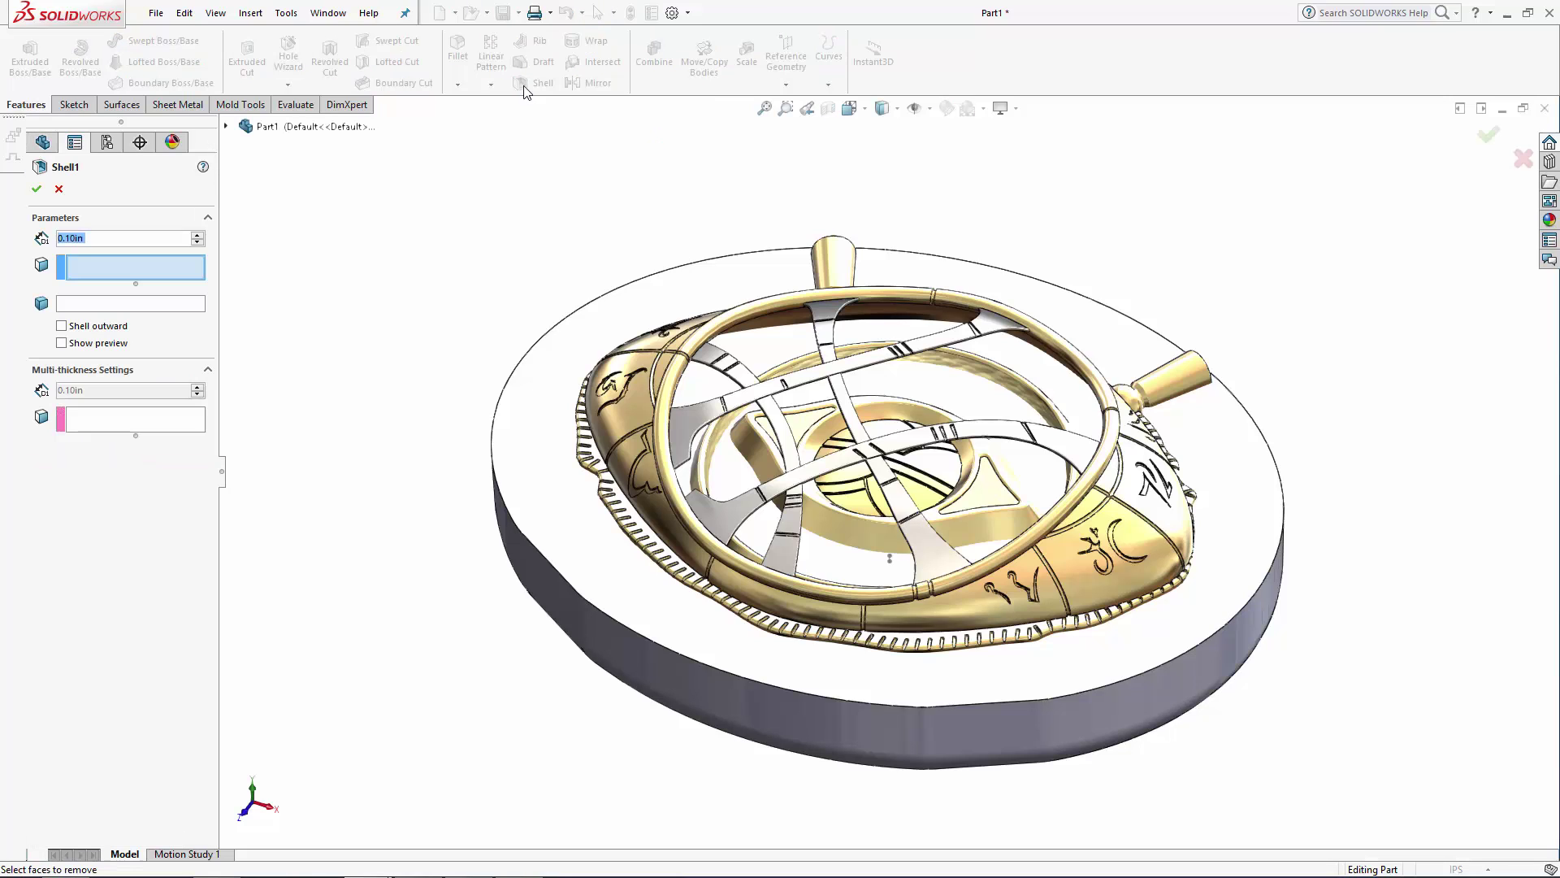
text(0.08)
key(Return)
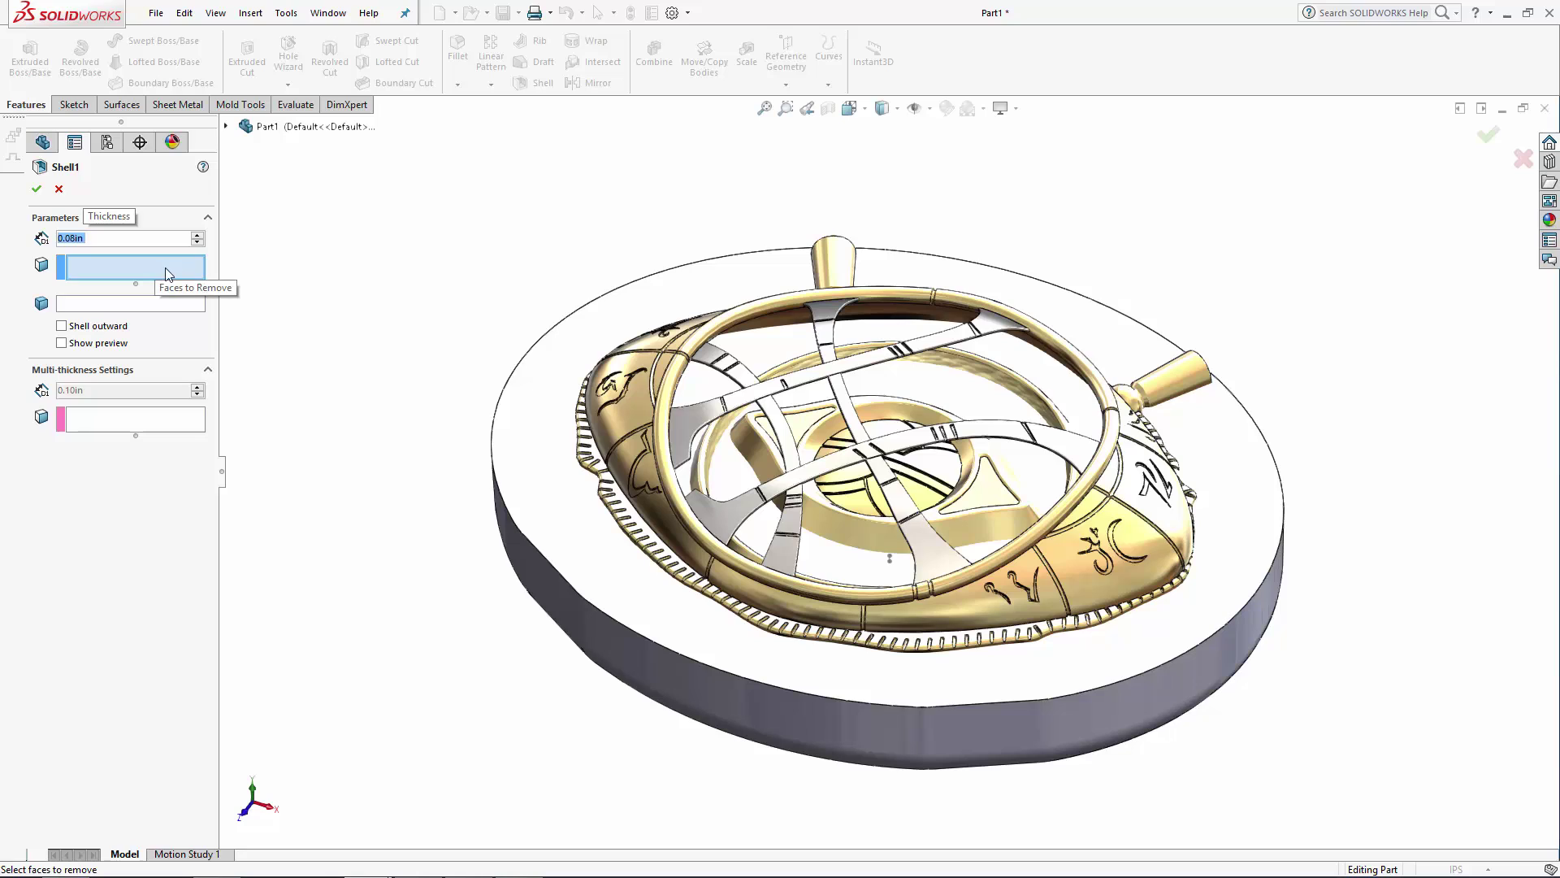
click(521, 457)
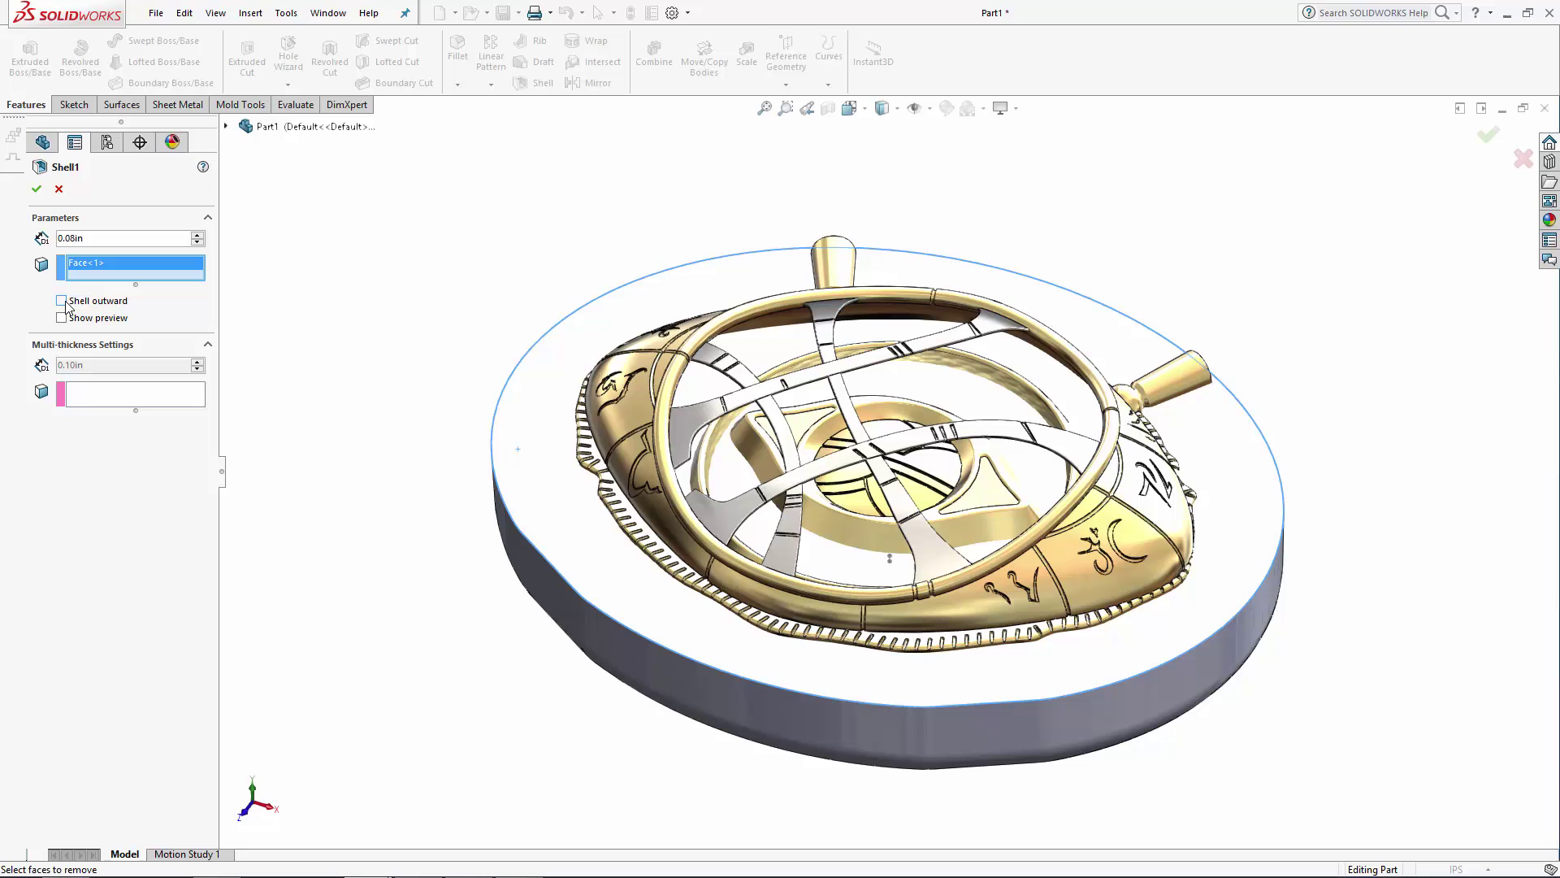
click(37, 189)
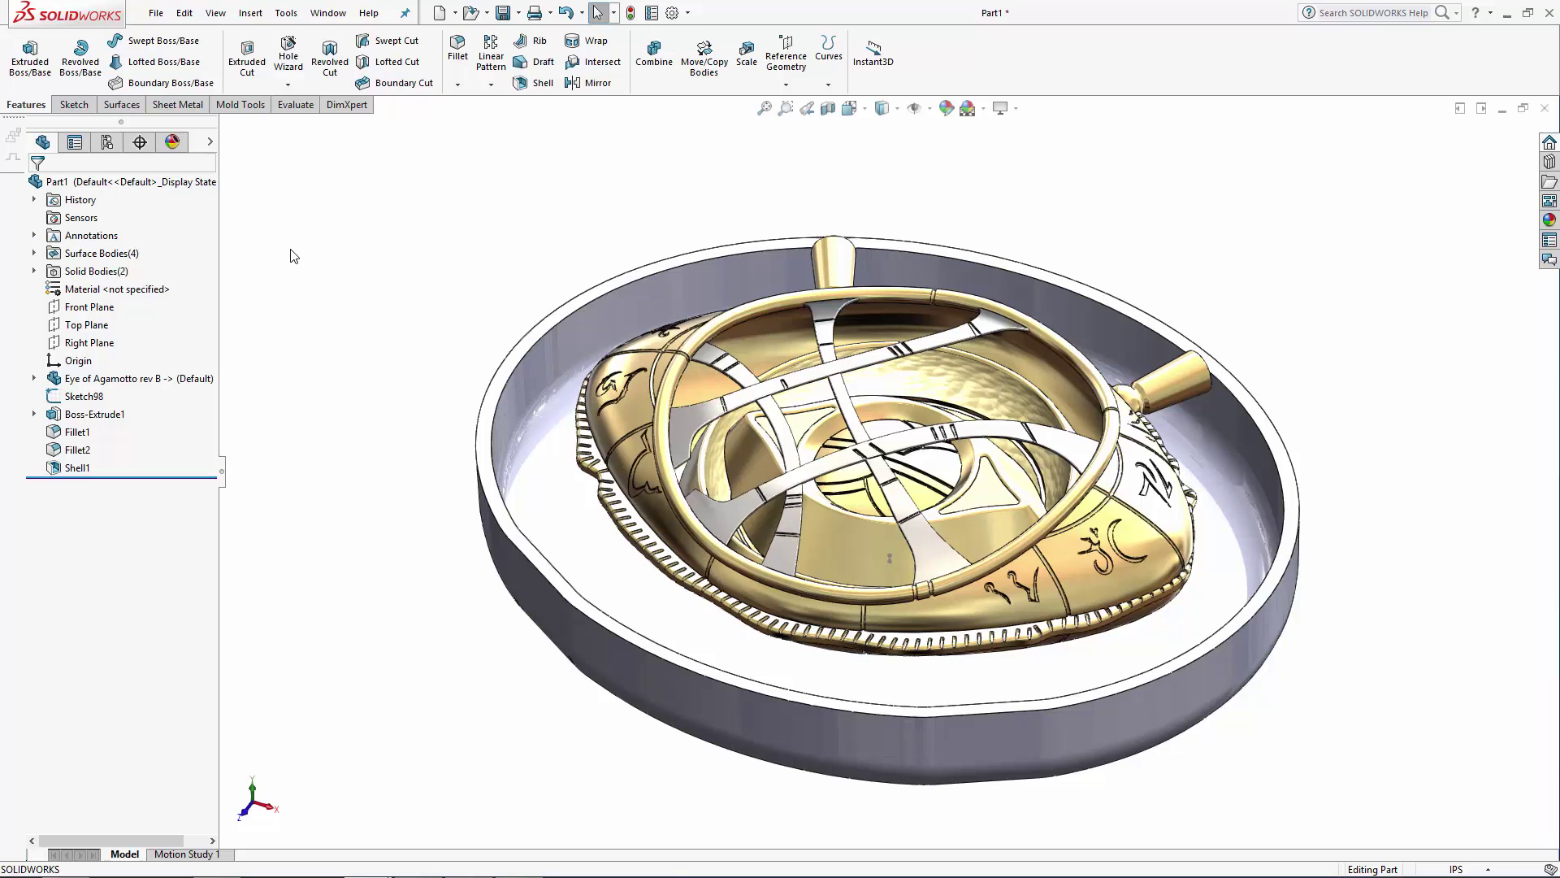
Step: Start a sketch on the rim's top face and switch to Hidden Lines Visible display
click(581, 312)
click(626, 265)
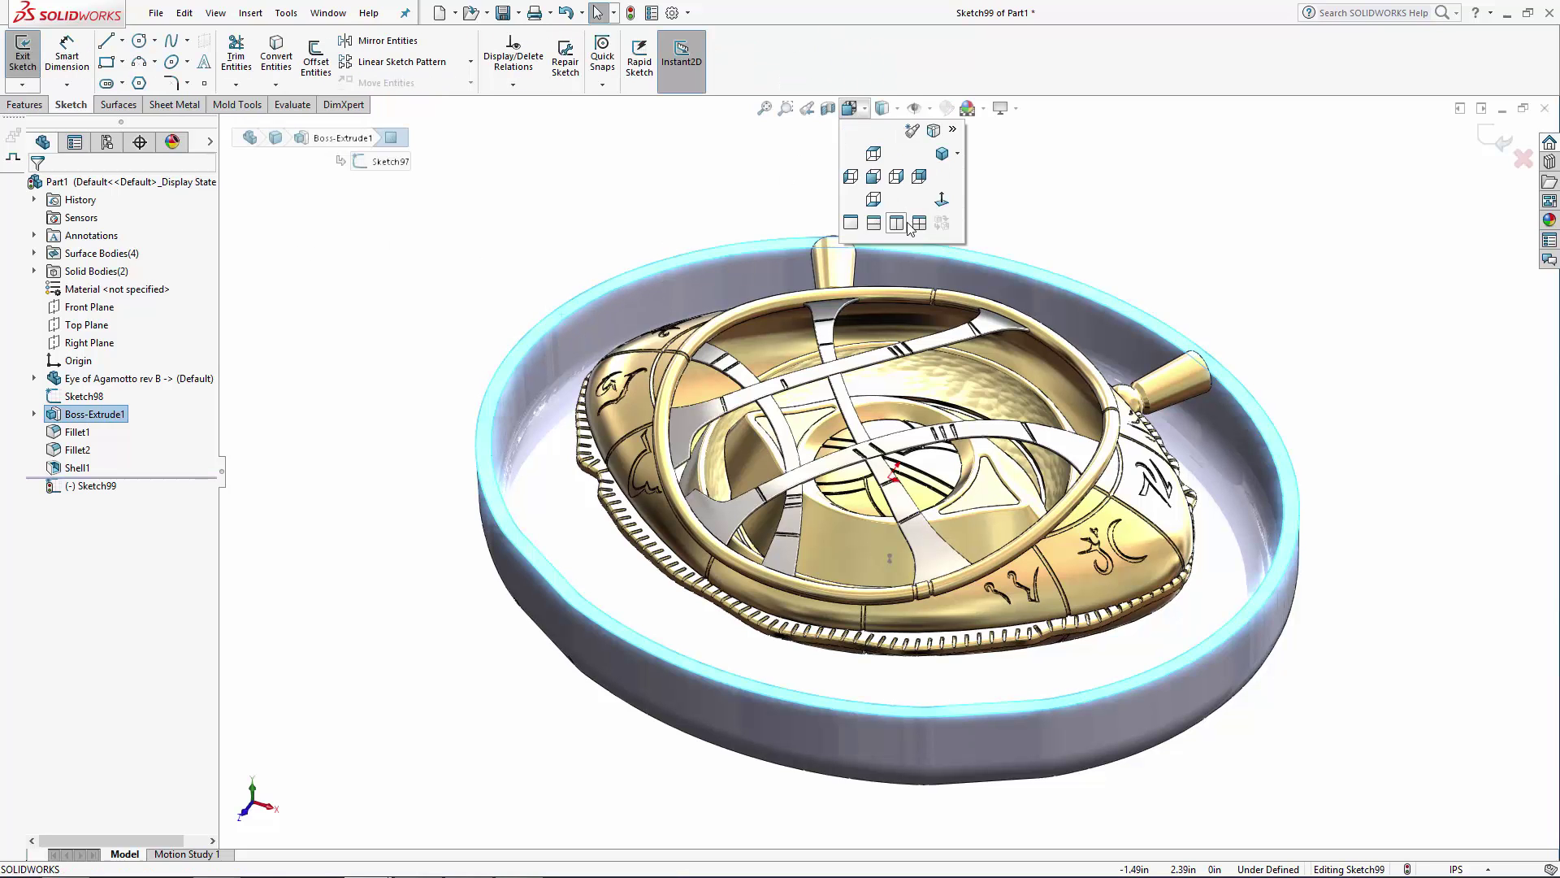
scroll(778, 242, up, 5)
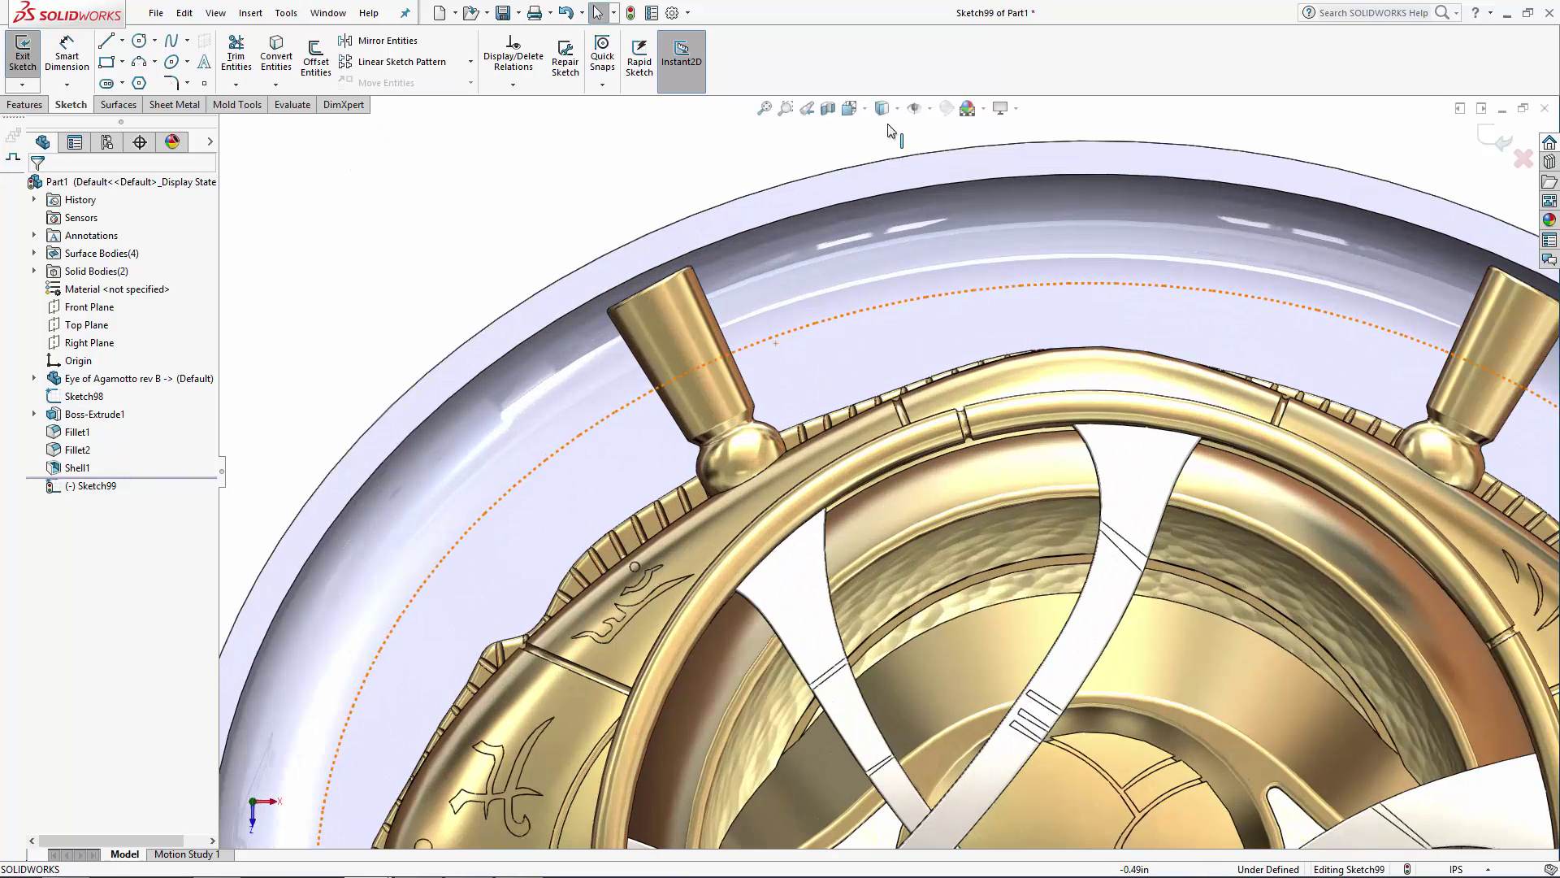
click(881, 108)
click(884, 199)
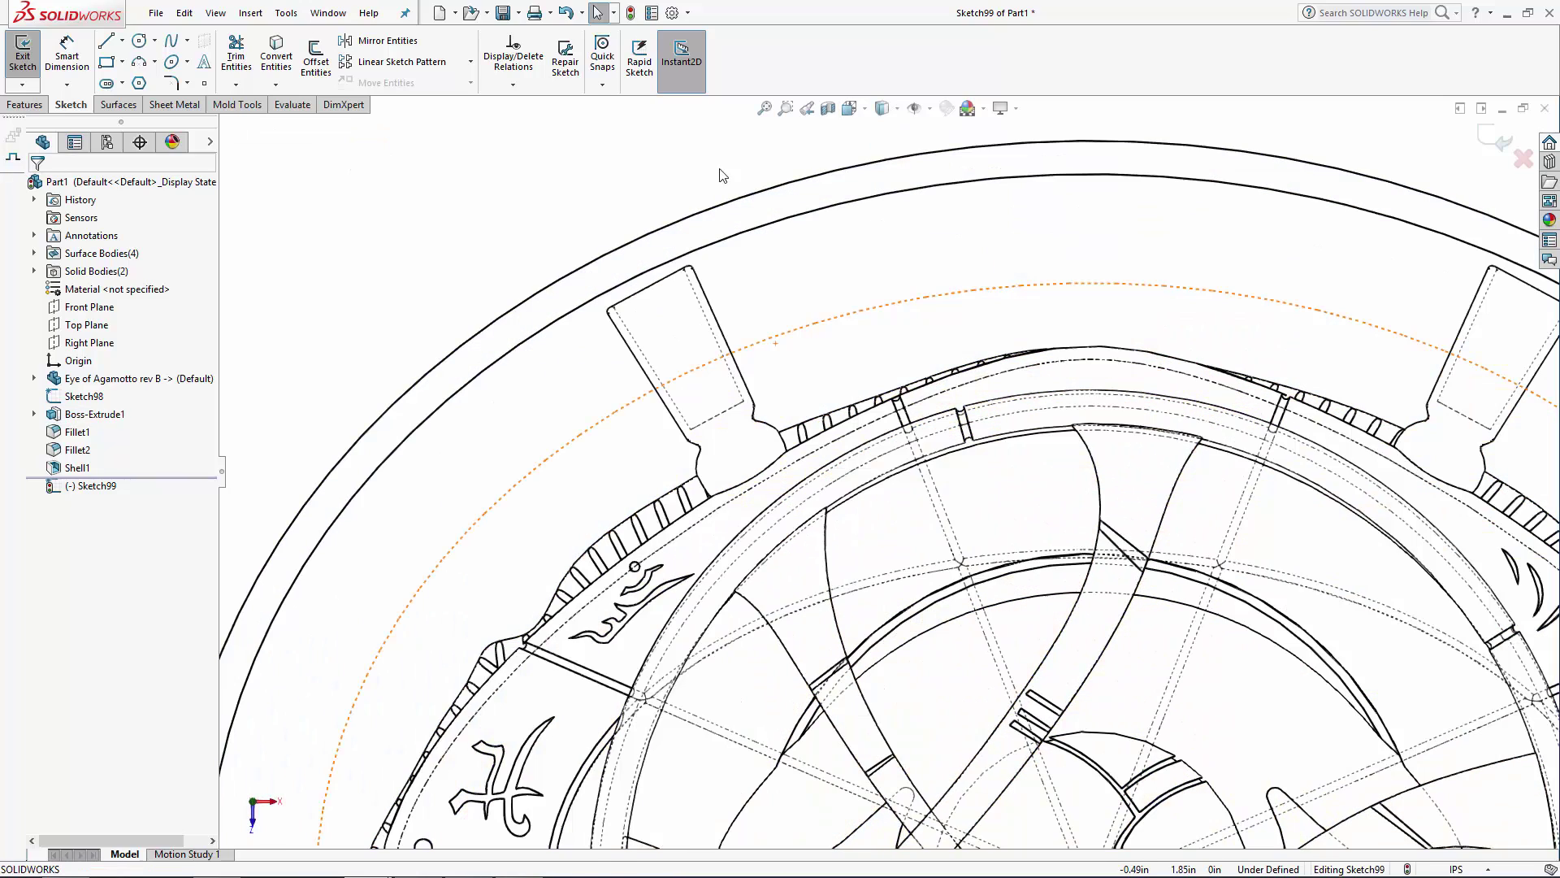
Step: Draw a closed four-line outline from the tab's top edge out past the rim
click(121, 42)
click(132, 62)
scroll(715, 368, up, 10)
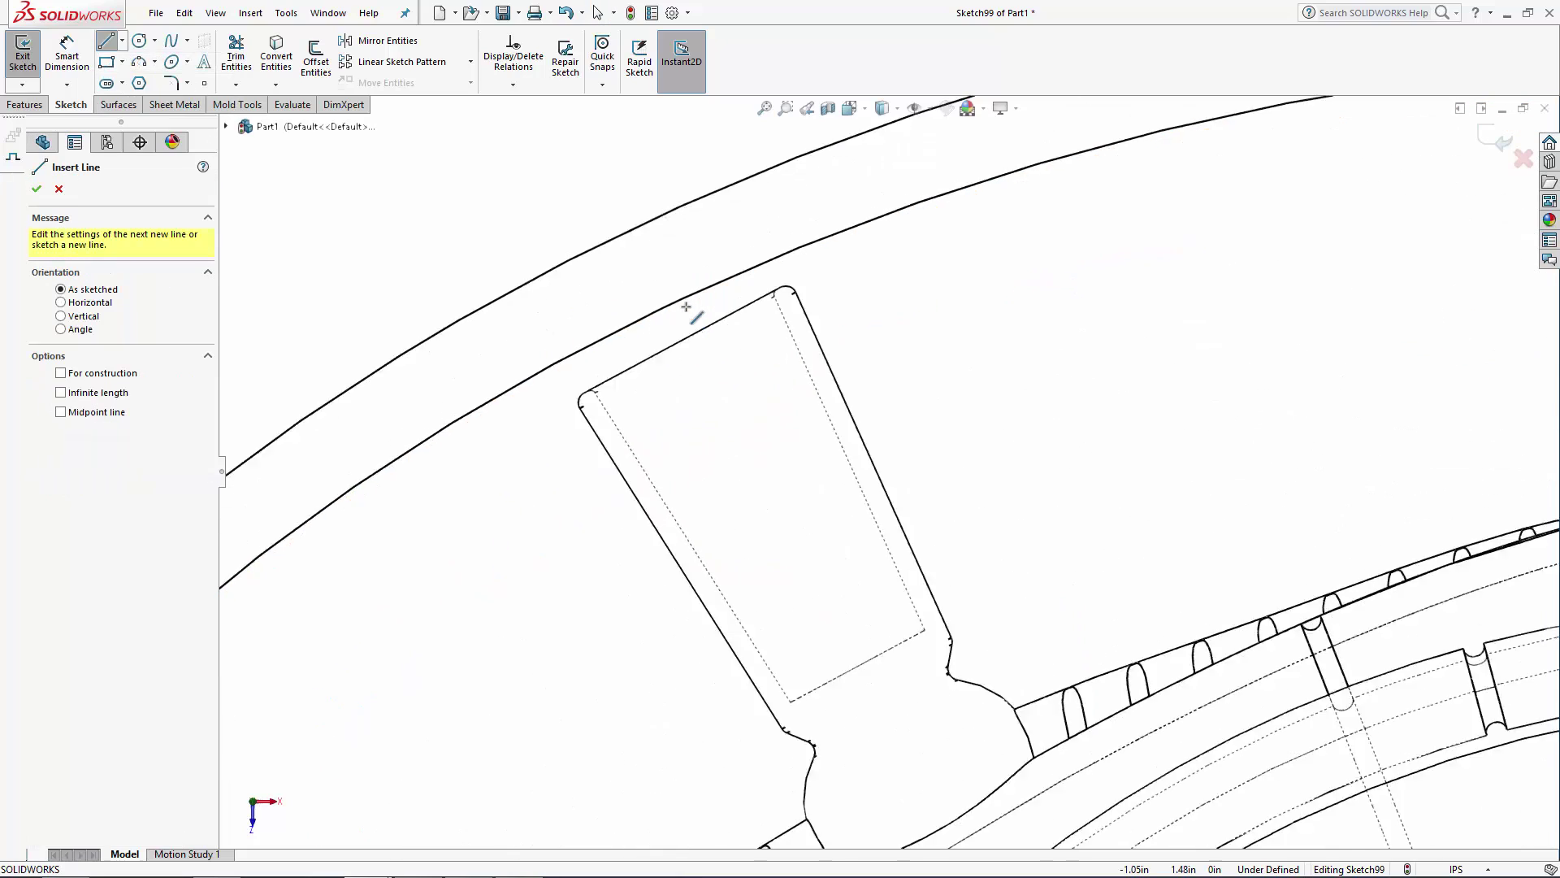
click(704, 373)
click(574, 144)
scroll(626, 162, down, 1)
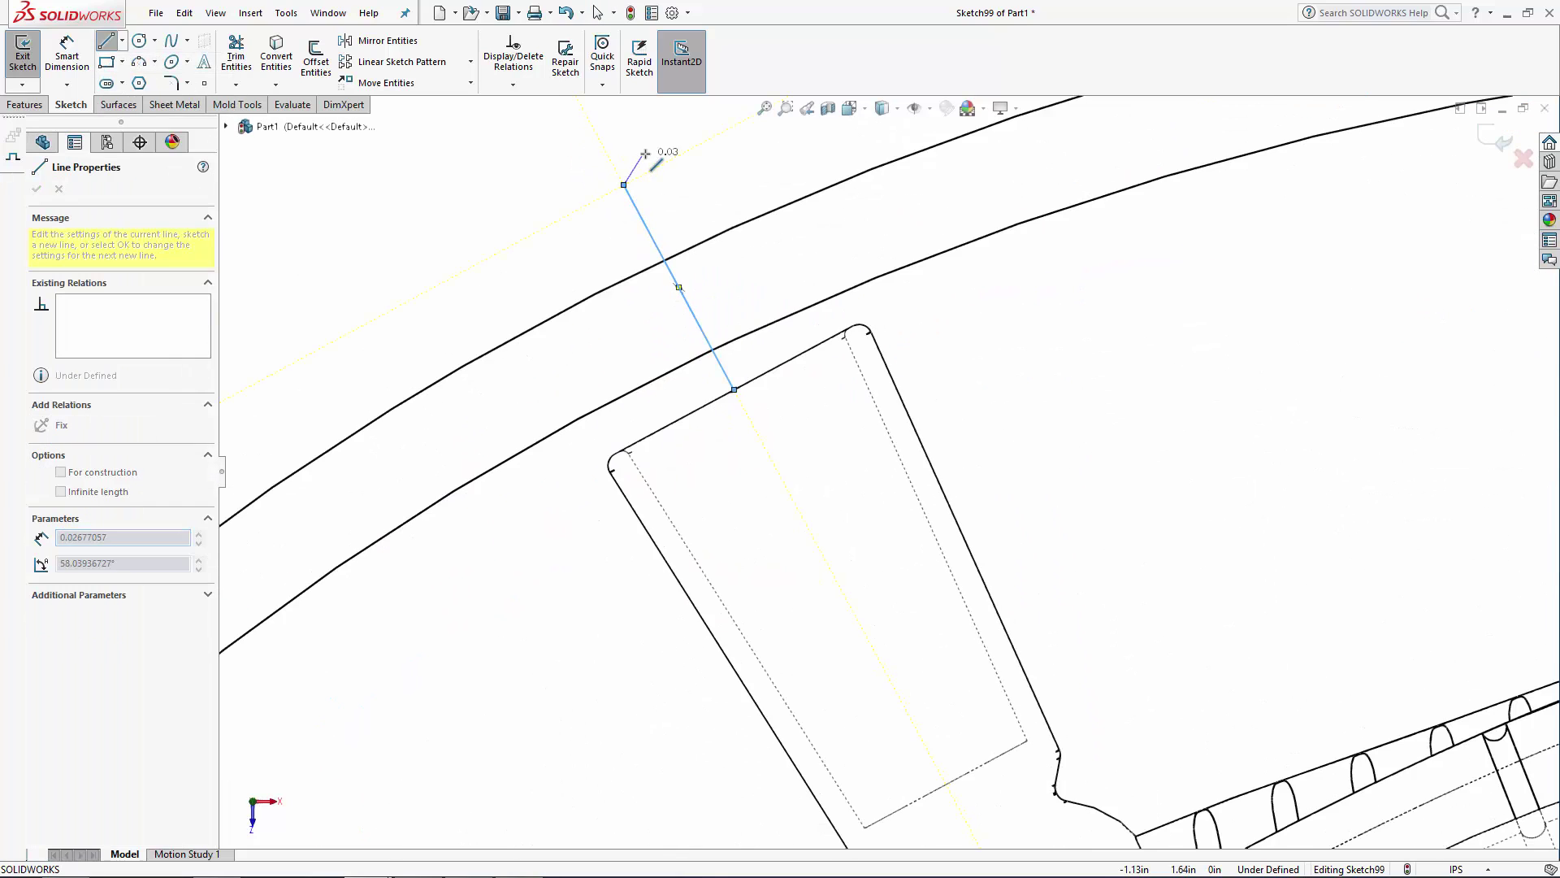
click(734, 126)
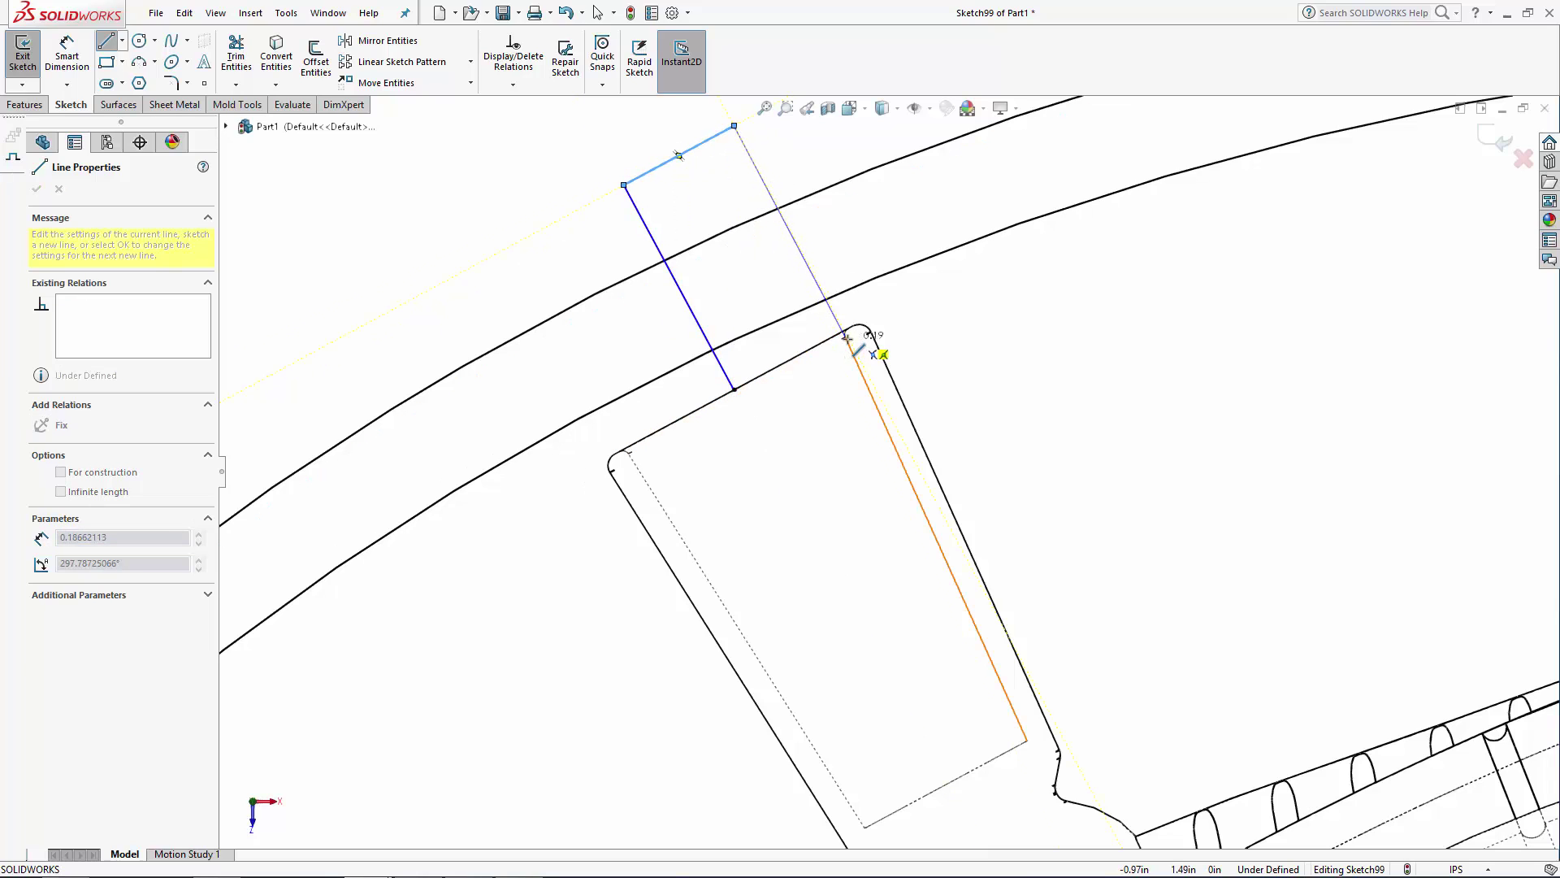
click(847, 336)
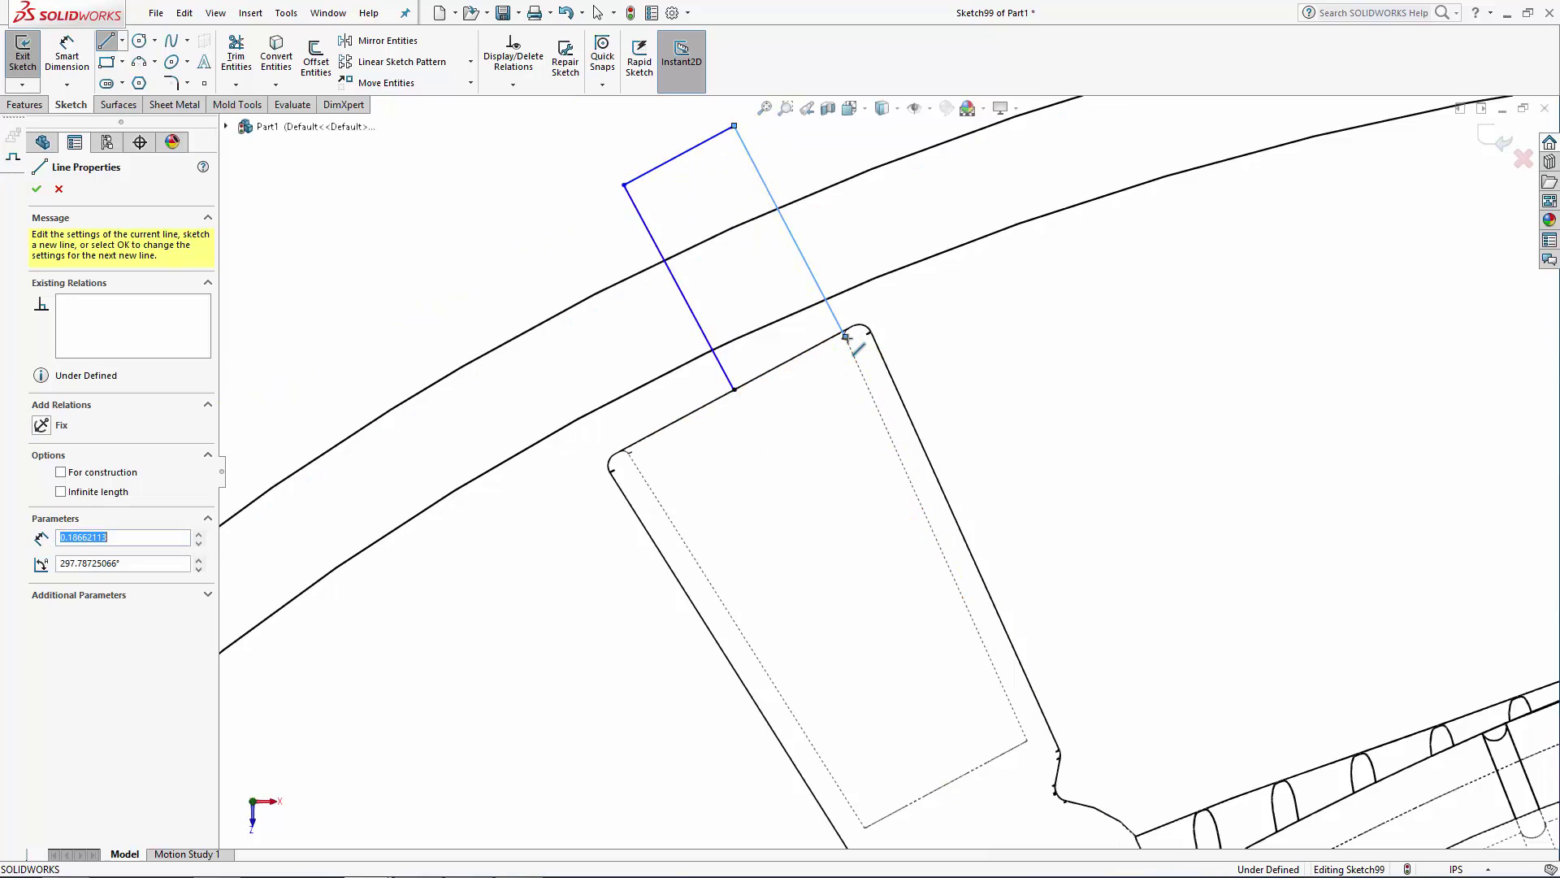
click(746, 393)
key(Escape)
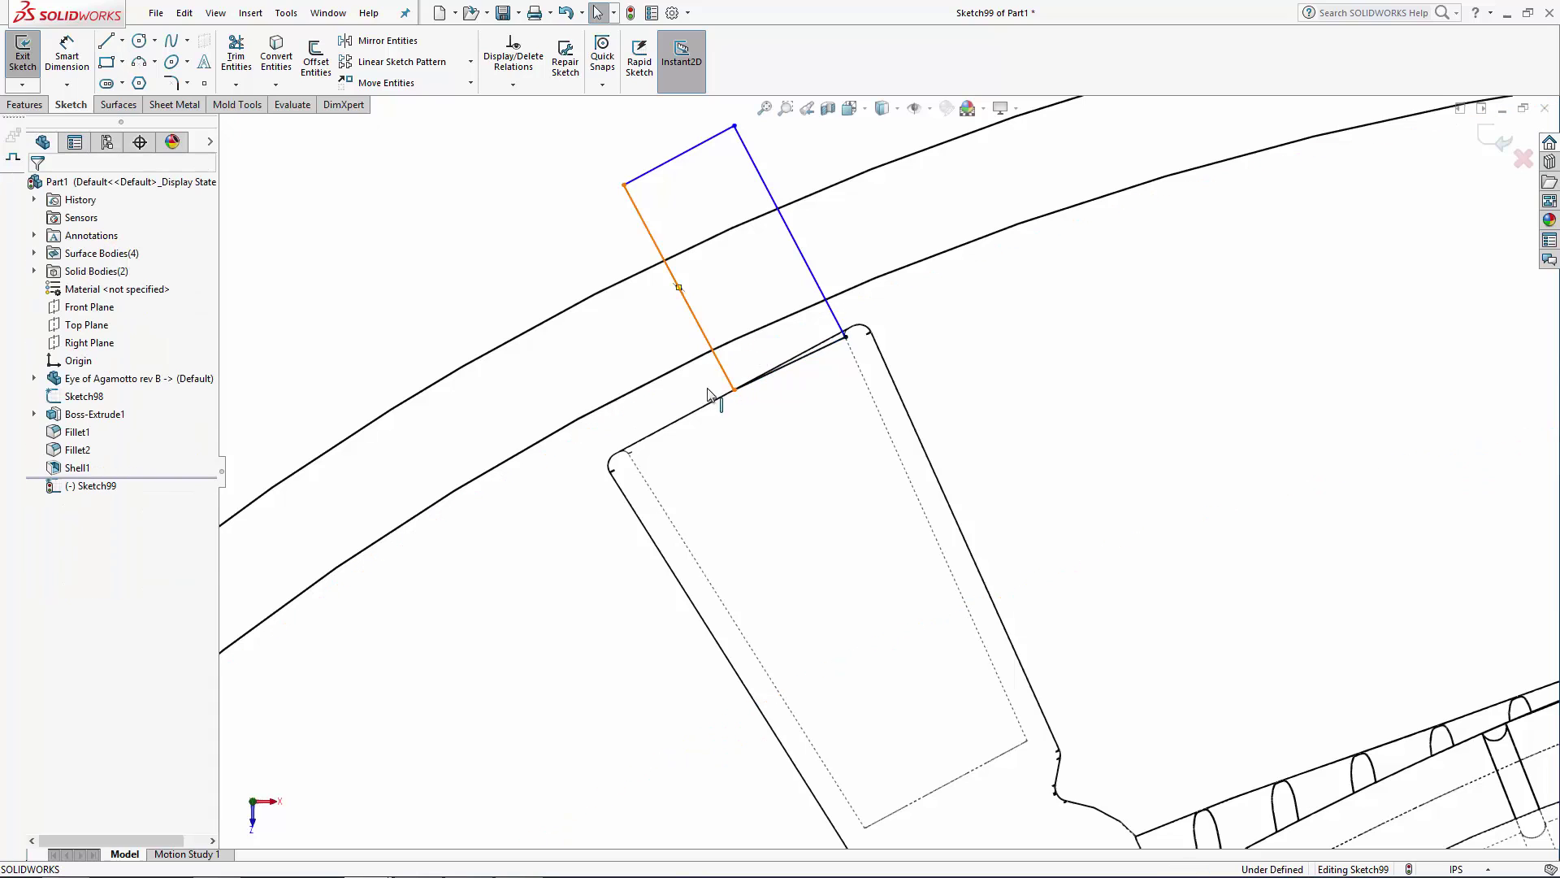
Step: Make the first side perpendicular to the tab edge and the two slanted sides parallel
click(721, 370)
ctrl+click(707, 410)
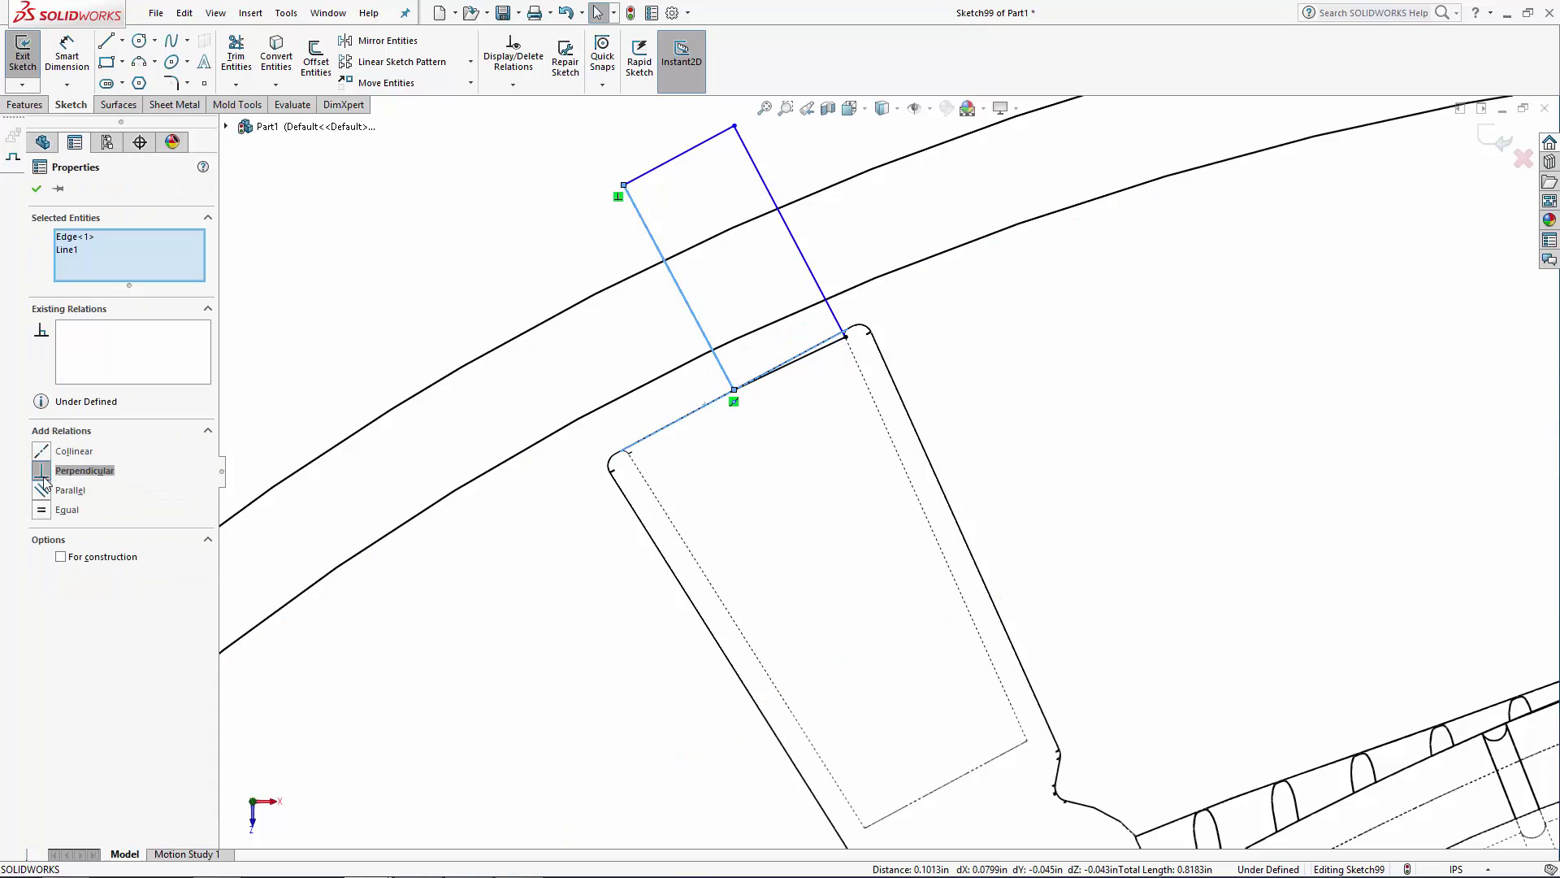
click(83, 471)
click(639, 209)
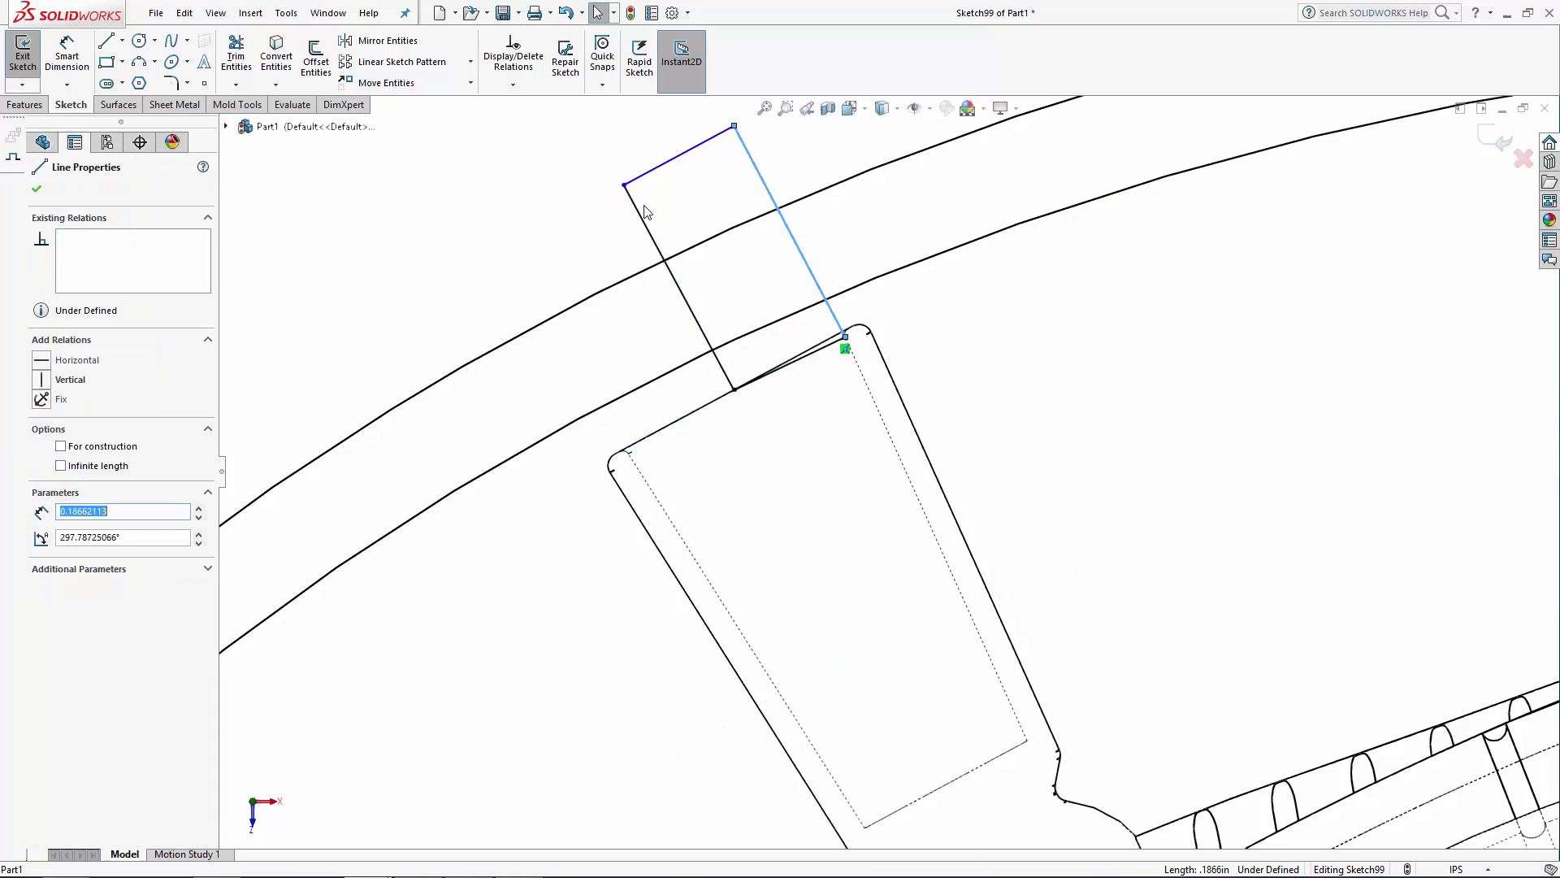
ctrl+click(760, 175)
click(70, 529)
Step: Dimension the notch width to 0.325in to fully define the sketch
click(66, 55)
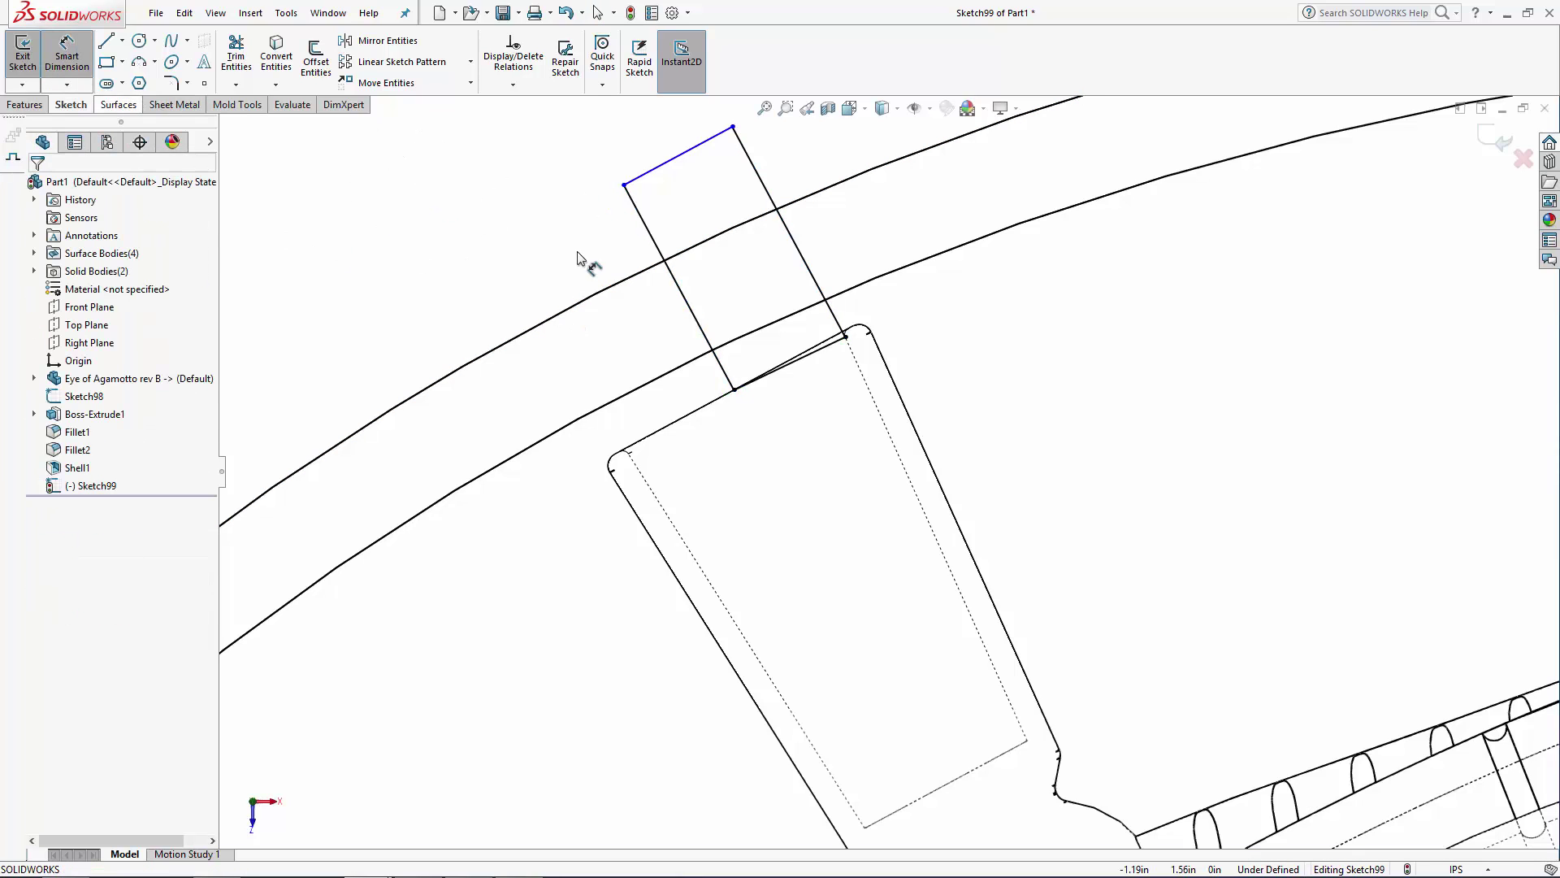
click(637, 213)
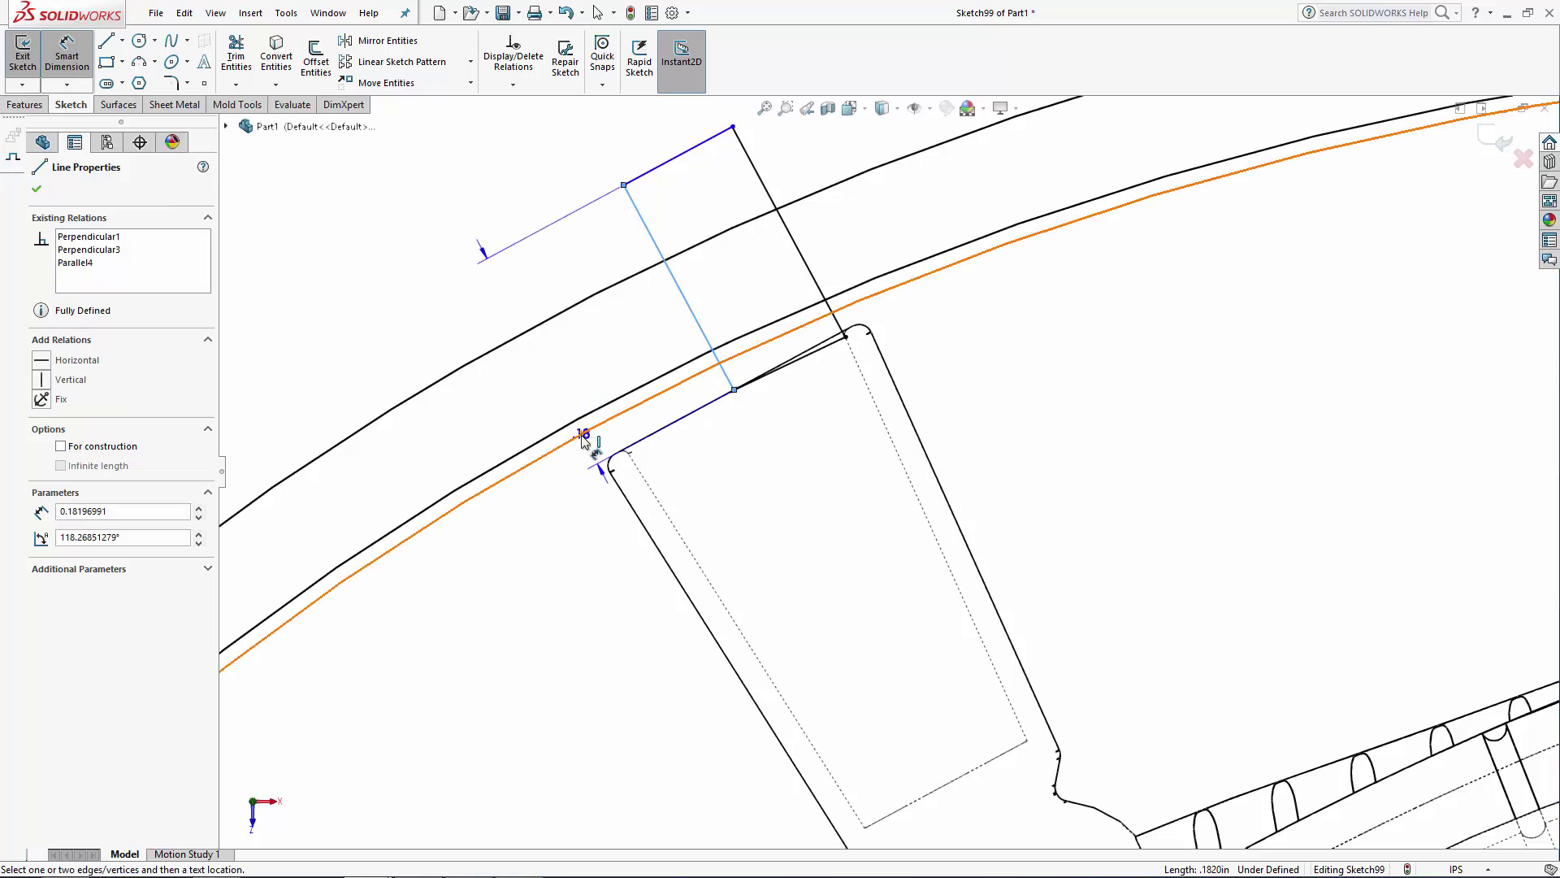
click(598, 548)
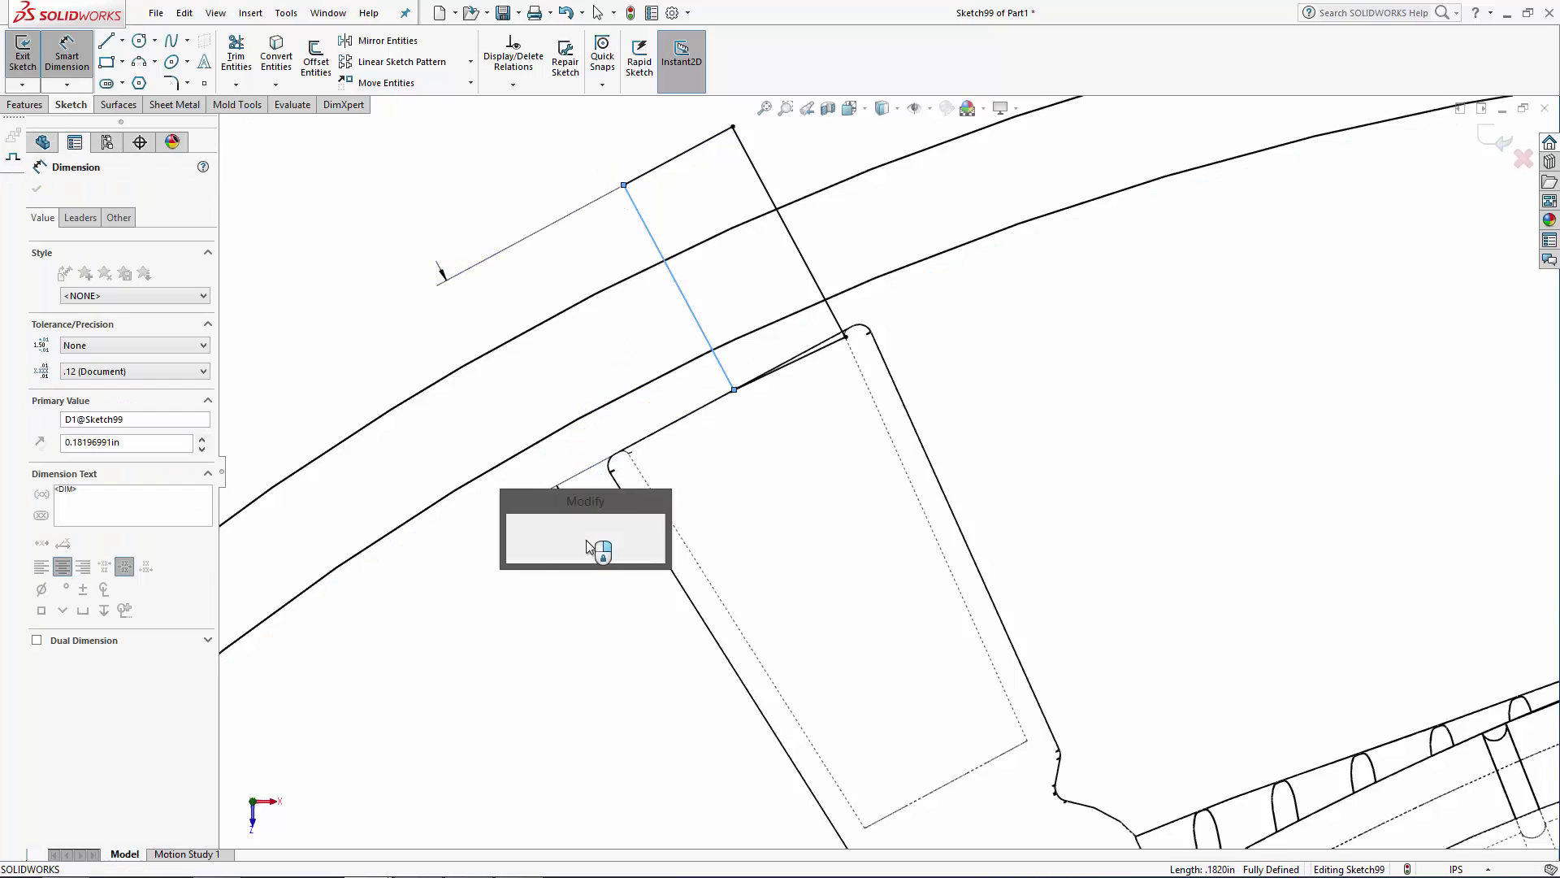
text(0.325)
key(Return)
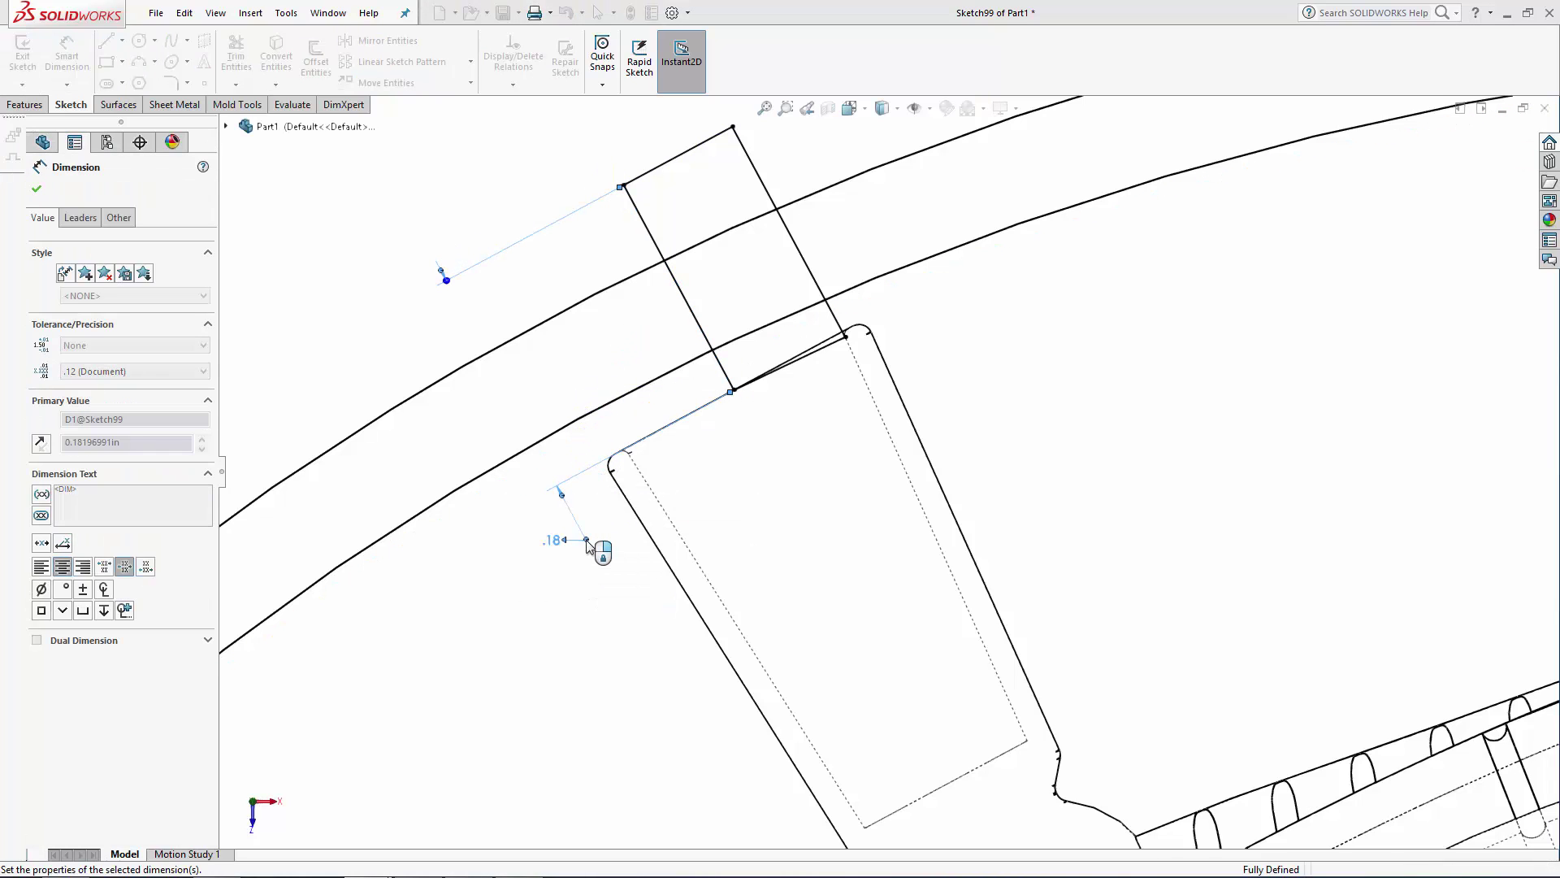
key(Escape)
scroll(884, 464, down, 2)
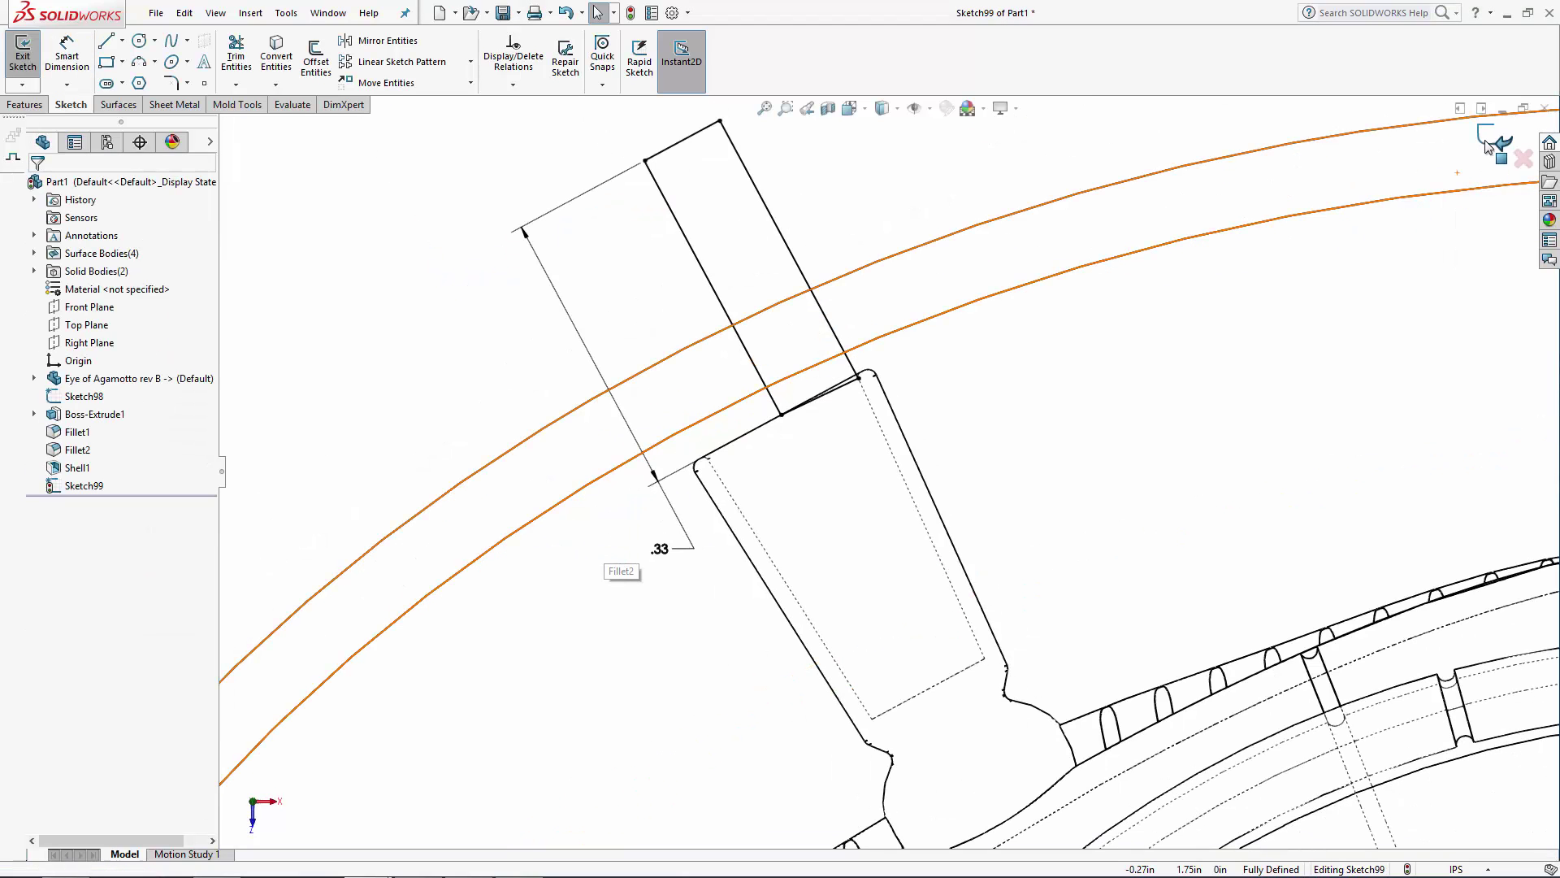
Step: Exit the notch sketch, fit the part in view, and return to shaded display
key(ctrl+b)
key(f)
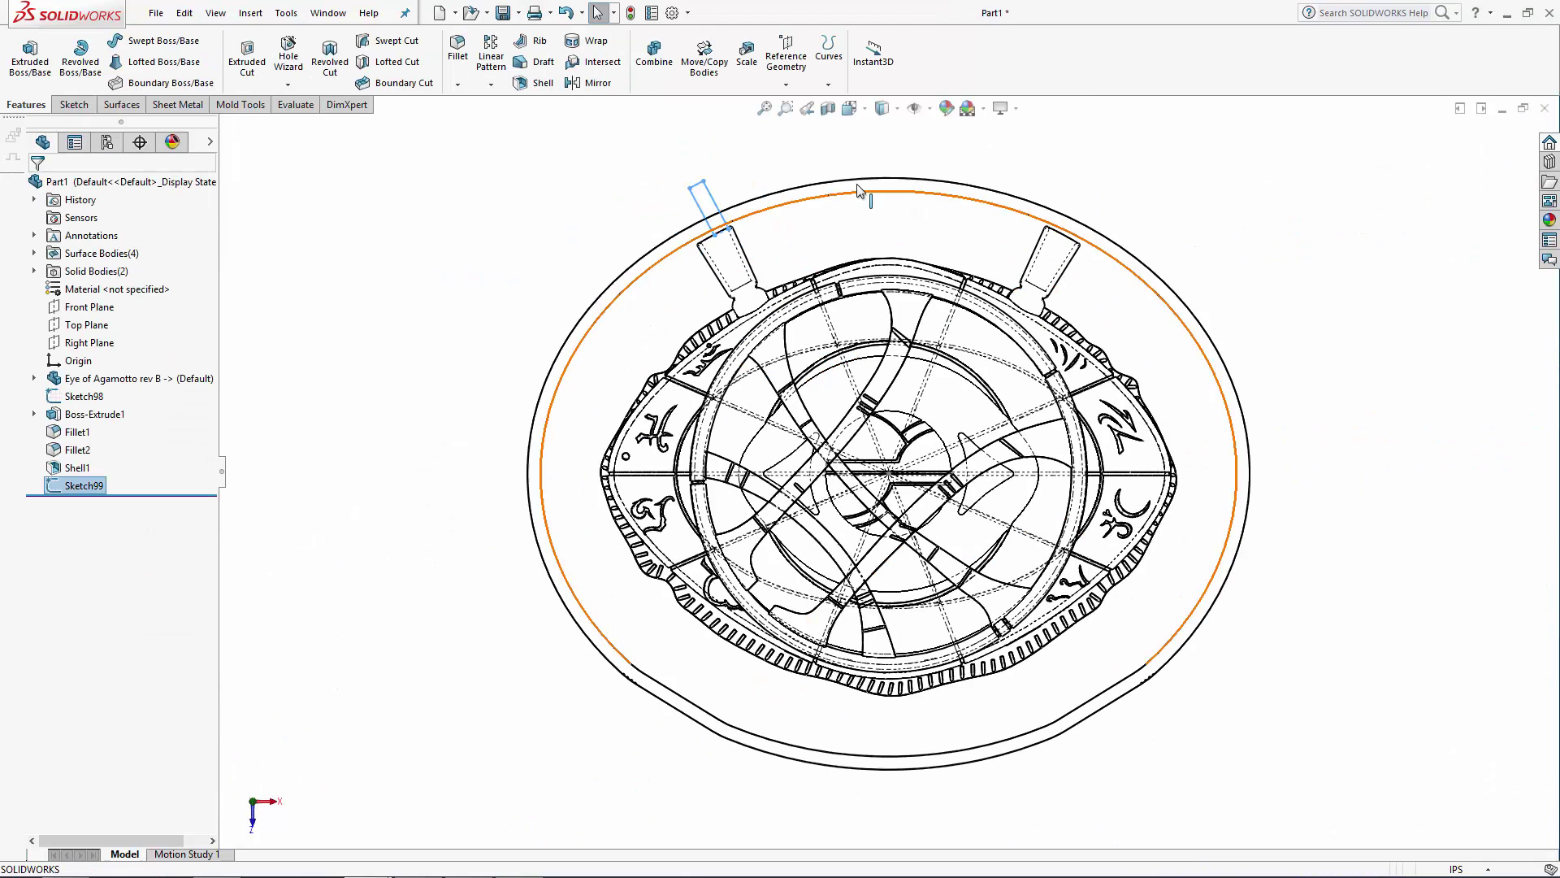
click(887, 114)
click(890, 134)
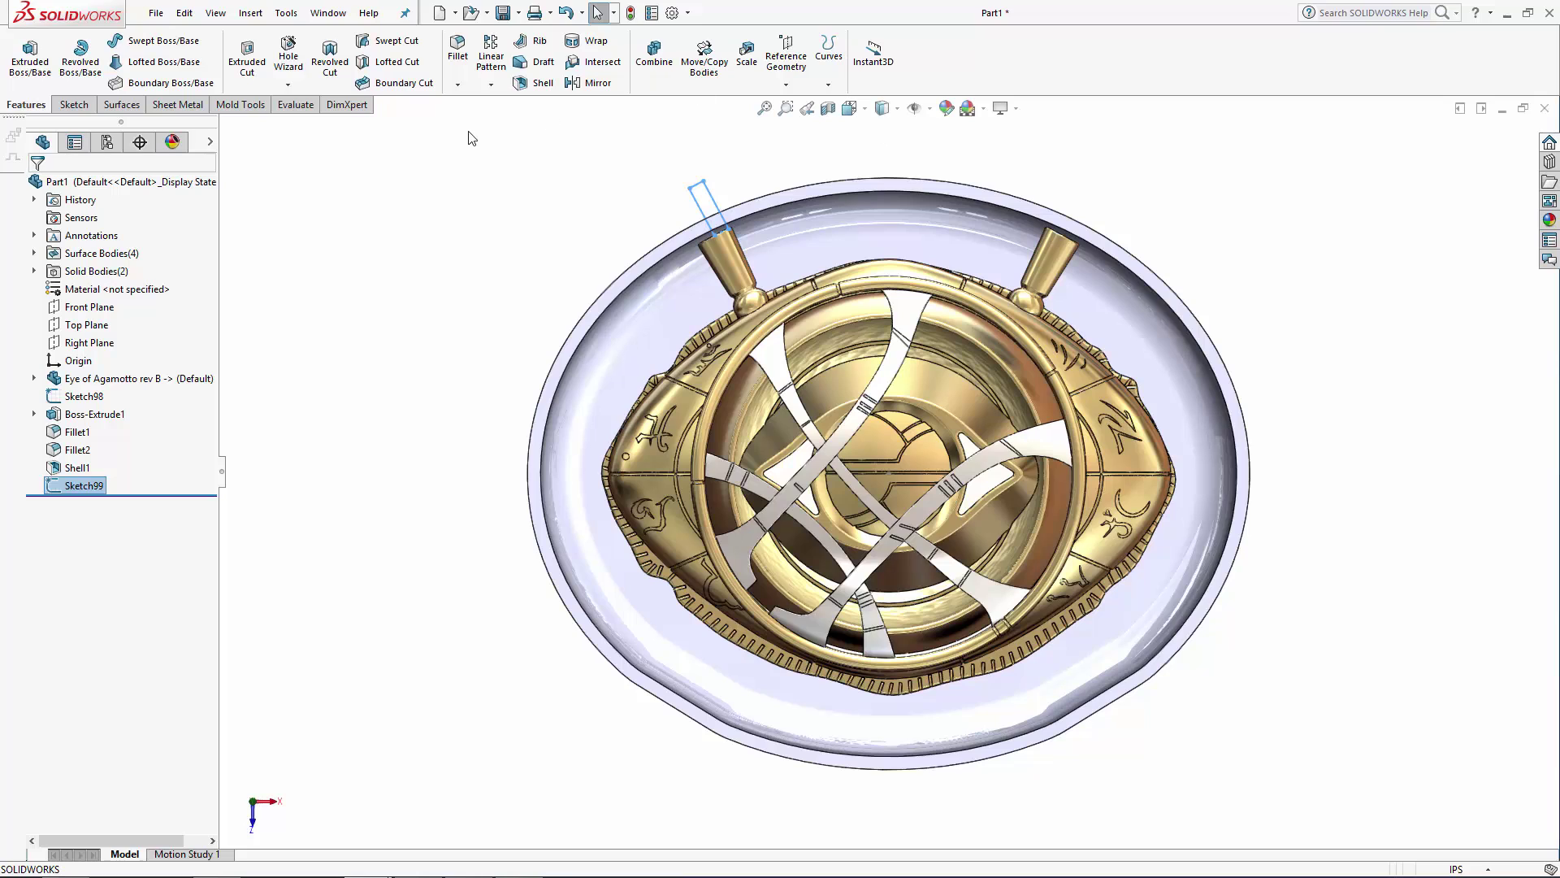
Step: Revolve-cut Sketch99 around its own line, cutting only the outer shell body
click(337, 73)
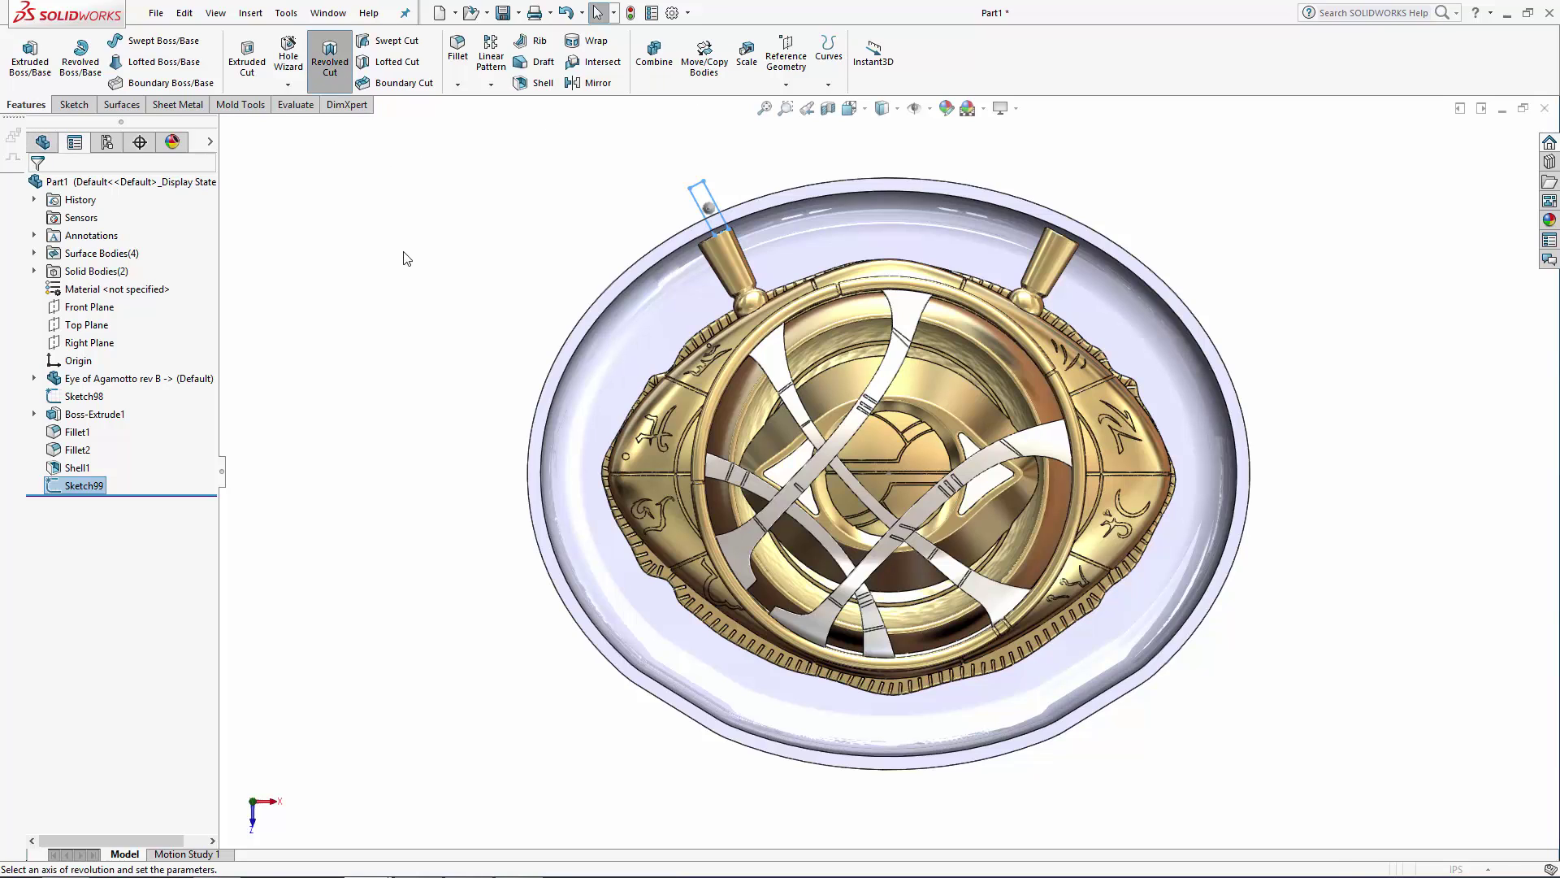
click(693, 204)
click(77, 471)
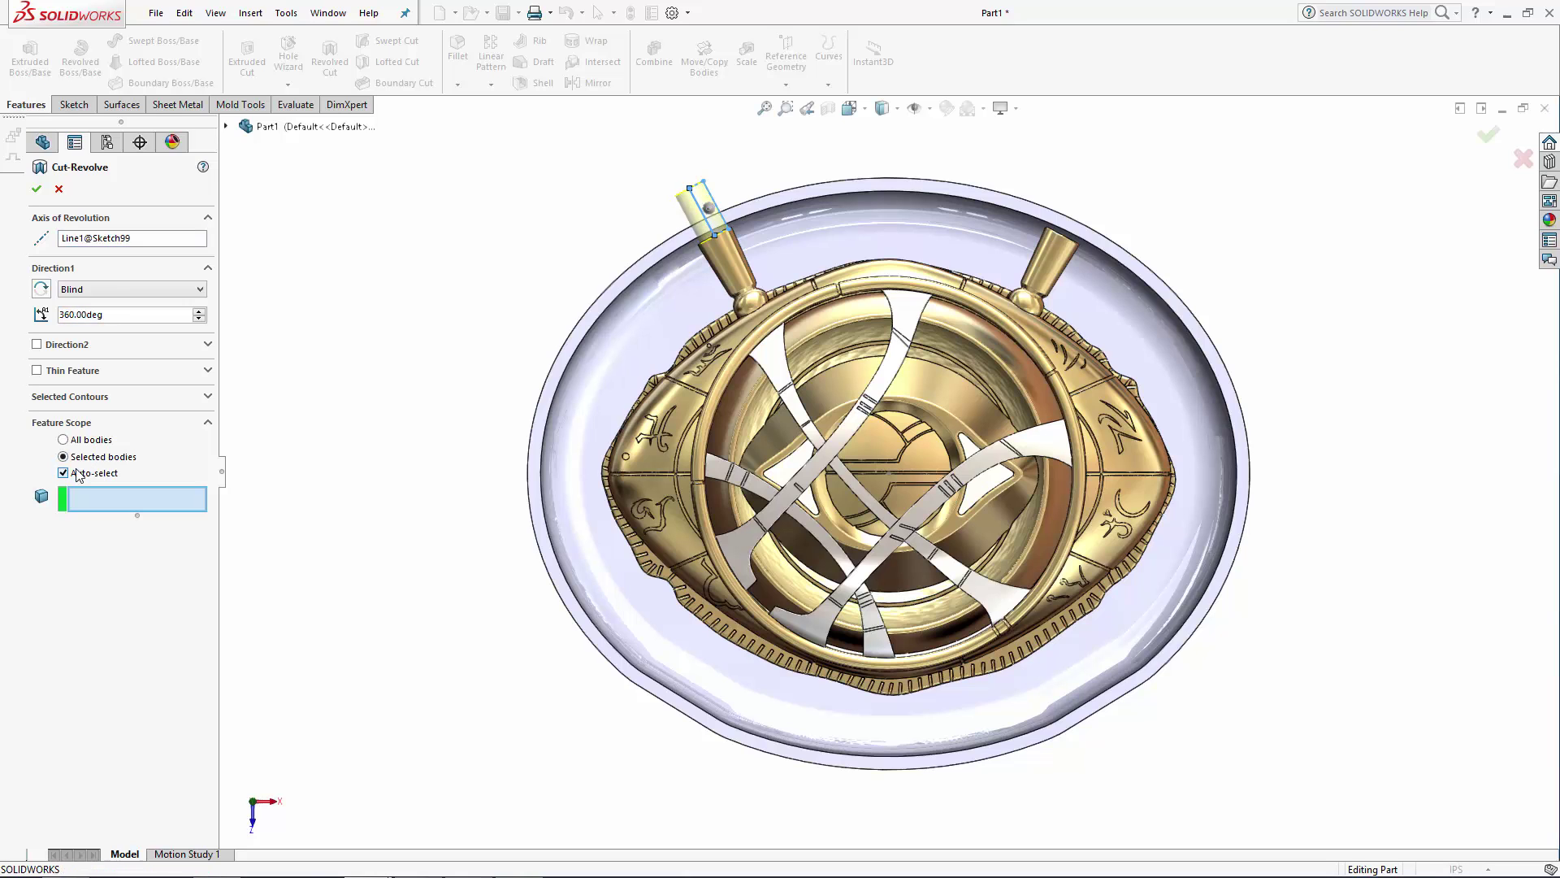
click(551, 443)
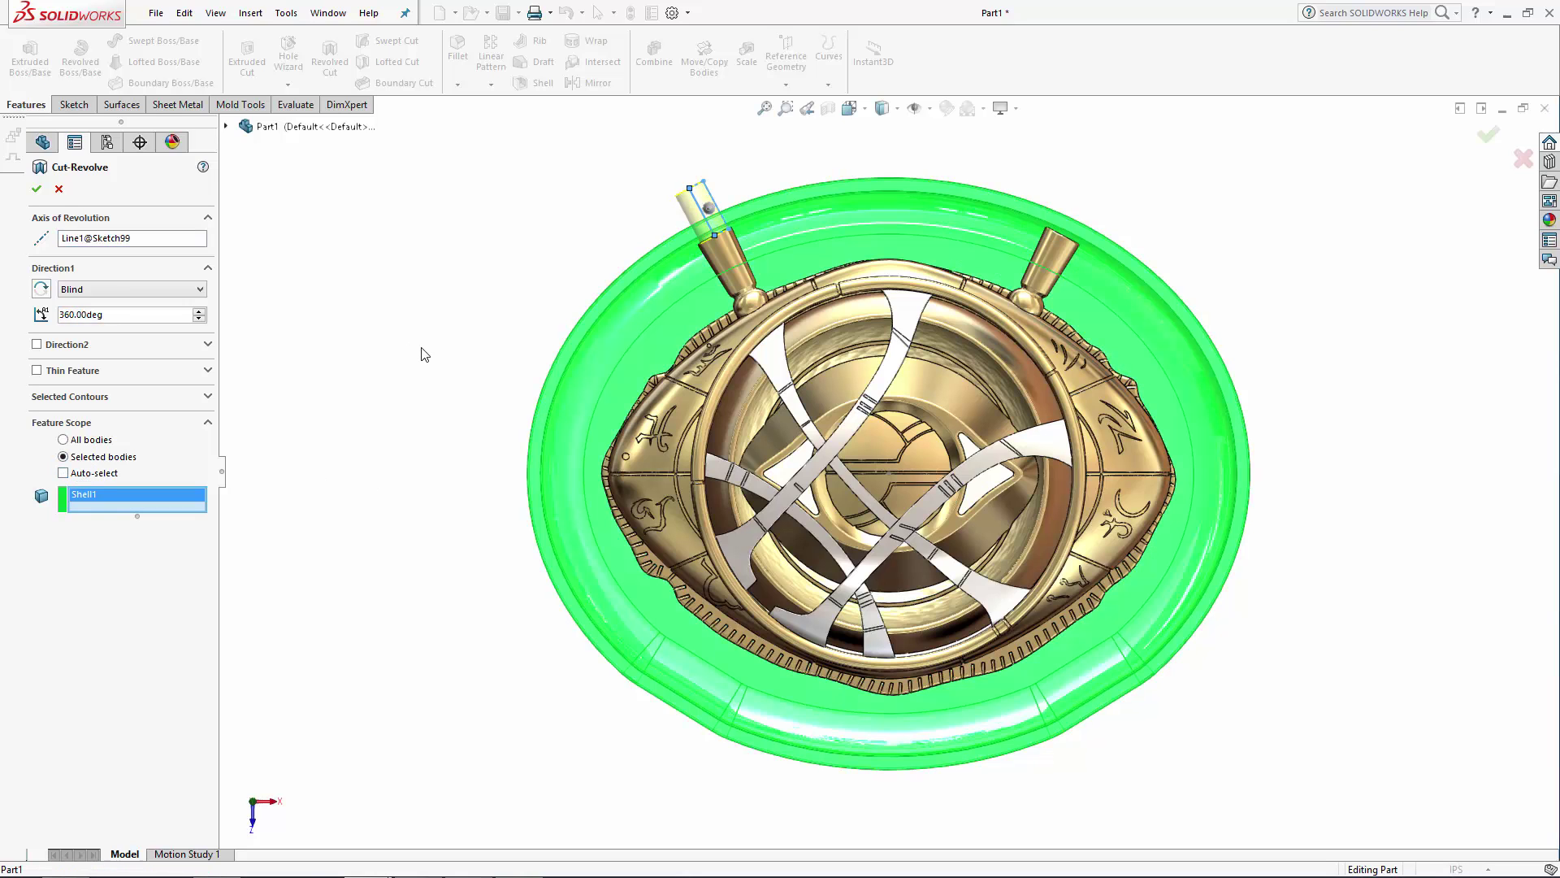
click(37, 190)
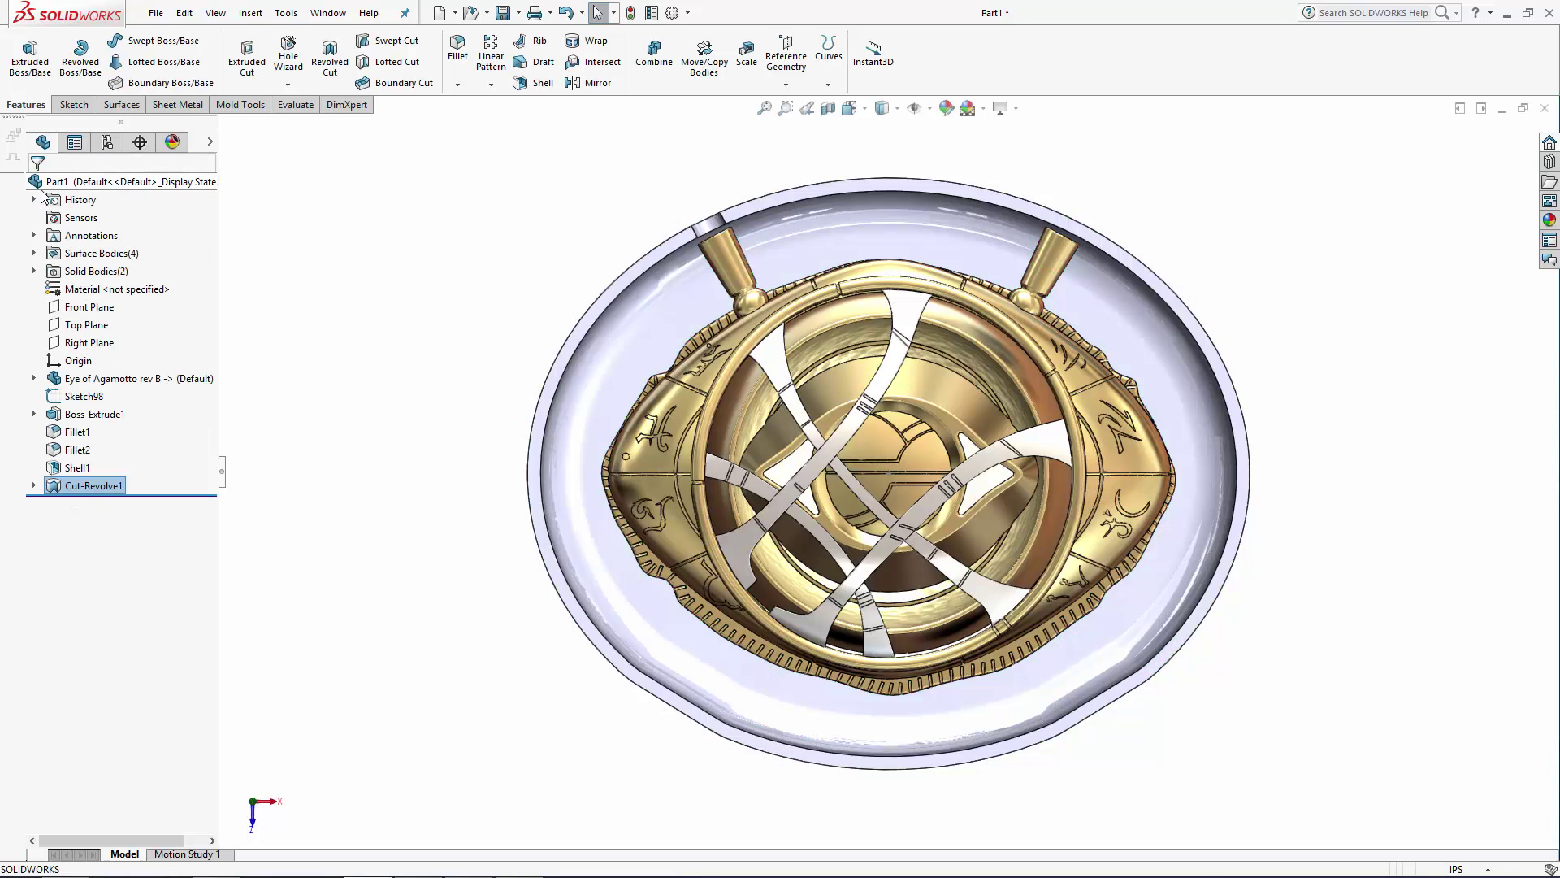
Step: Mirror Cut-Revolve1 about the Right Plane to create Mirror1
click(309, 243)
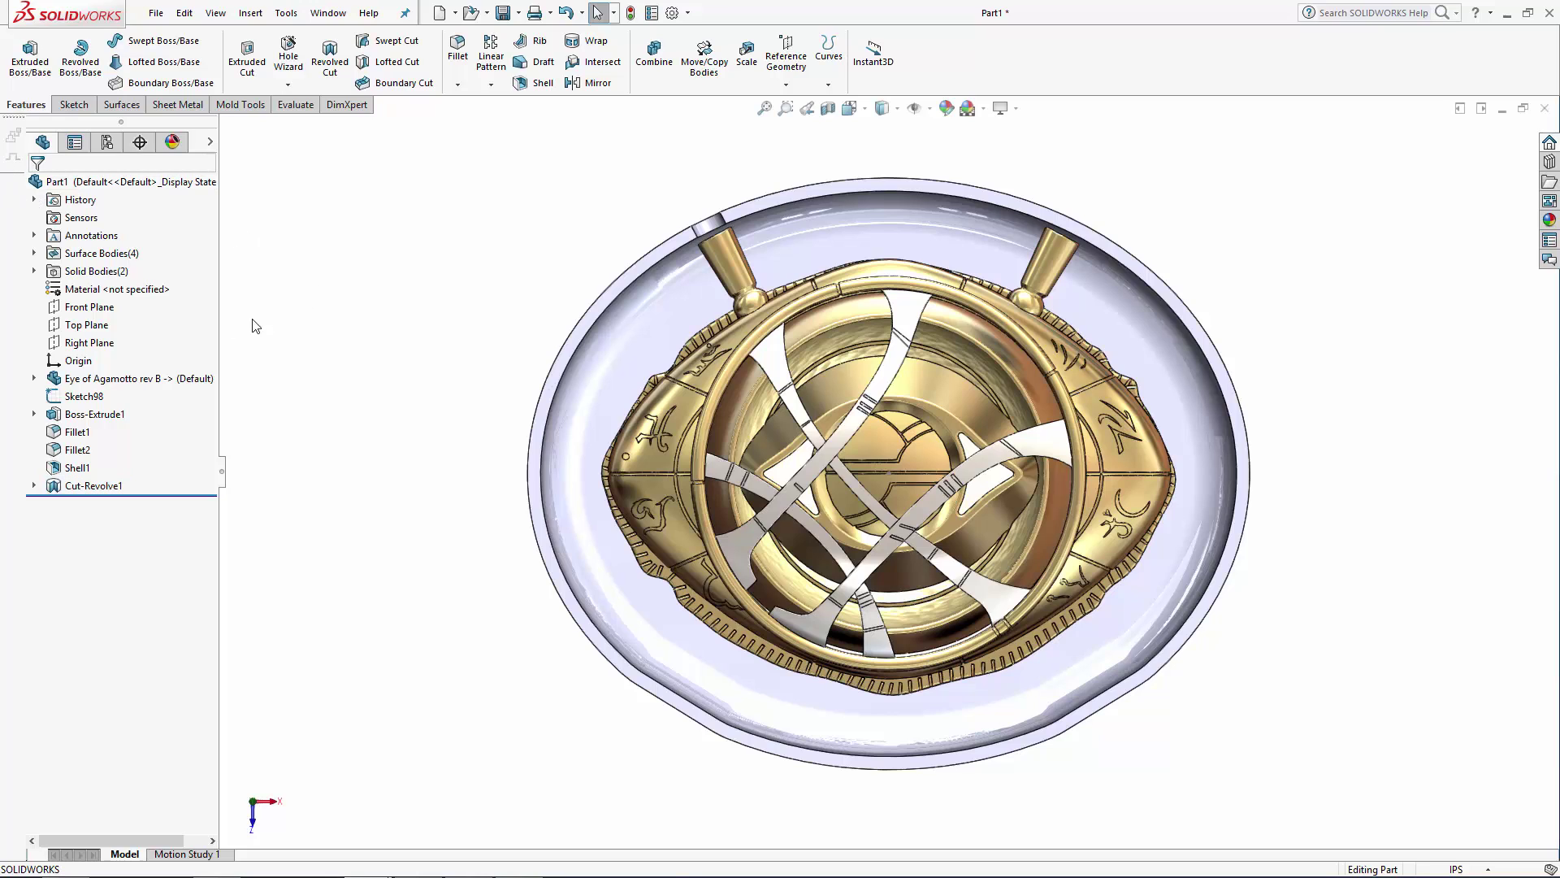
click(89, 342)
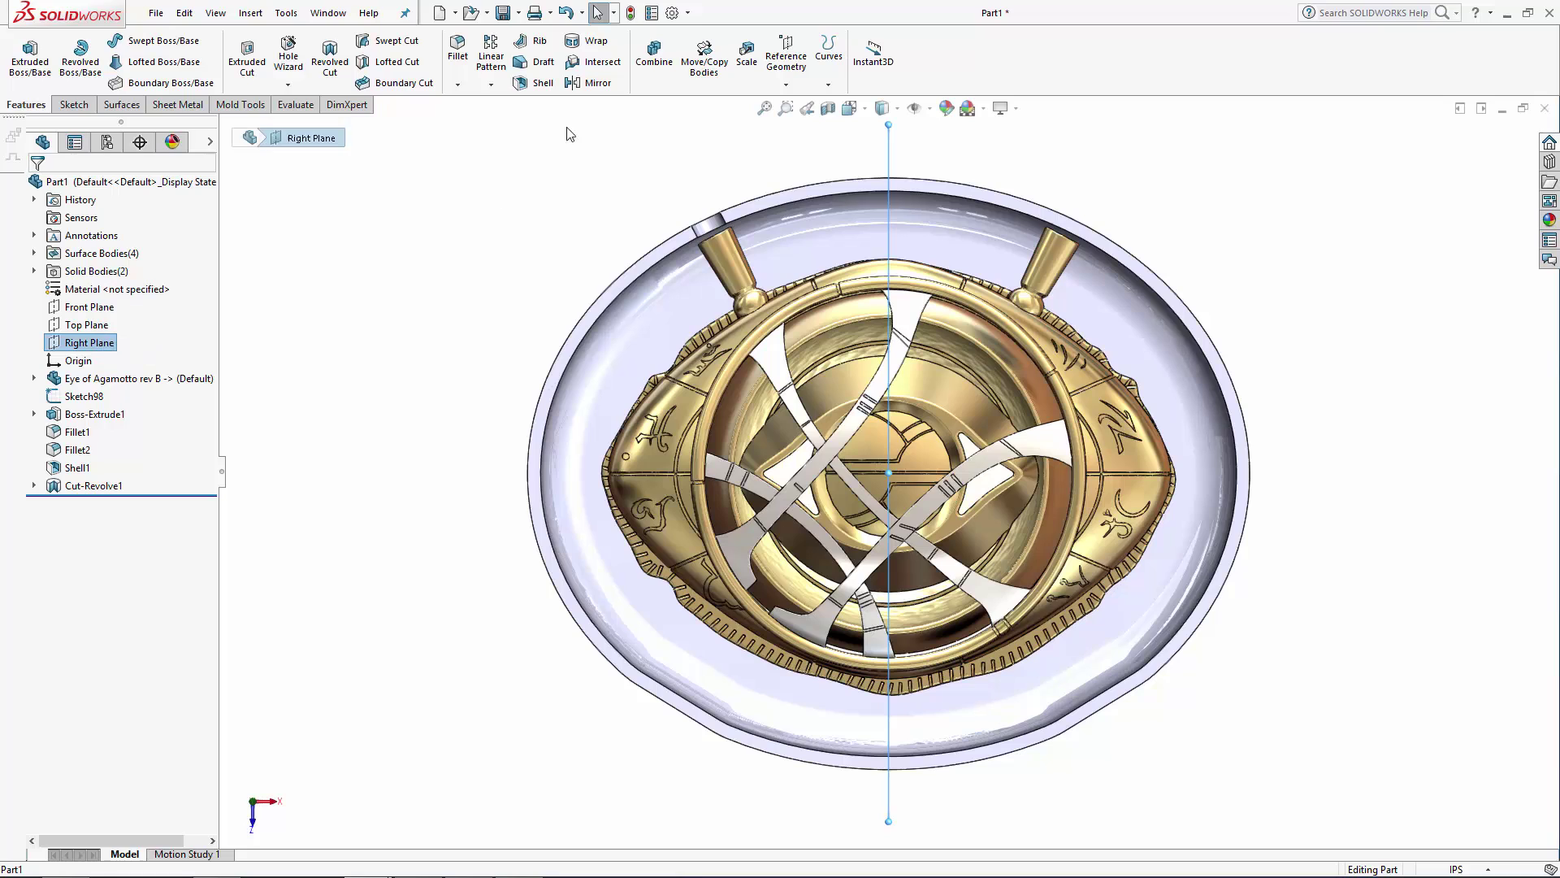
click(575, 84)
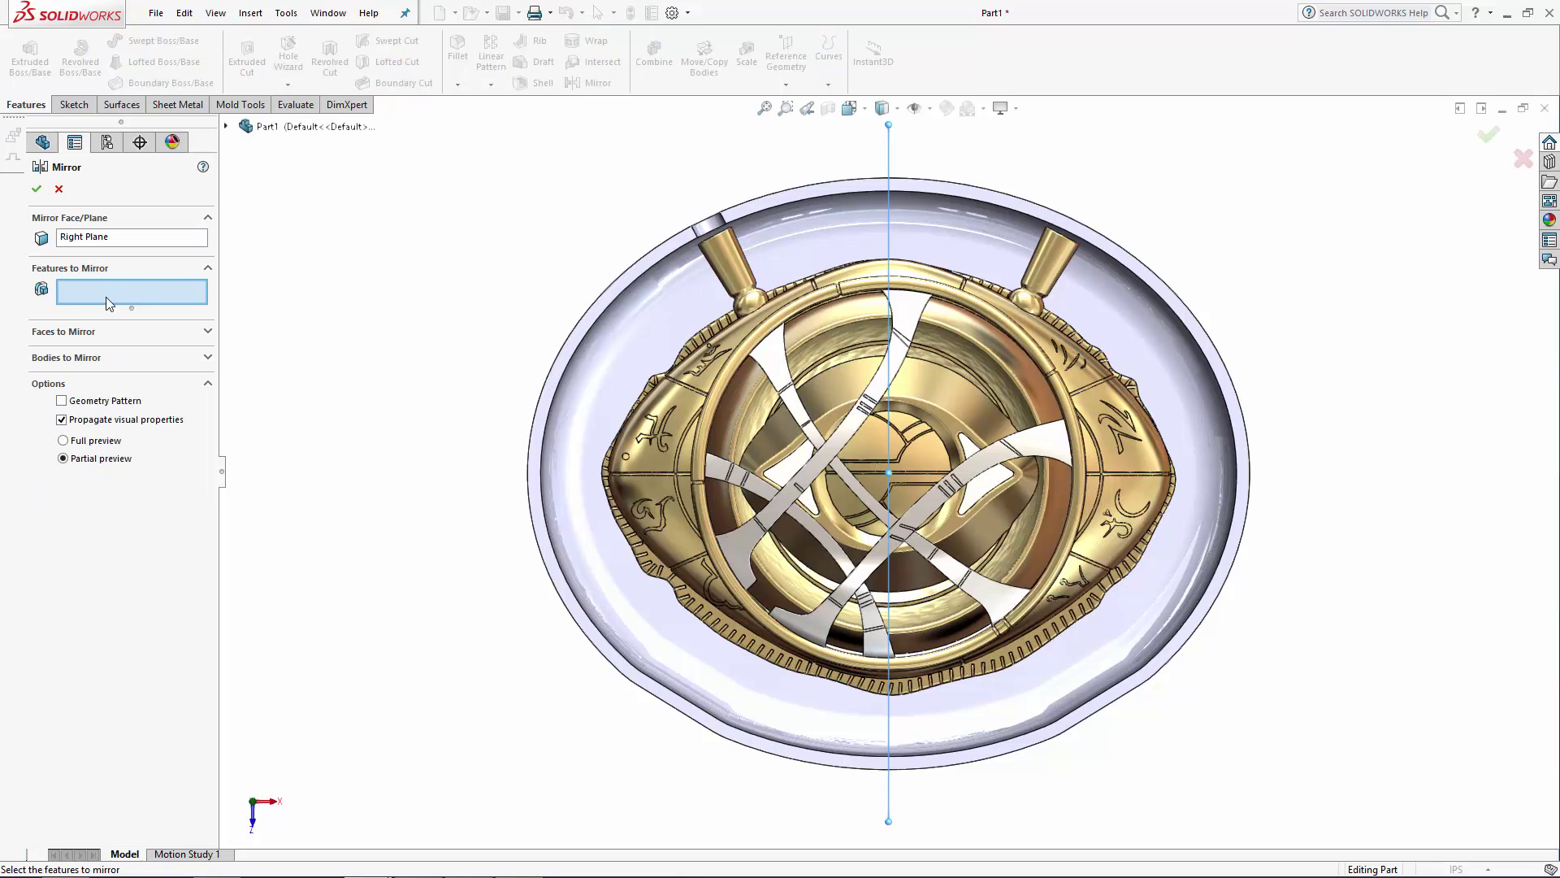
click(226, 126)
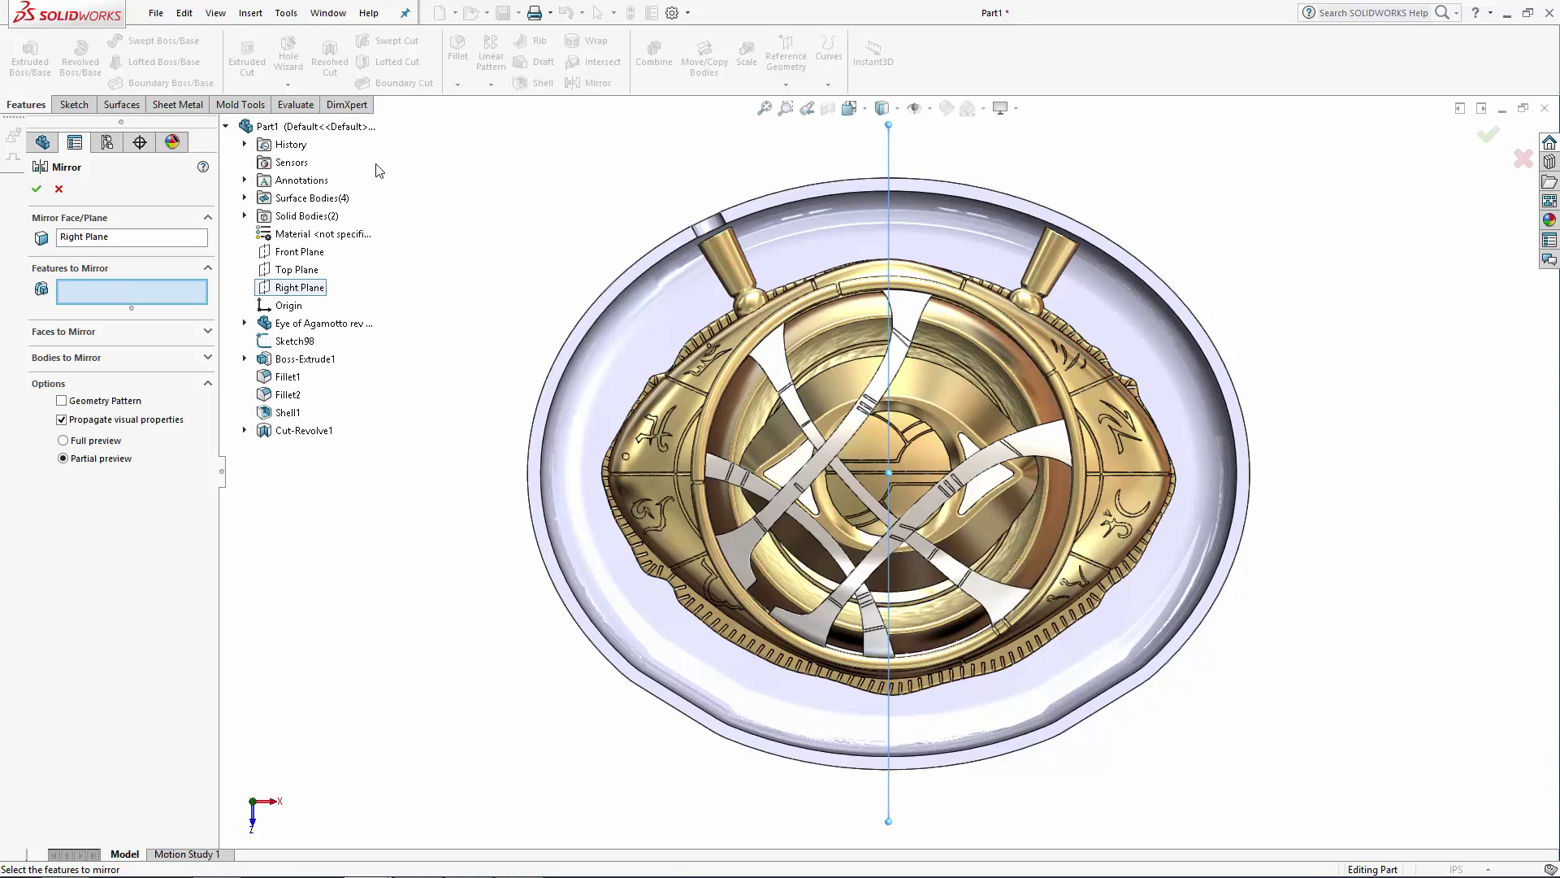
click(304, 430)
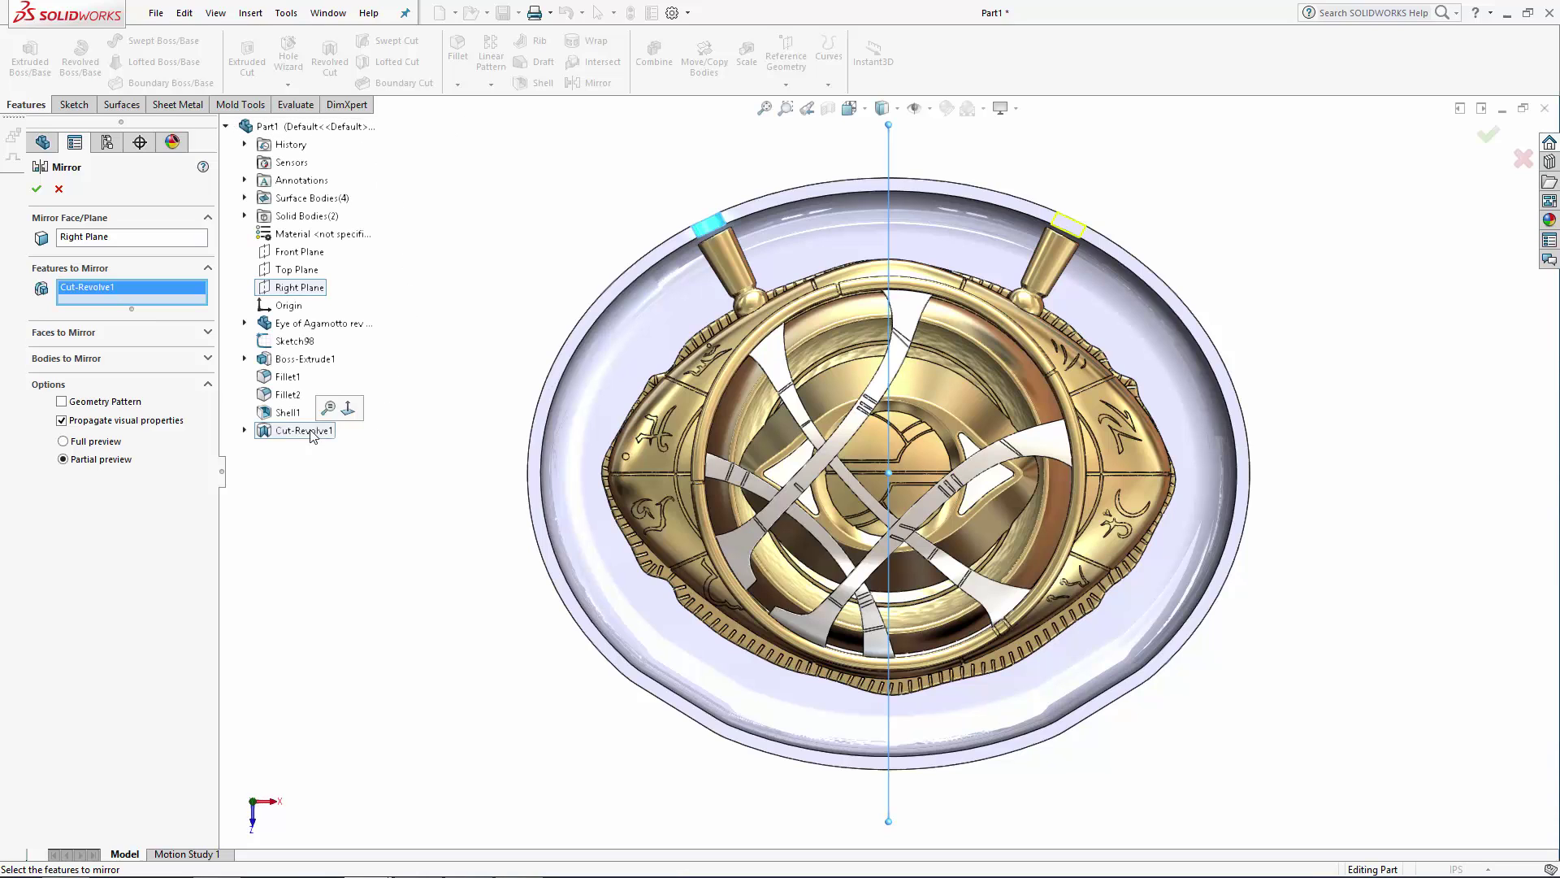
key(Return)
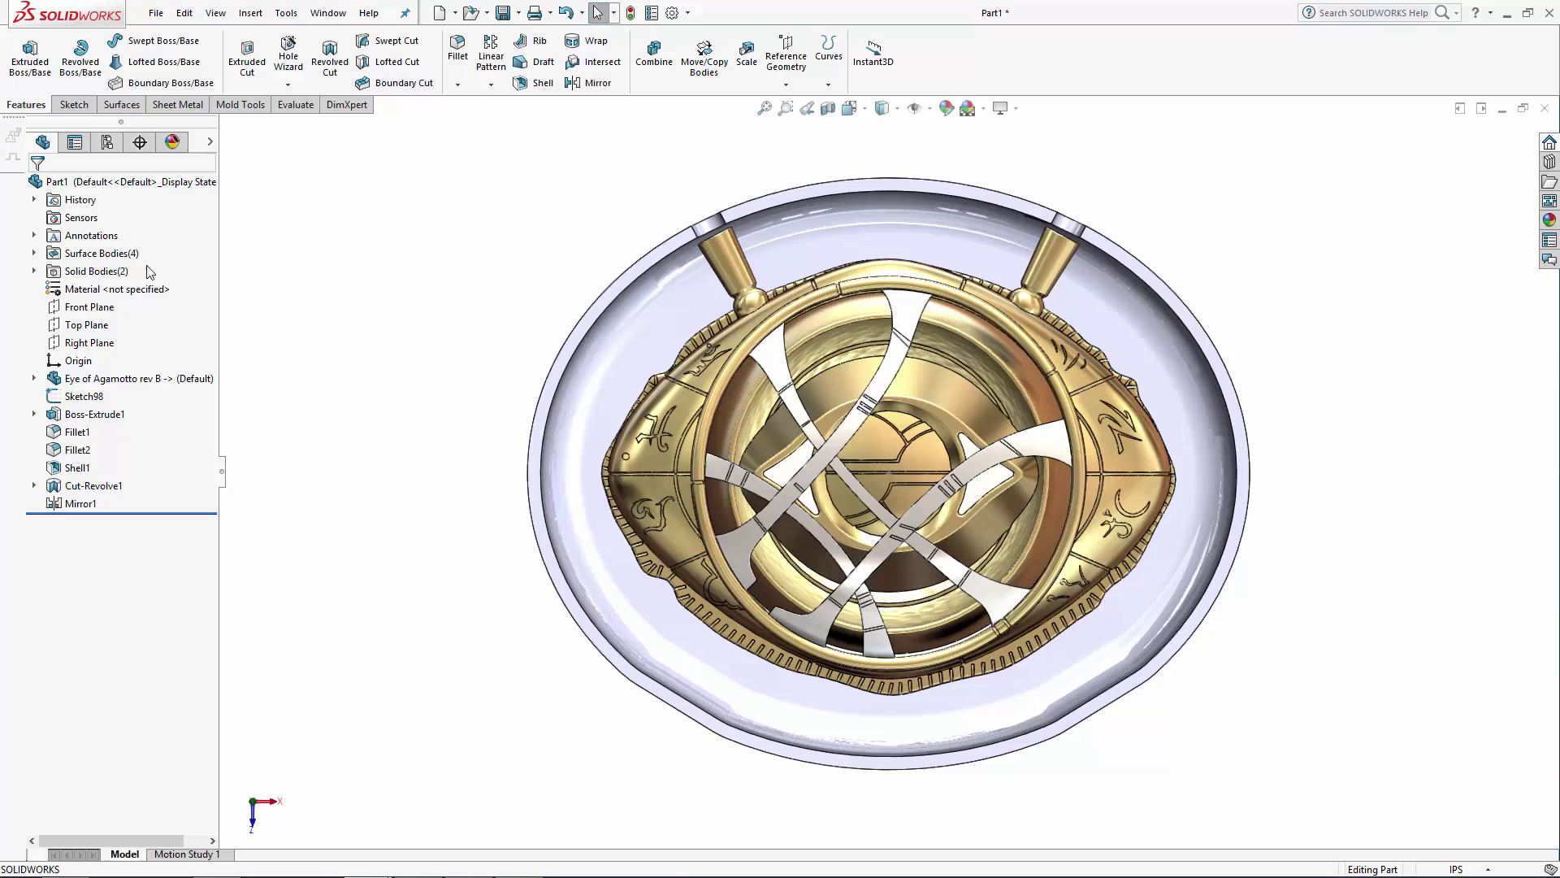
Step: Hide the Mirror1 enclosure body and orbit to view the model from below
click(35, 272)
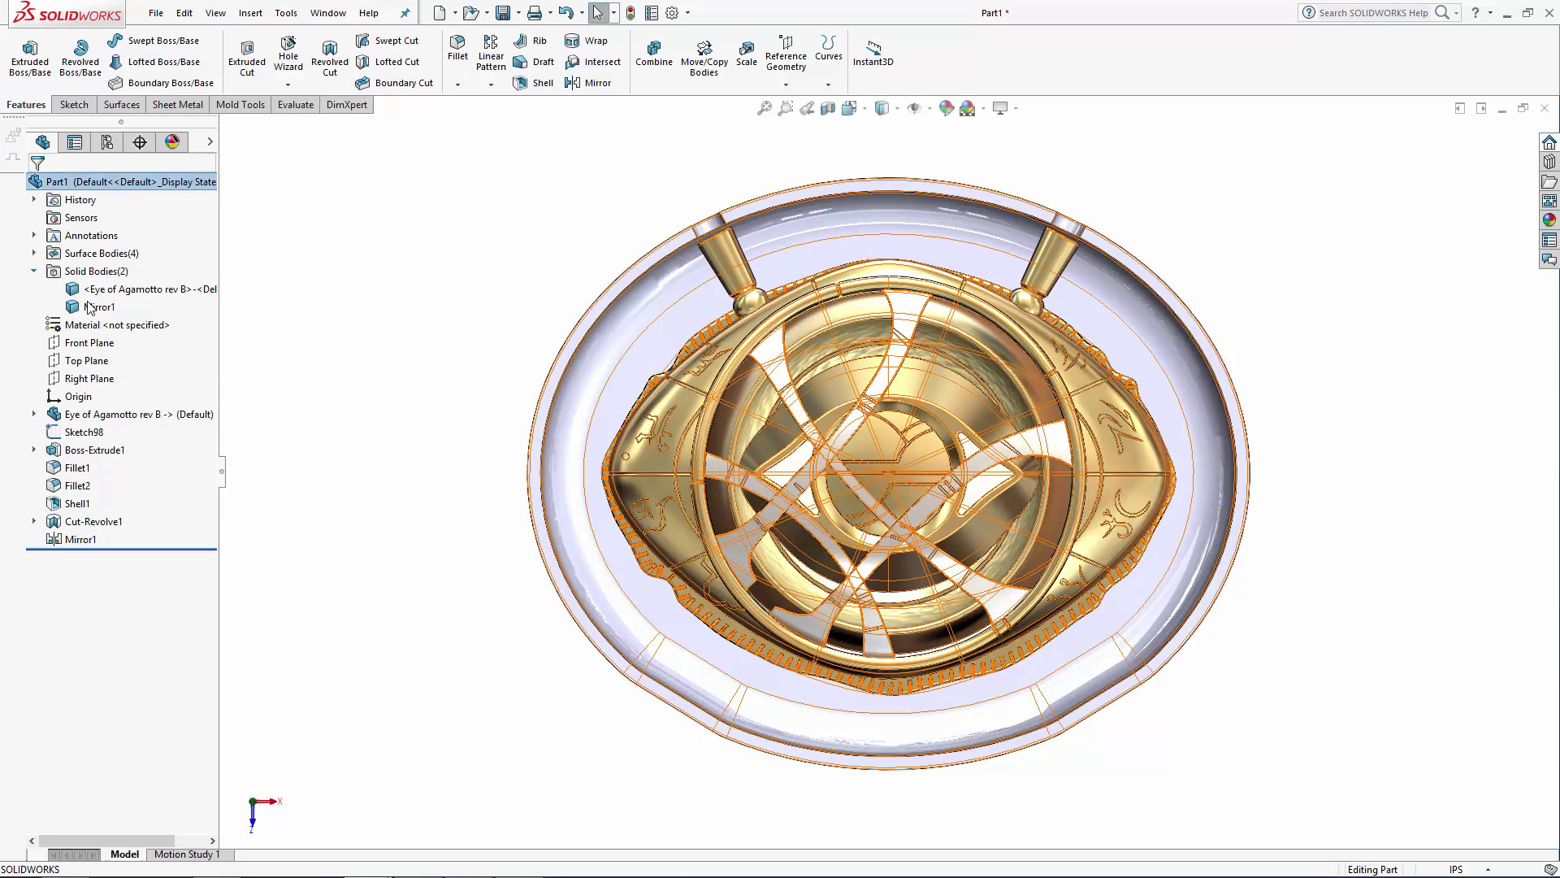
click(91, 307)
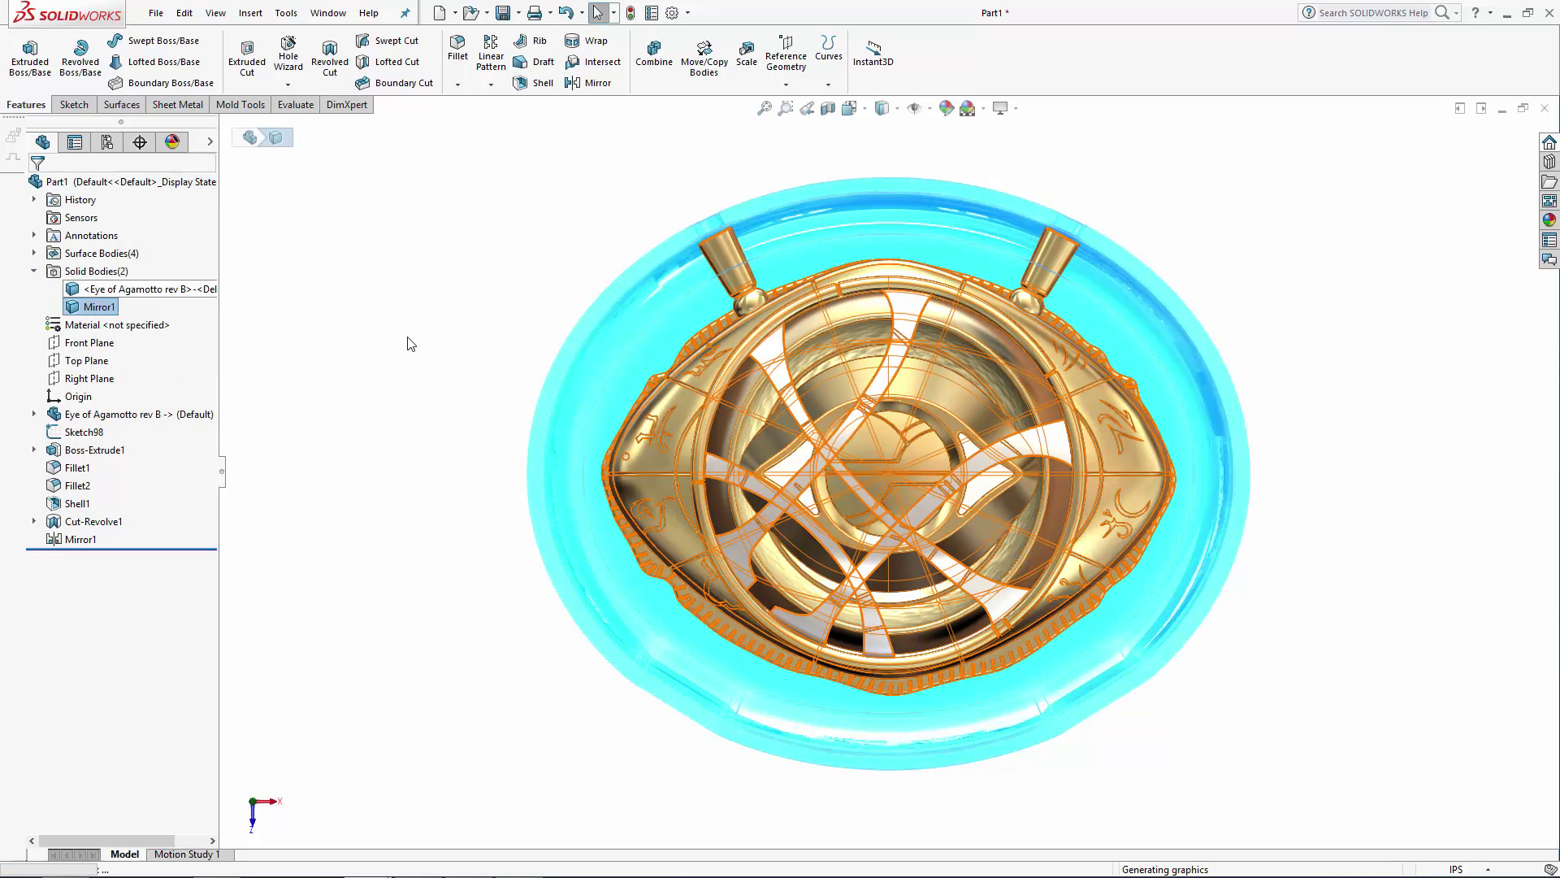
key(Tab)
middle_drag(463, 540, 783, 154)
Step: Create Plane1 offset 0.015in from the groove face of the Eye of Agamotto body
click(794, 59)
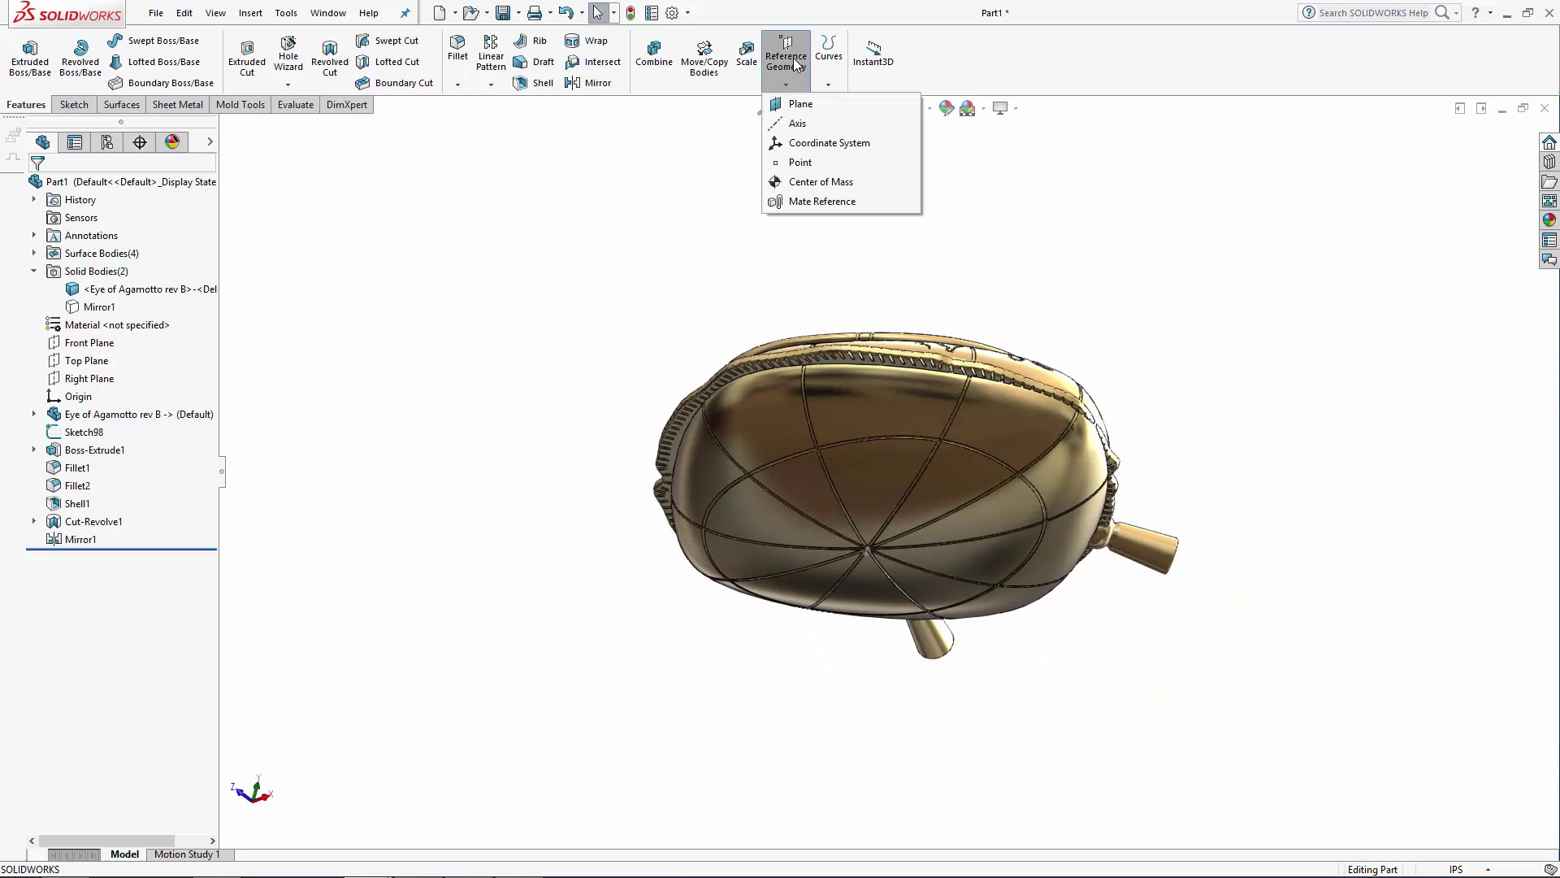
click(801, 104)
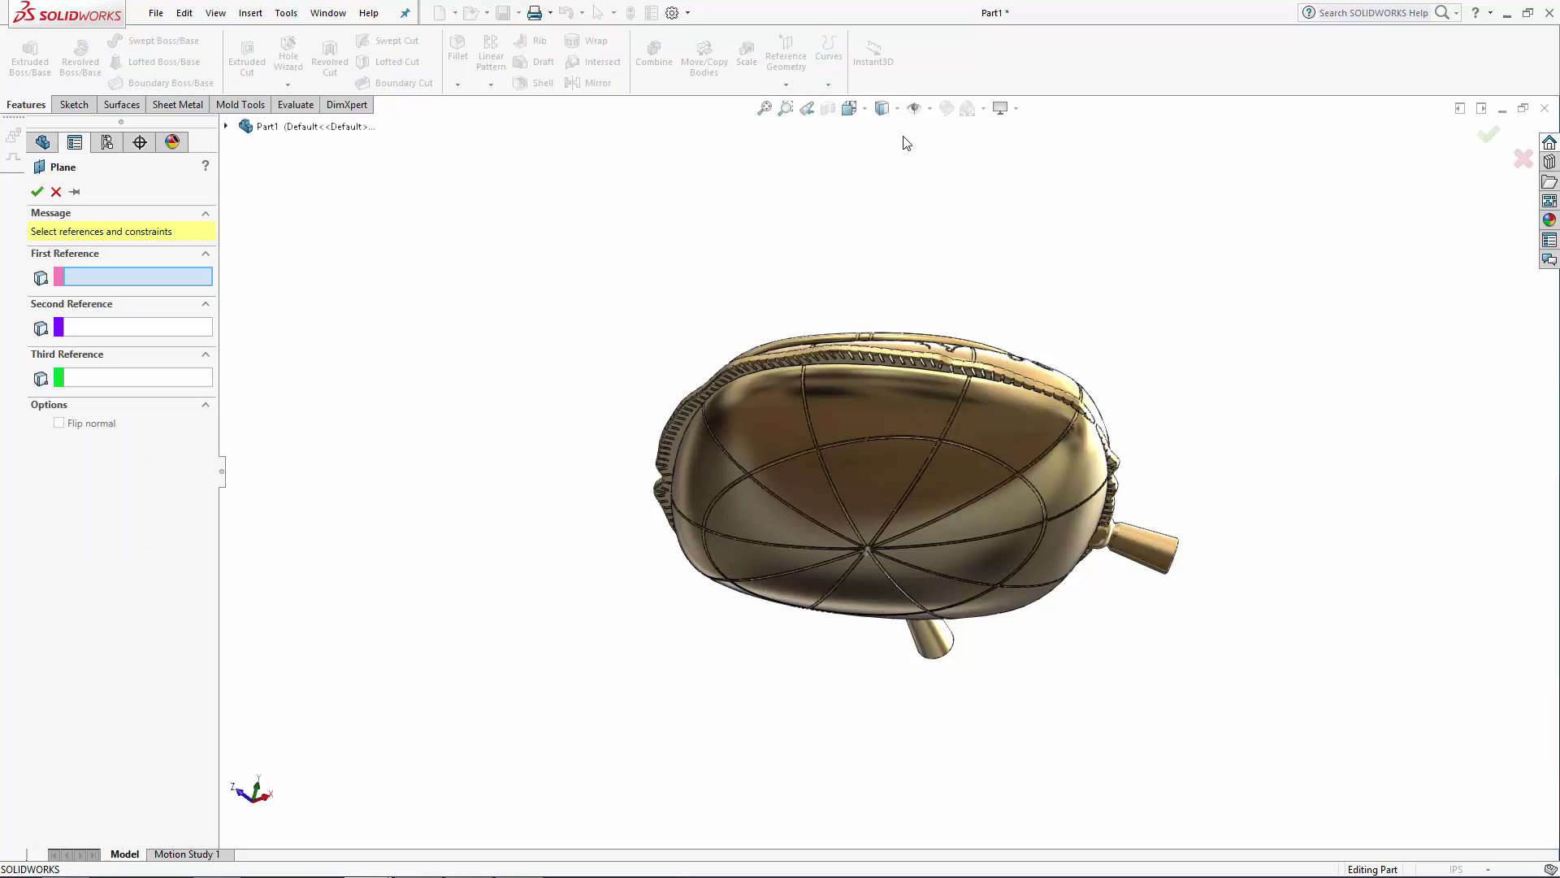
scroll(784, 406, down, 6)
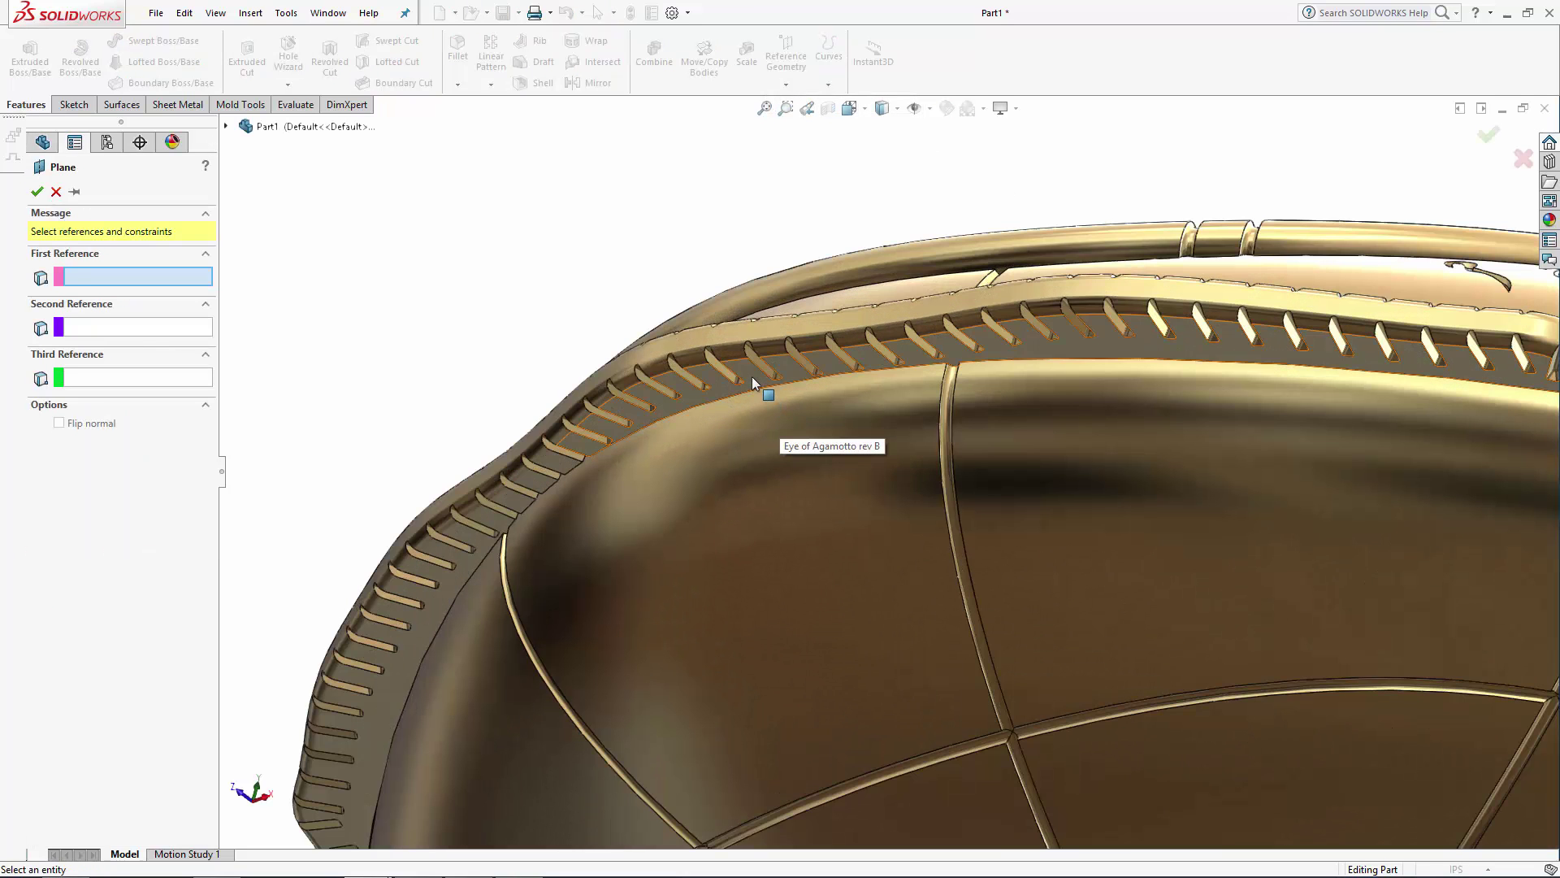
click(753, 377)
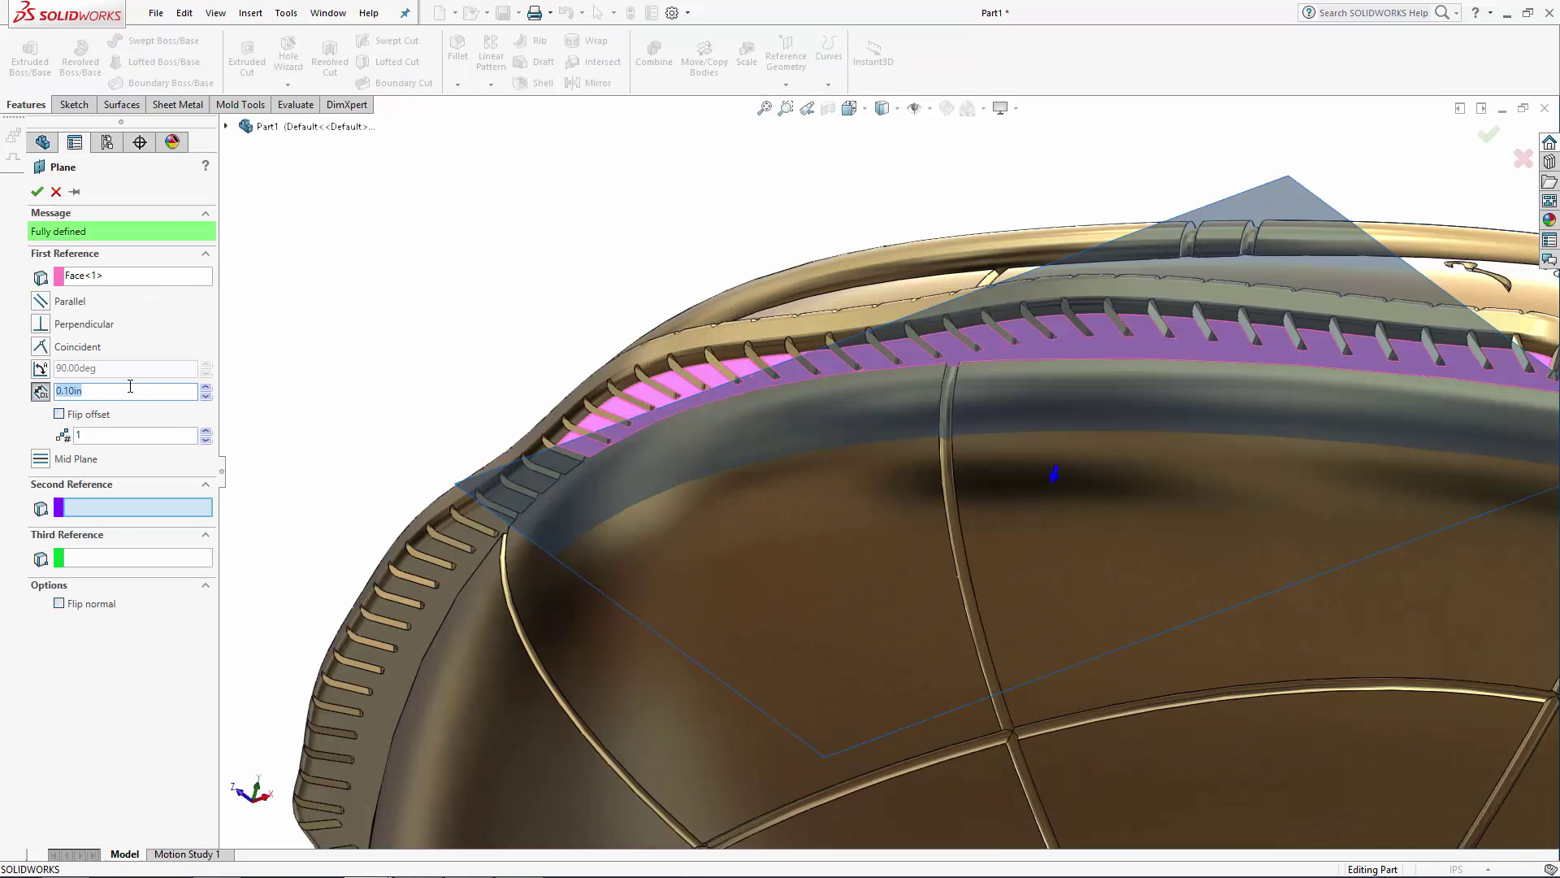
text(0.015)
key(Return)
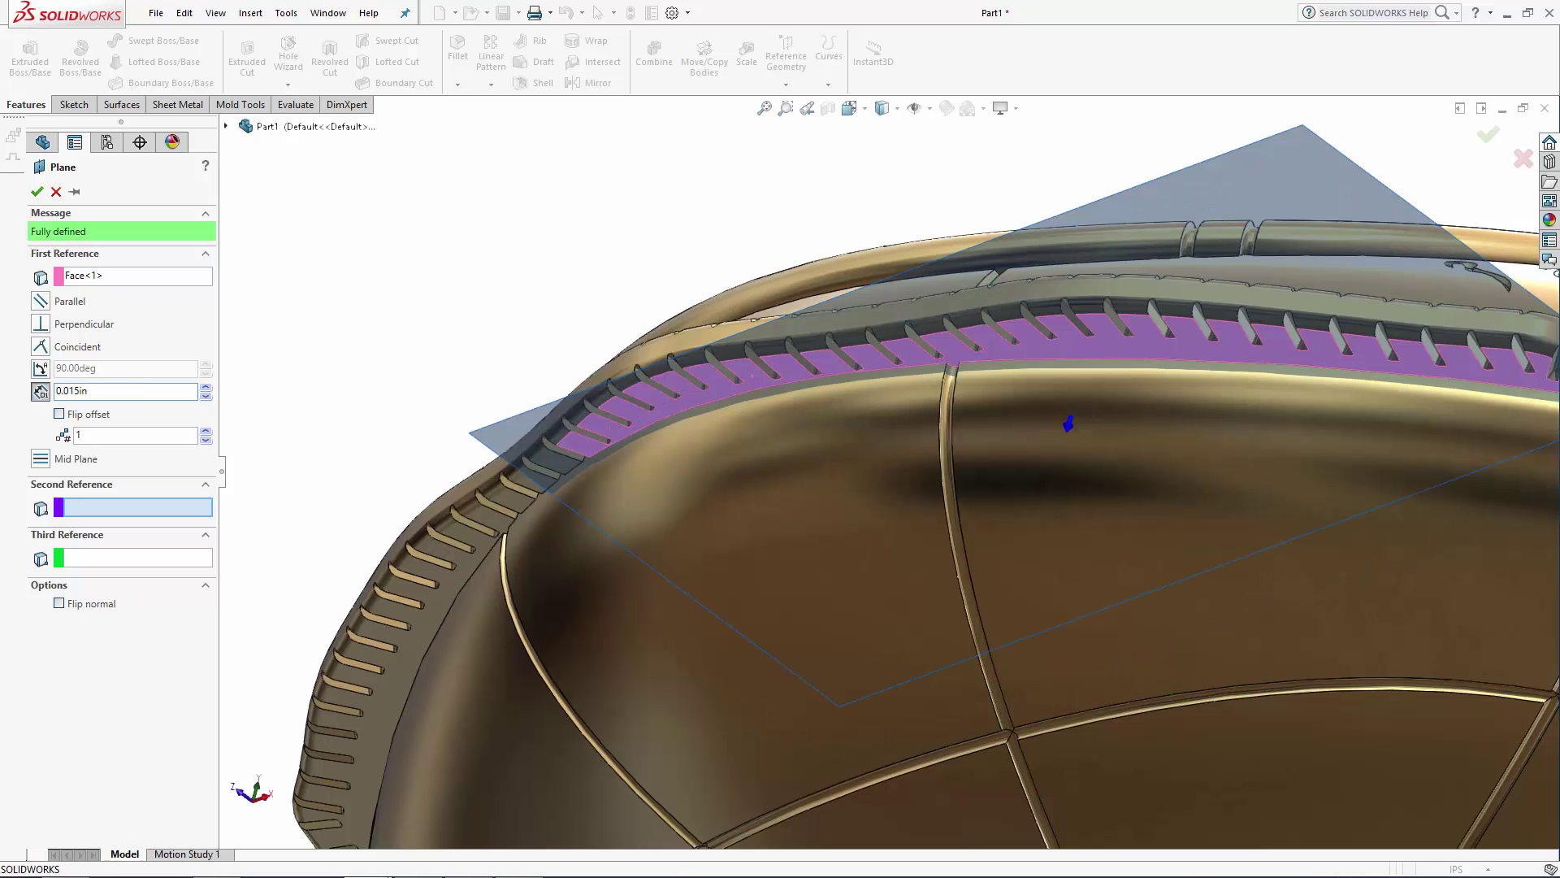
click(36, 192)
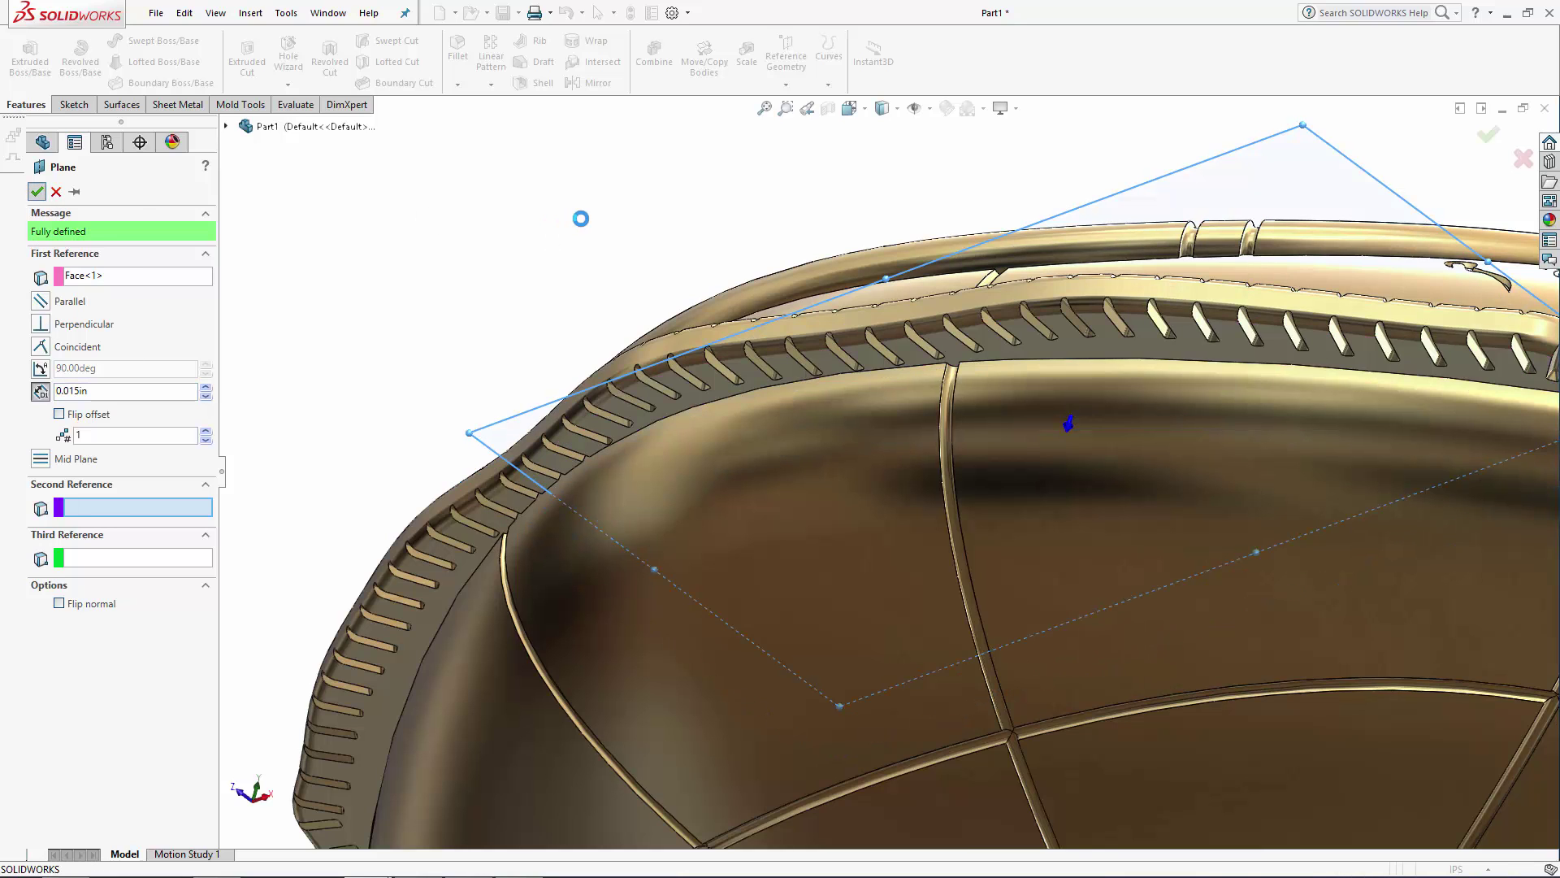
key(f)
middle_drag(602, 254, 654, 475)
Step: Hide the Eye of Agamotto body and show the Mirror1 enclosure body again
click(195, 291)
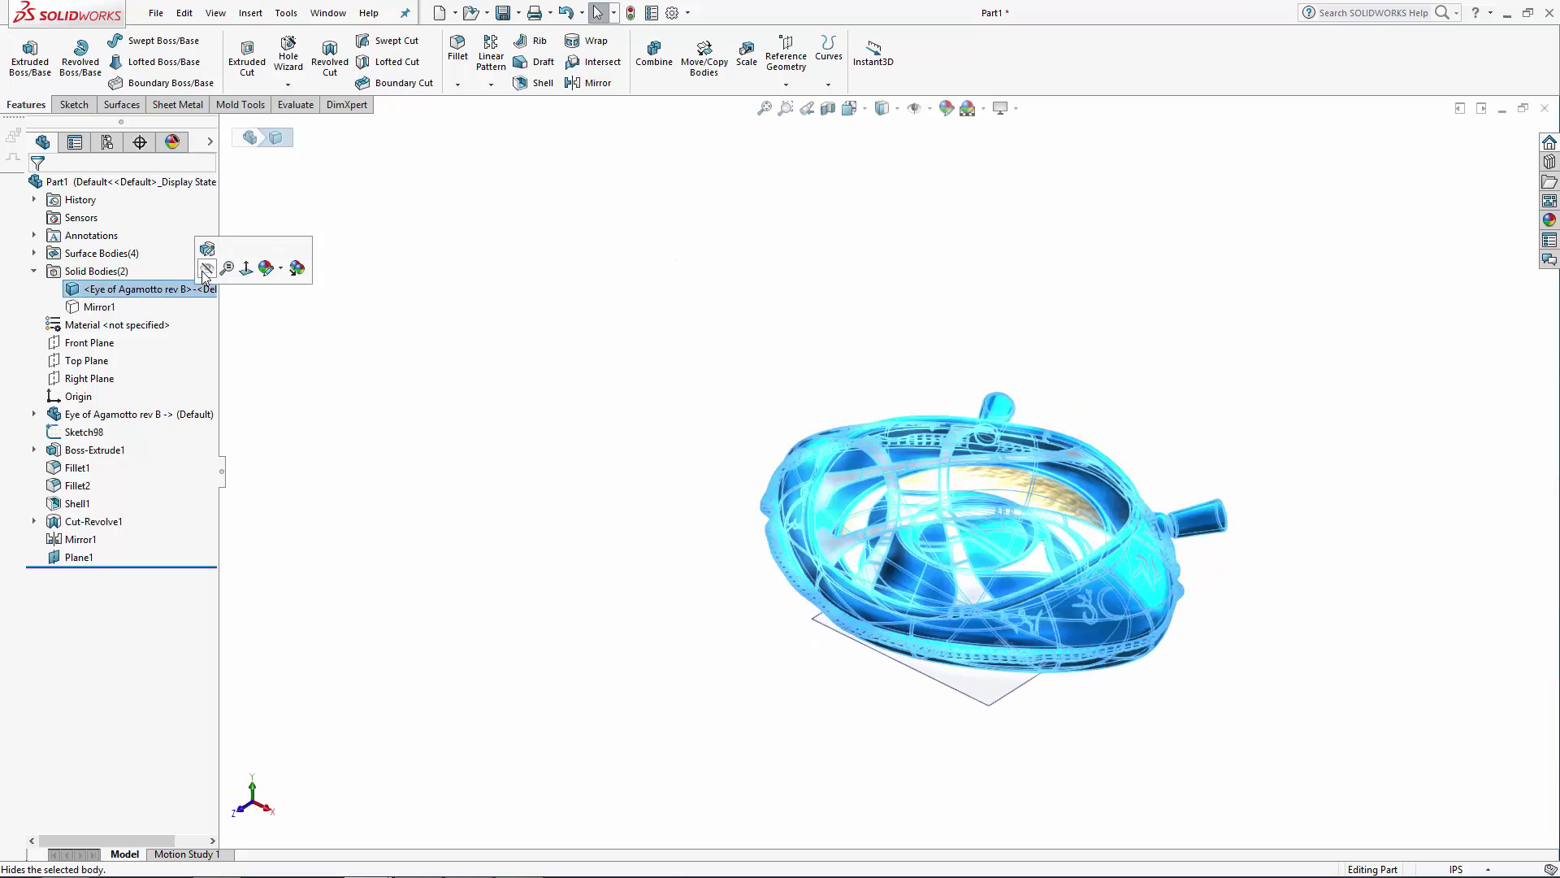
click(98, 307)
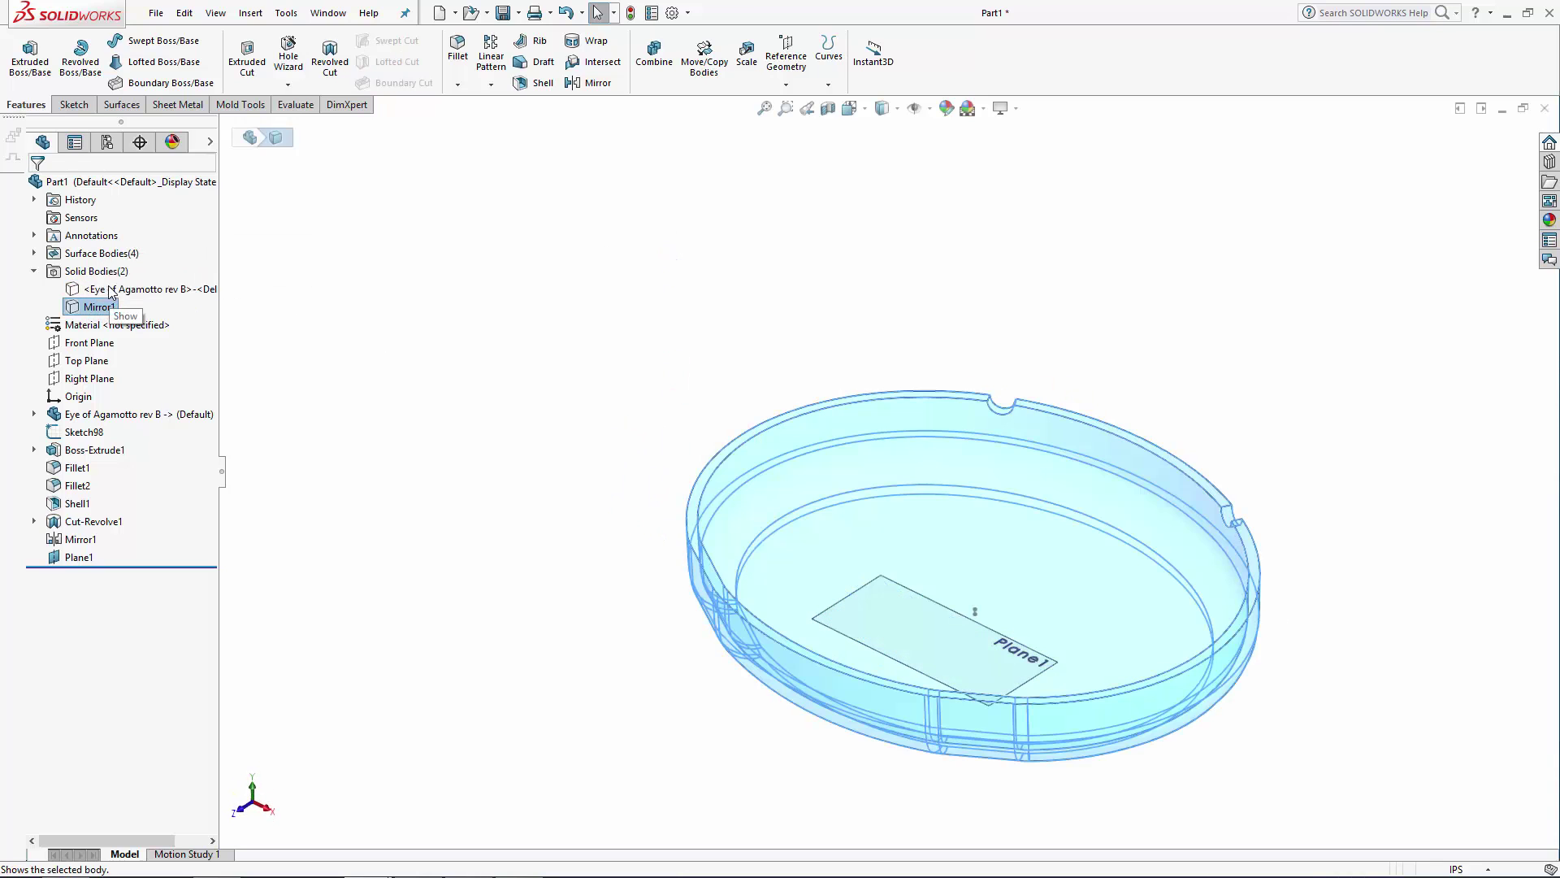
click(113, 261)
Step: Enlarge Plane1 both ways so it extends past the whole tray
click(874, 597)
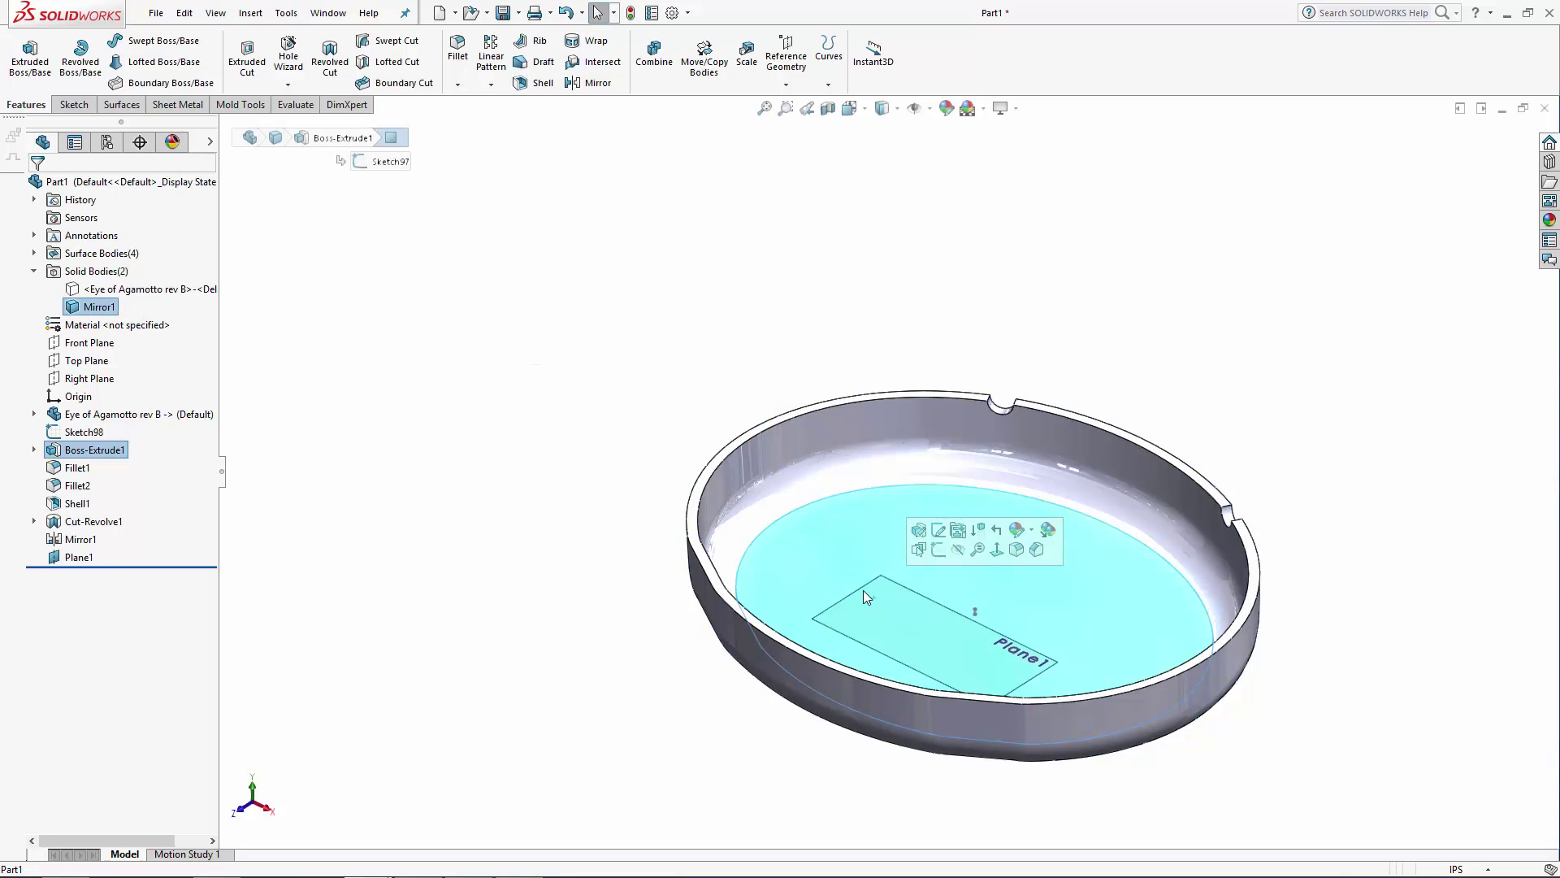
click(866, 597)
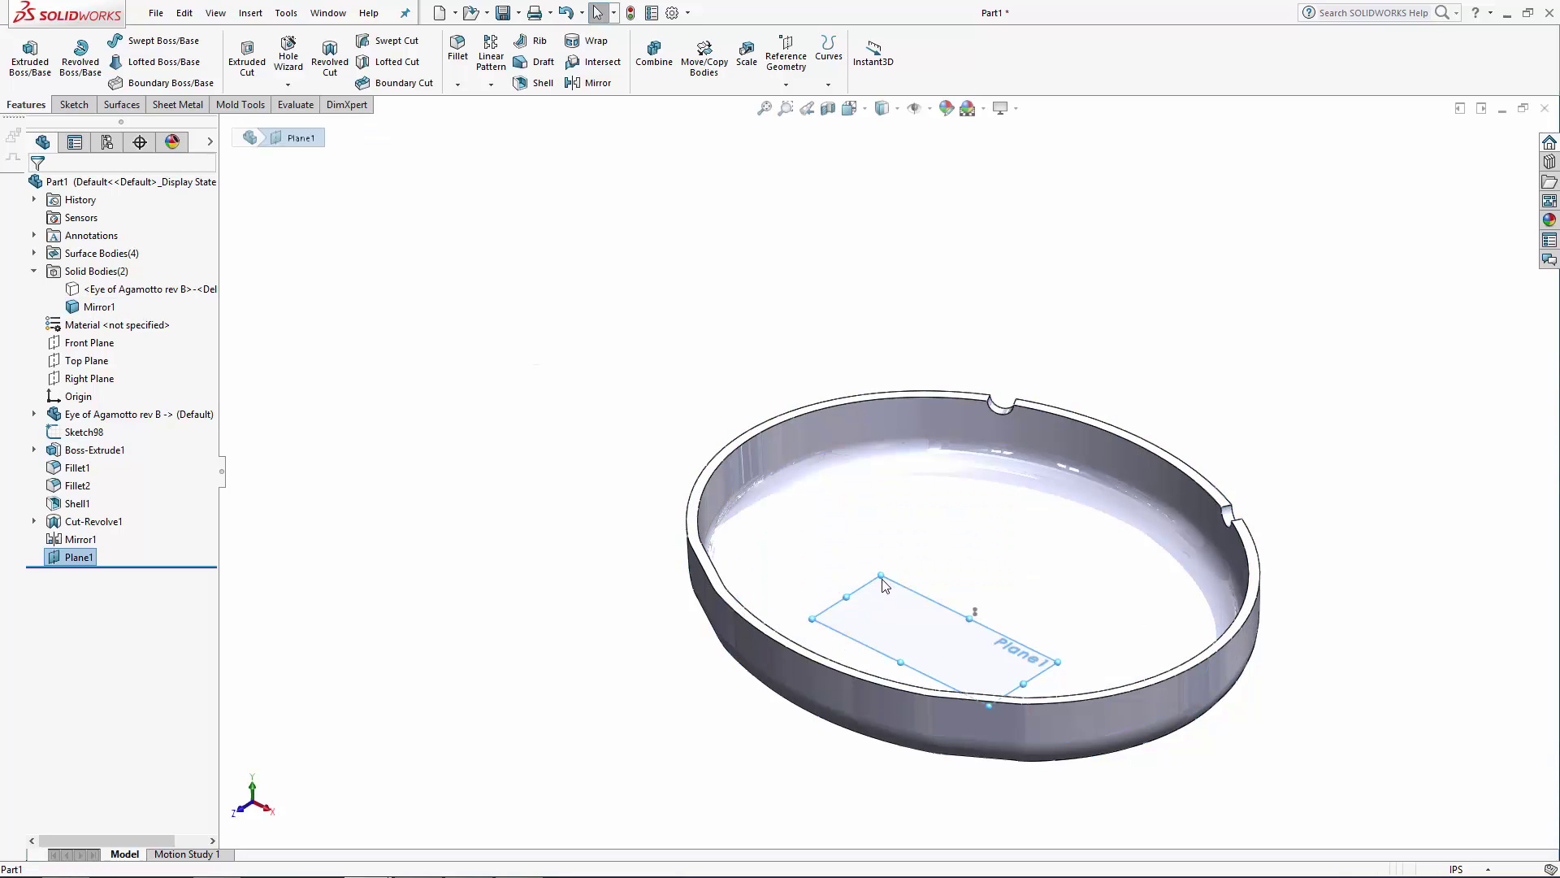
drag(882, 577, 787, 293)
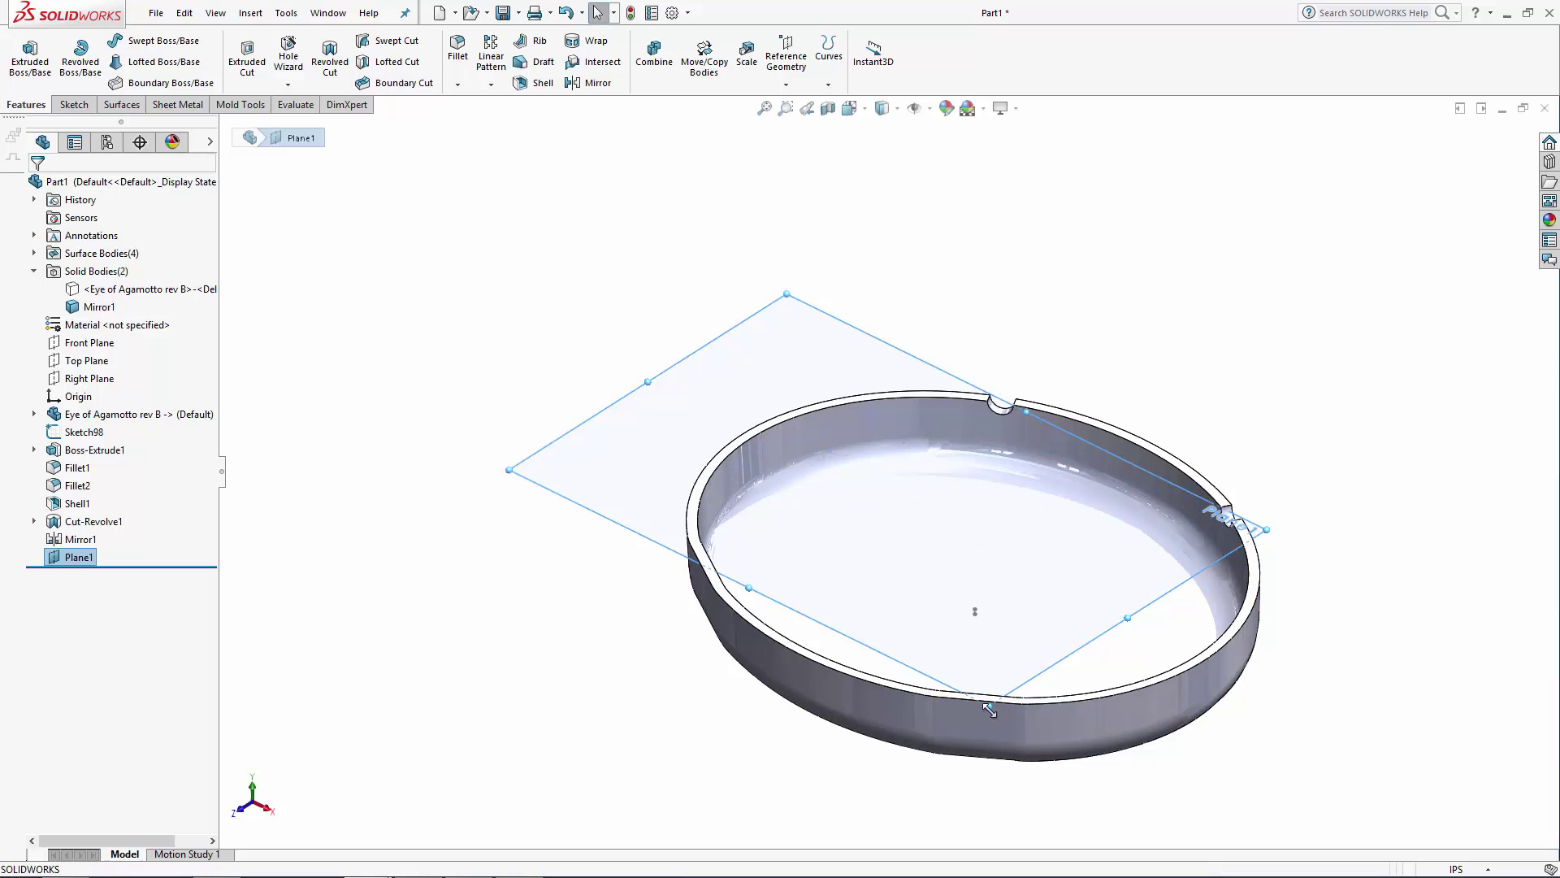
drag(1000, 719, 1140, 843)
click(468, 600)
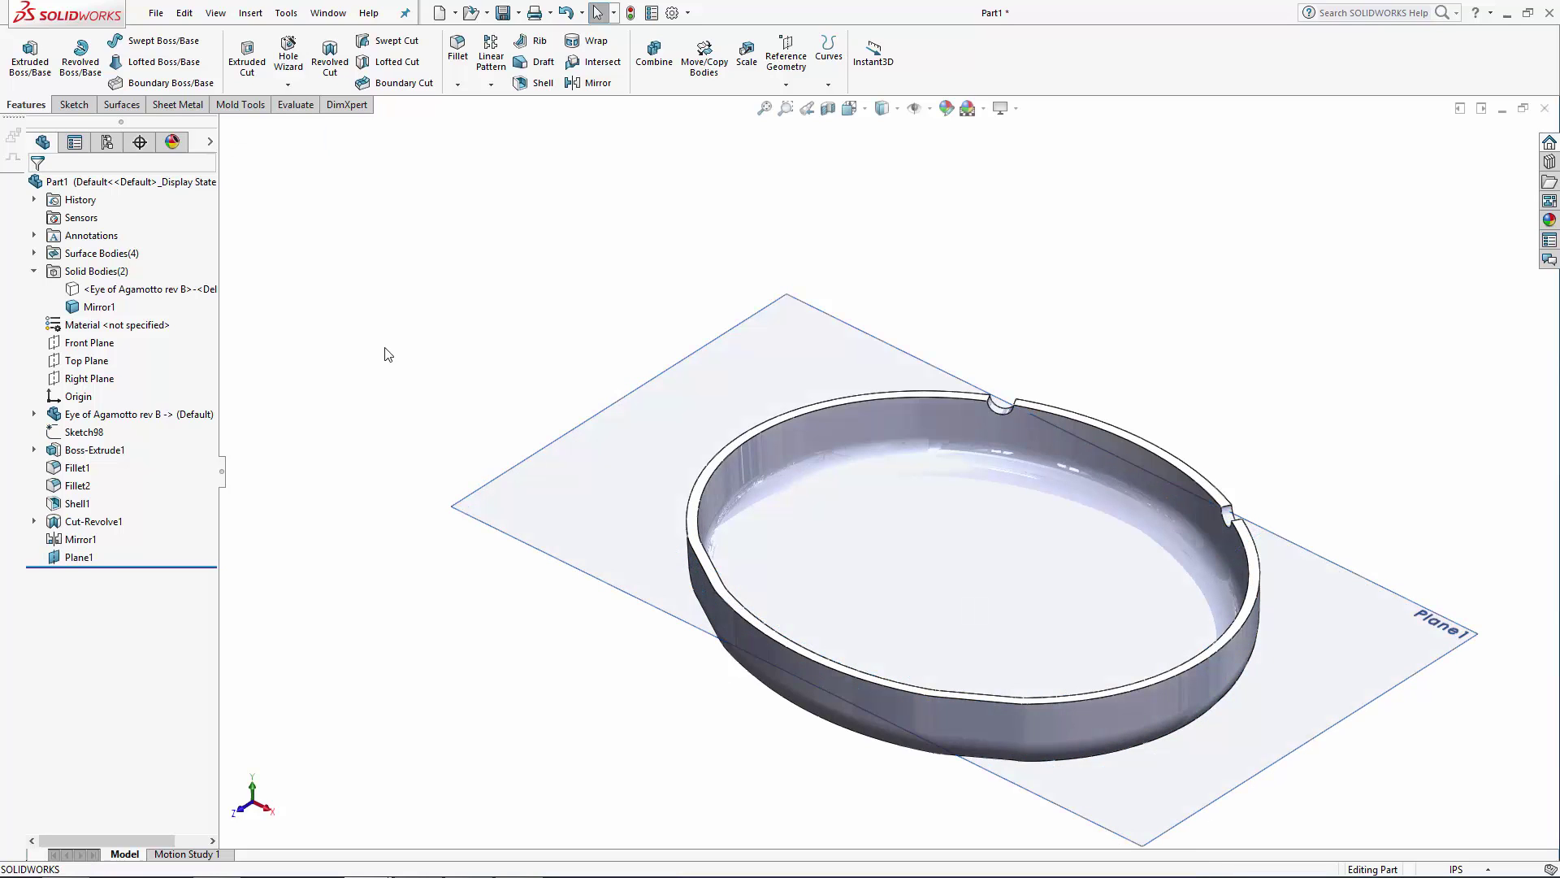
Step: Start a sketch on Plane1 and view it face-on from the other side
click(602, 447)
click(617, 397)
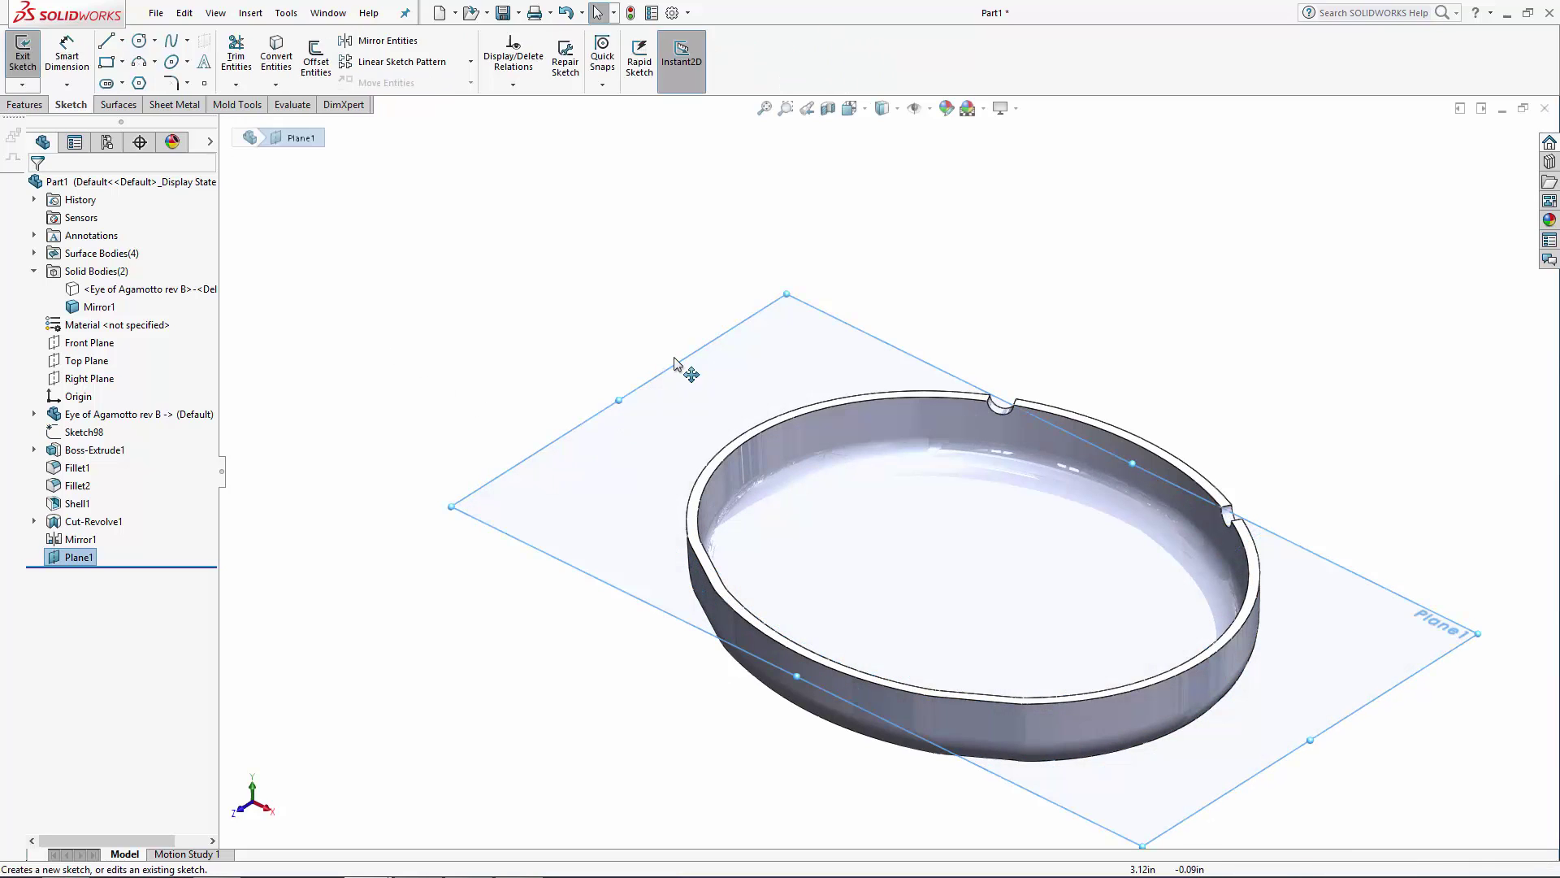
click(853, 111)
click(942, 200)
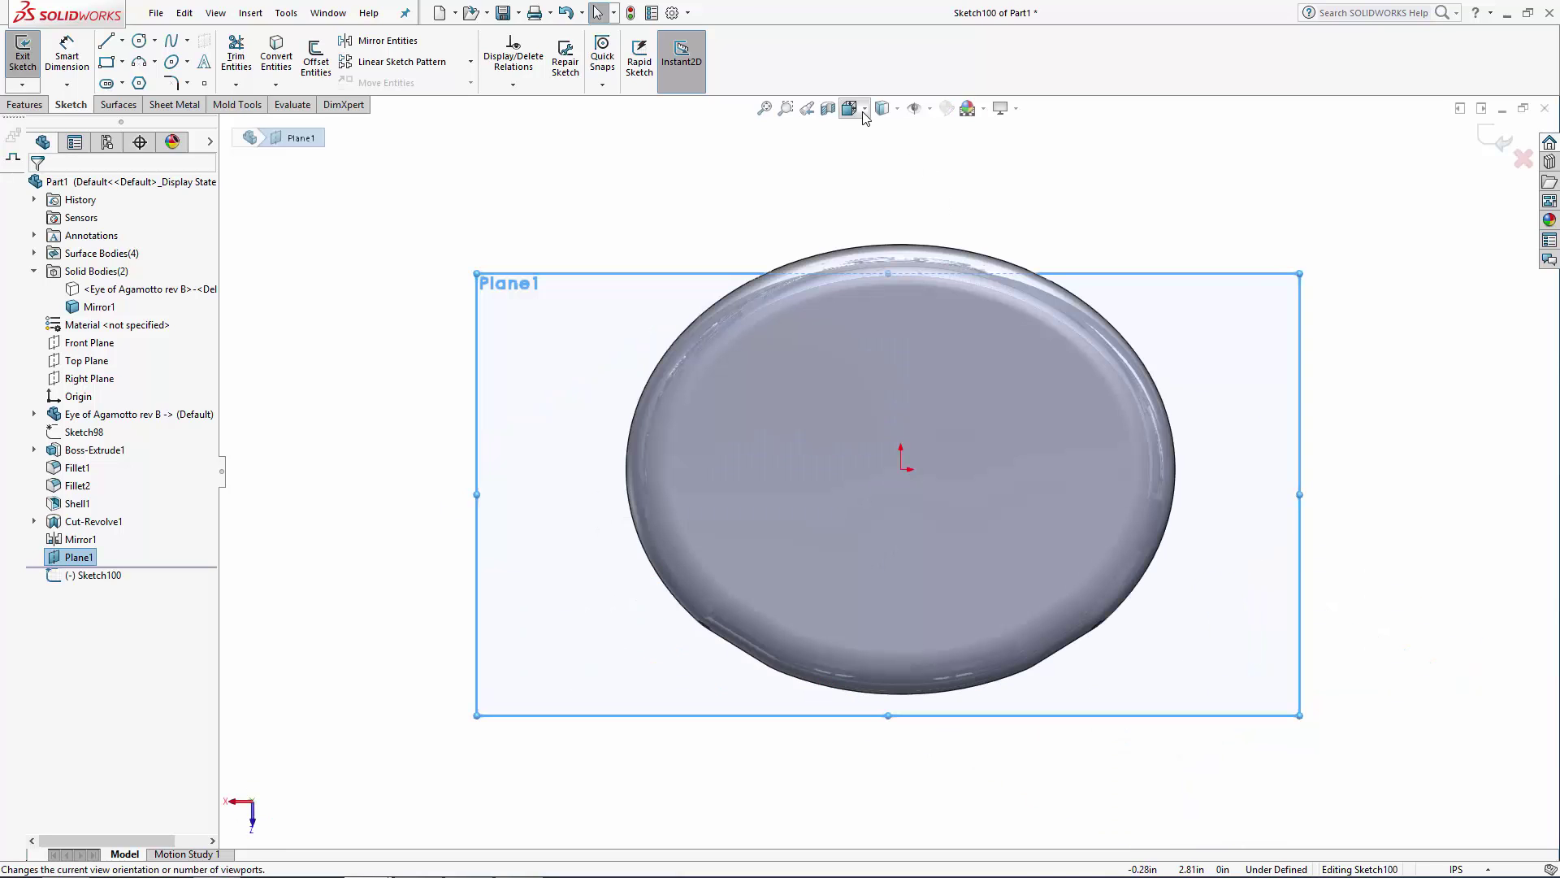
click(851, 108)
click(942, 200)
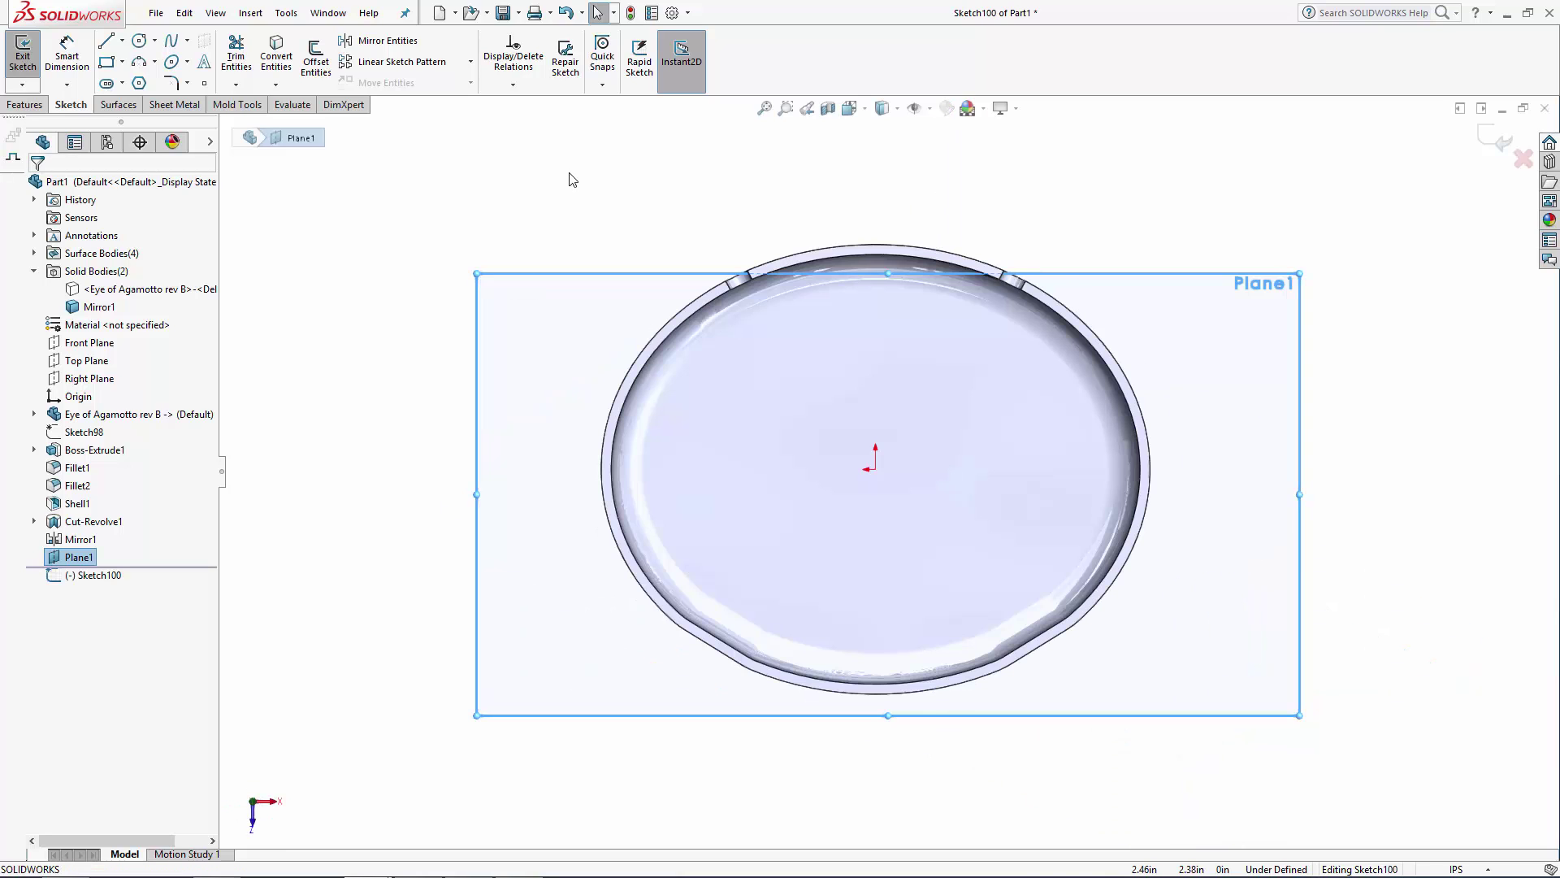
Step: Draw vertical and horizontal centre lines crossing the oval at the origin
click(109, 43)
scroll(863, 293, down, 5)
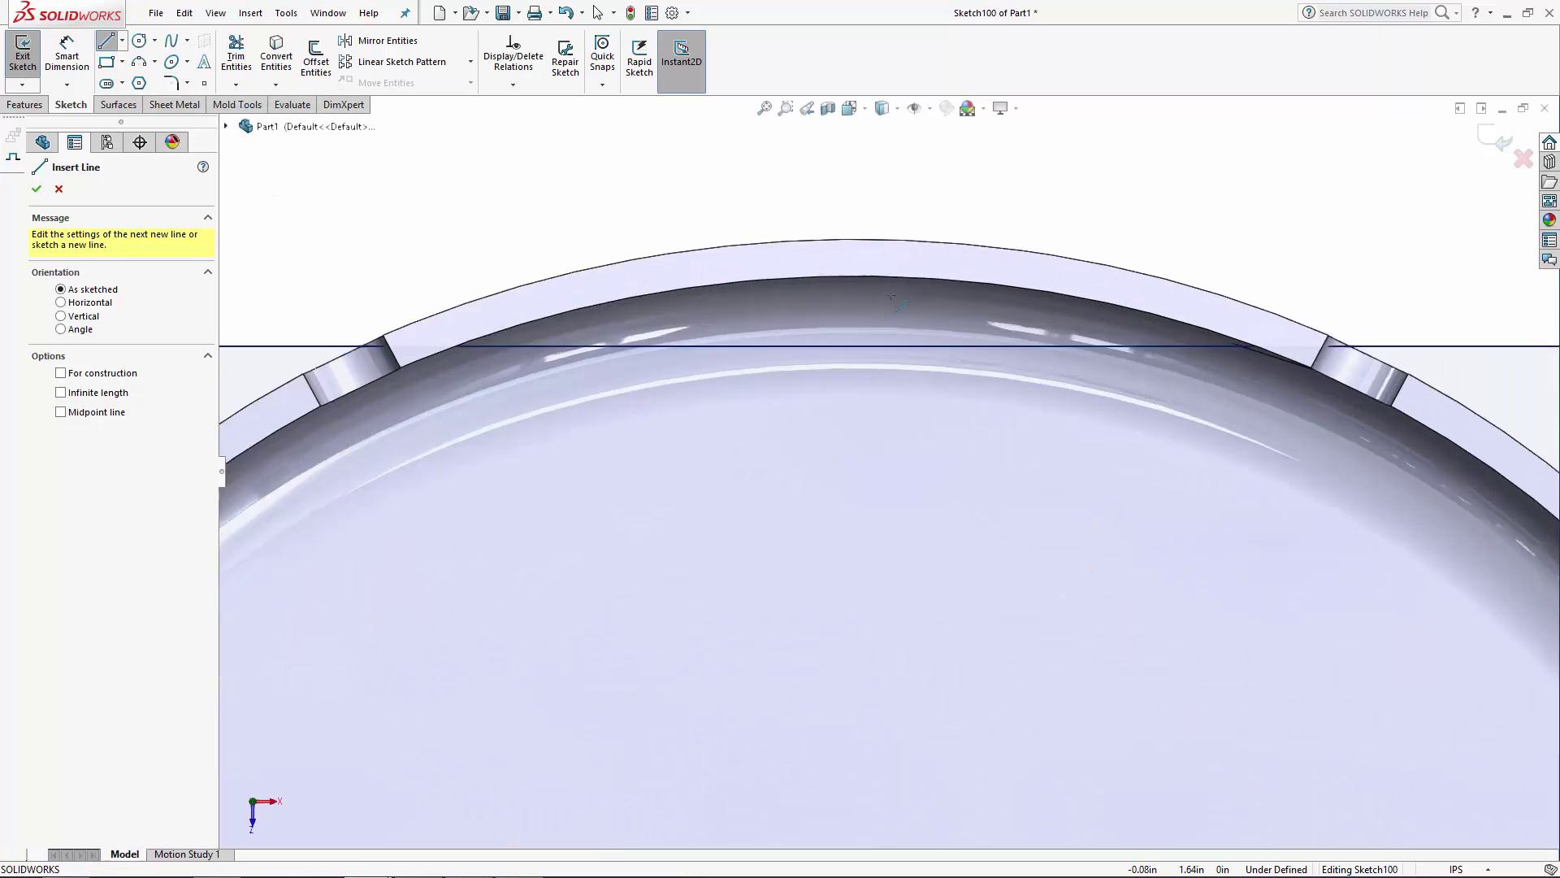
click(845, 288)
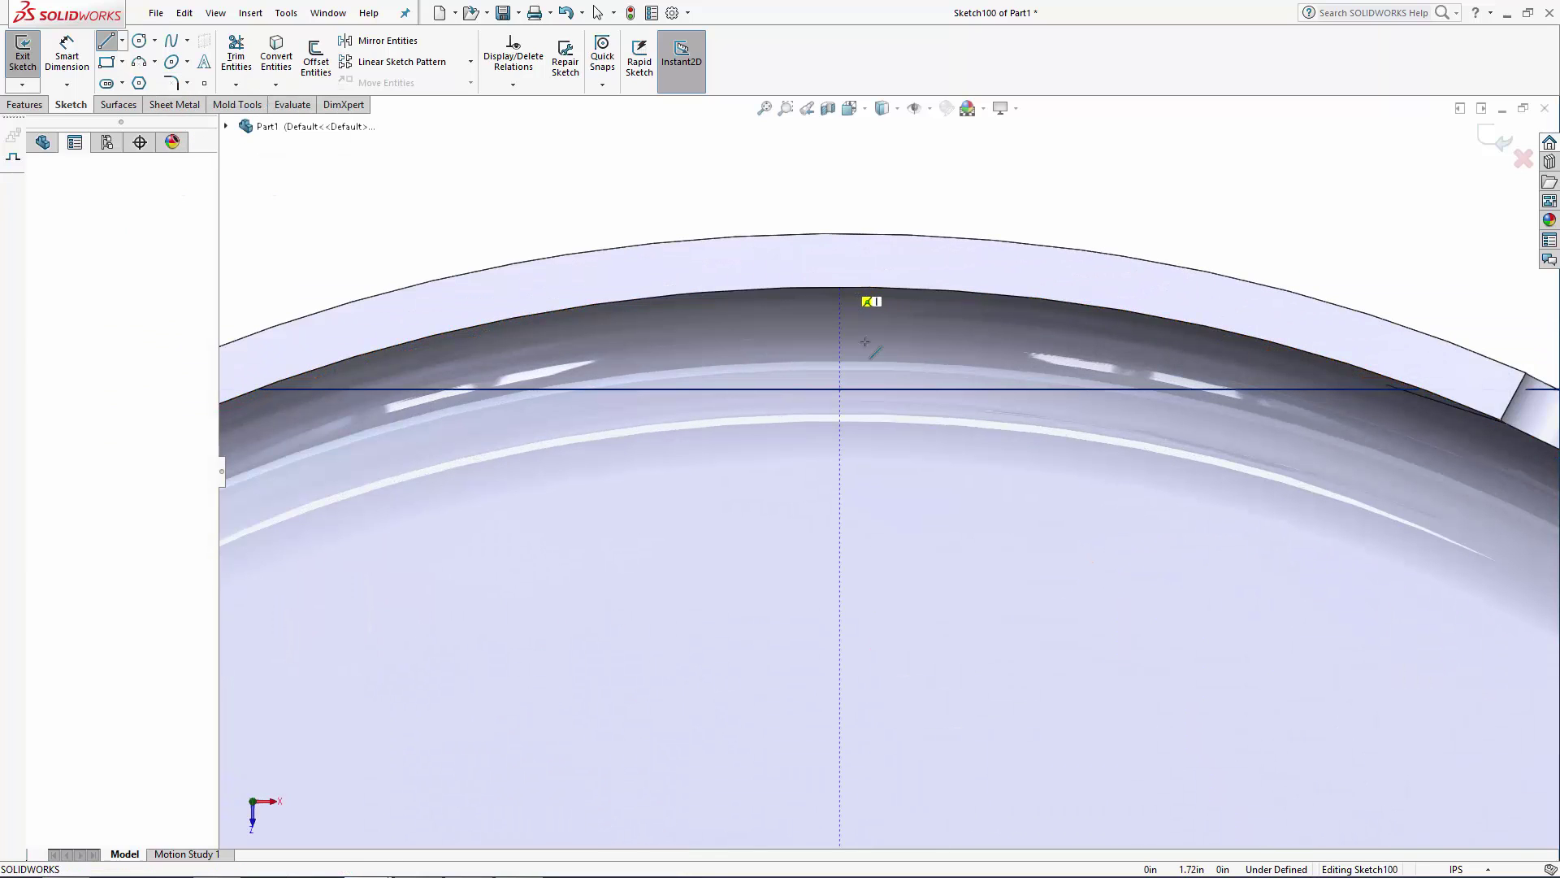
scroll(874, 369, up, 5)
scroll(885, 703, down, 2)
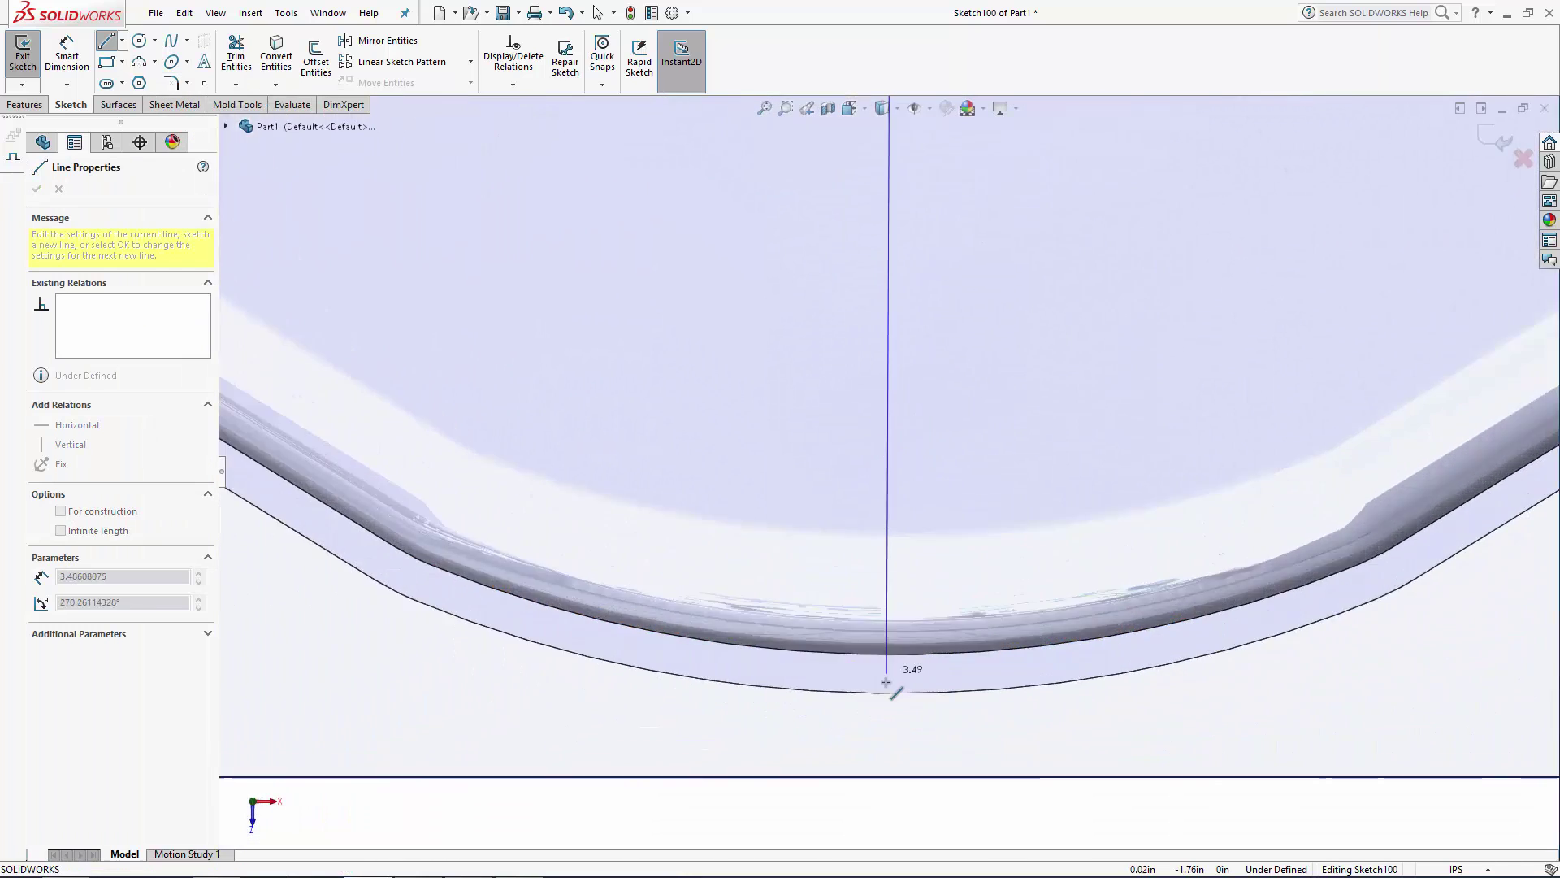
click(896, 638)
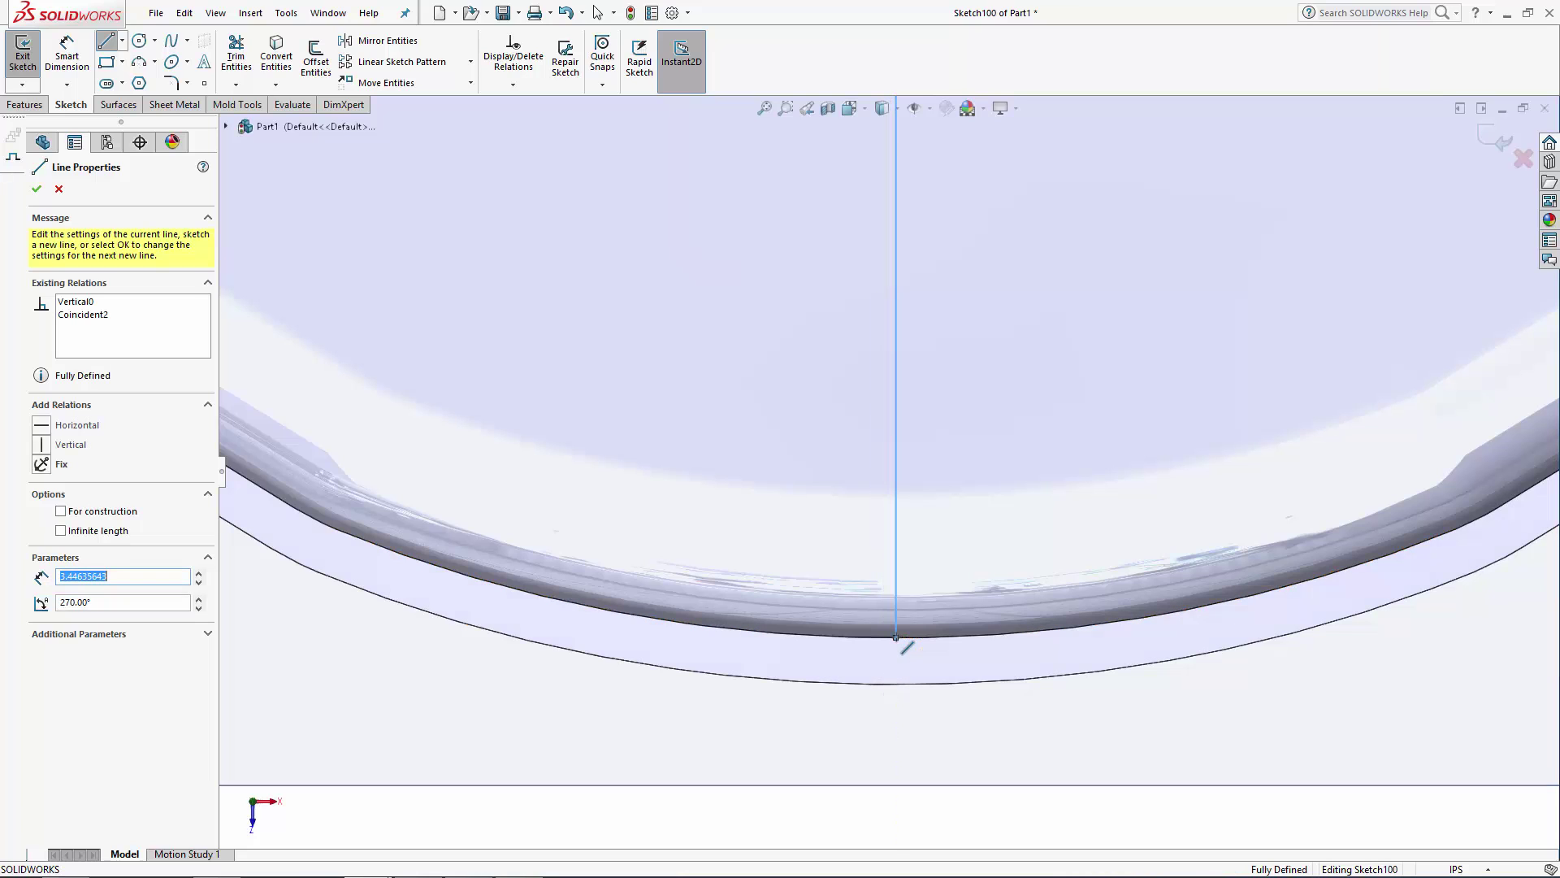
scroll(1030, 412, up, 5)
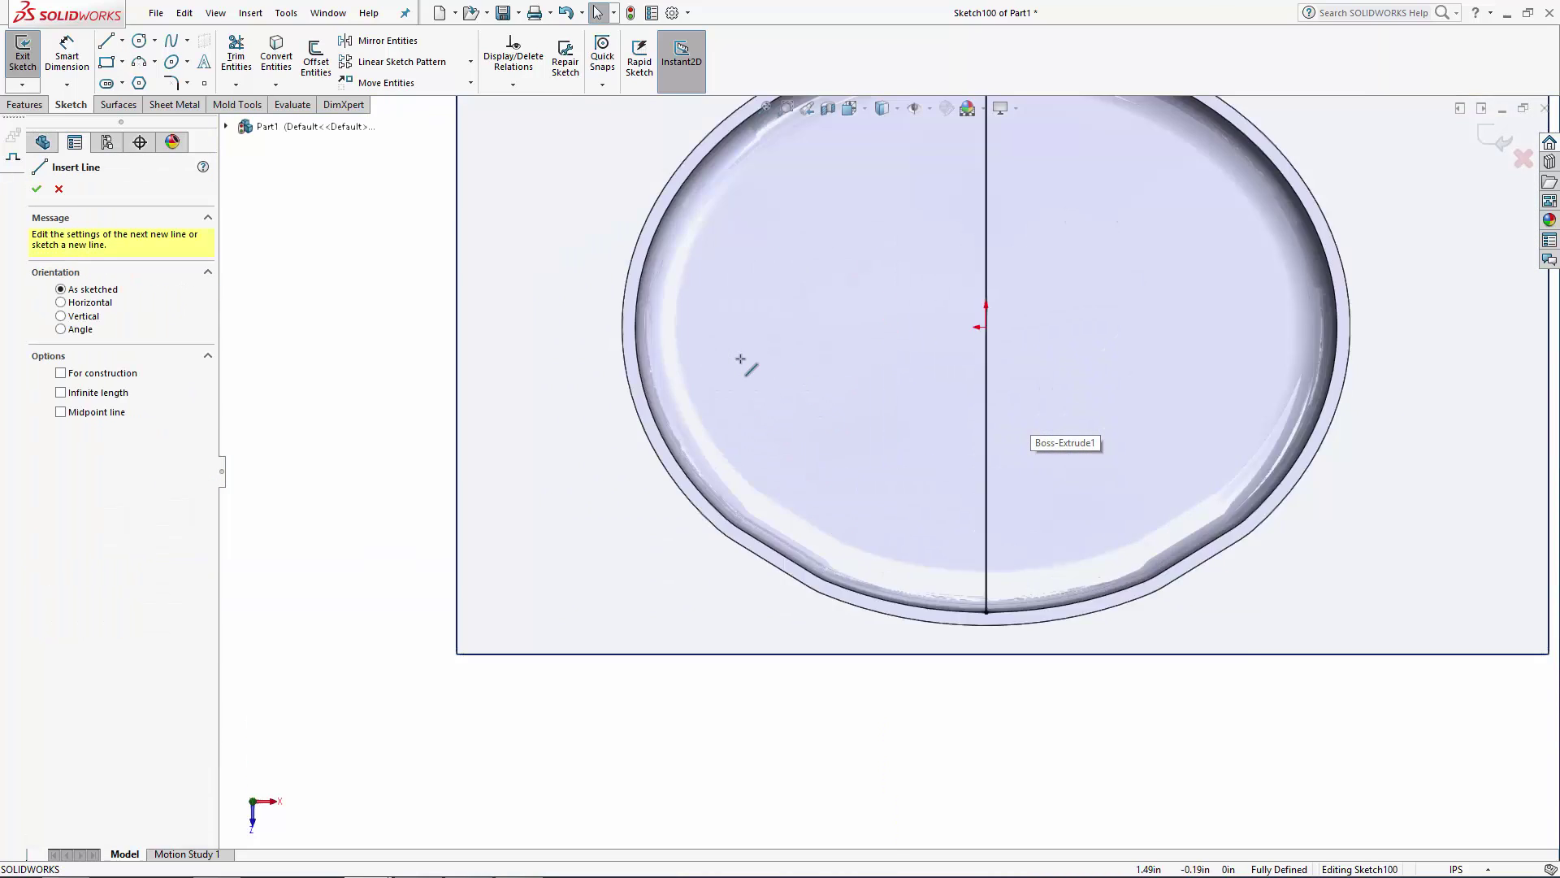
scroll(715, 350, down, 2)
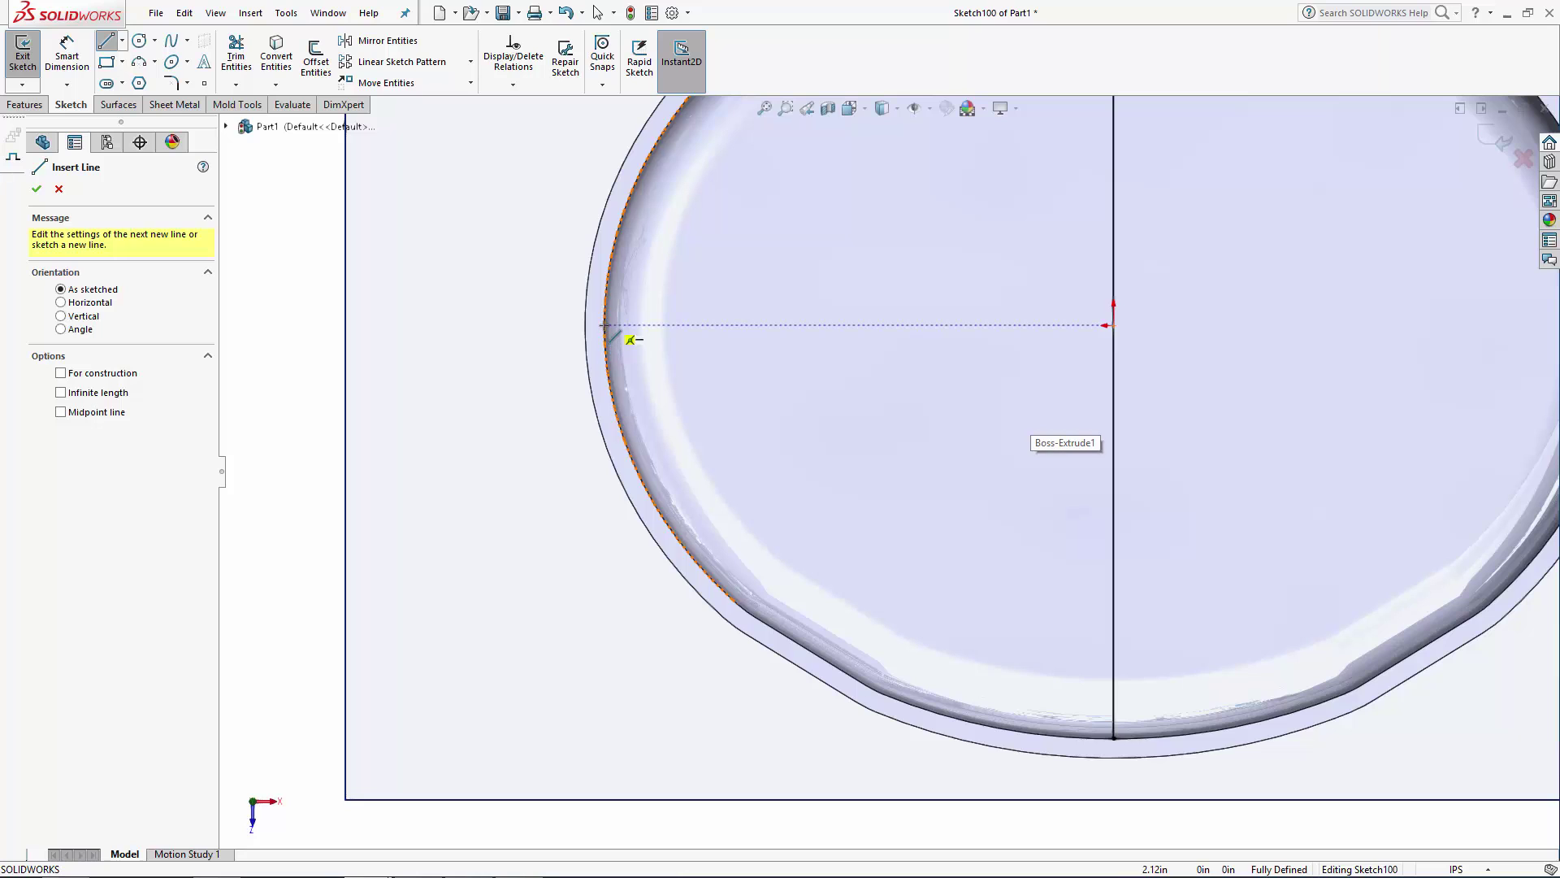
click(606, 326)
scroll(1323, 373, up, 2)
scroll(1411, 359, down, 3)
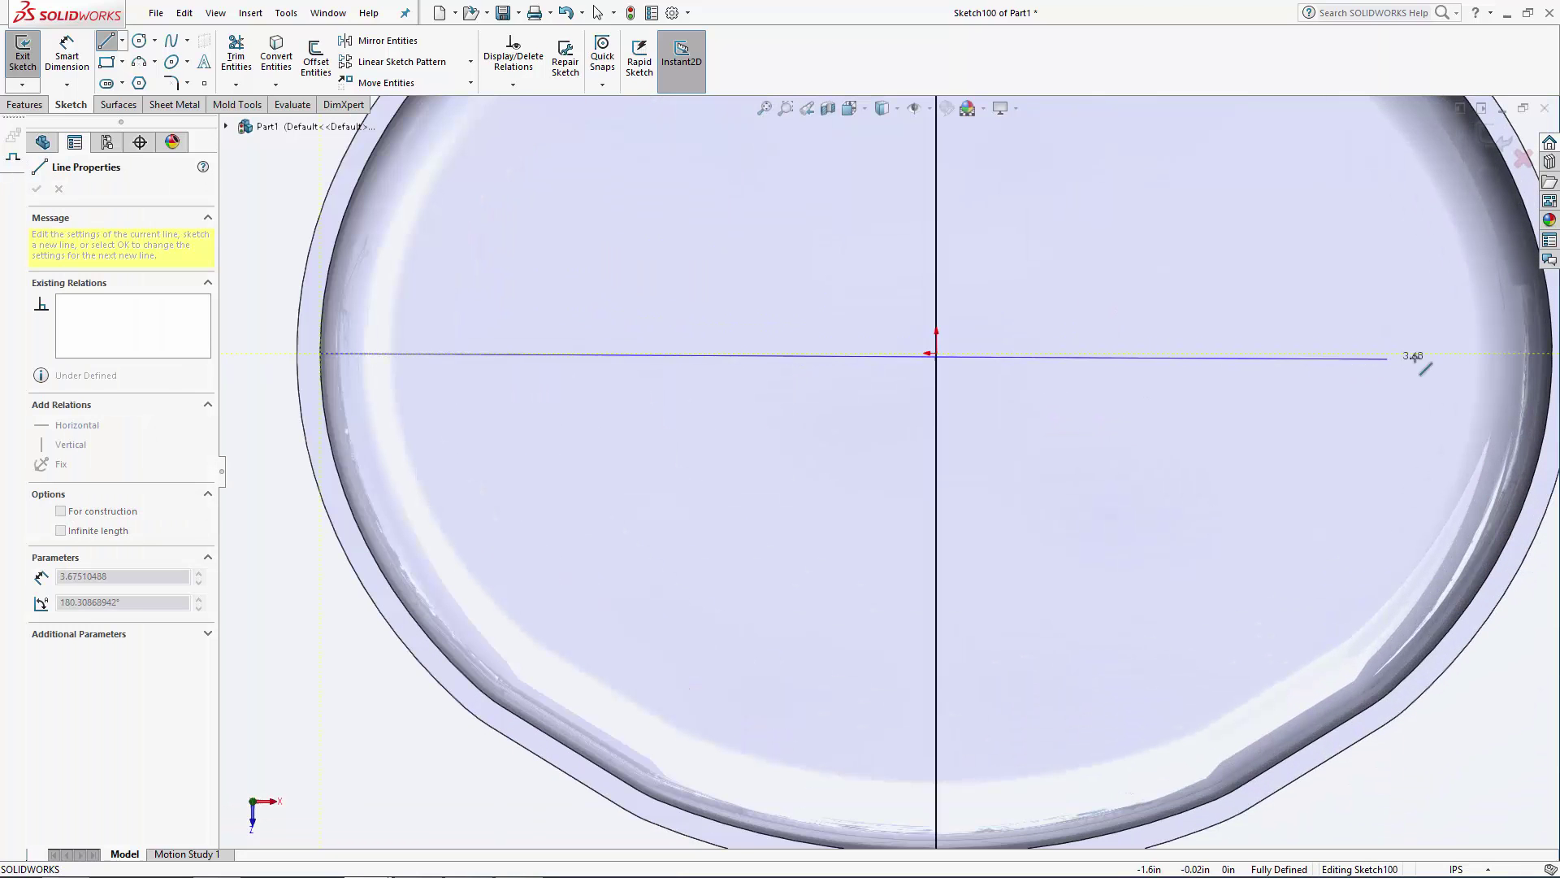
click(1543, 352)
key(Escape)
Step: Add a vertical line left of centre and a horizontal line above centre
key(z)
key(z)
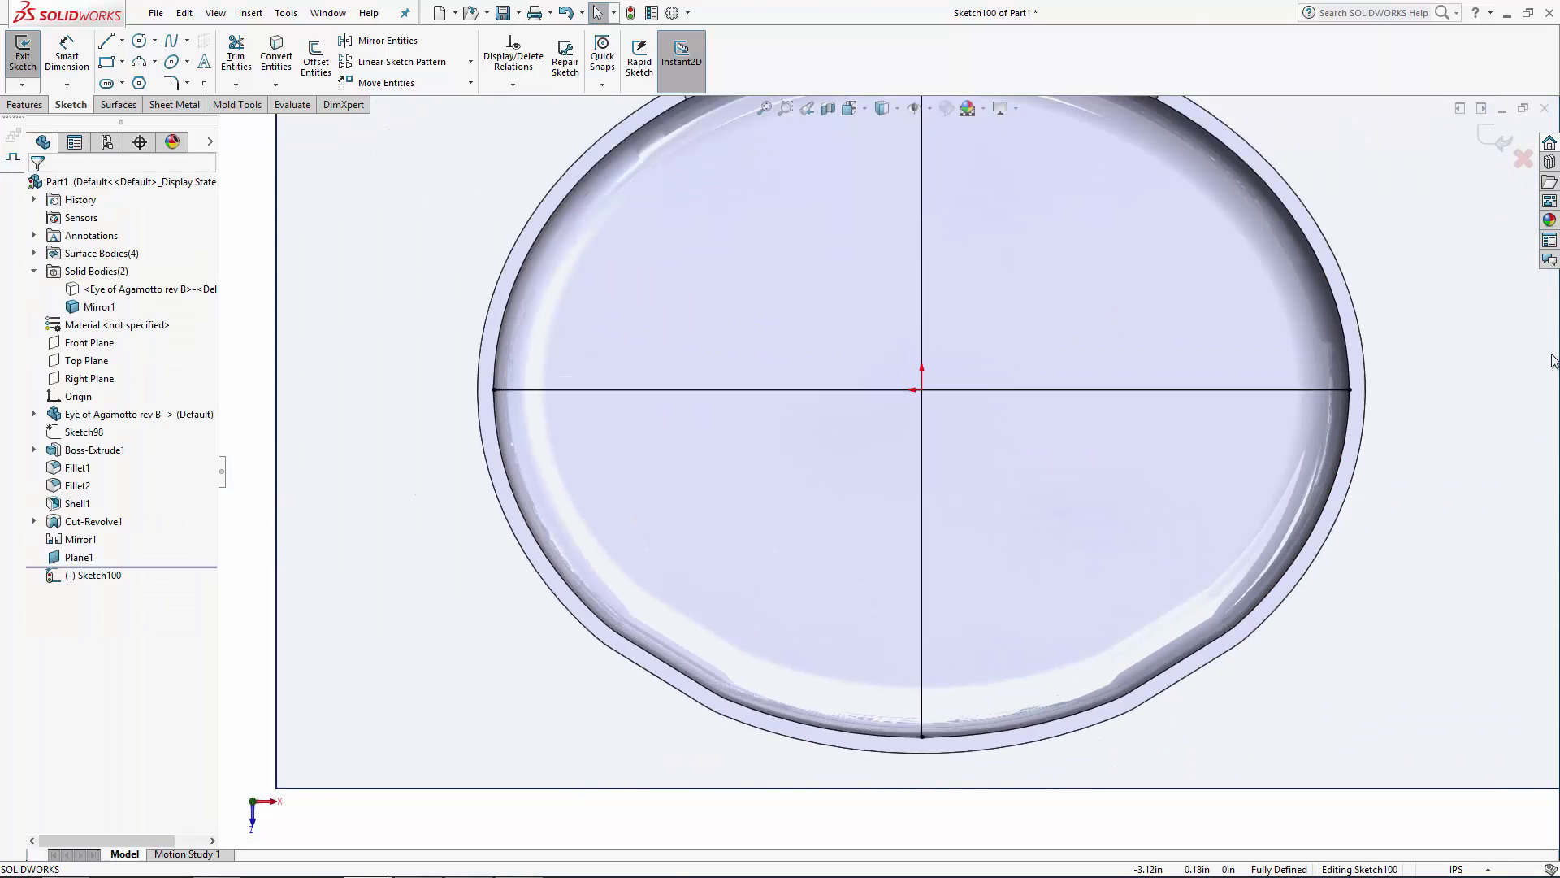
key(l)
middle_drag(1320, 373, 1009, 305)
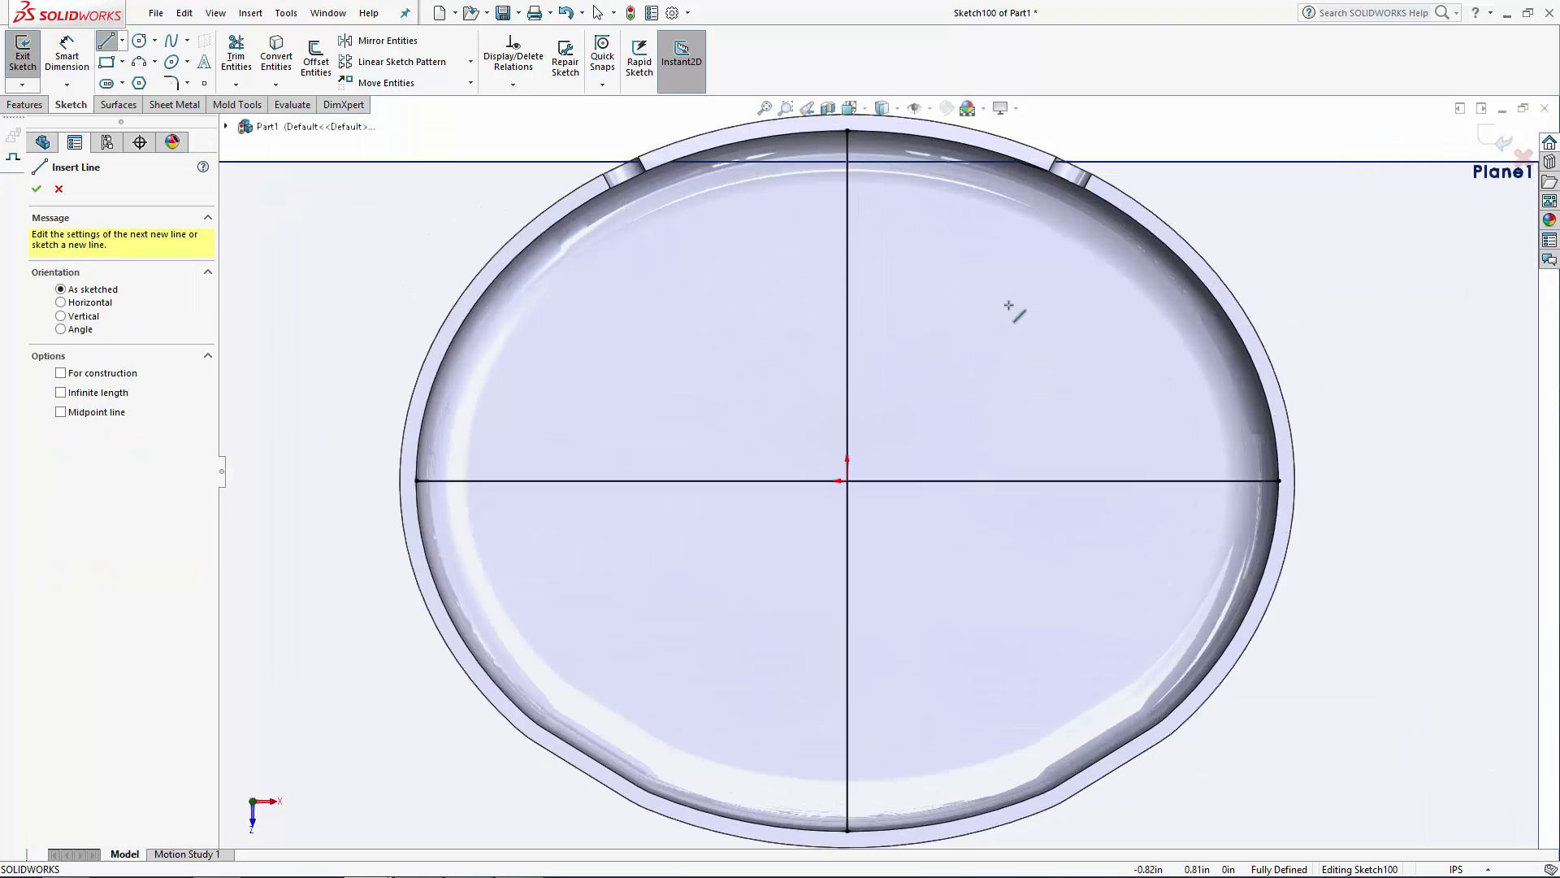
click(743, 156)
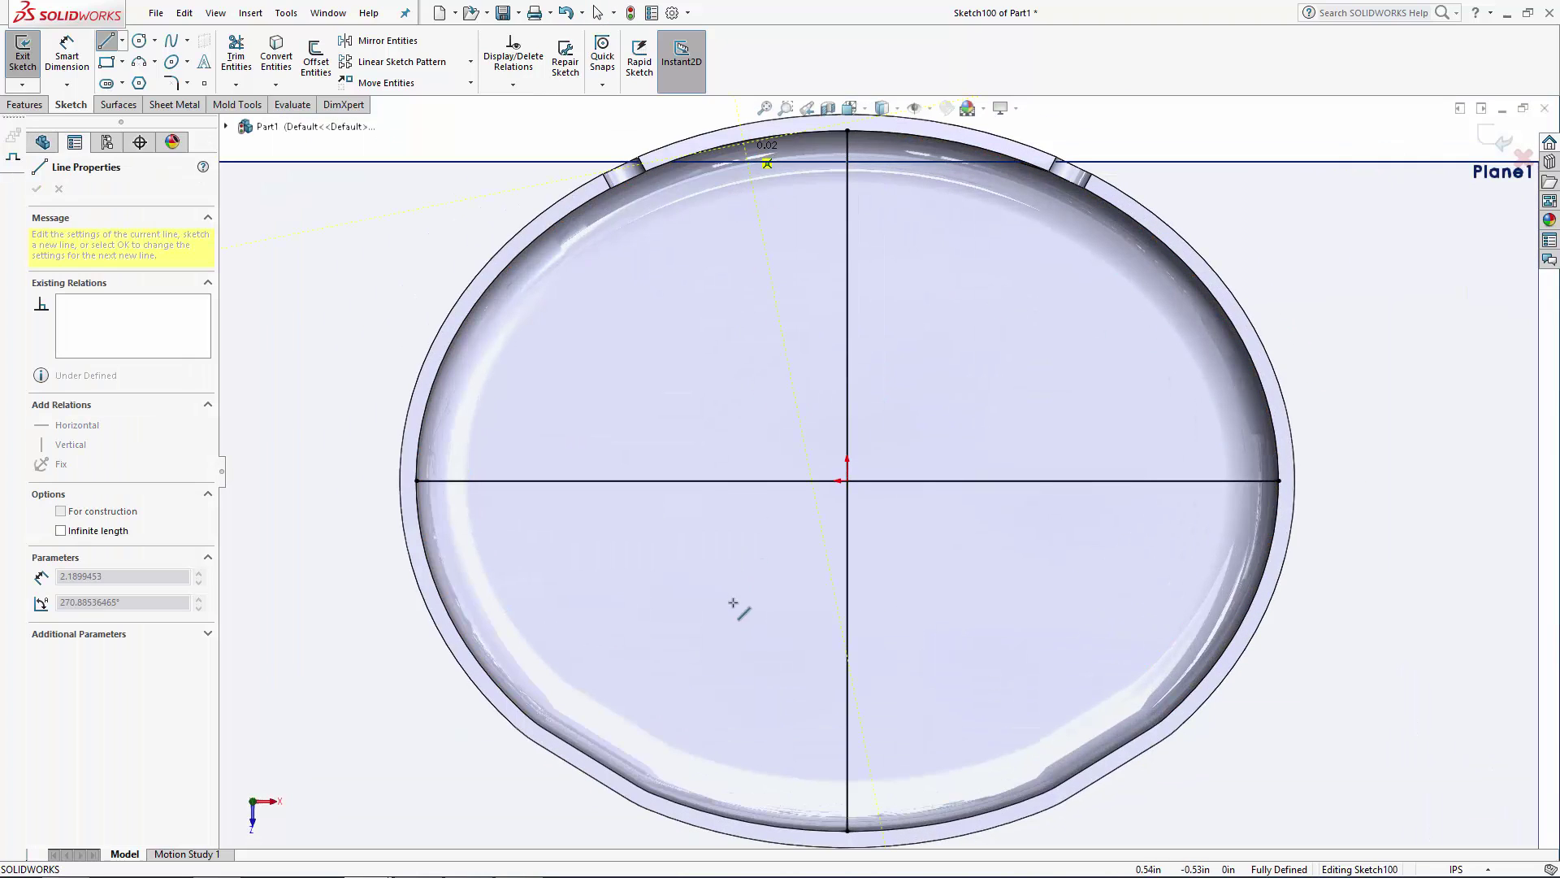
double_click(743, 823)
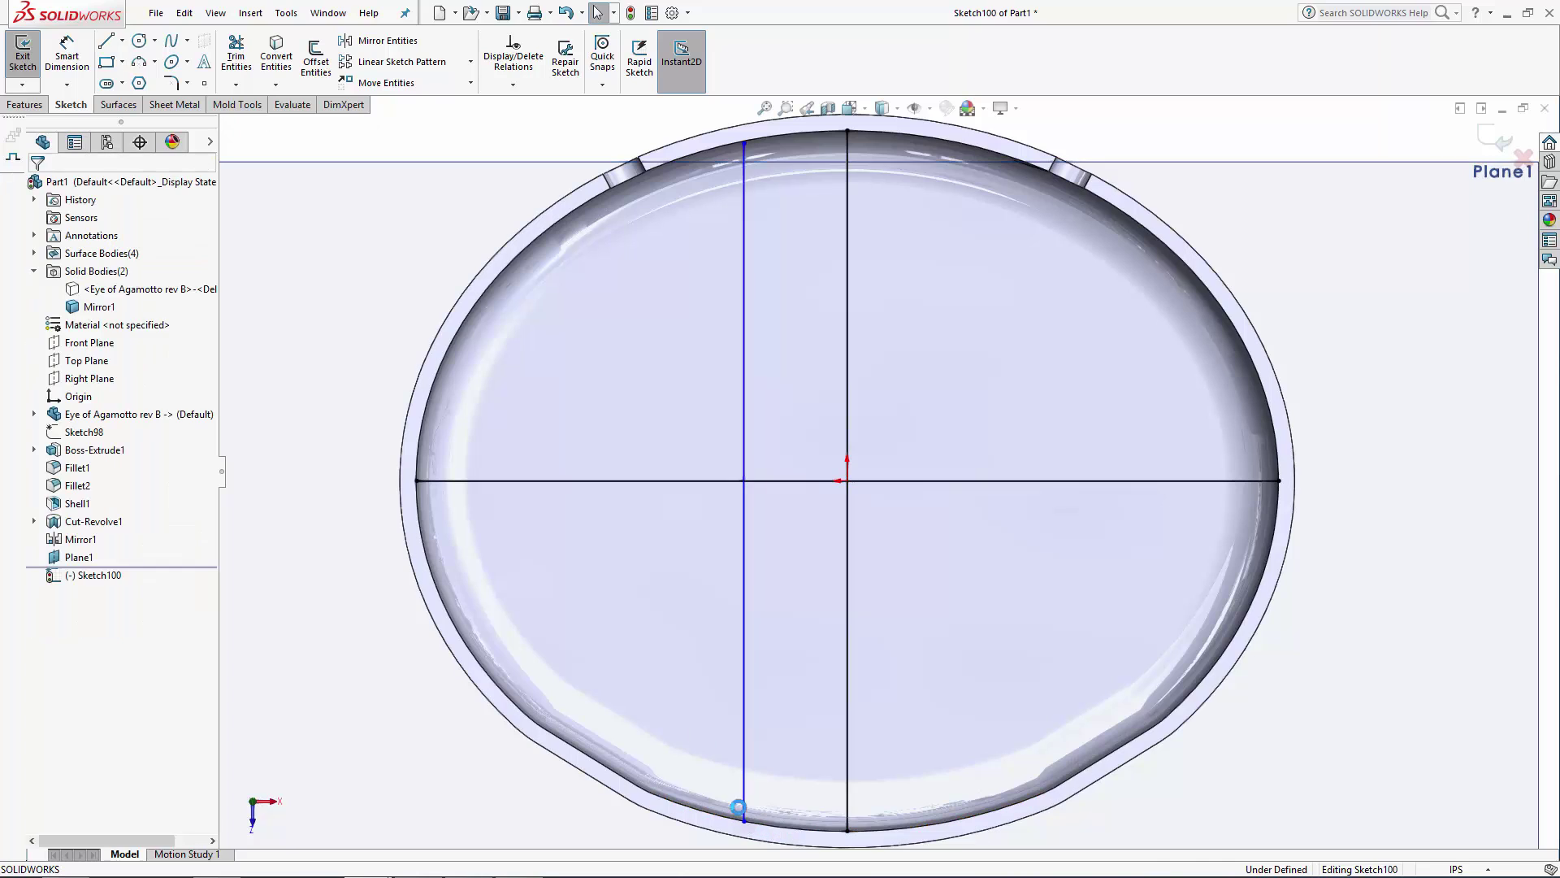
click(432, 390)
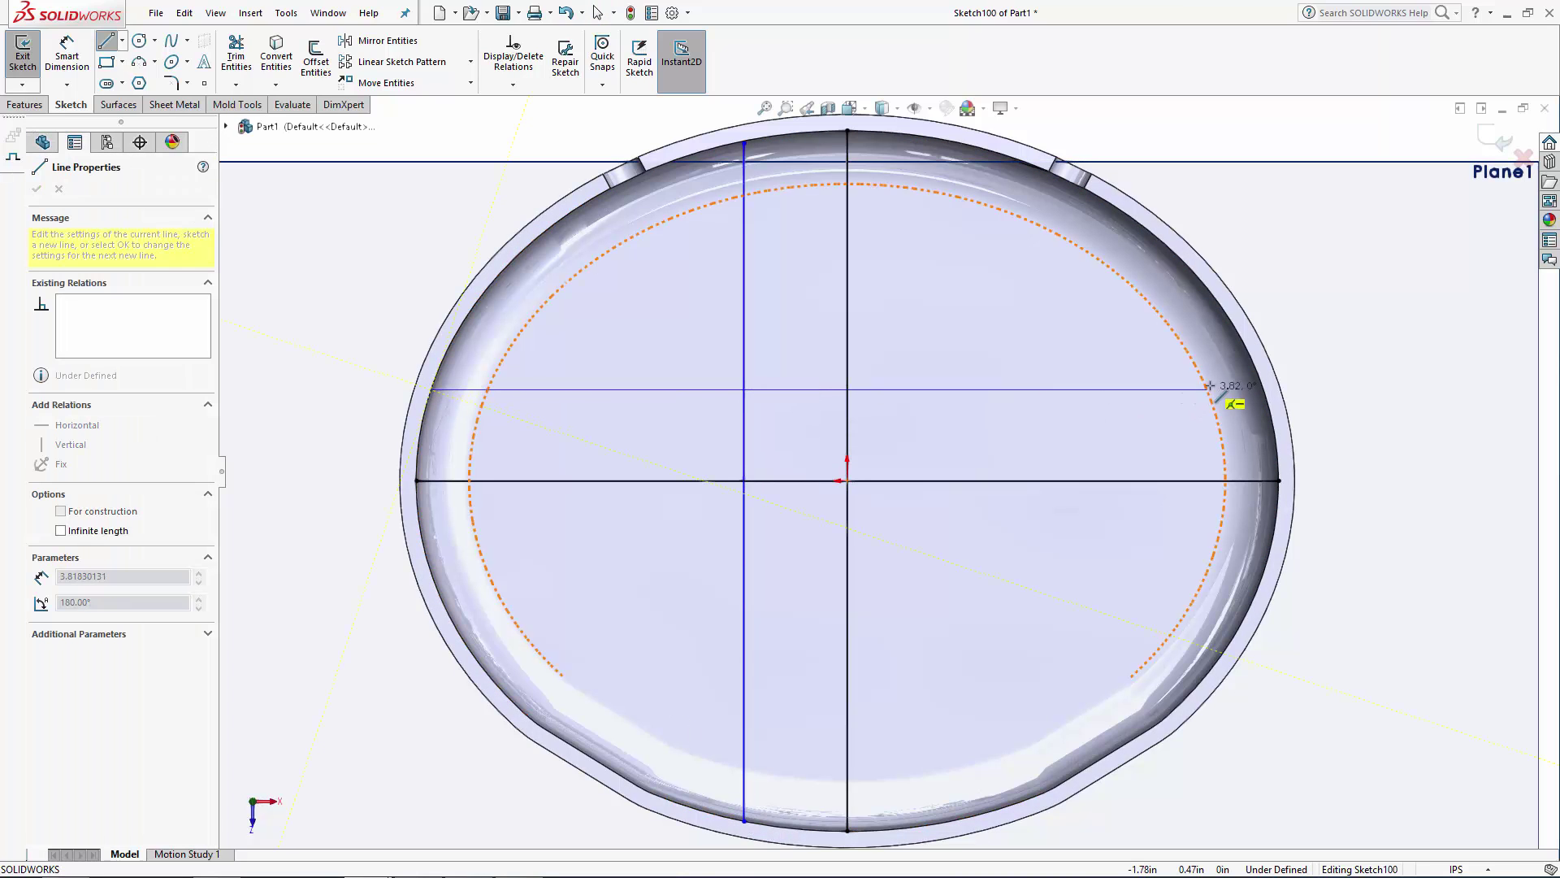
click(1262, 390)
key(Escape)
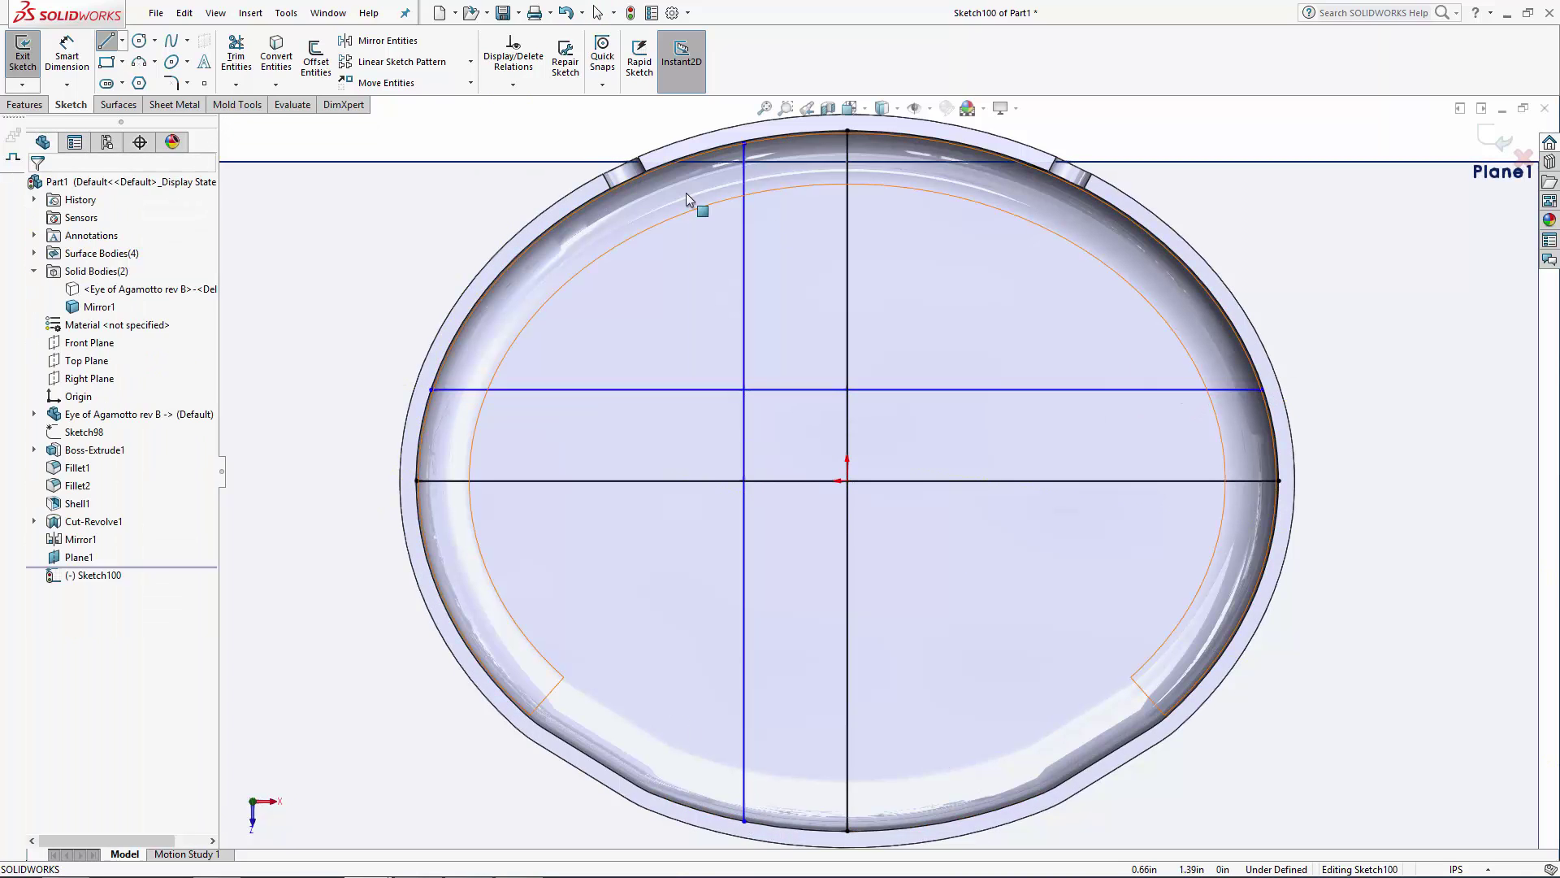
Step: Mirror the left vertical line about the centre vertical line
click(382, 40)
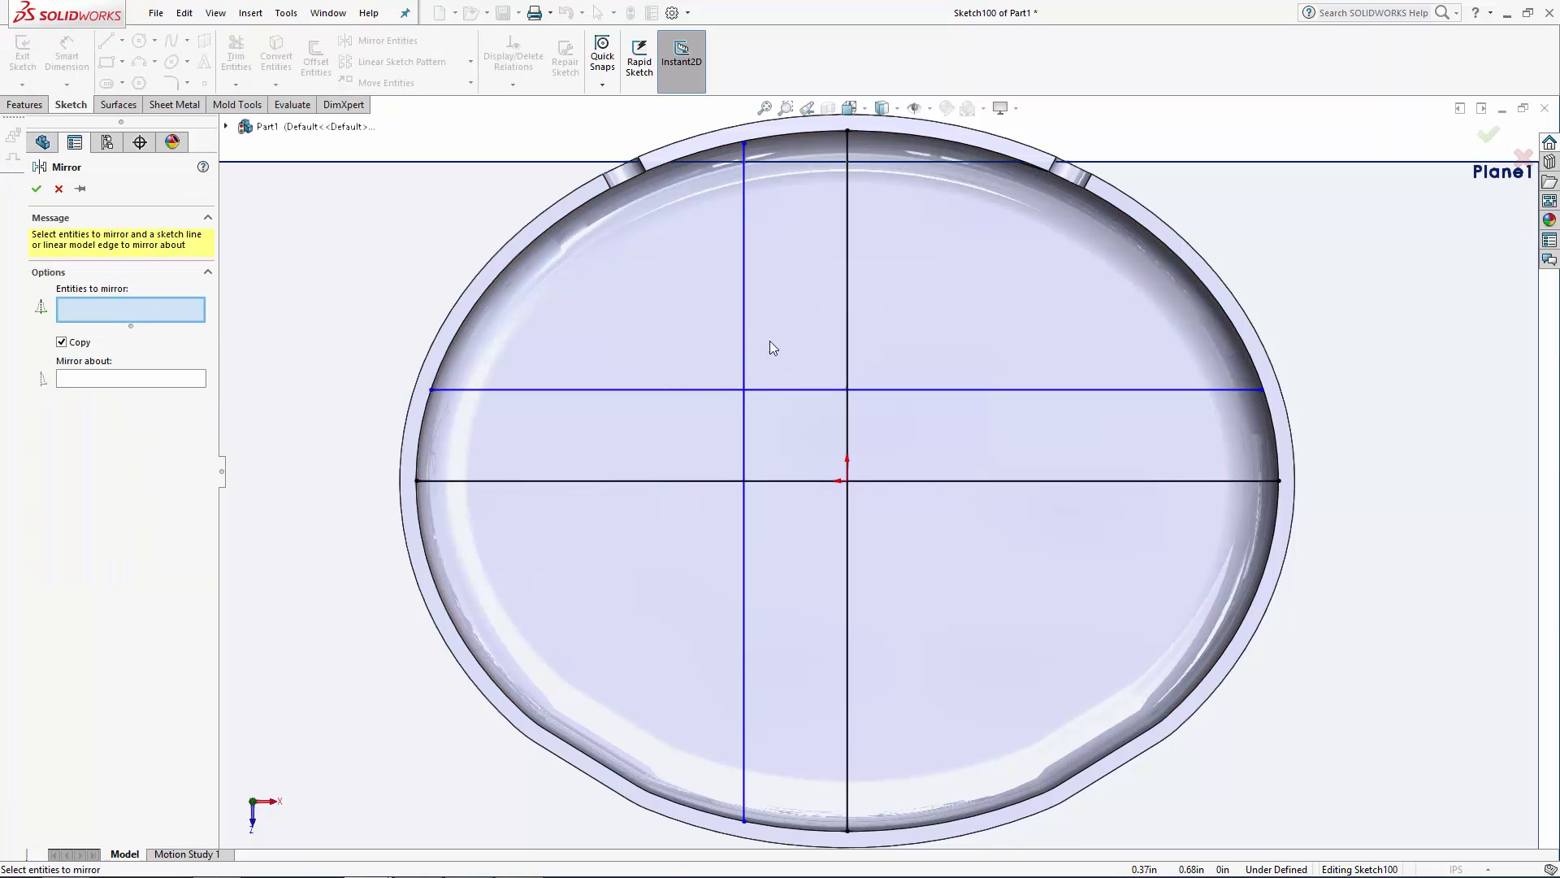
click(744, 319)
click(169, 378)
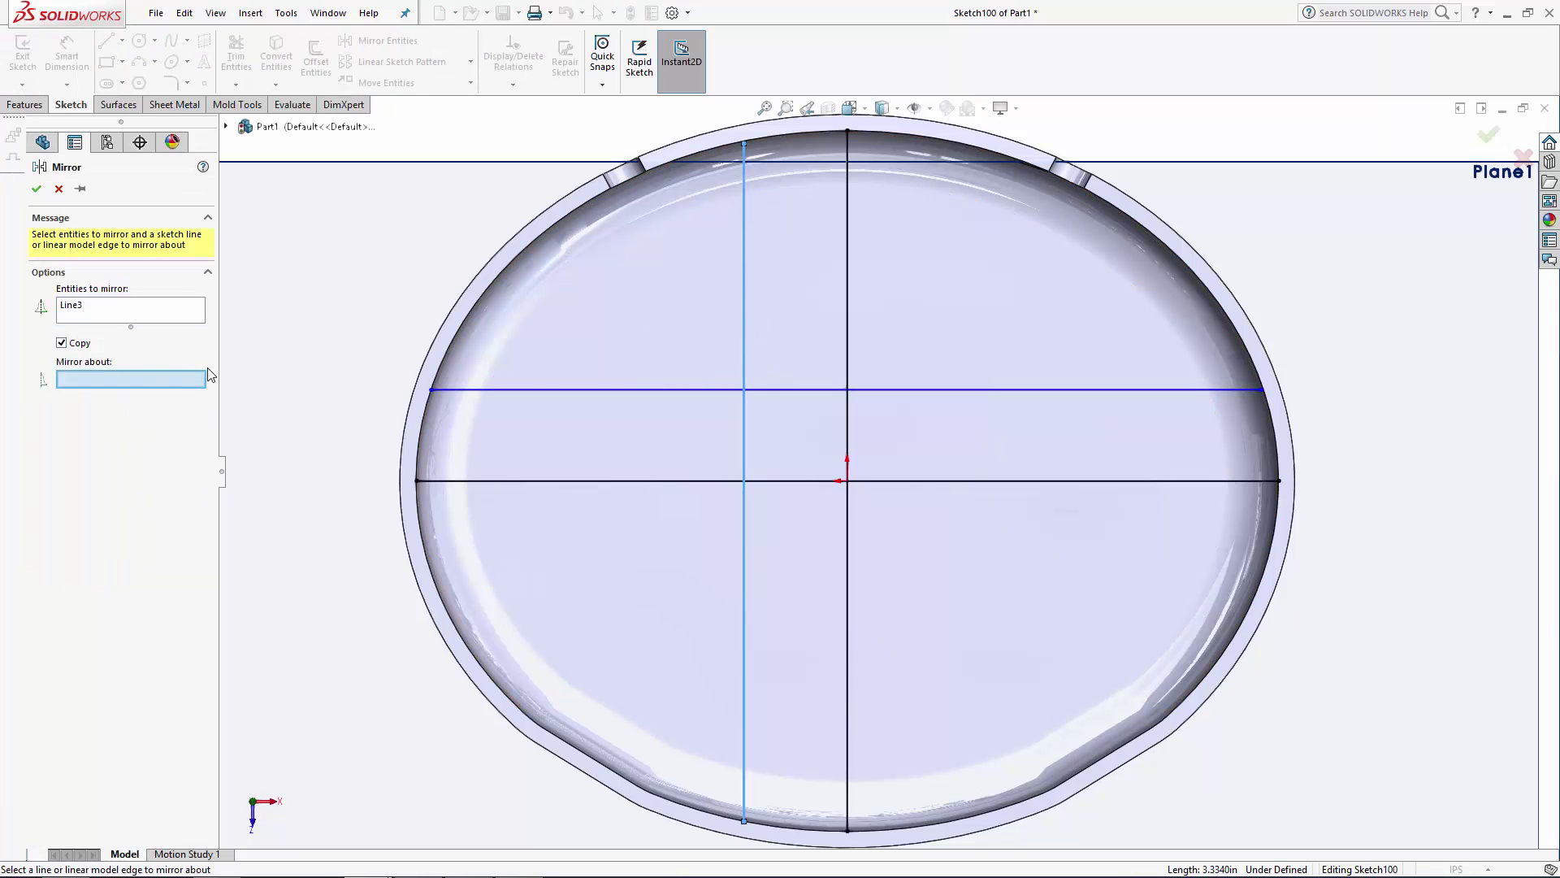
click(846, 304)
click(37, 188)
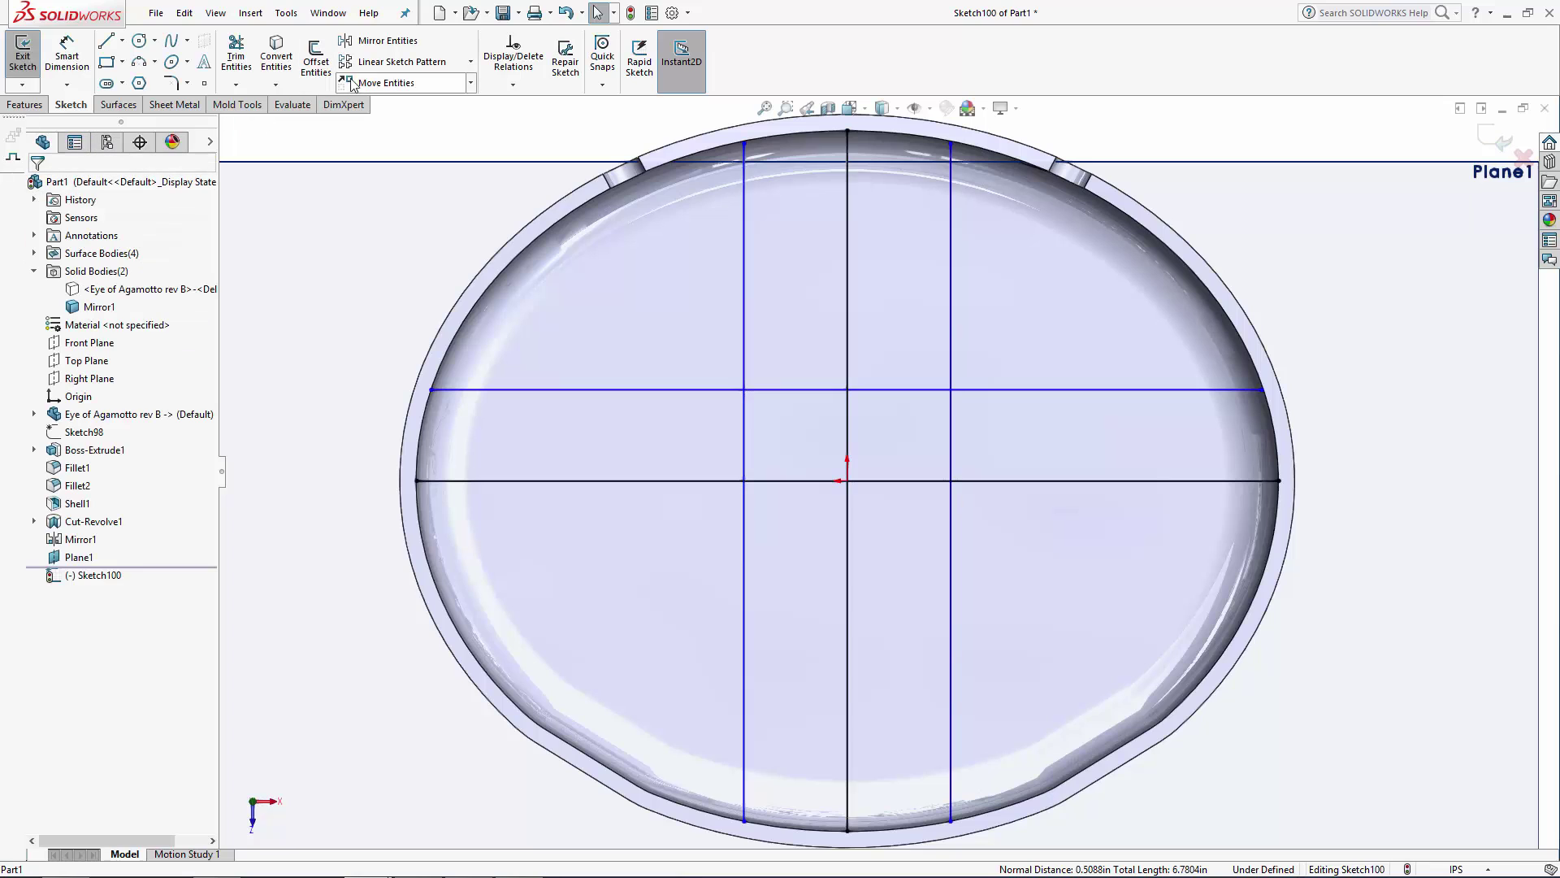
Step: Mirror the upper horizontal line about the centre horizontal line
click(380, 41)
click(626, 390)
click(159, 379)
click(482, 480)
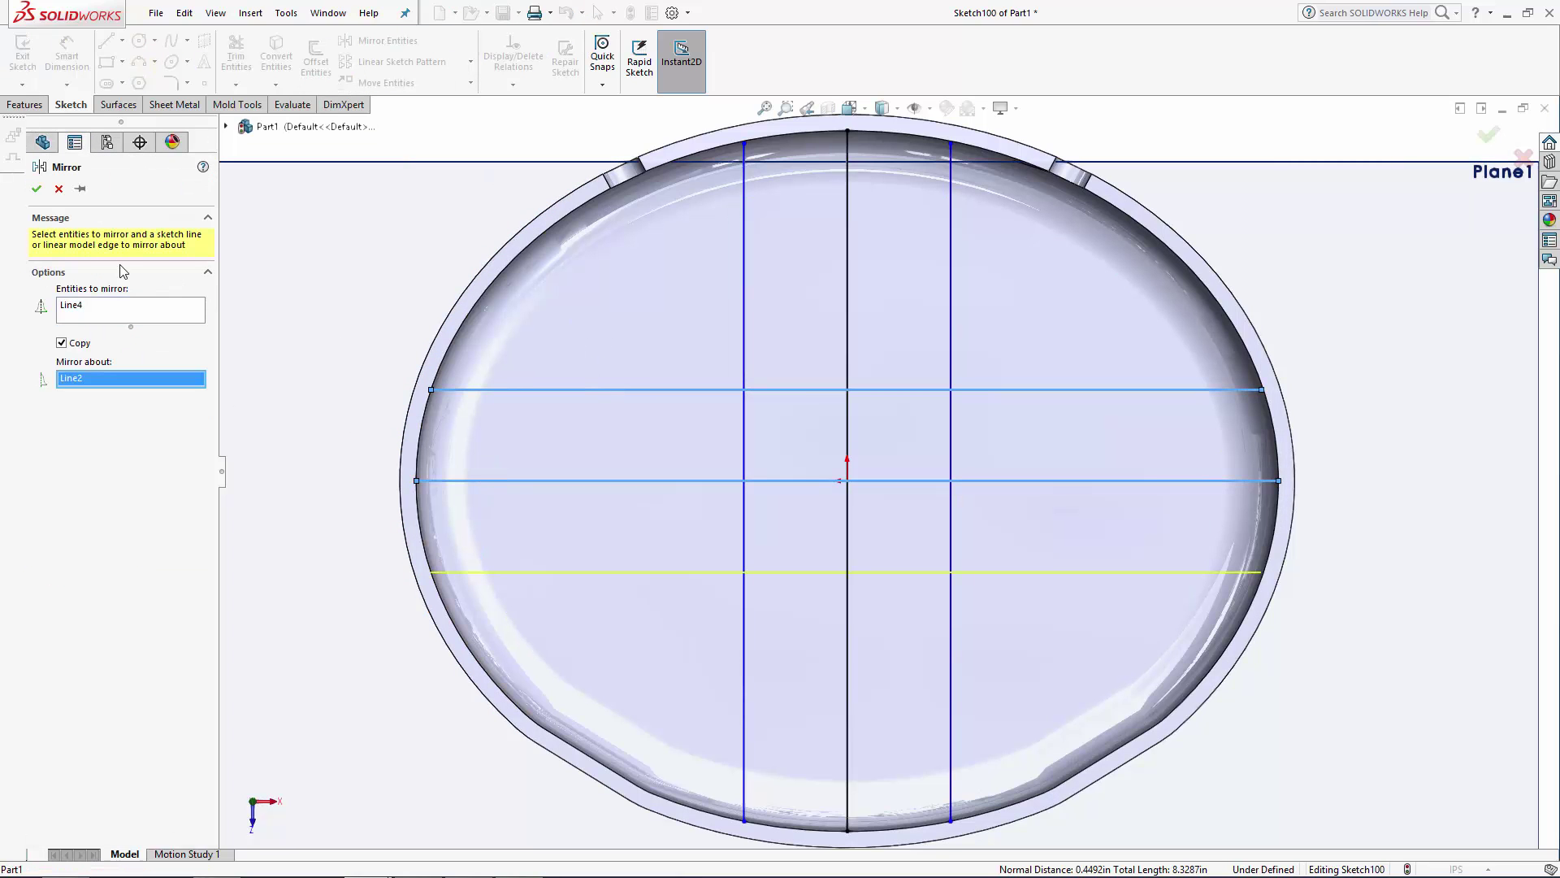
click(36, 189)
Step: Dimension the right vertical line 0.51 from the centre vertical line
key(f)
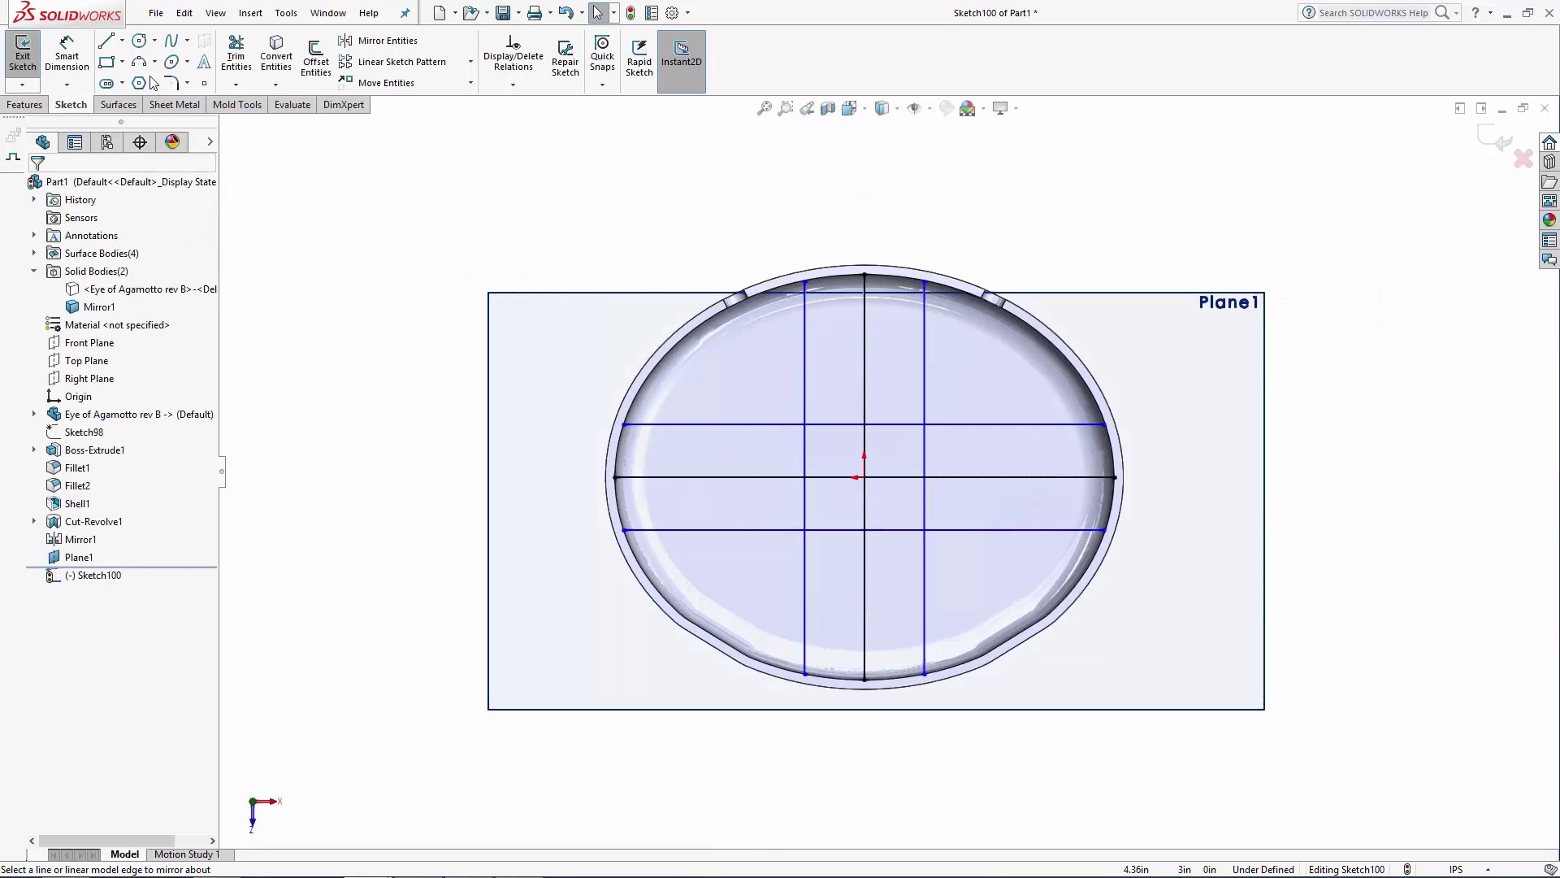
key(d)
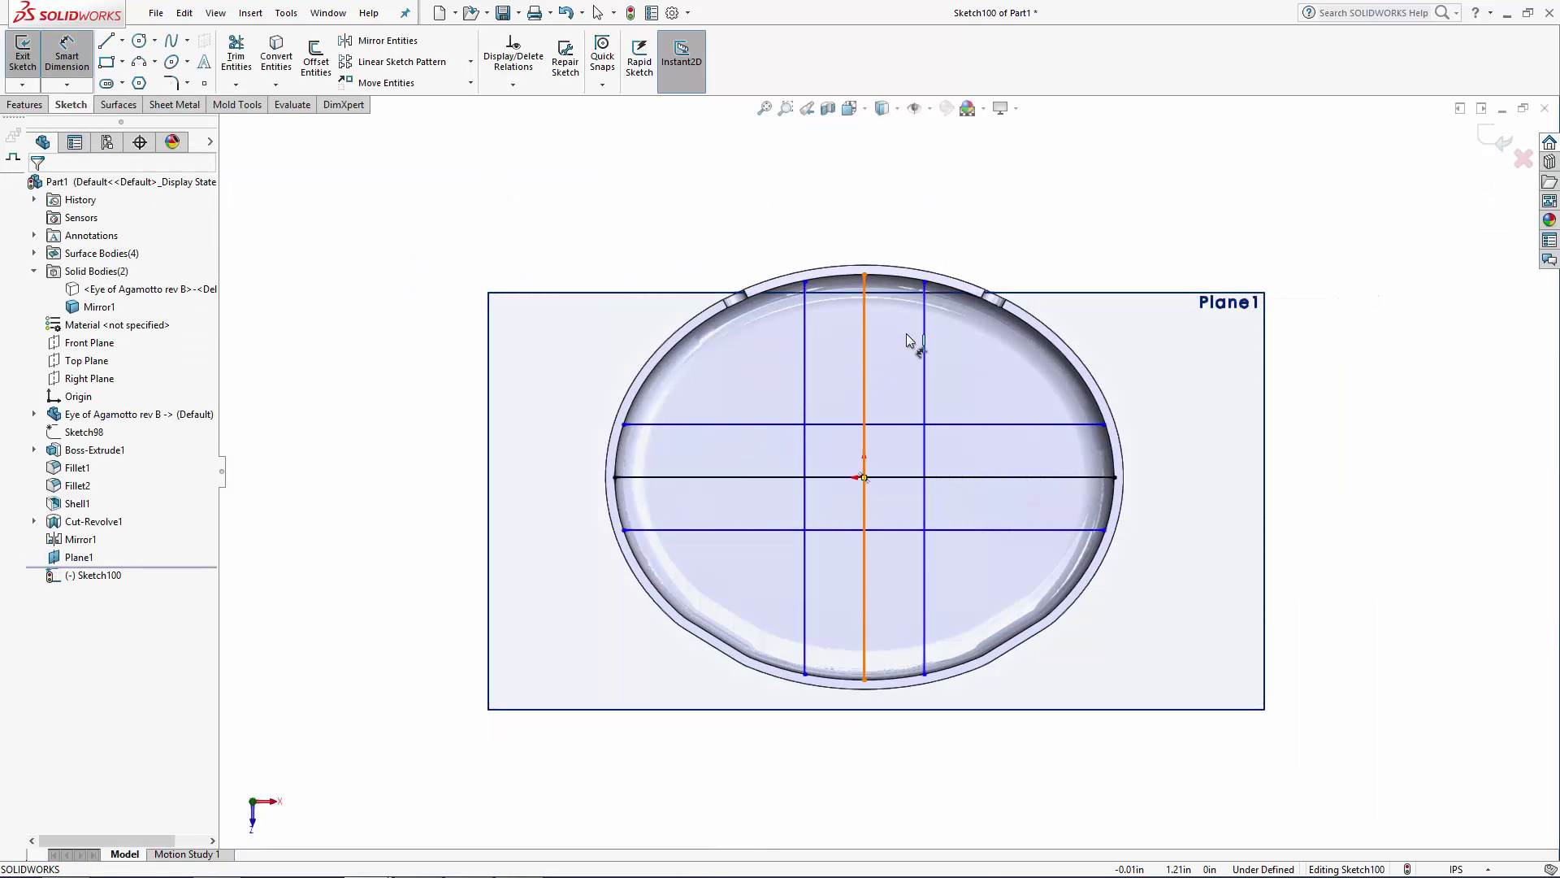
click(865, 337)
click(924, 338)
click(891, 235)
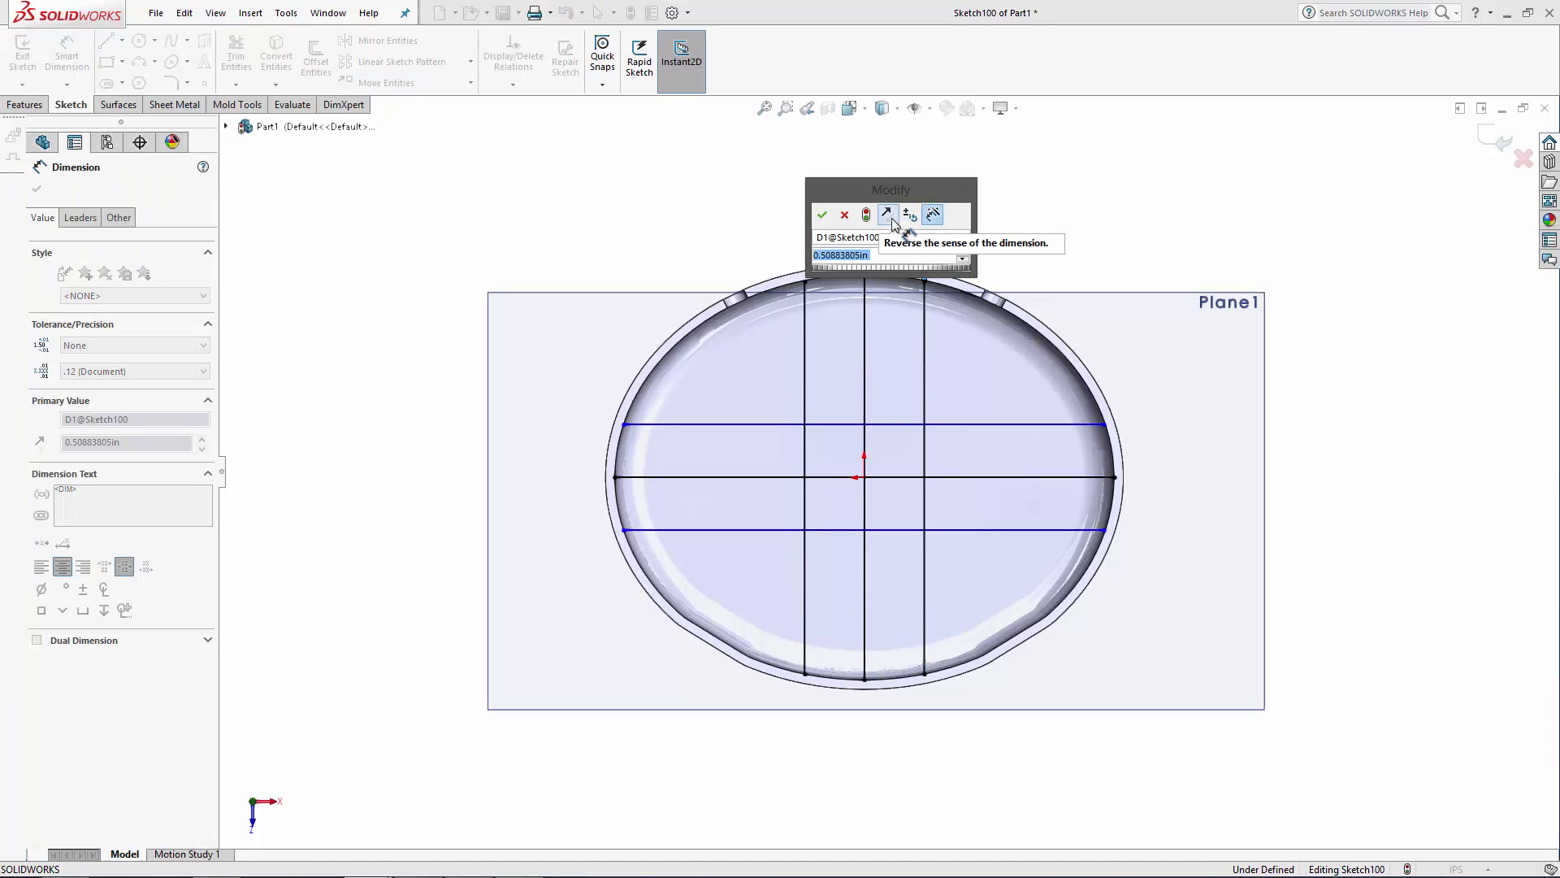
text(0.51)
key(Return)
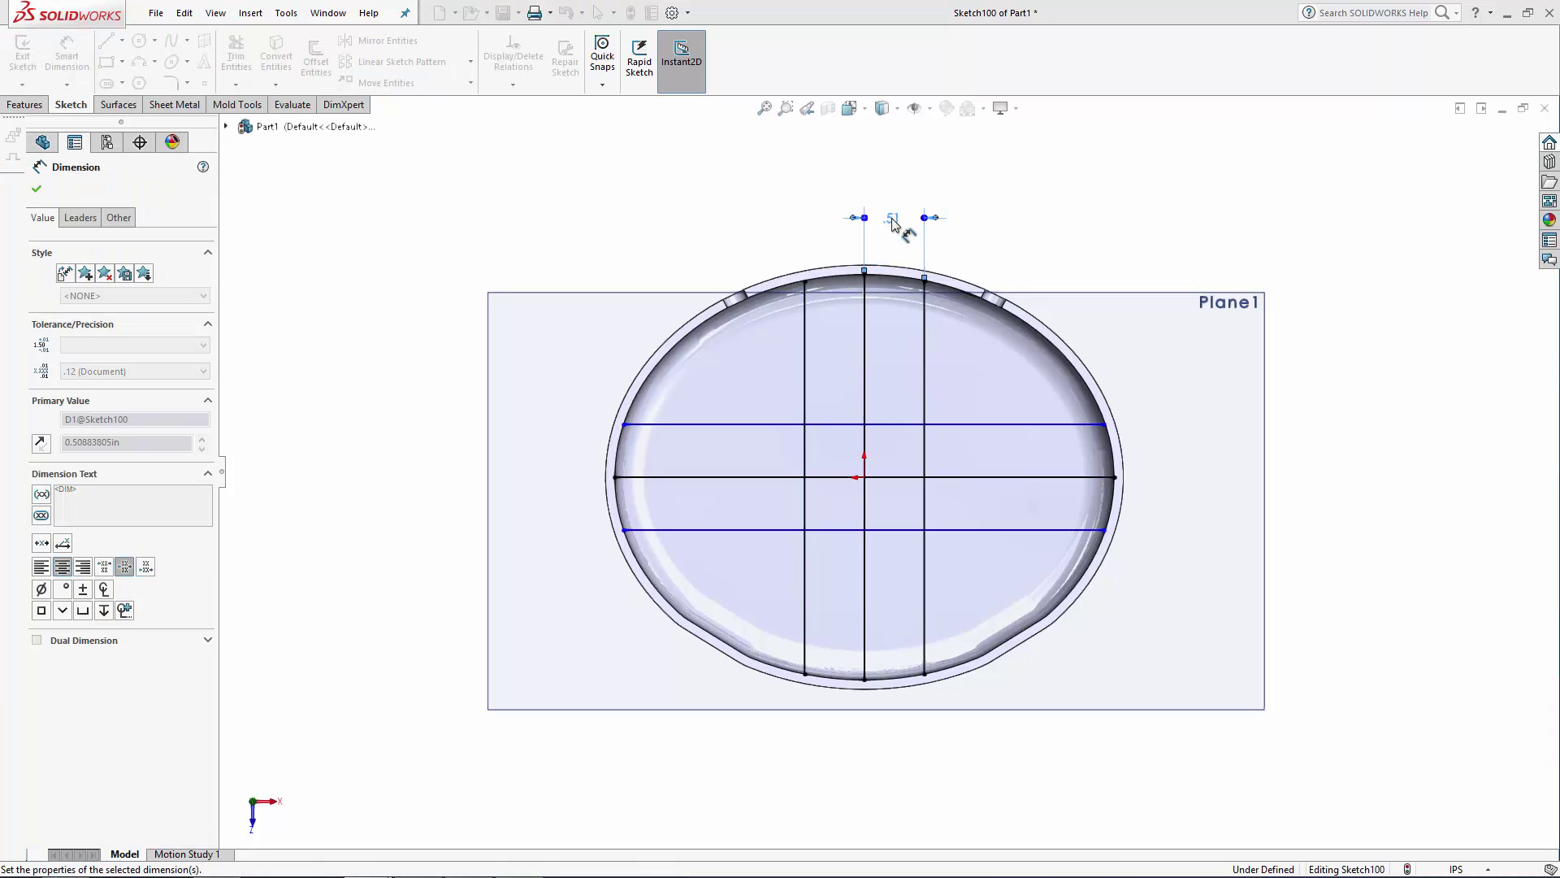
click(1010, 230)
Step: Space the upper horizontal line 0.45 from centre, close the sketch, hide Plane1
click(1071, 423)
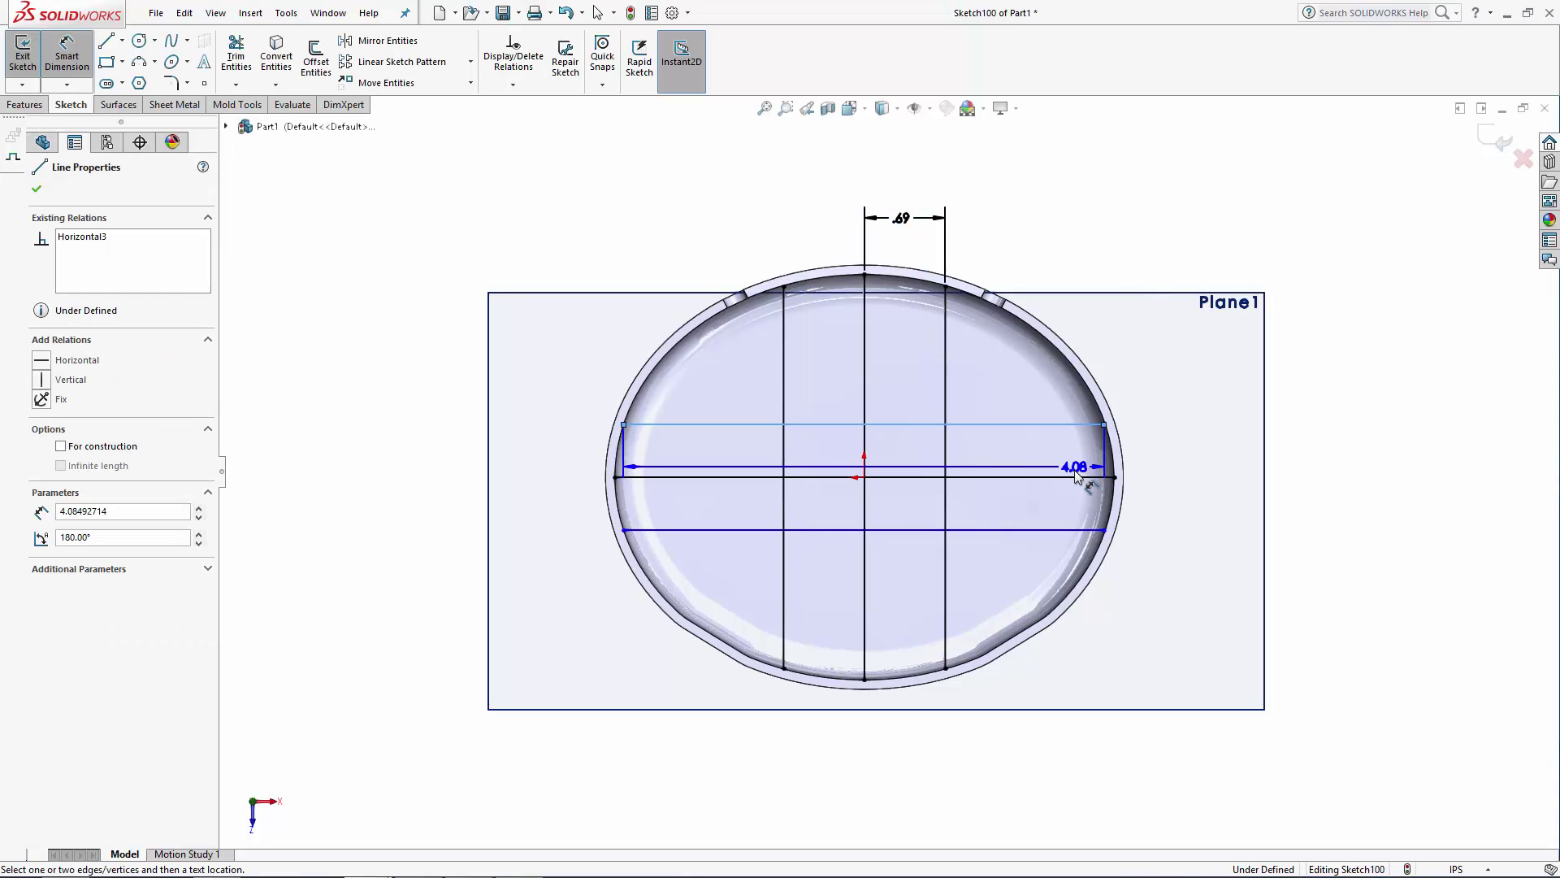
click(1075, 476)
click(1211, 453)
text(0.)
text(45)
key(Return)
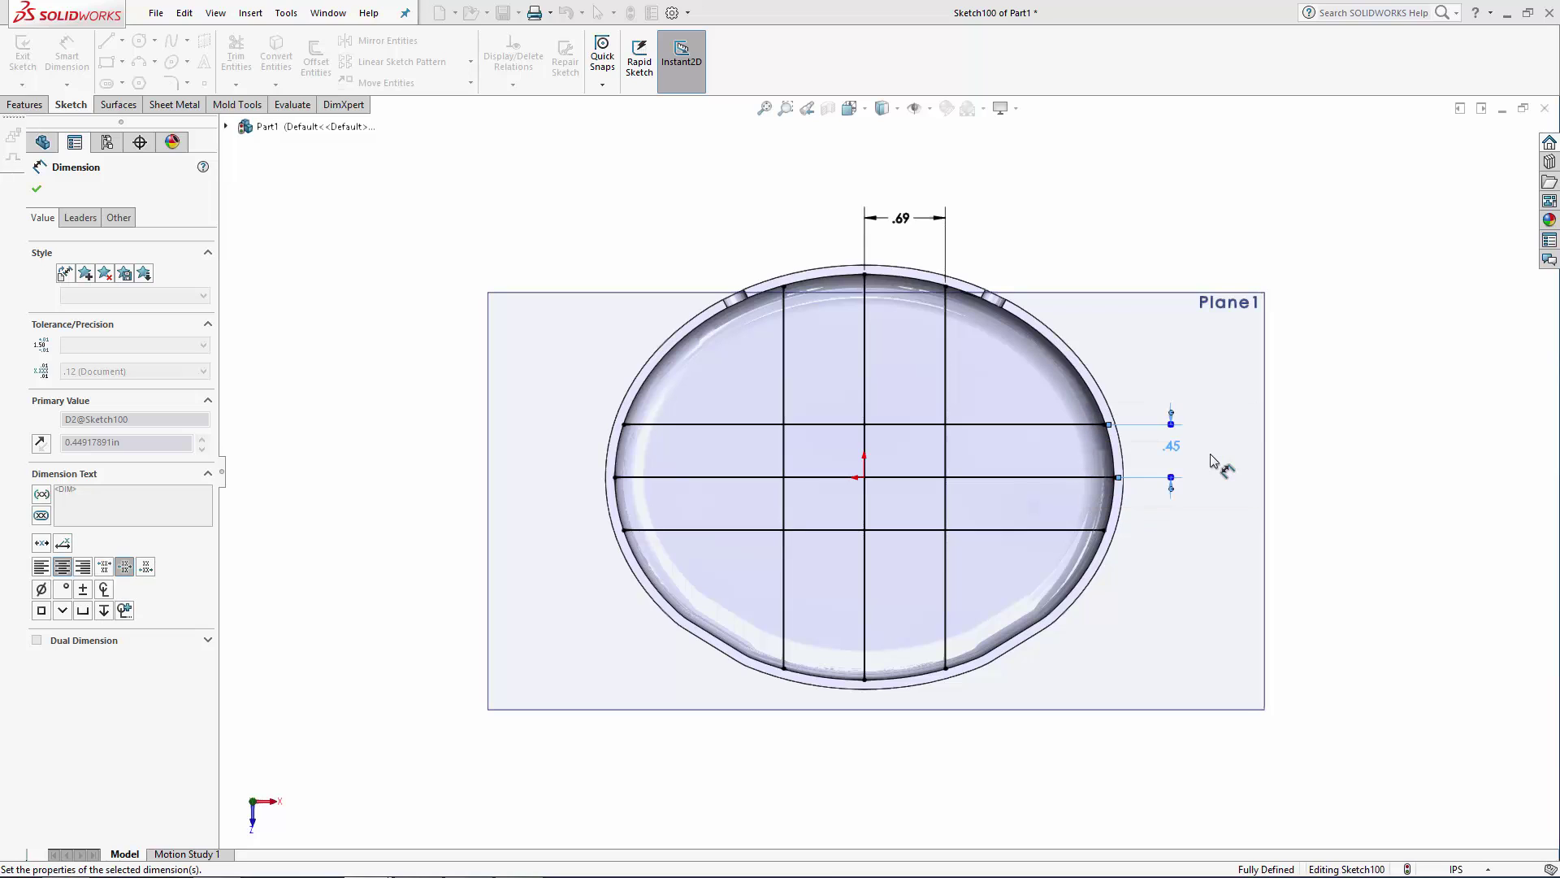
click(1446, 390)
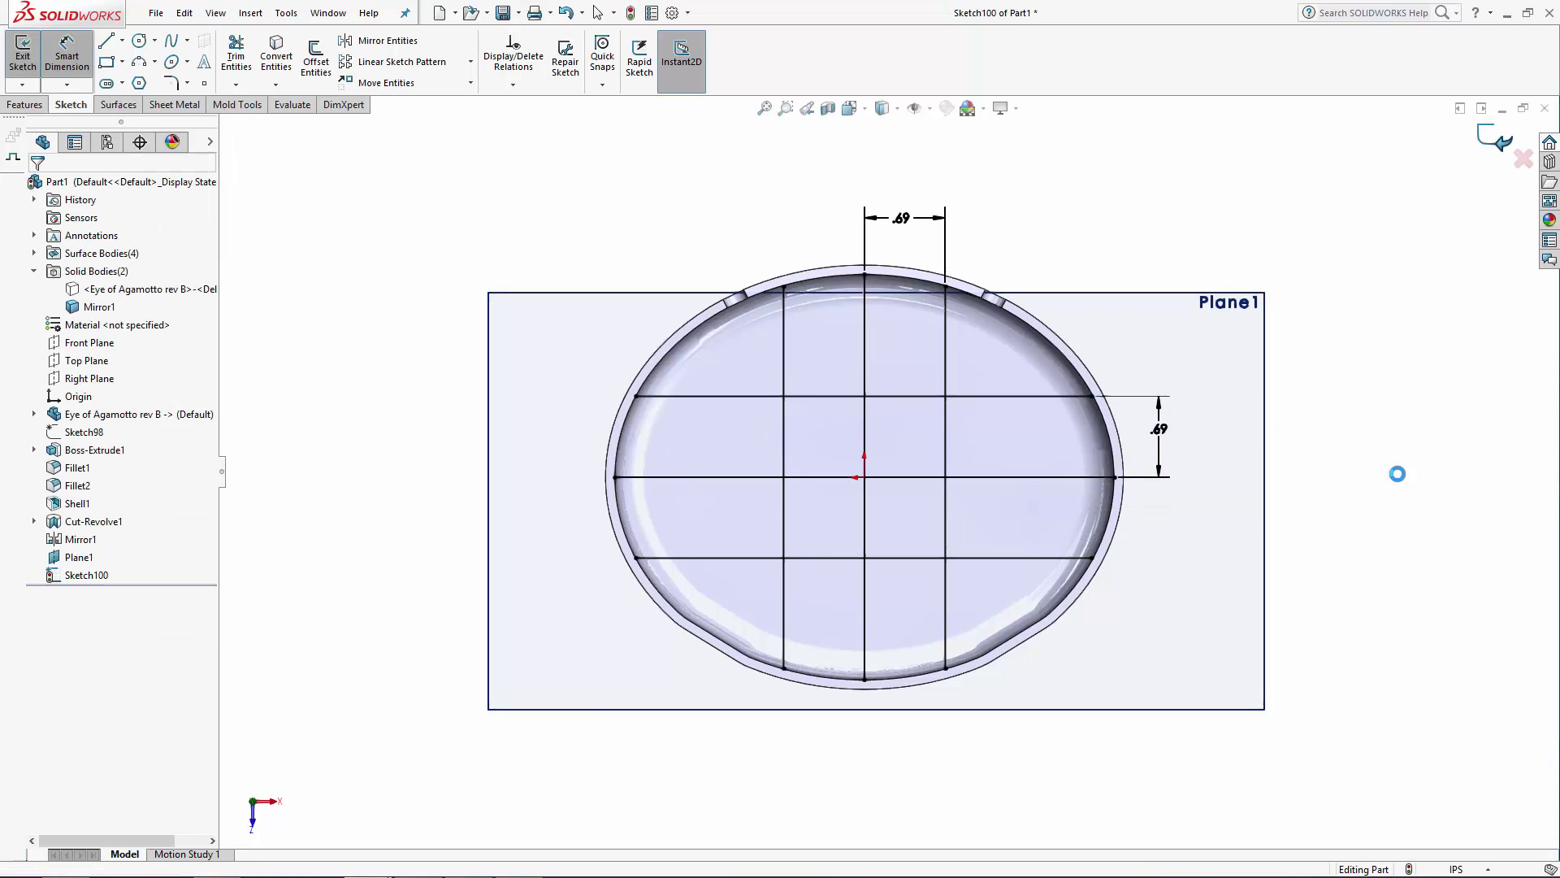
click(1265, 569)
click(1338, 533)
Step: Switch to isometric view, browse Insert > Features, and launch the Rib command
key(ctrl+7)
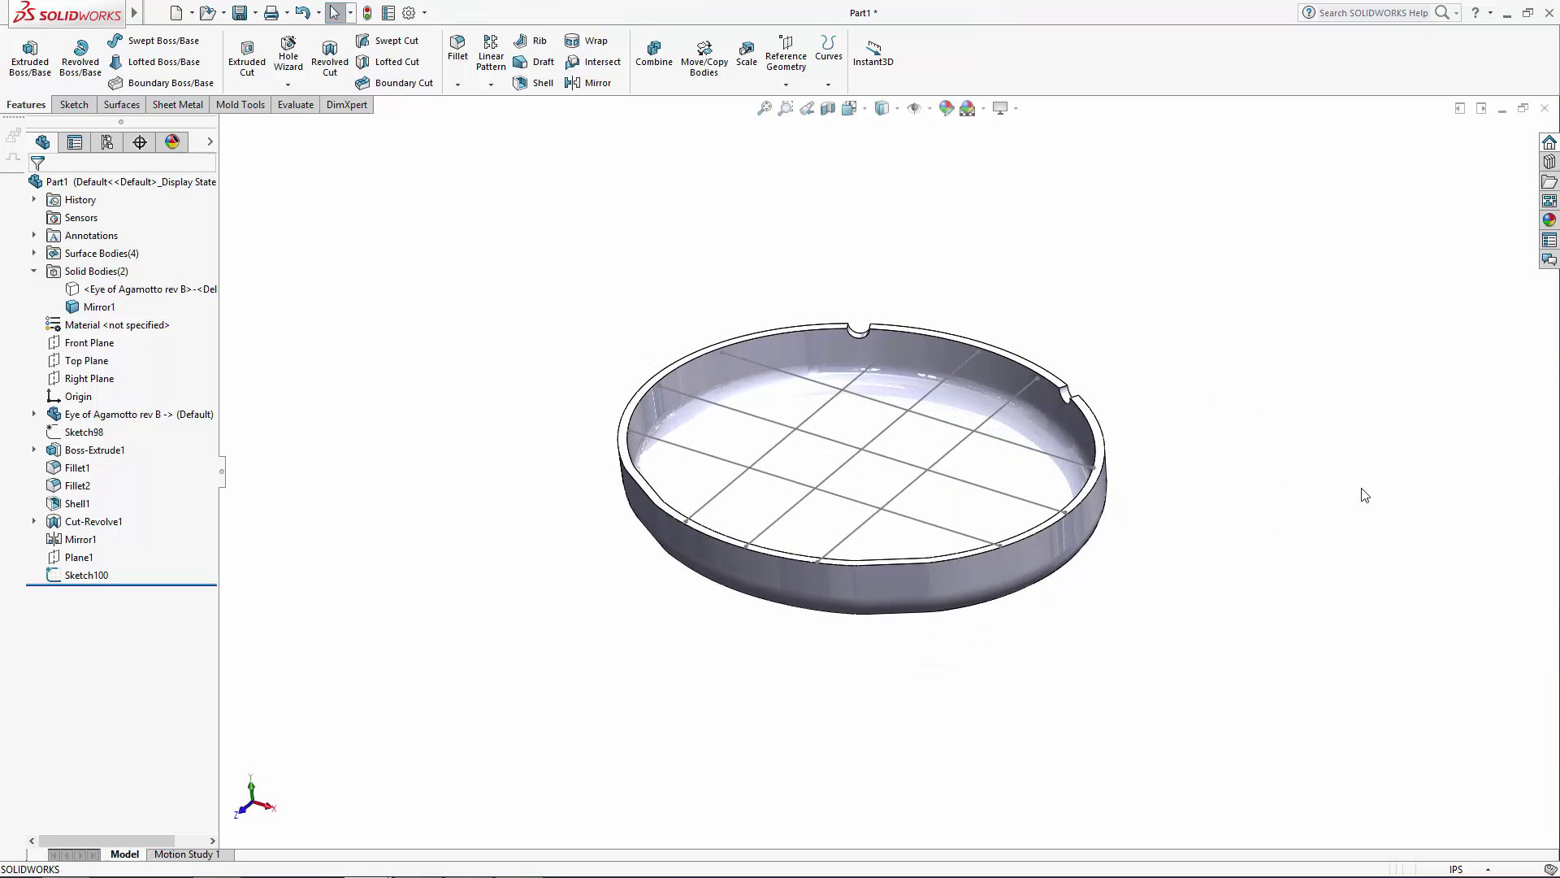
mouse_move(130, 13)
click(259, 13)
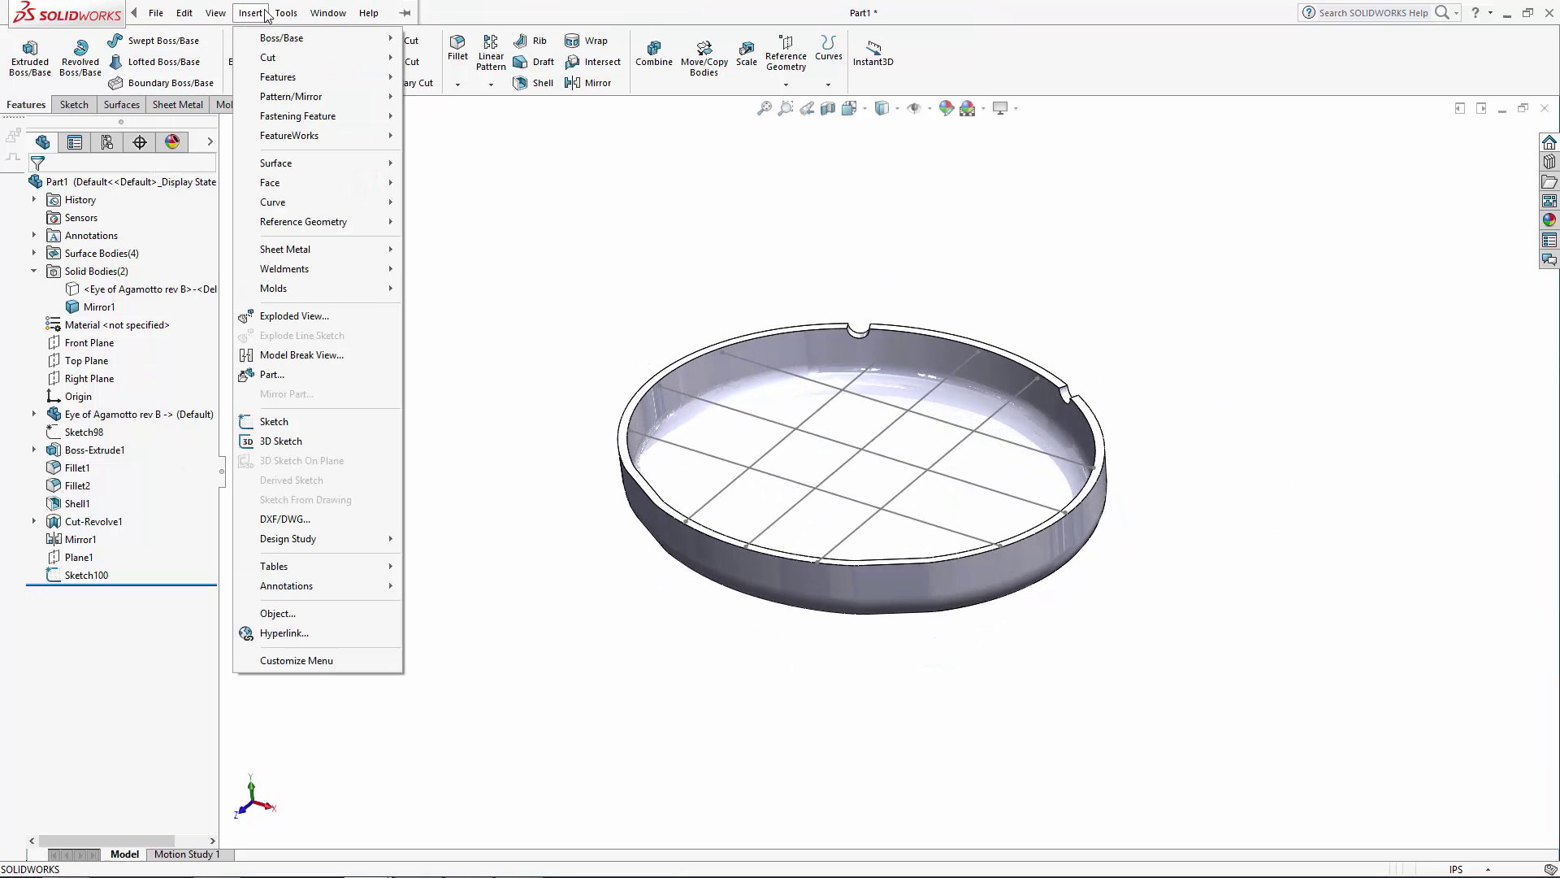
mouse_move(279, 81)
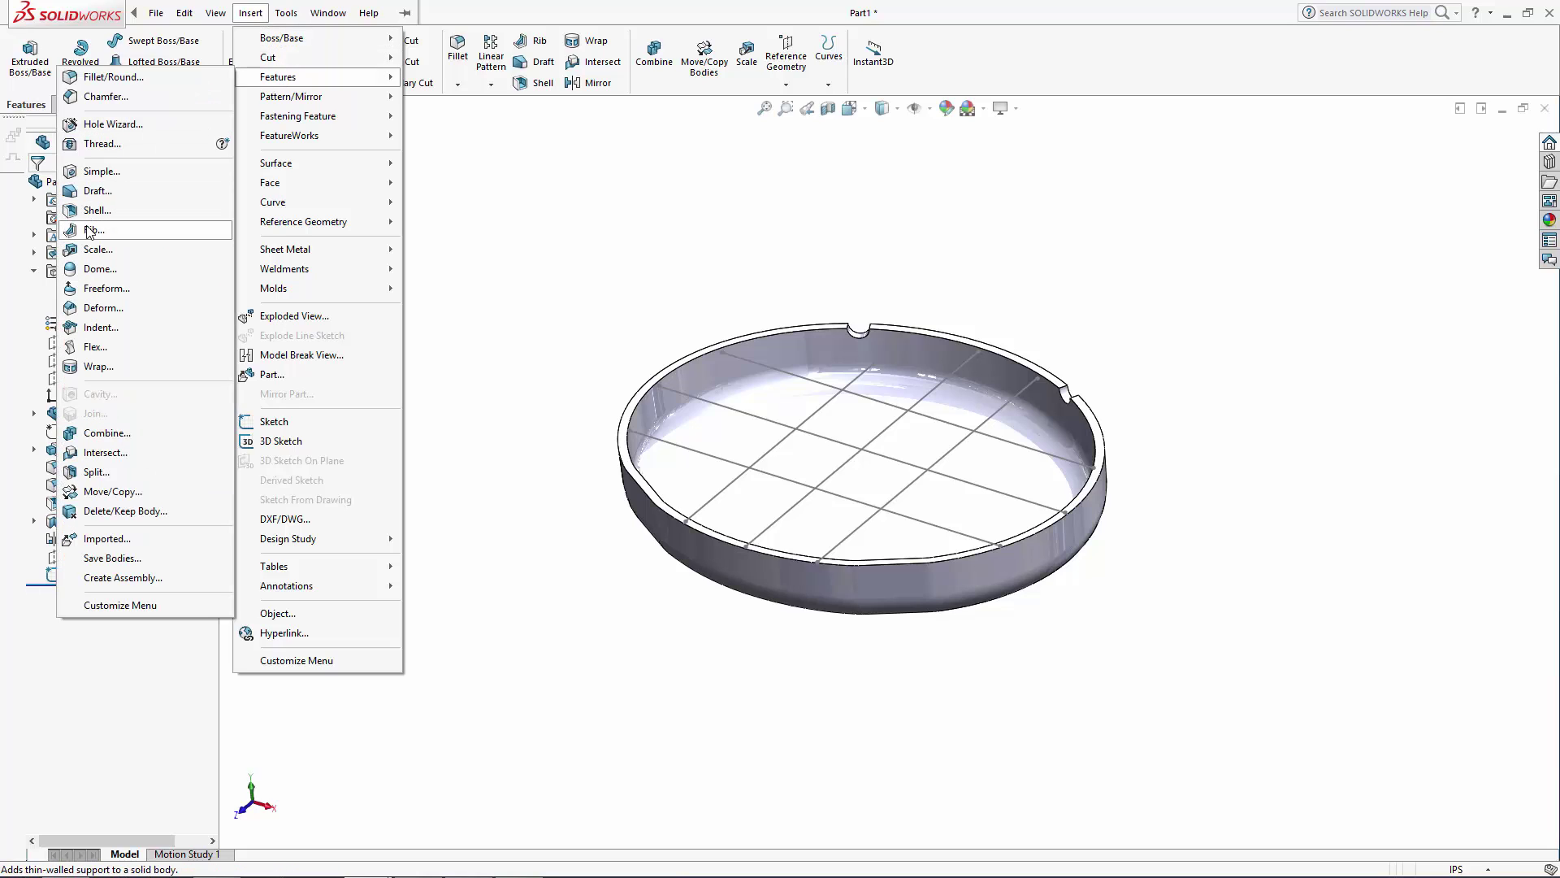
click(557, 202)
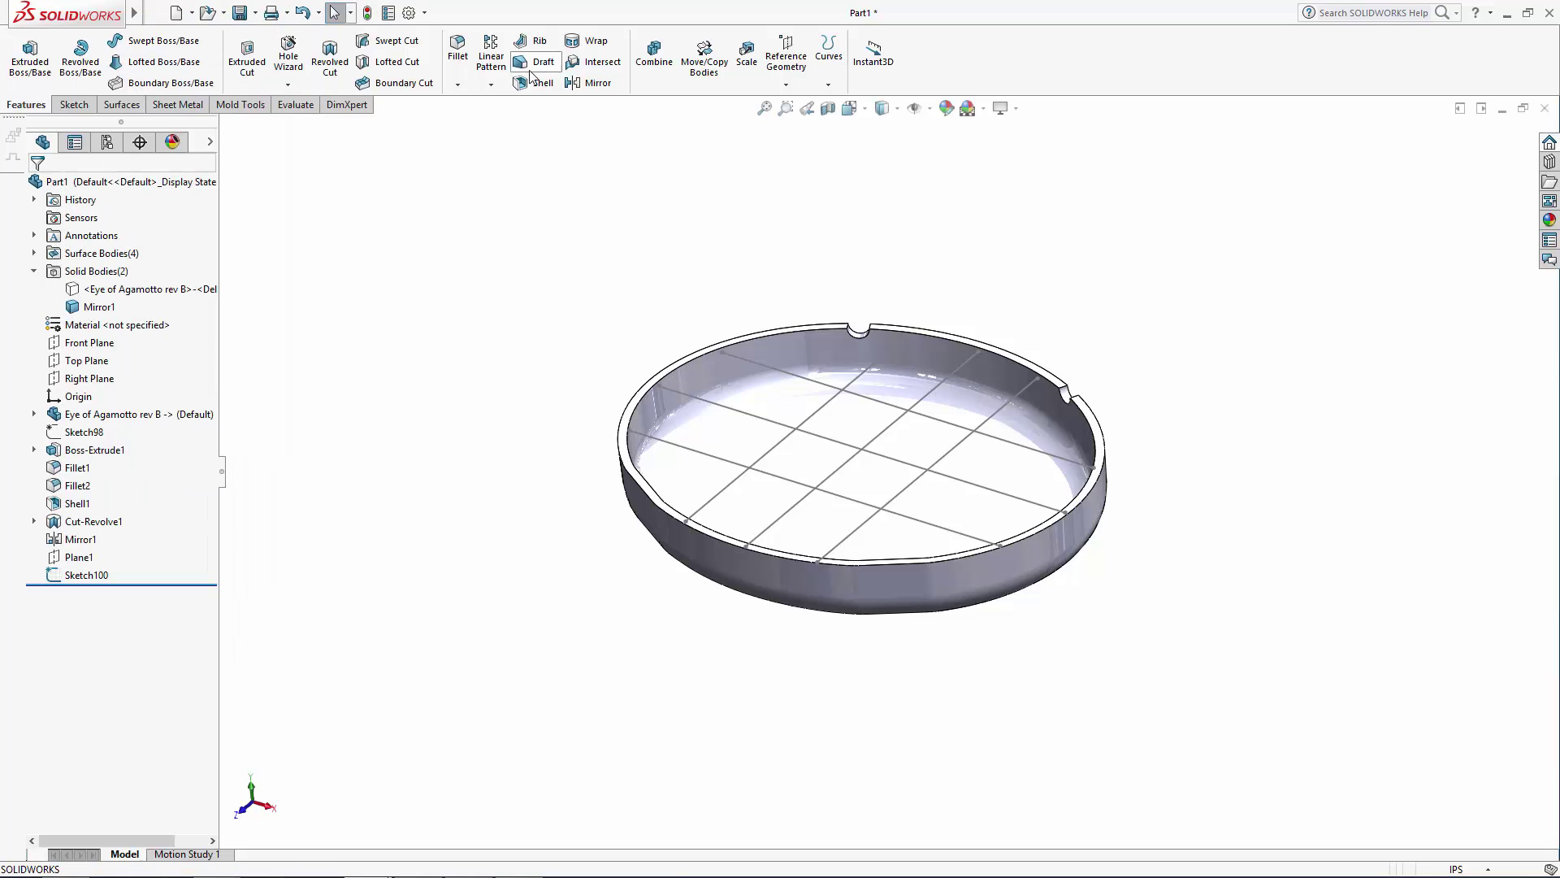
click(542, 45)
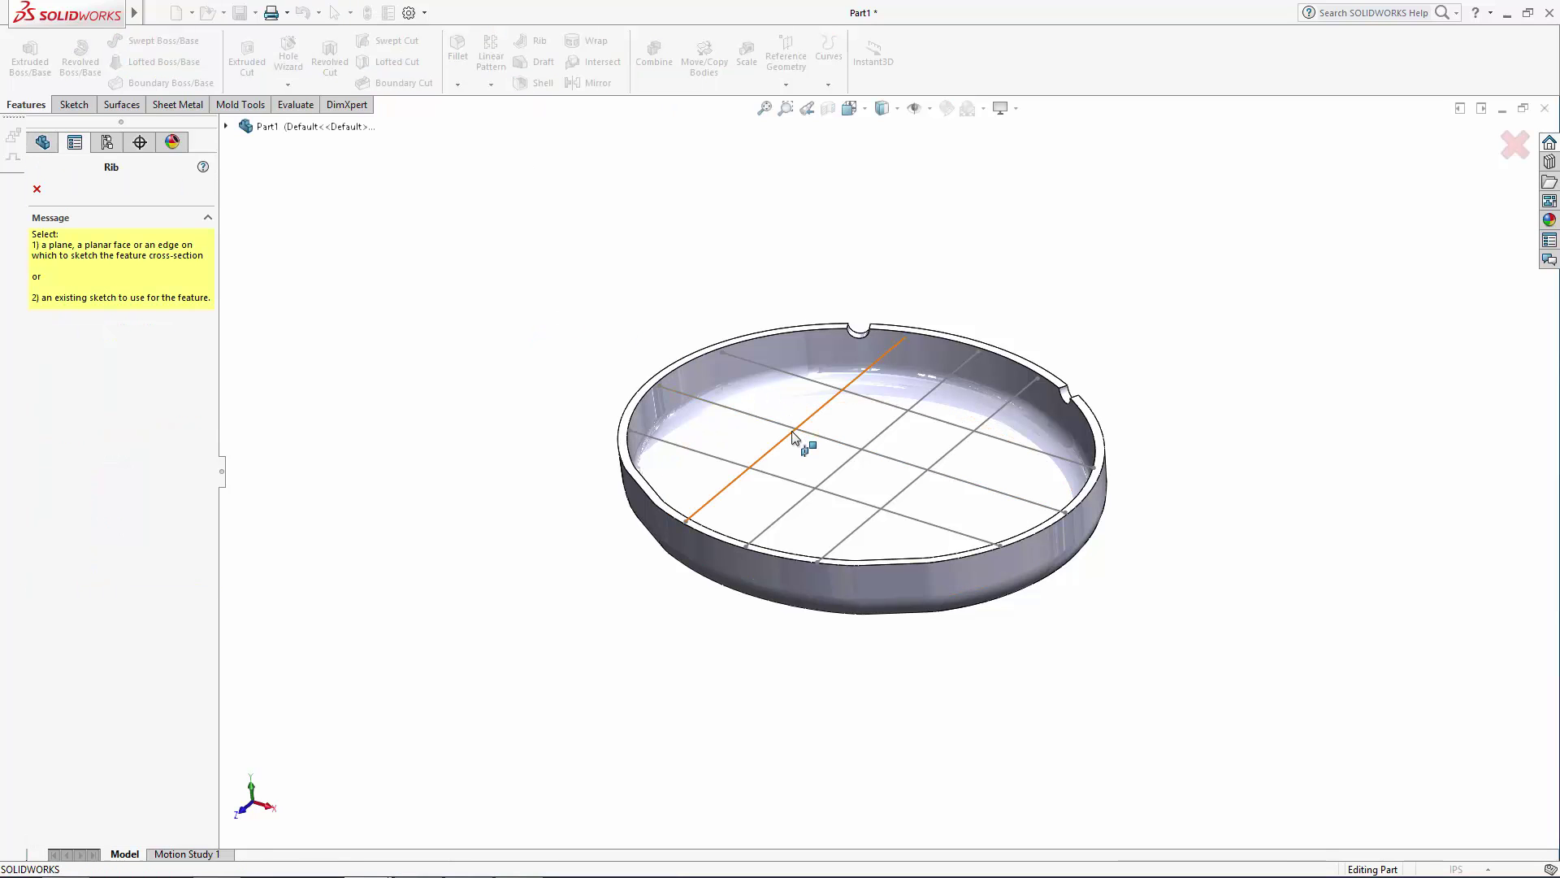
Step: Build ribs from Sketch100, 0.04in thick with 2° outward draft, into the Mirror1 body
click(794, 436)
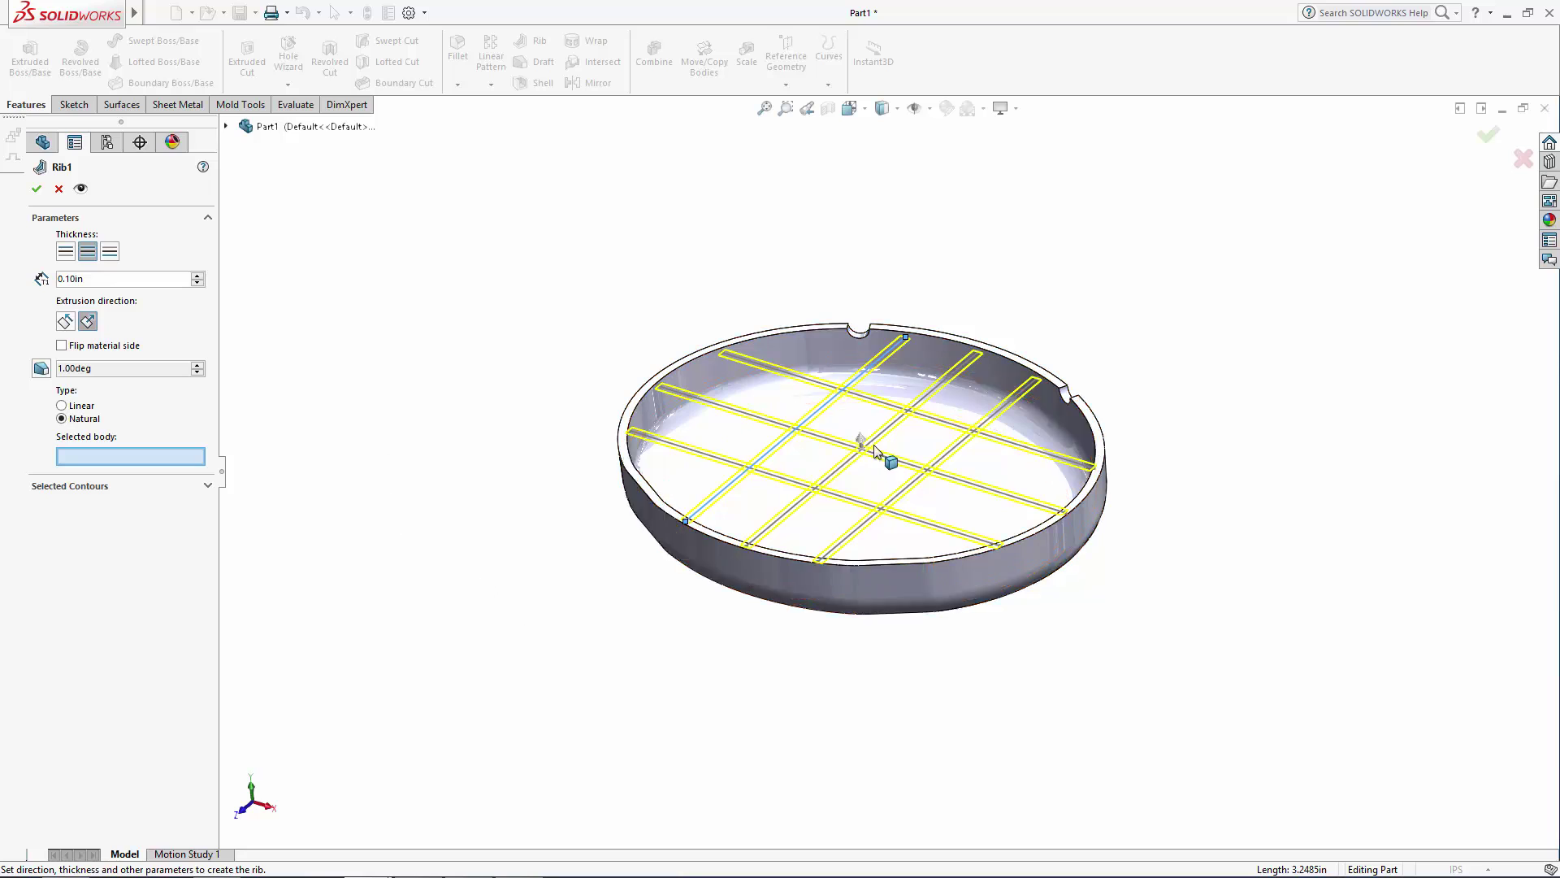
key(f)
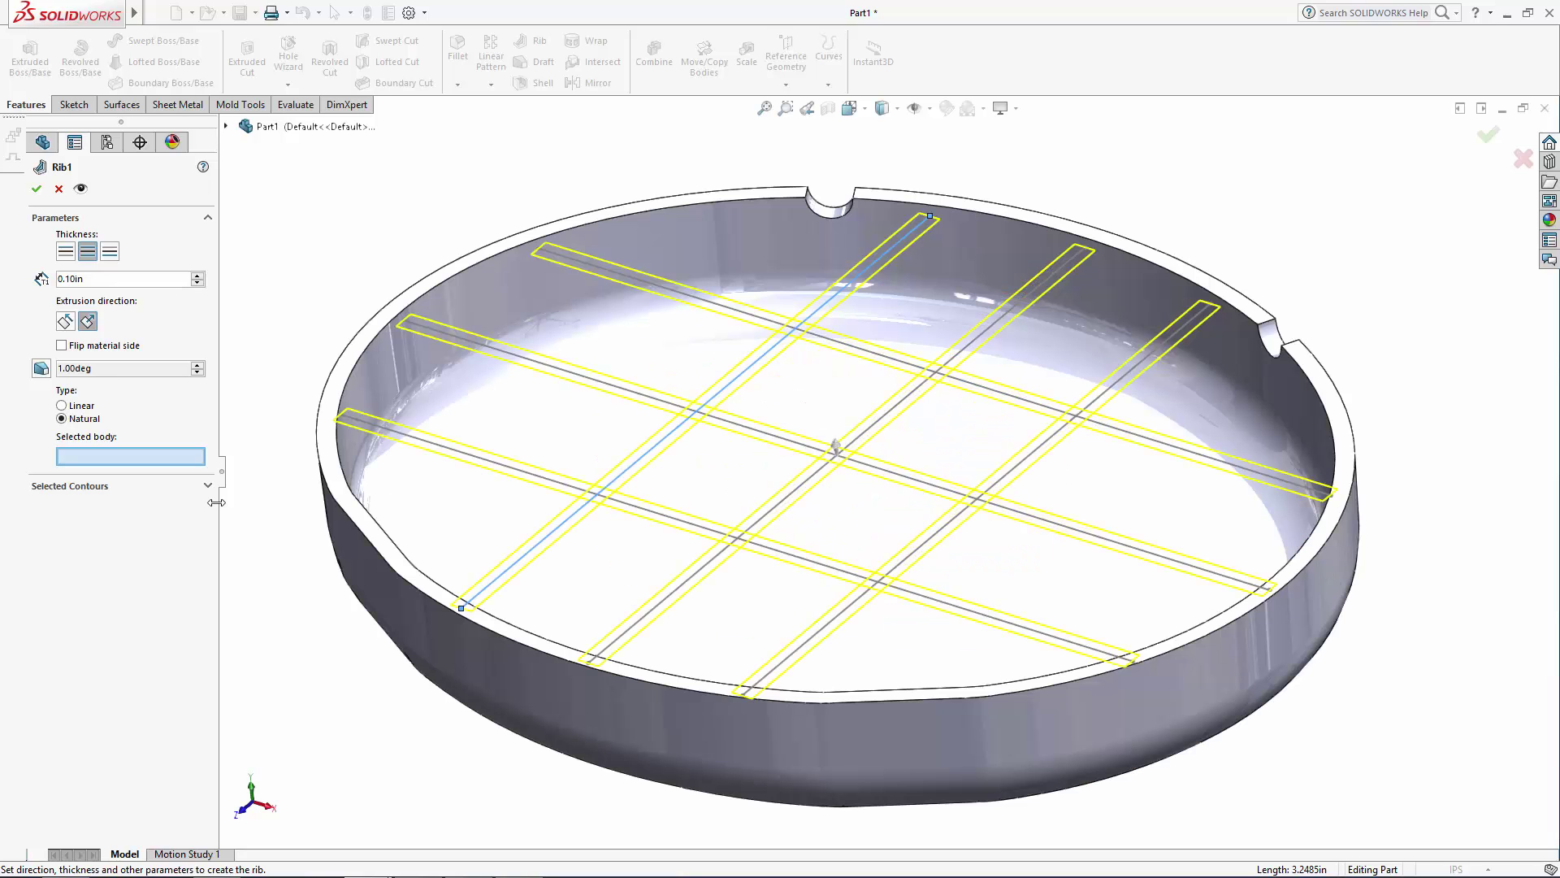
double_click(133, 279)
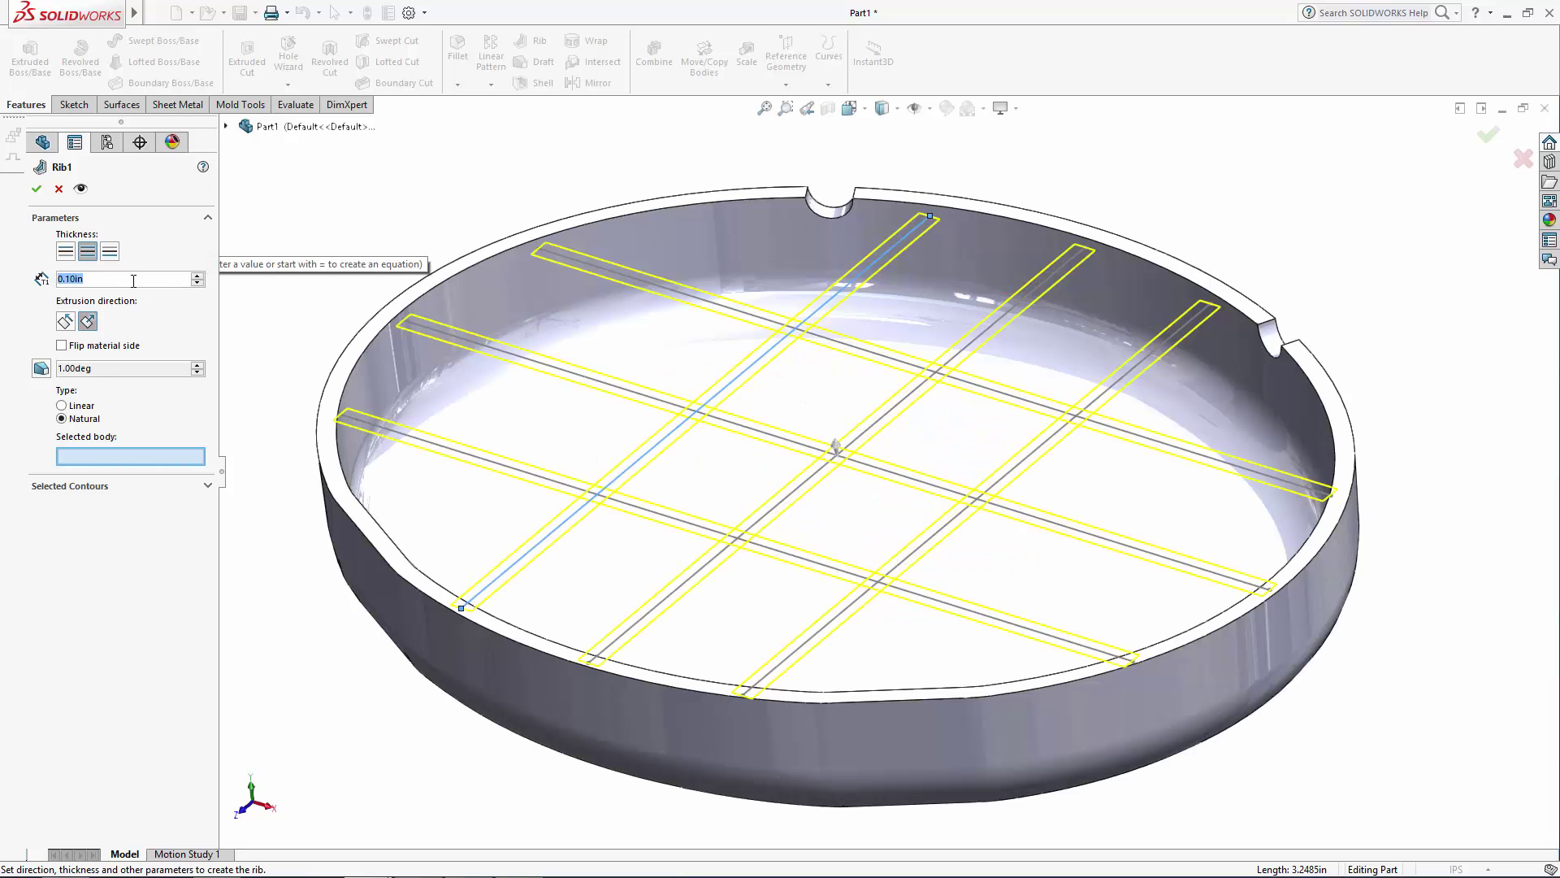
text(0.04)
key(Return)
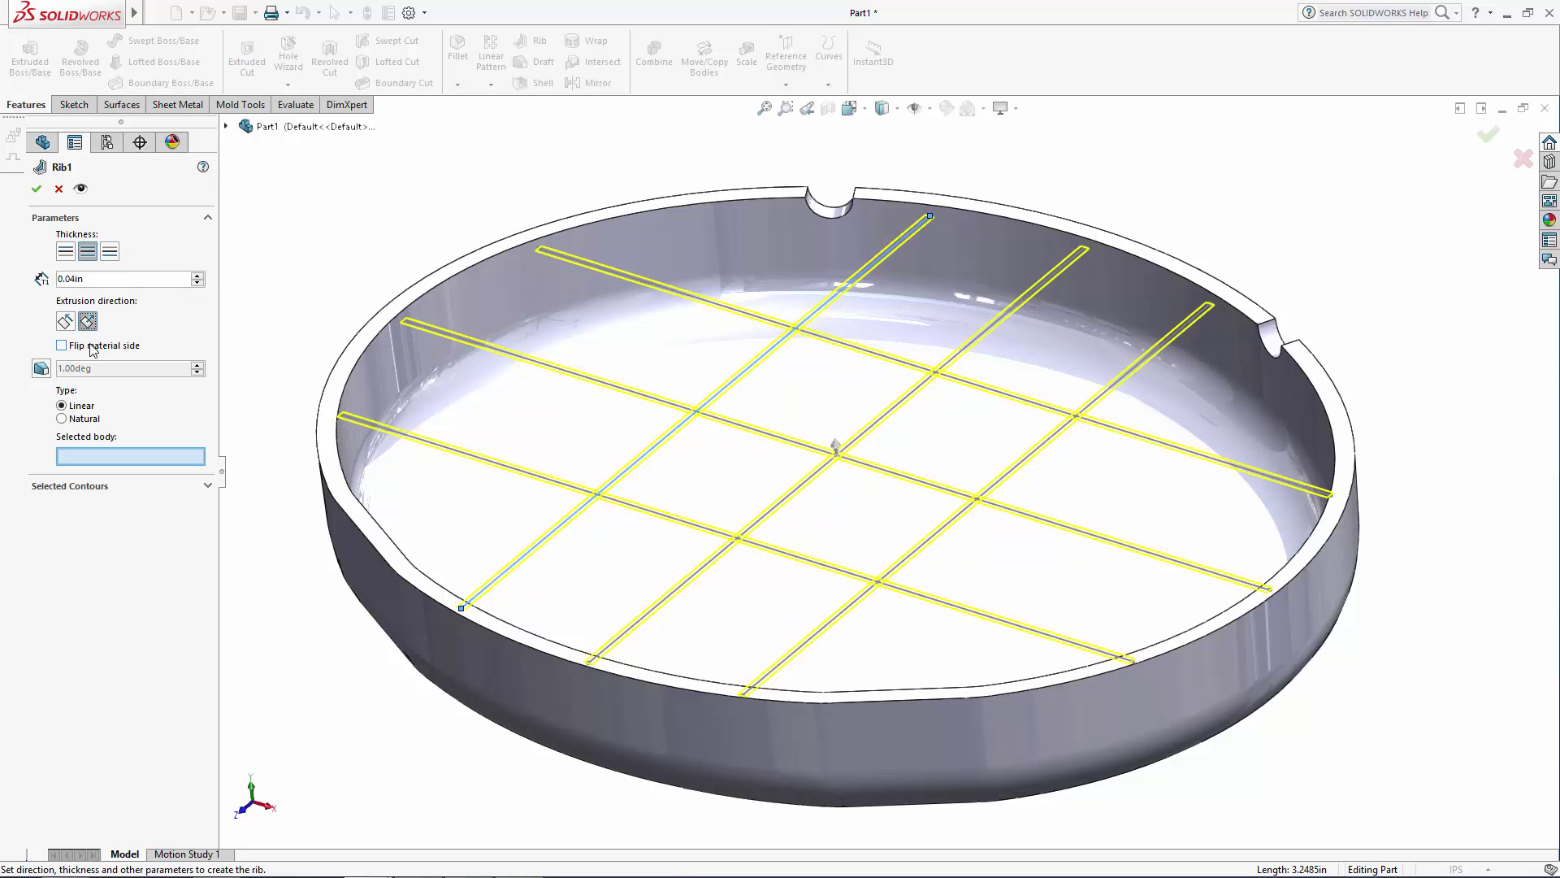
click(41, 368)
double_click(119, 403)
text(2)
click(77, 421)
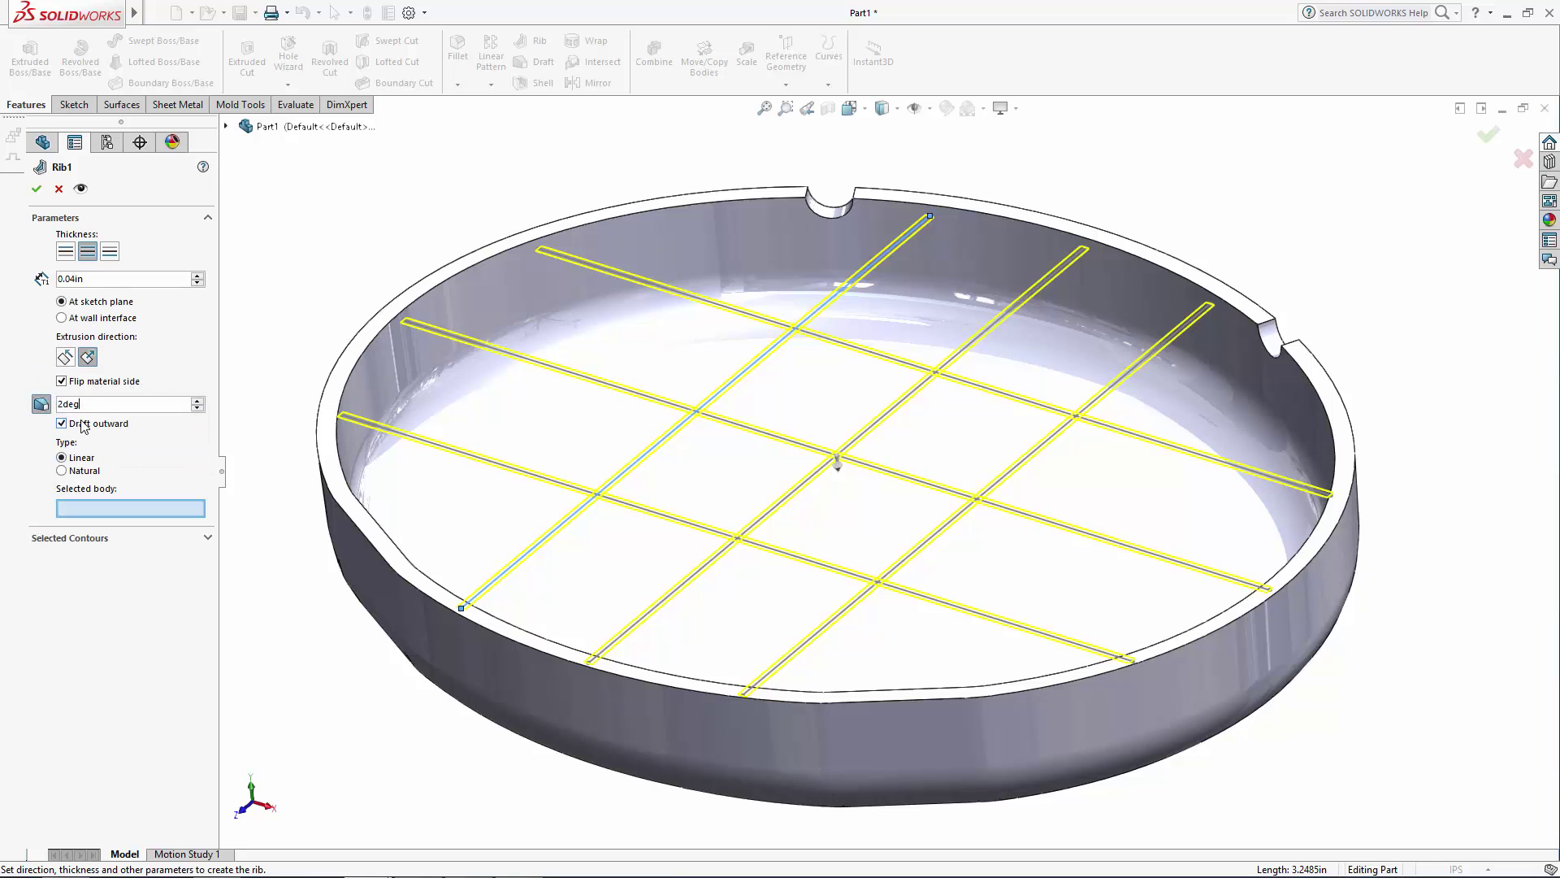
click(390, 613)
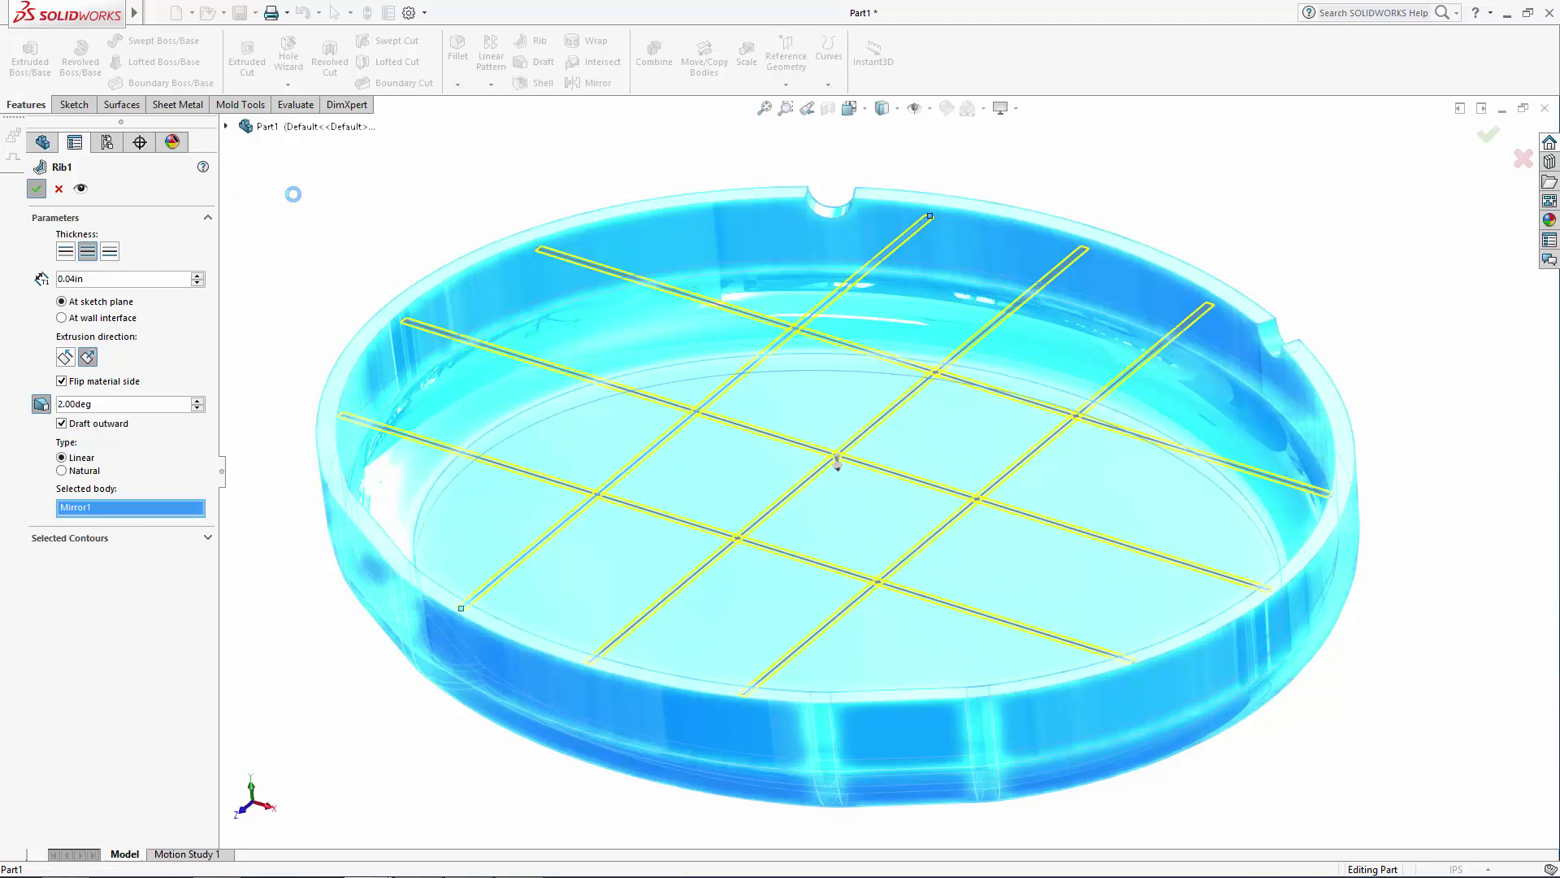
right_click(837, 462)
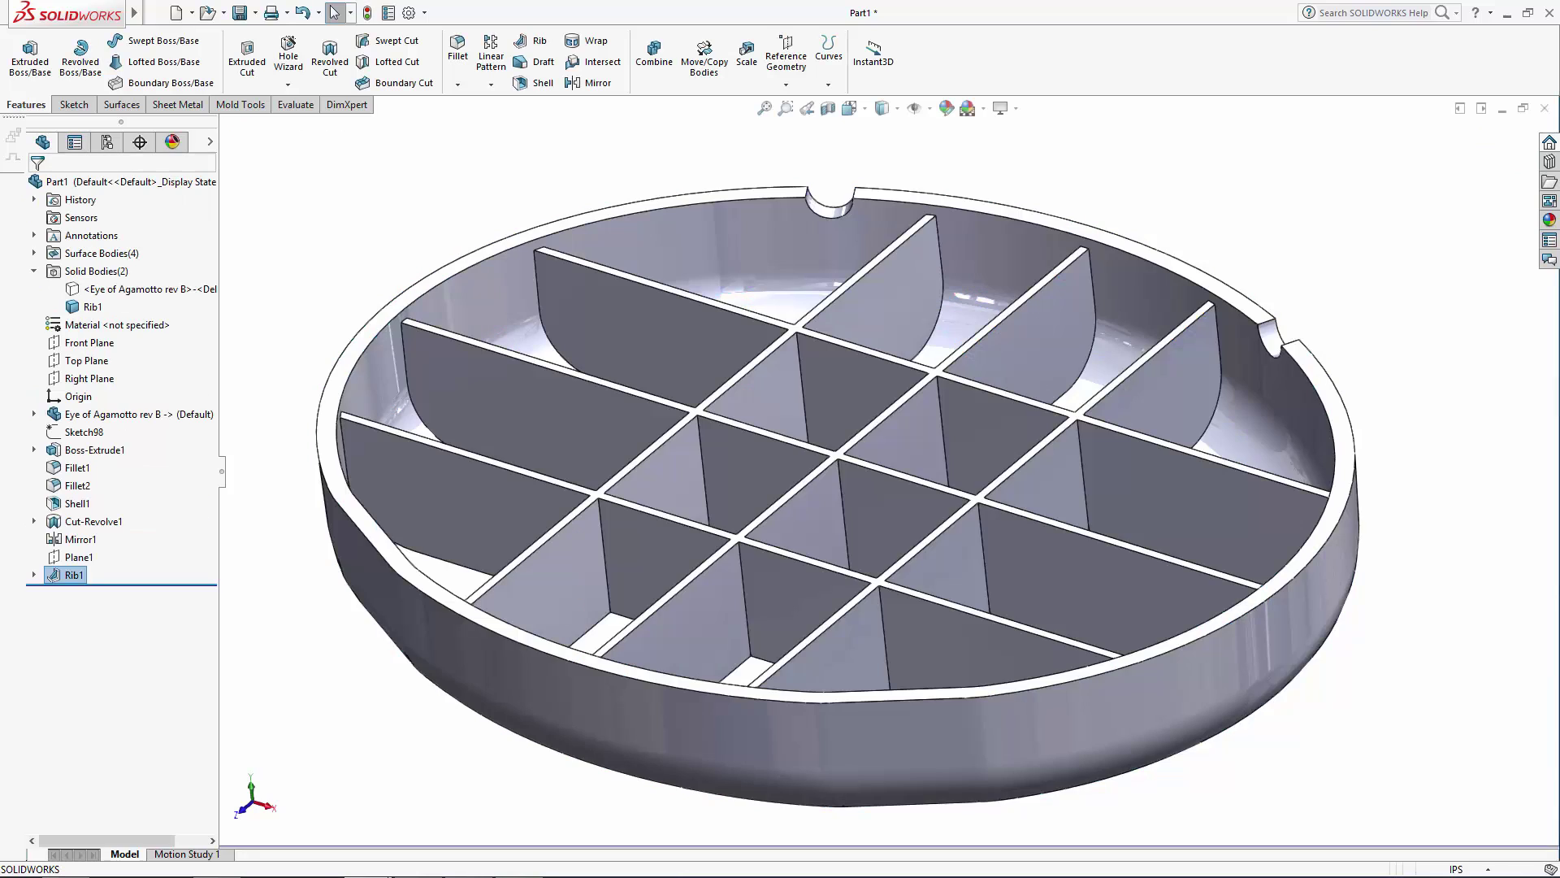